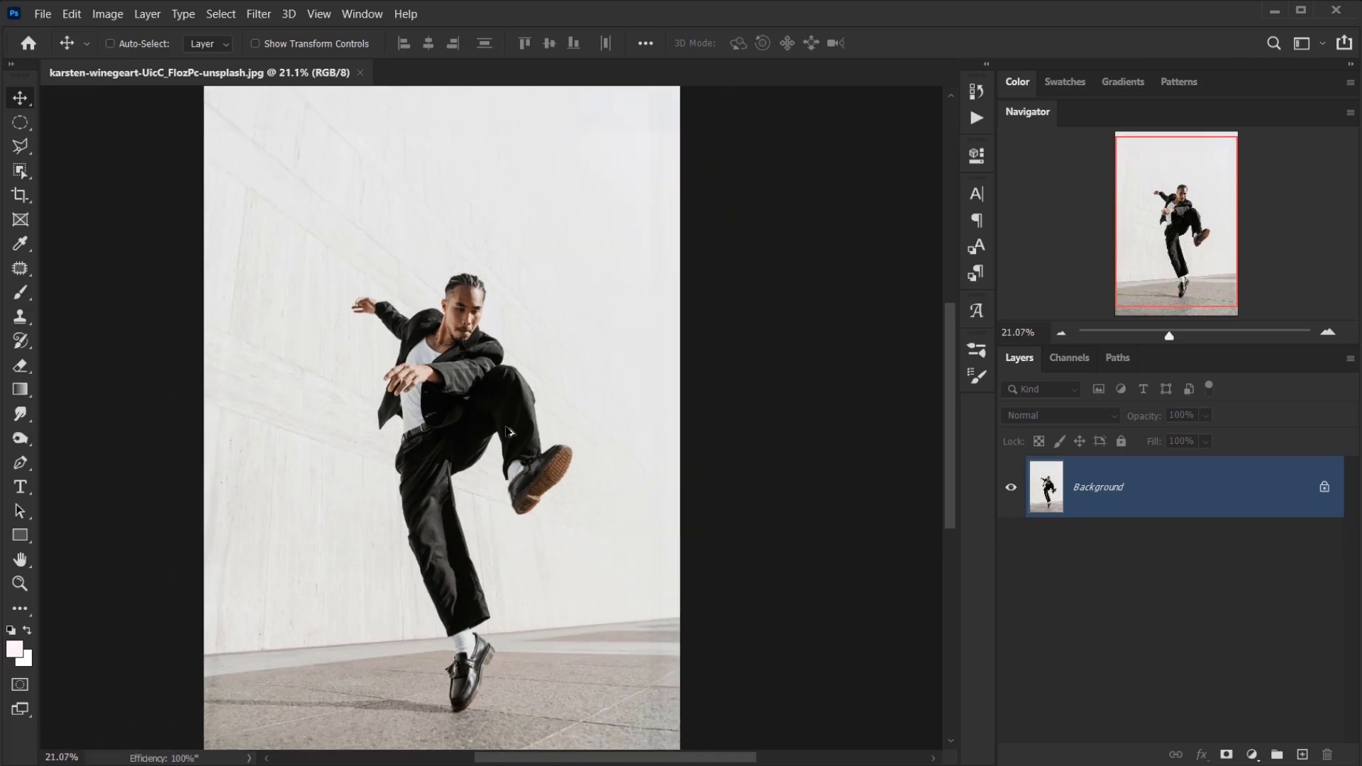
# Step: Select the dancer with the Object Selection tool's Select Subject command
pyautogui.scroll(1, 419, 388)
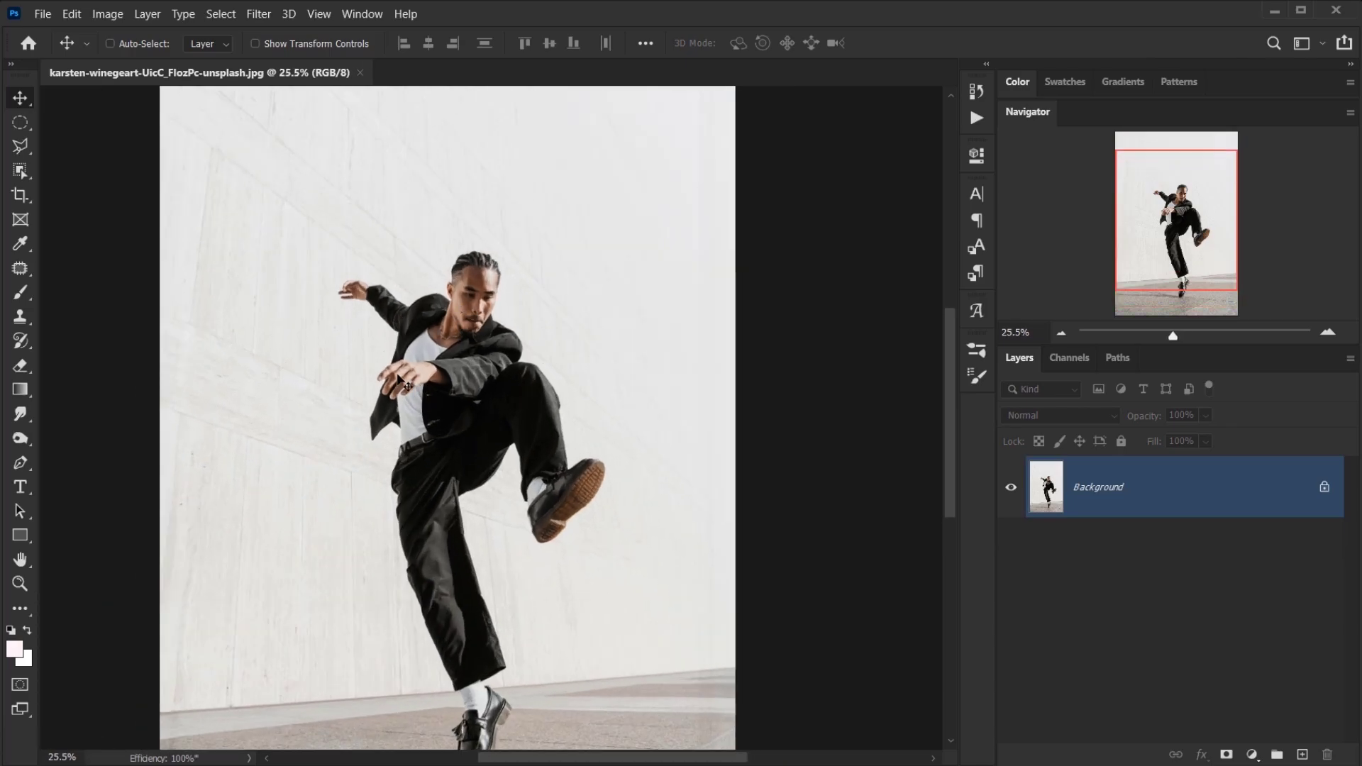
pyautogui.scroll(2, 444, 397)
pyautogui.scroll(-2, 444, 403)
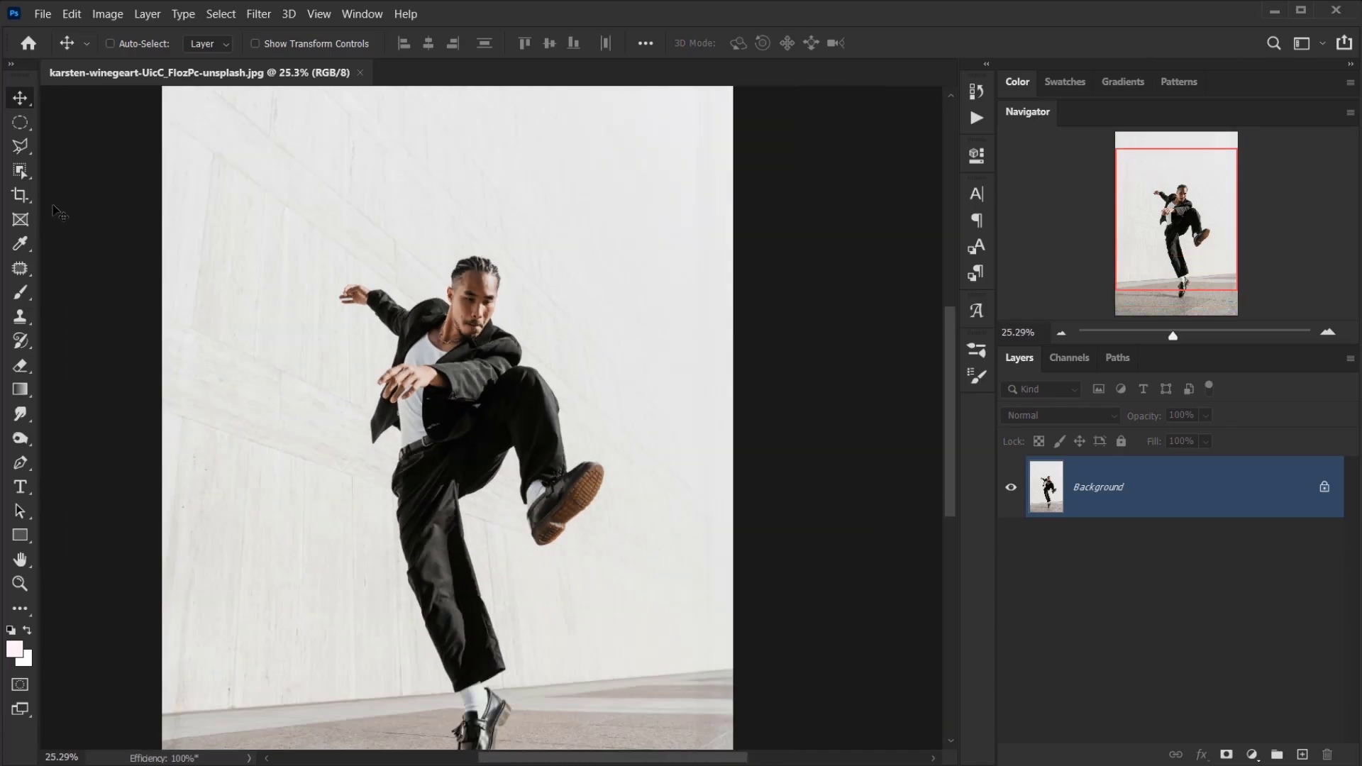
pyautogui.moveTo(19, 177); pyautogui.dragTo(95, 173)
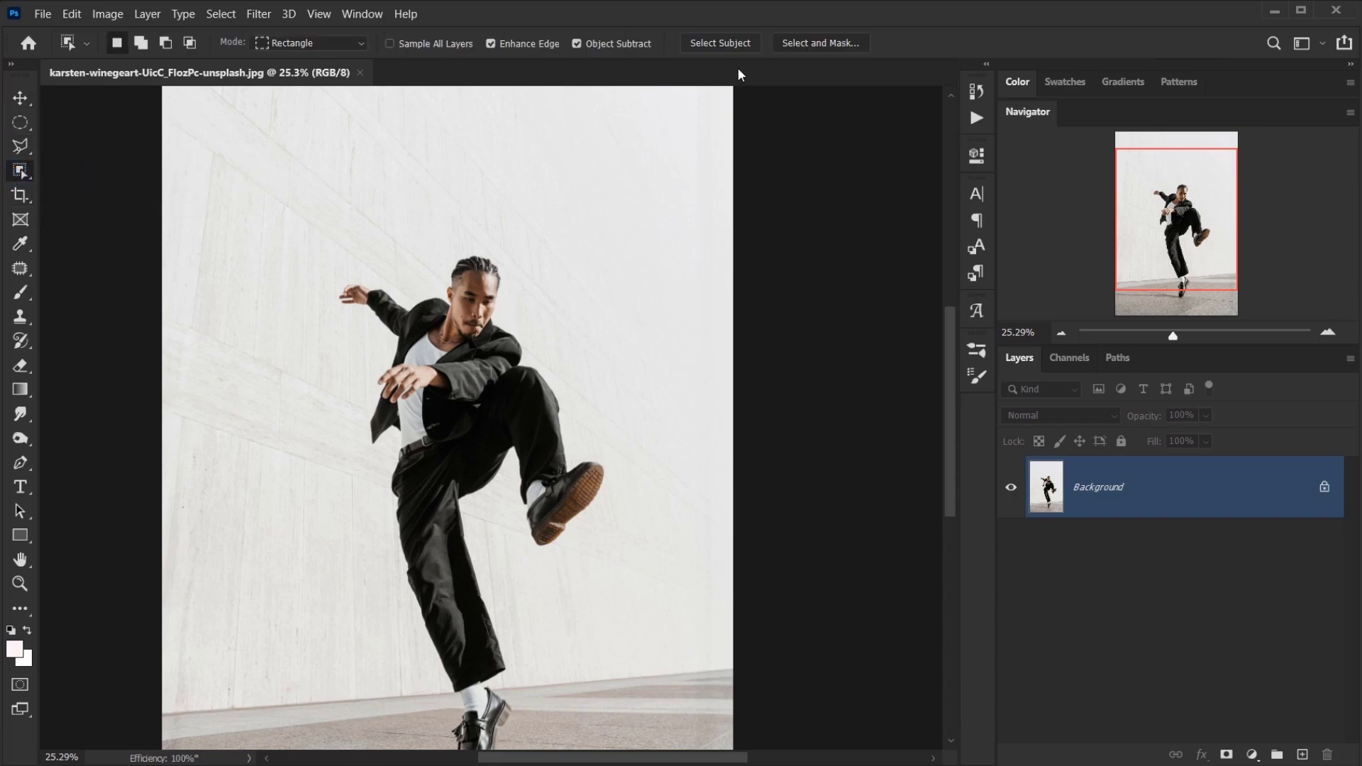
pyautogui.click(700, 45)
pyautogui.scroll(5, 575, 260)
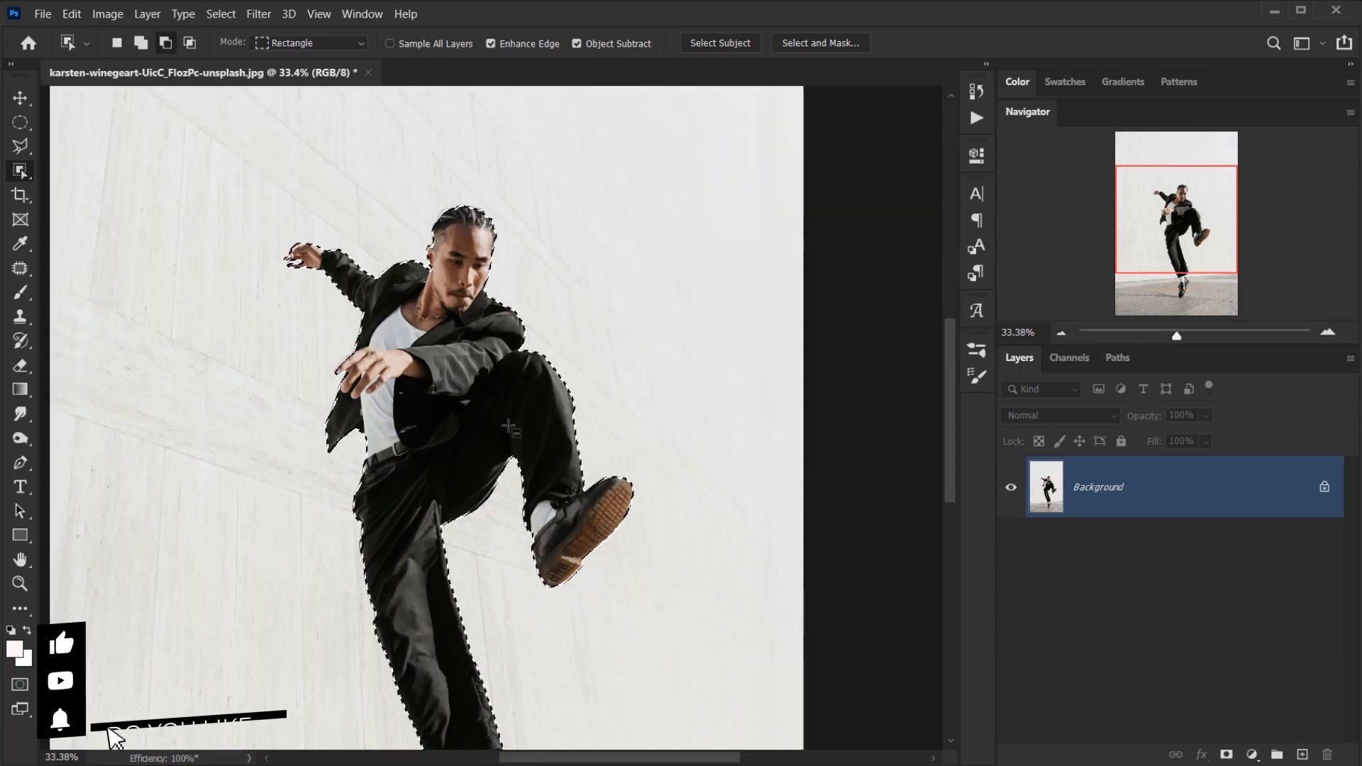
pyautogui.scroll(-6, 575, 261)
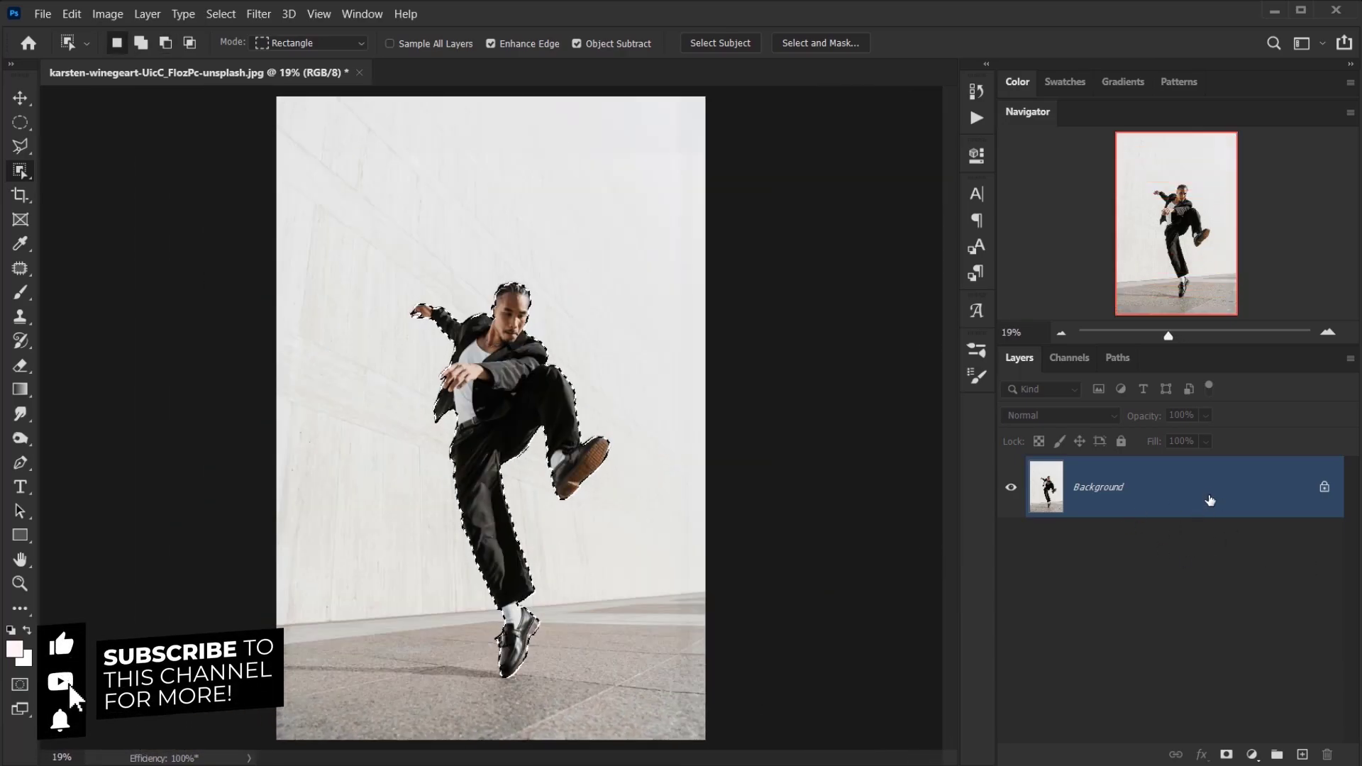
# Step: Duplicate the Background layer and rename the copy MOdel
pyautogui.moveTo(1207, 483); pyautogui.dragTo(1303, 754)
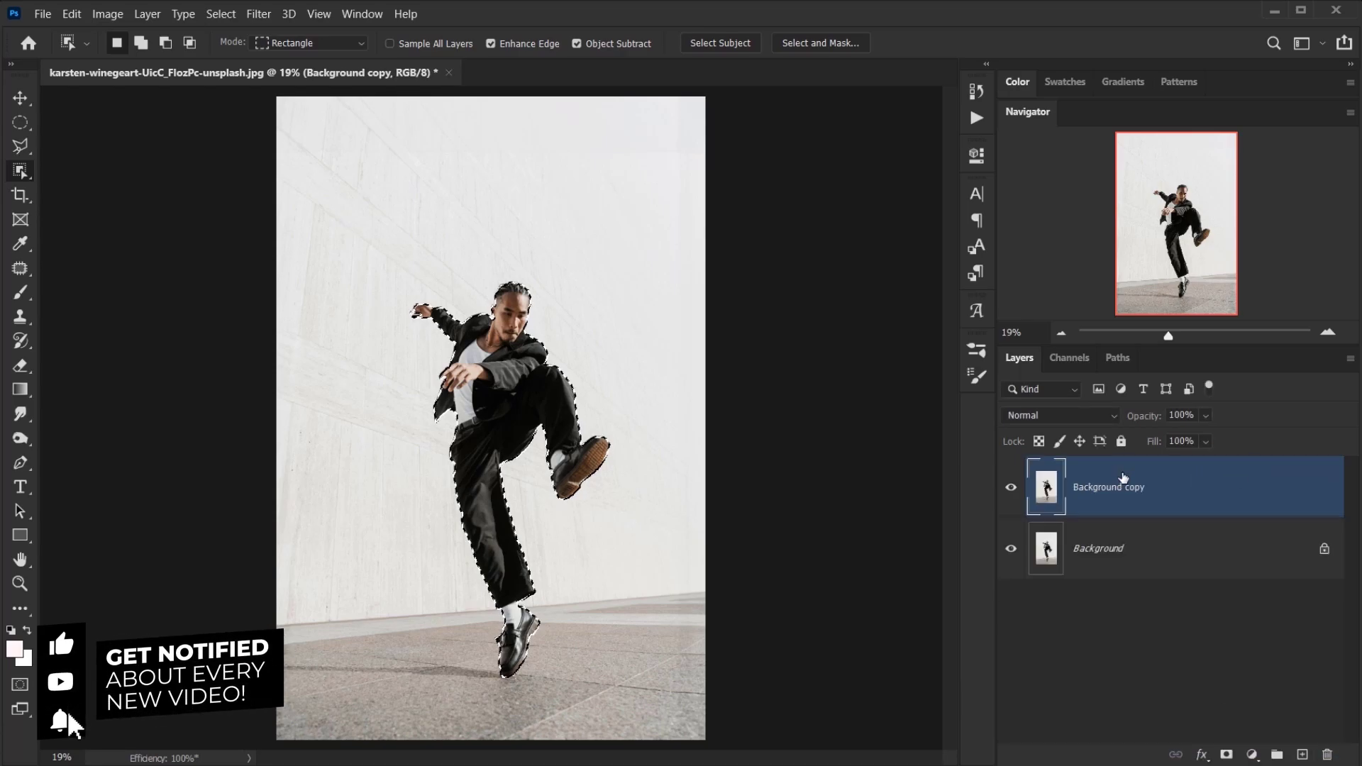
pyautogui.doubleClick(1118, 487)
pyautogui.write('MOdel')
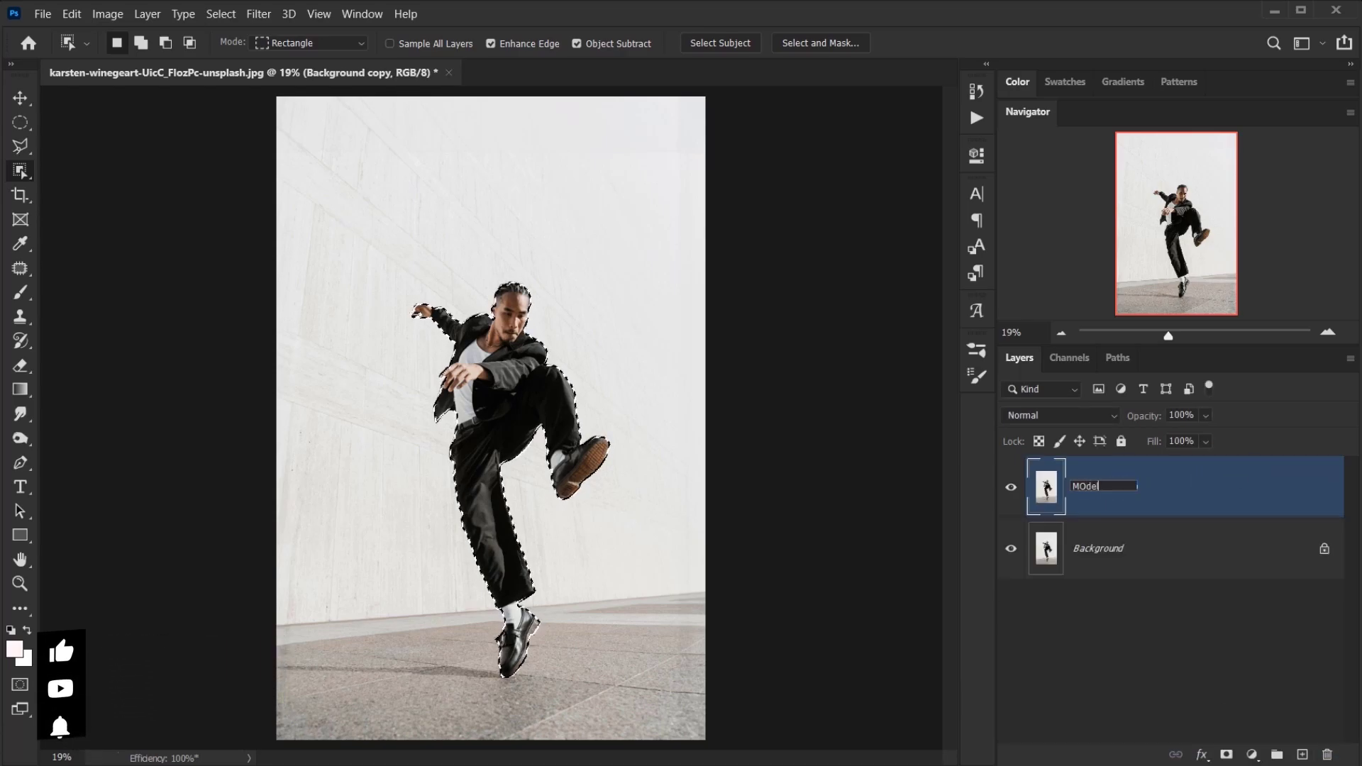
pyautogui.press('Return')
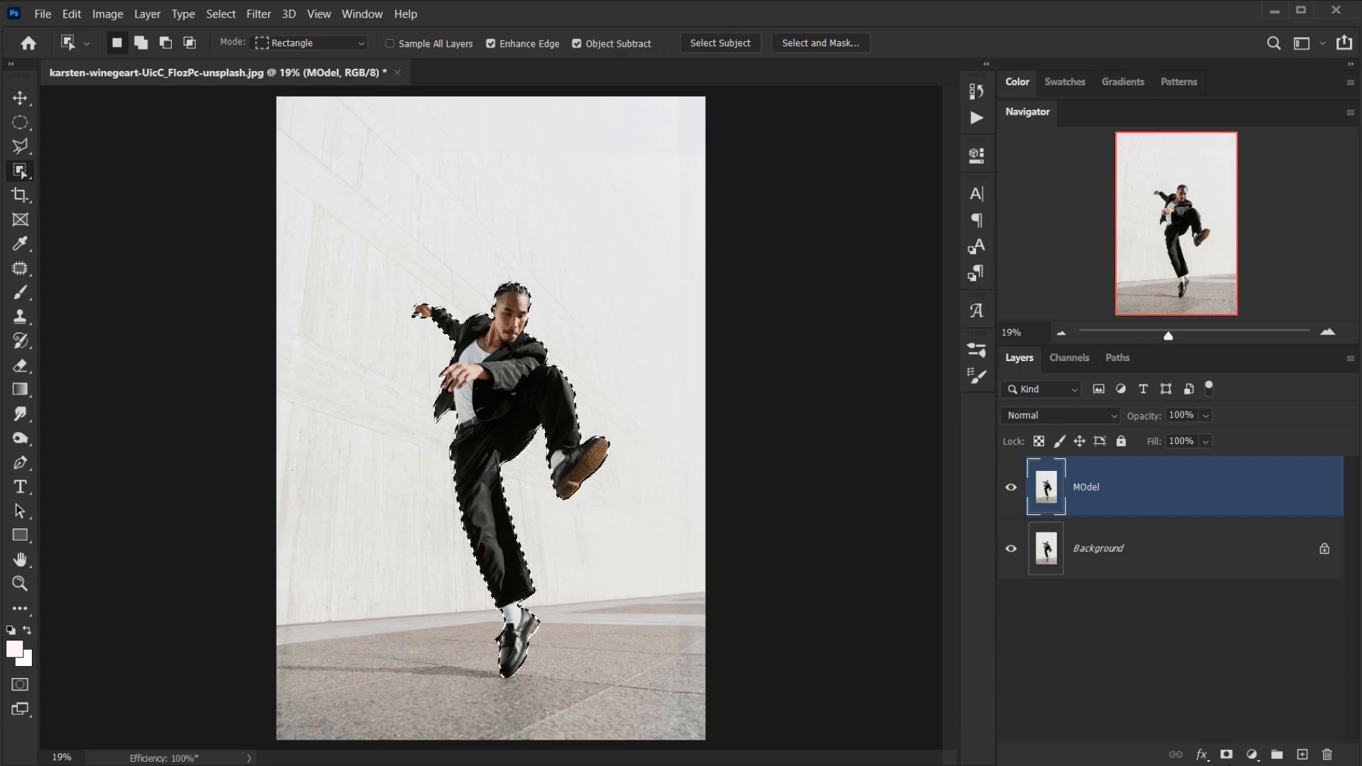
# Step: Mask the MOdel layer with the dancer selection and hide the Background layer to inspect the cutout
pyautogui.click(1227, 753)
pyautogui.scroll(3, 526, 449)
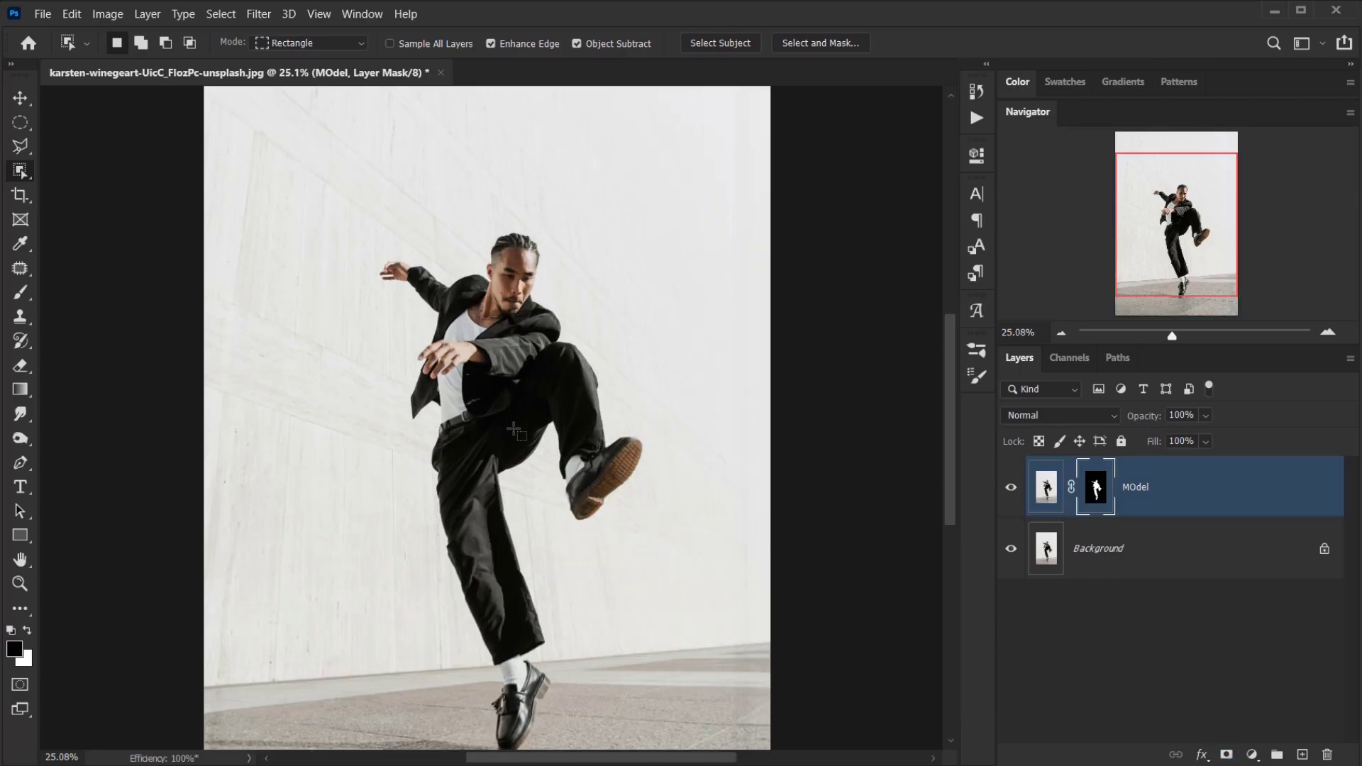
pyautogui.click(1013, 553)
pyautogui.moveTo(1178, 336); pyautogui.dragTo(1167, 336)
pyautogui.click(1207, 516)
pyautogui.scroll(3, 521, 468)
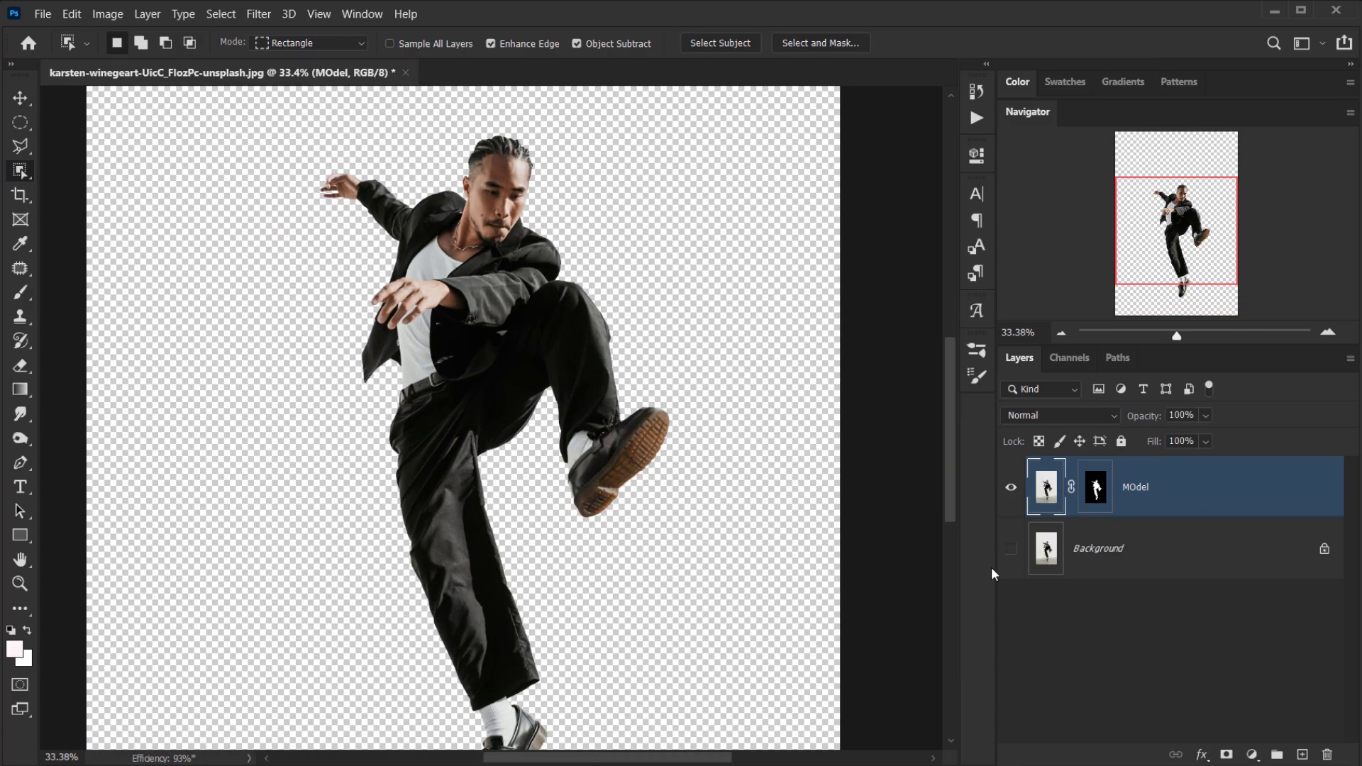
# Step: Show the Background layer again, and reset the foreground and background colors to their defaults with the Move tool active
pyautogui.click(1013, 550)
pyautogui.scroll(-3, 660, 369)
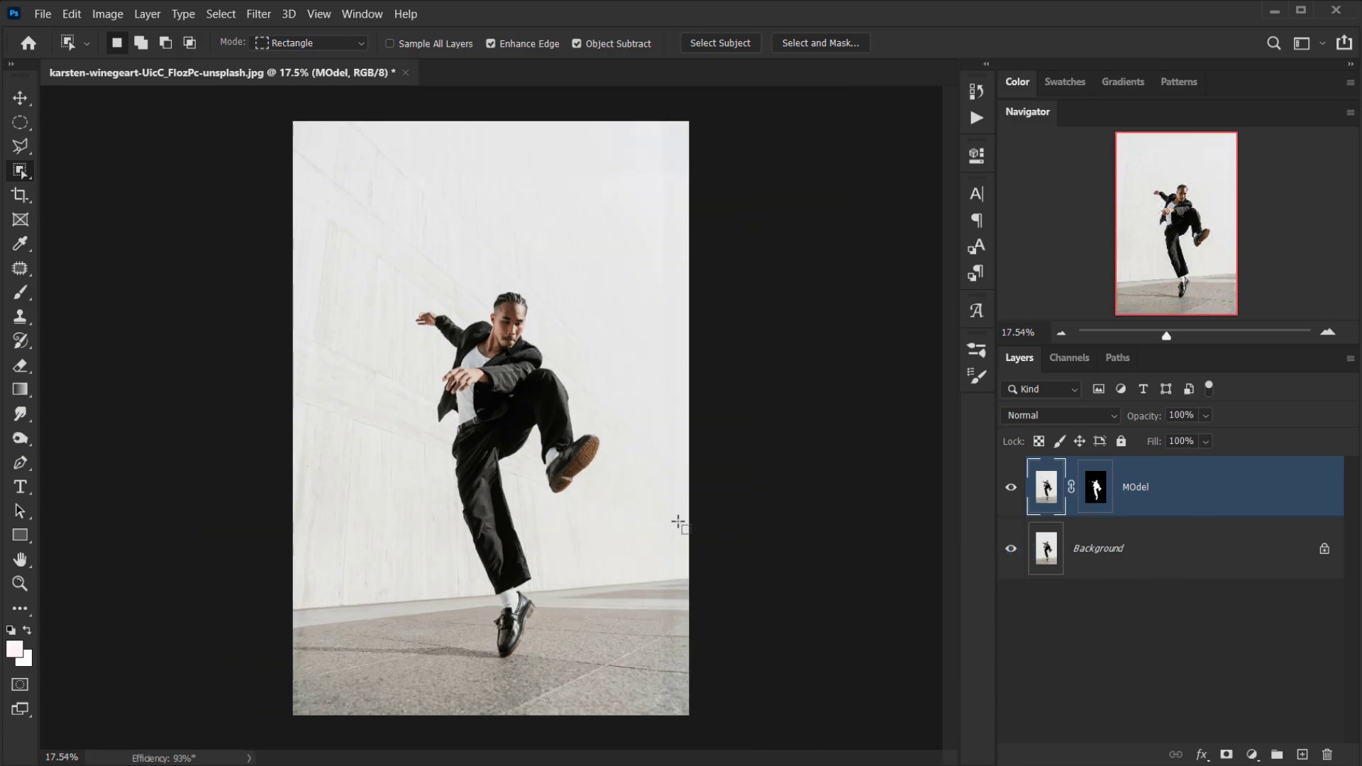
pyautogui.scroll(3, 566, 566)
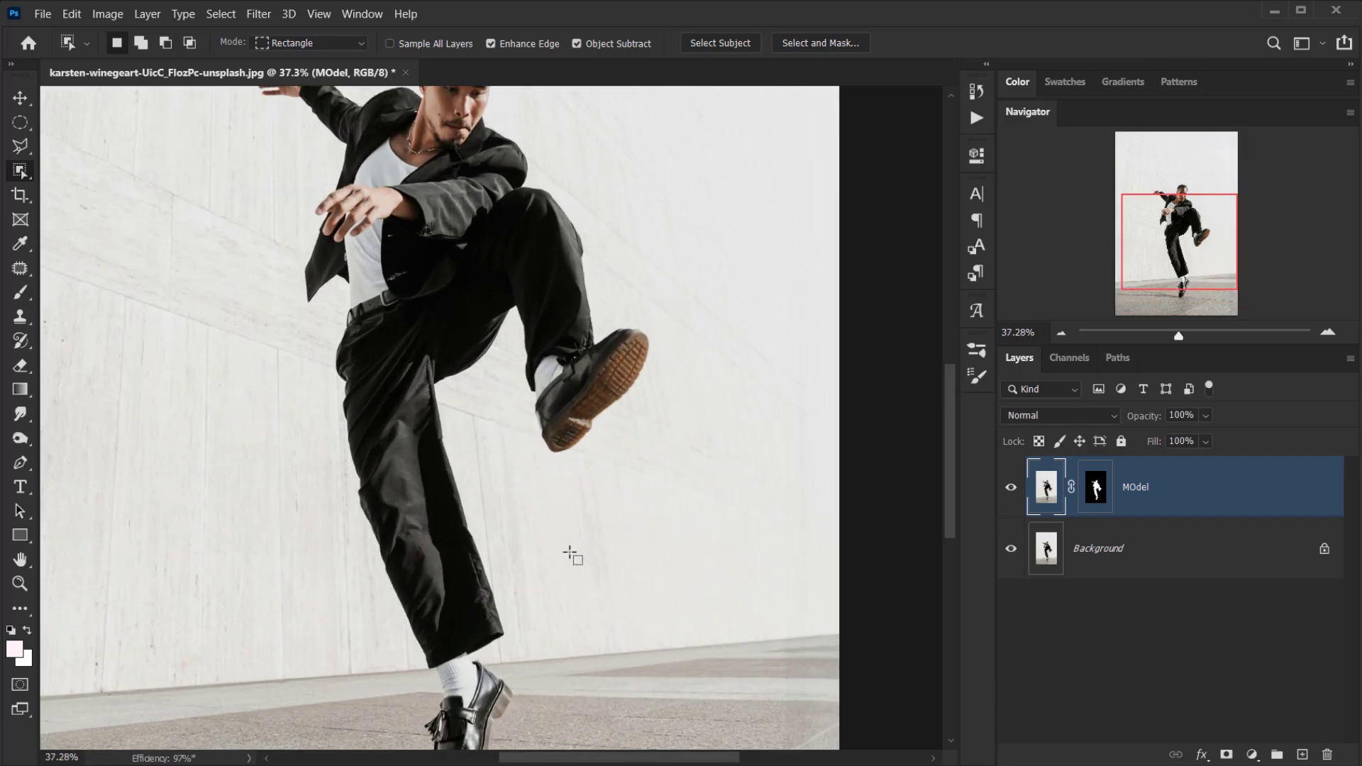
pyautogui.press('v')
pyautogui.press('d')
pyautogui.scroll(-2, 474, 533)
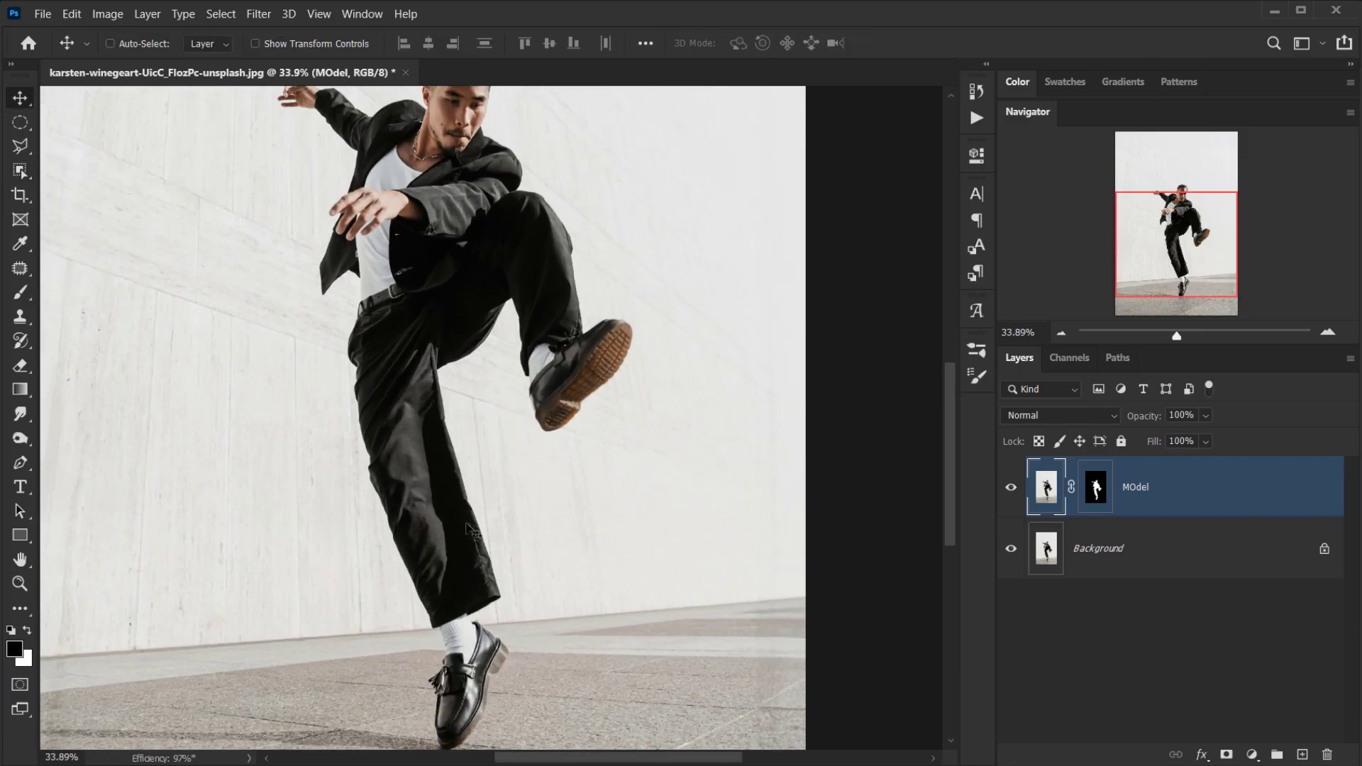
pyautogui.scroll(-2, 442, 532)
pyautogui.scroll(1, 390, 603)
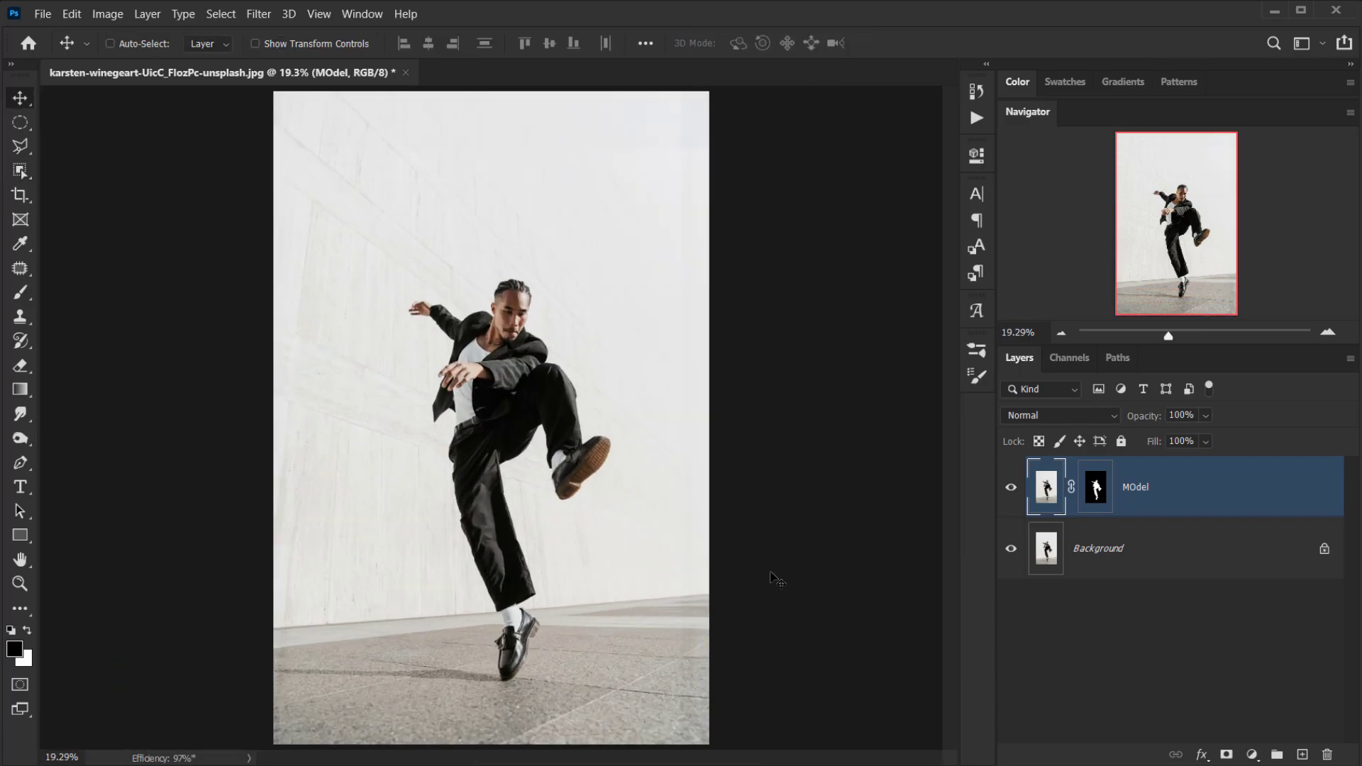
# Step: Hide the Background layer and make the MOdel layer active
pyautogui.click(1014, 549)
pyautogui.click(1013, 549)
pyautogui.click(1015, 550)
pyautogui.click(1161, 541)
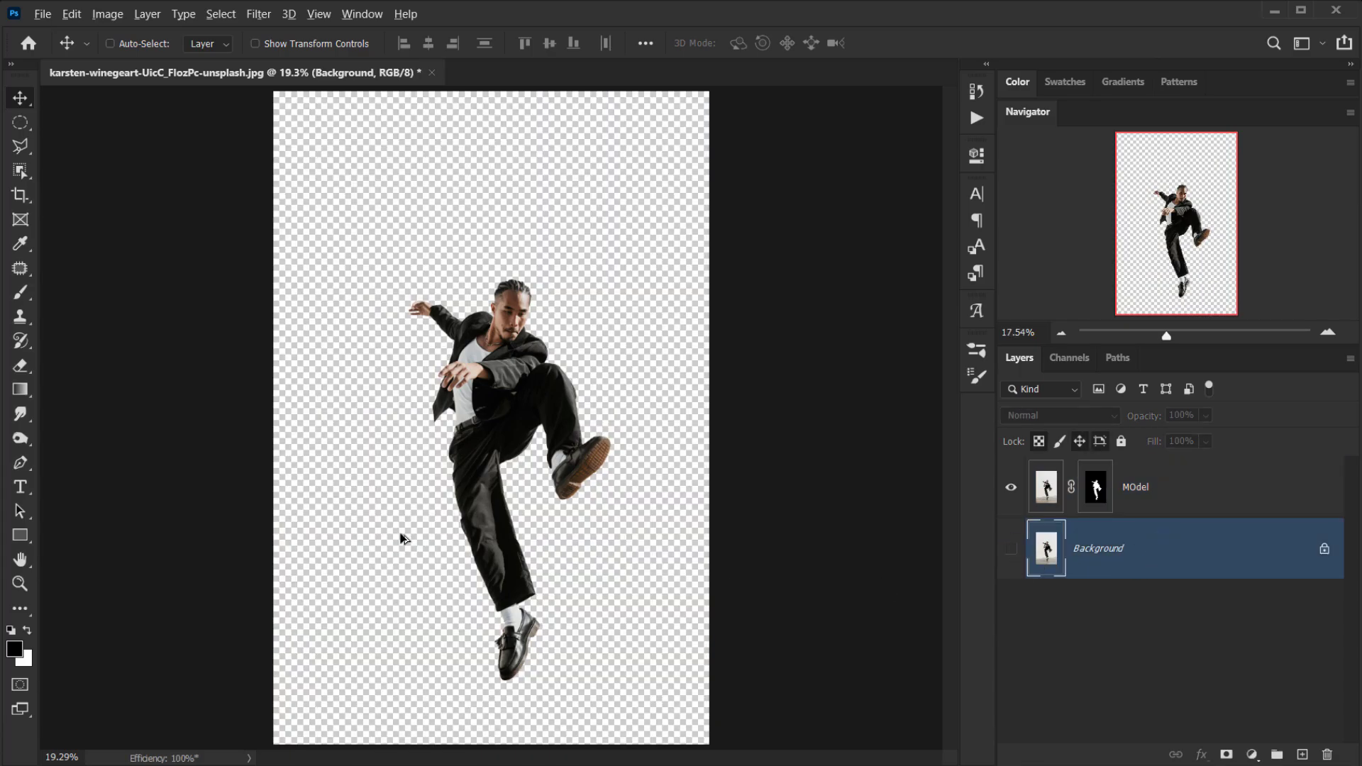
pyautogui.scroll(1, 539, 521)
pyautogui.keyDown('ctrl'); pyautogui.click(557, 518); pyautogui.keyUp('ctrl')
pyautogui.scroll(-1, 556, 520)
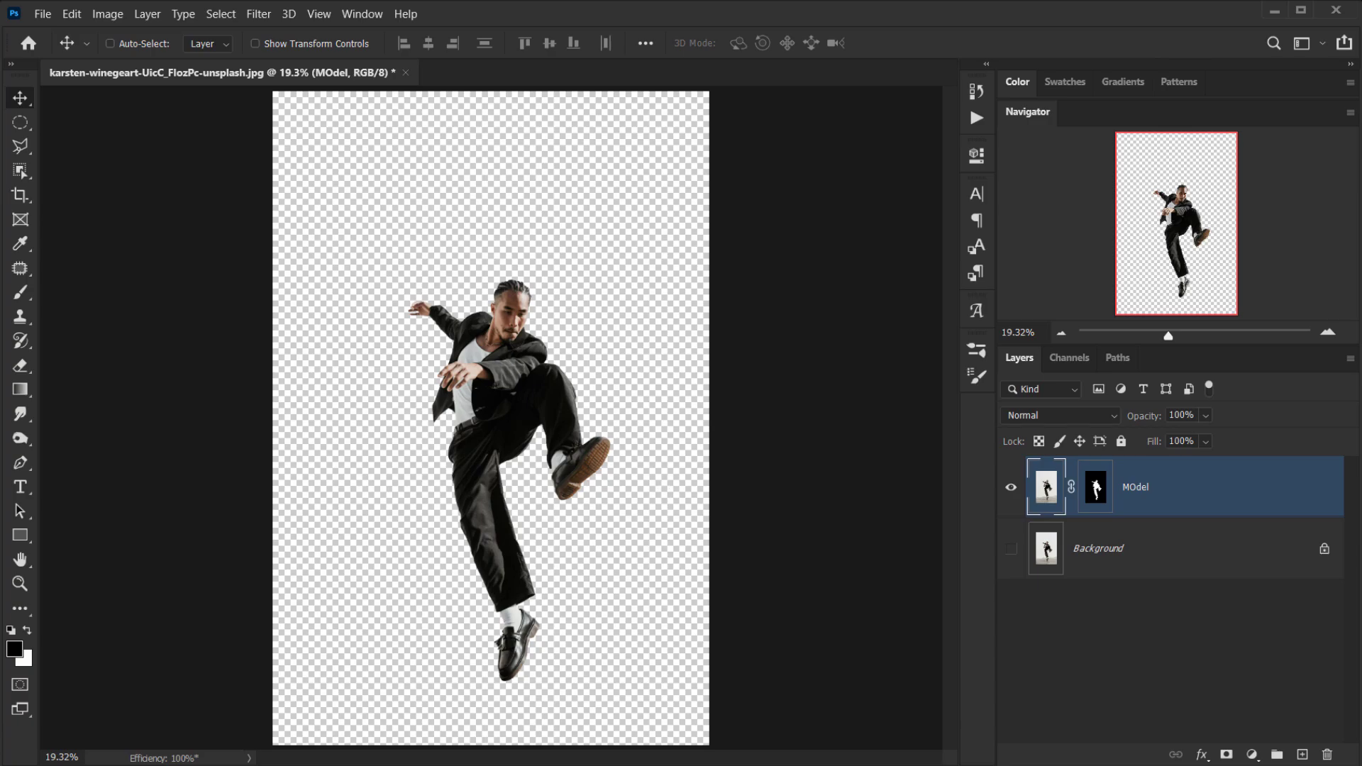
# Step: Crop the canvas to a landscape format, widening both sides evenly and trimming the top and bottom slightly around the dancer
pyautogui.click(20, 196)
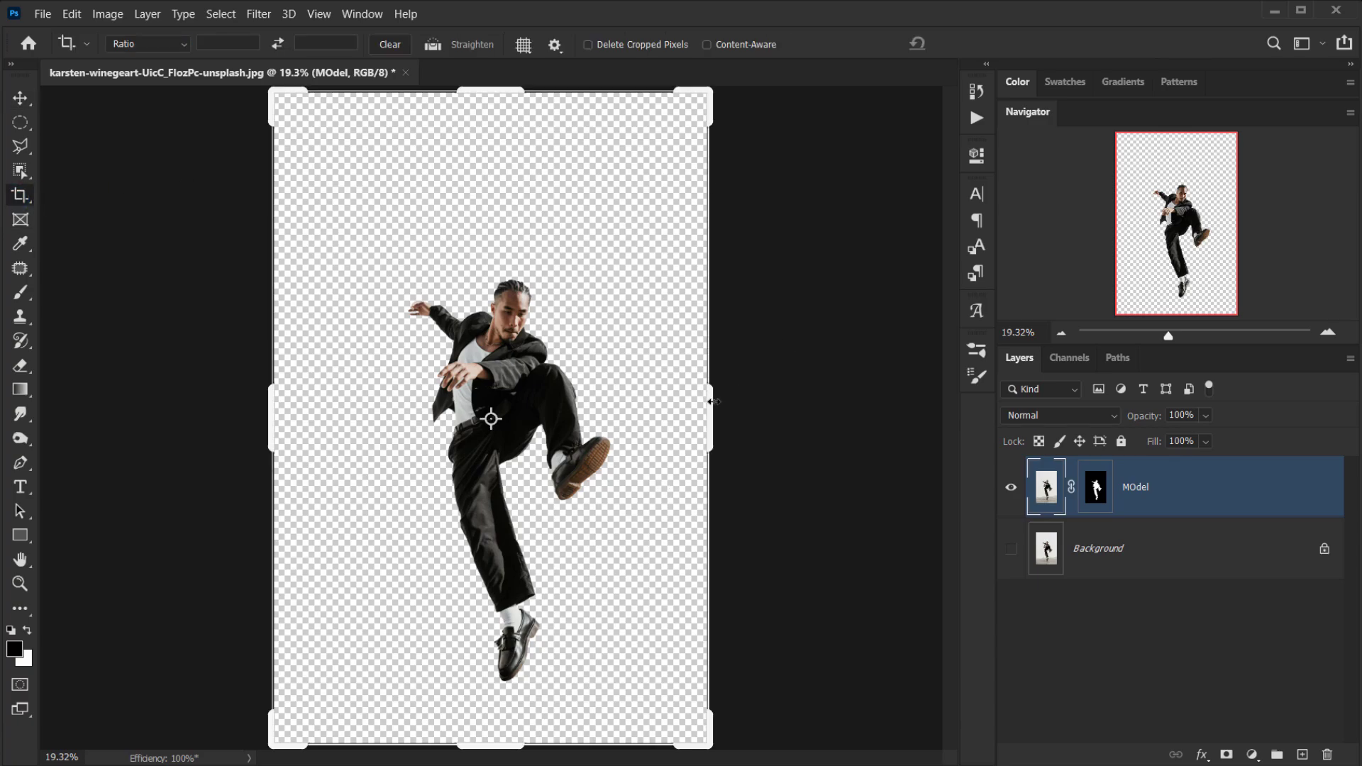
pyautogui.moveTo(709, 402); pyautogui.dragTo(847, 398)
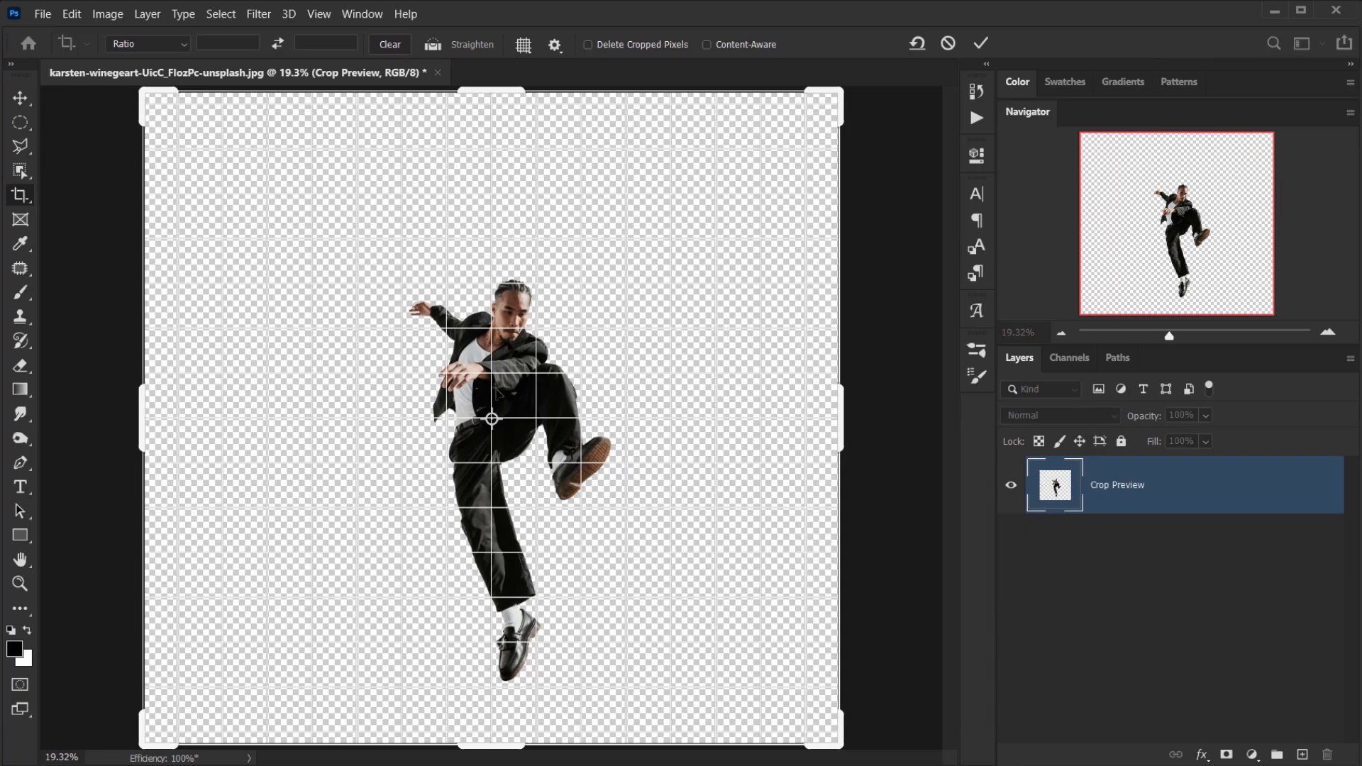
pyautogui.moveTo(502, 92); pyautogui.dragTo(498, 125)
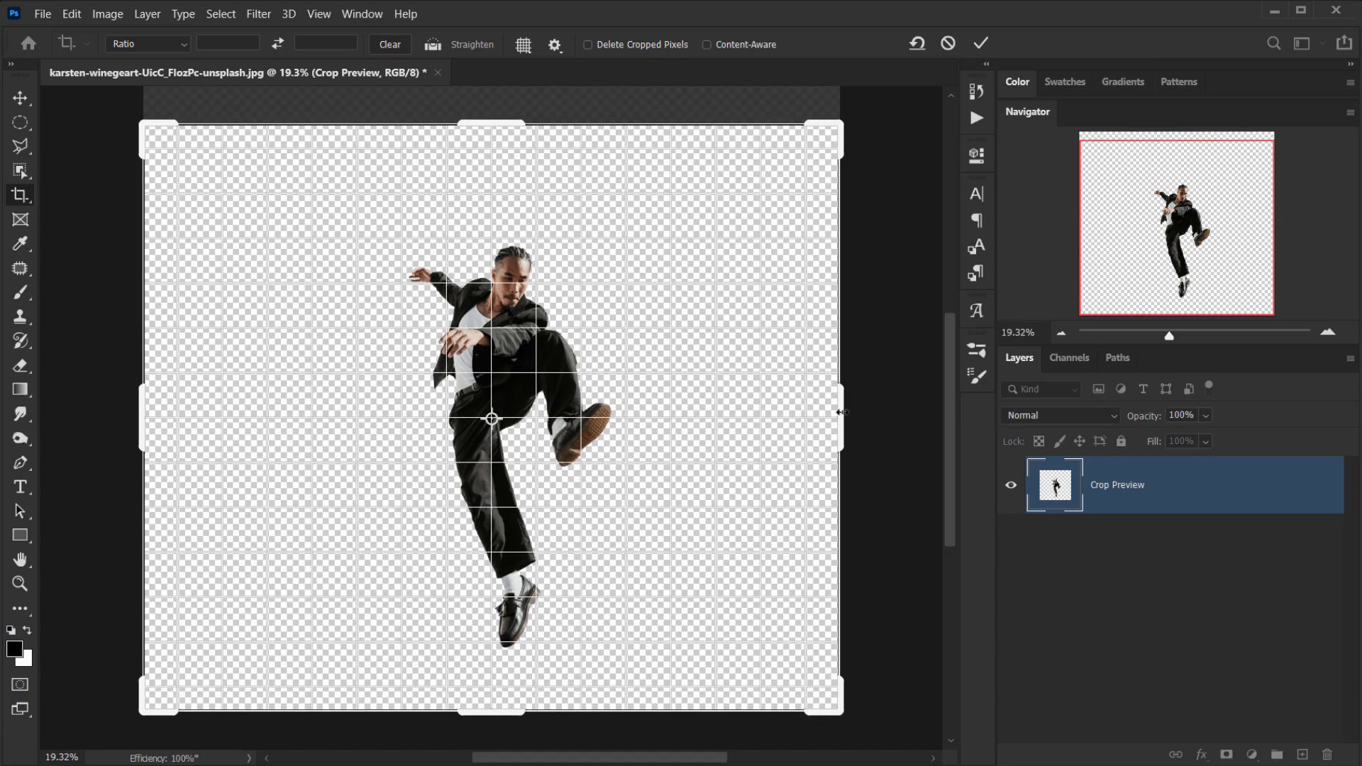
pyautogui.moveTo(842, 412); pyautogui.dragTo(849, 412)
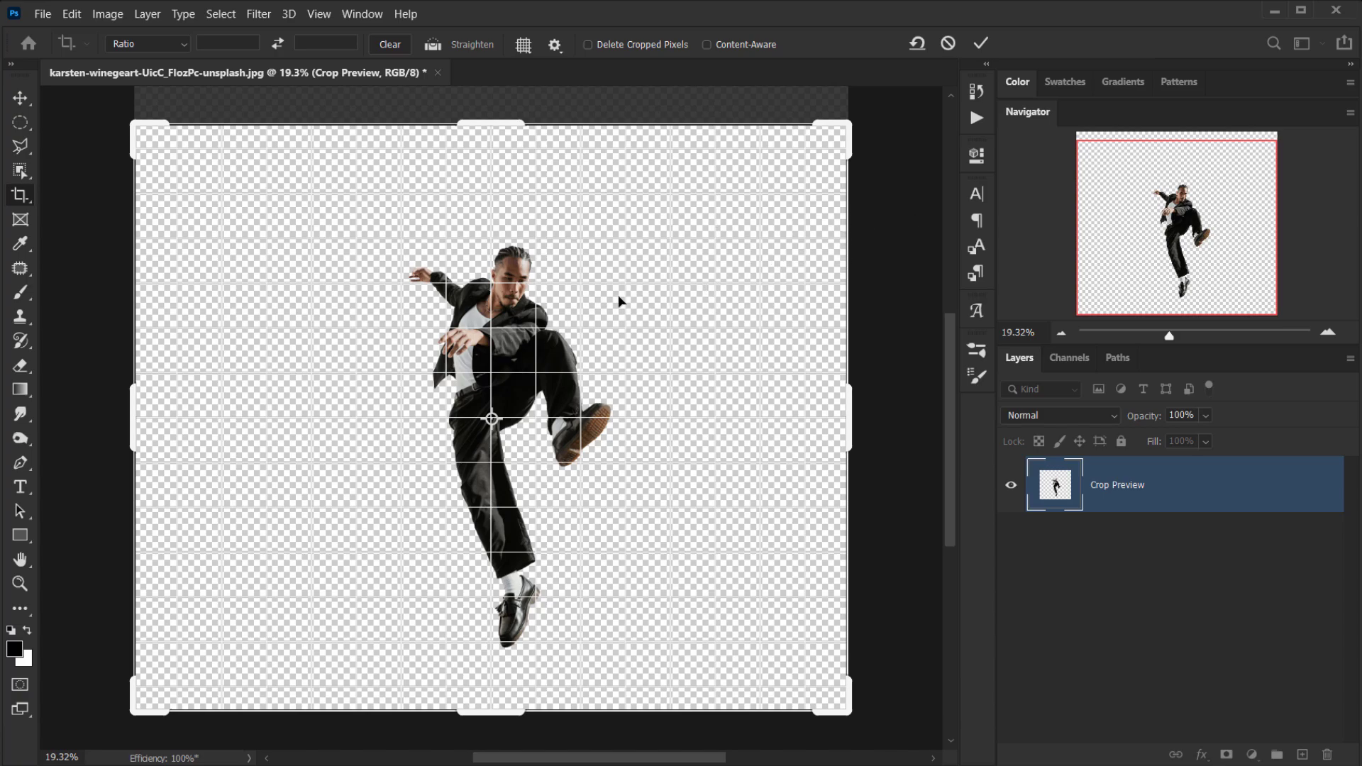
pyautogui.moveTo(502, 127); pyautogui.dragTo(503, 133)
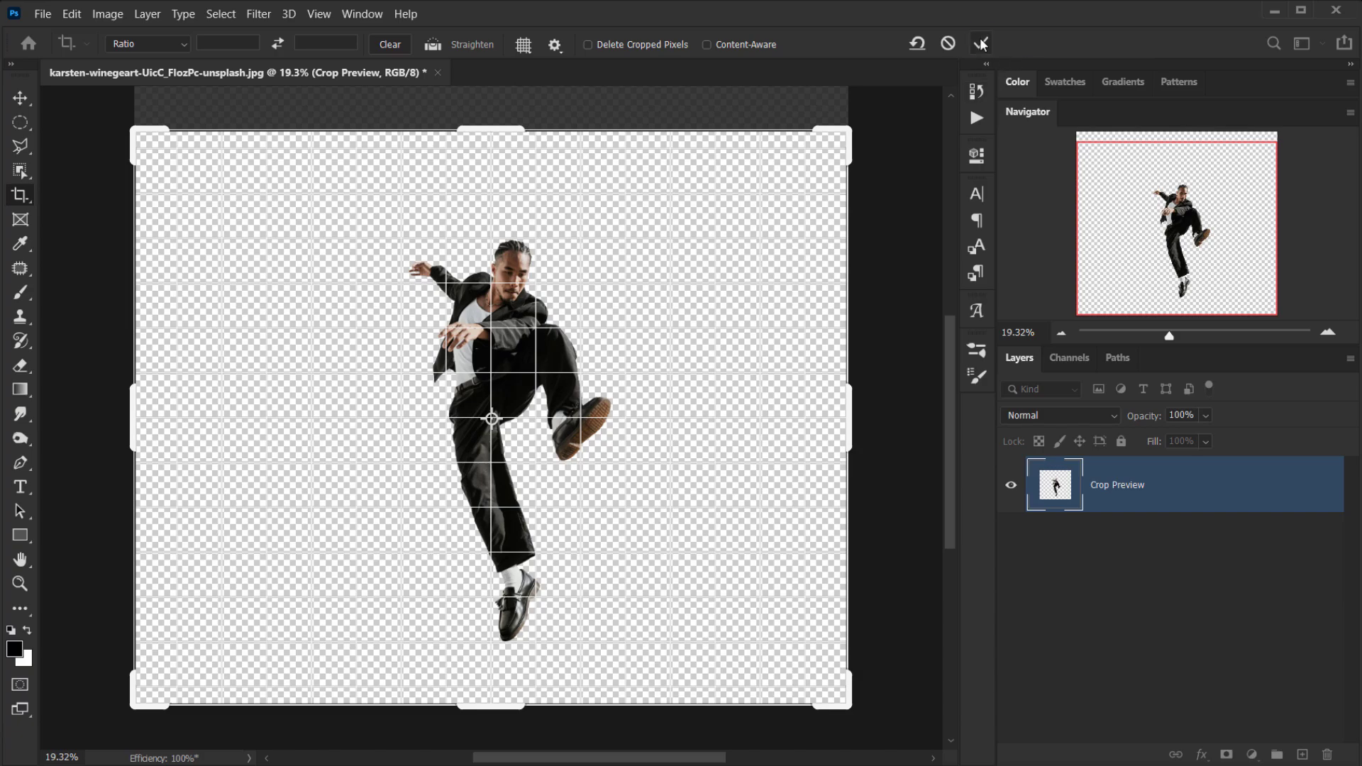
pyautogui.click(981, 43)
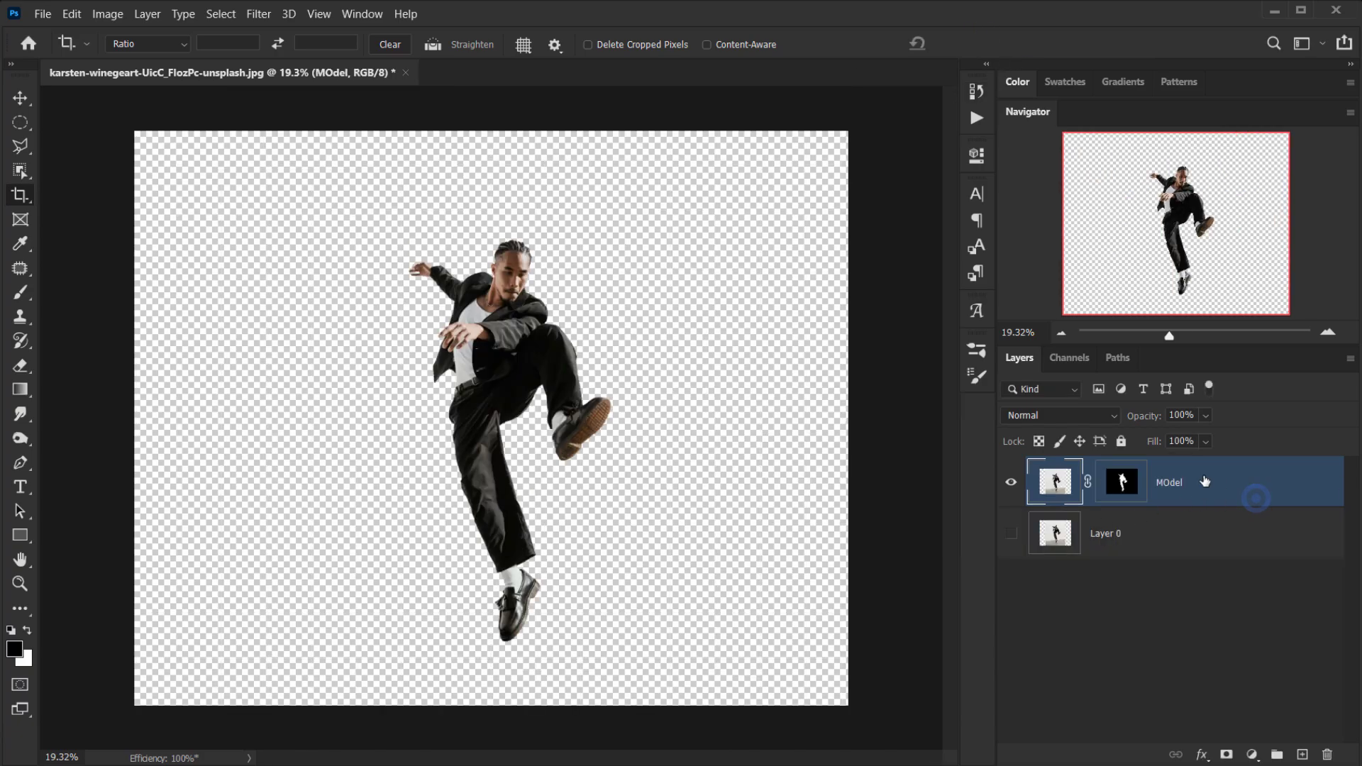
# Step: Convert the MOdel layer to a Smart Object and duplicate it
pyautogui.rightClick(1241, 484)
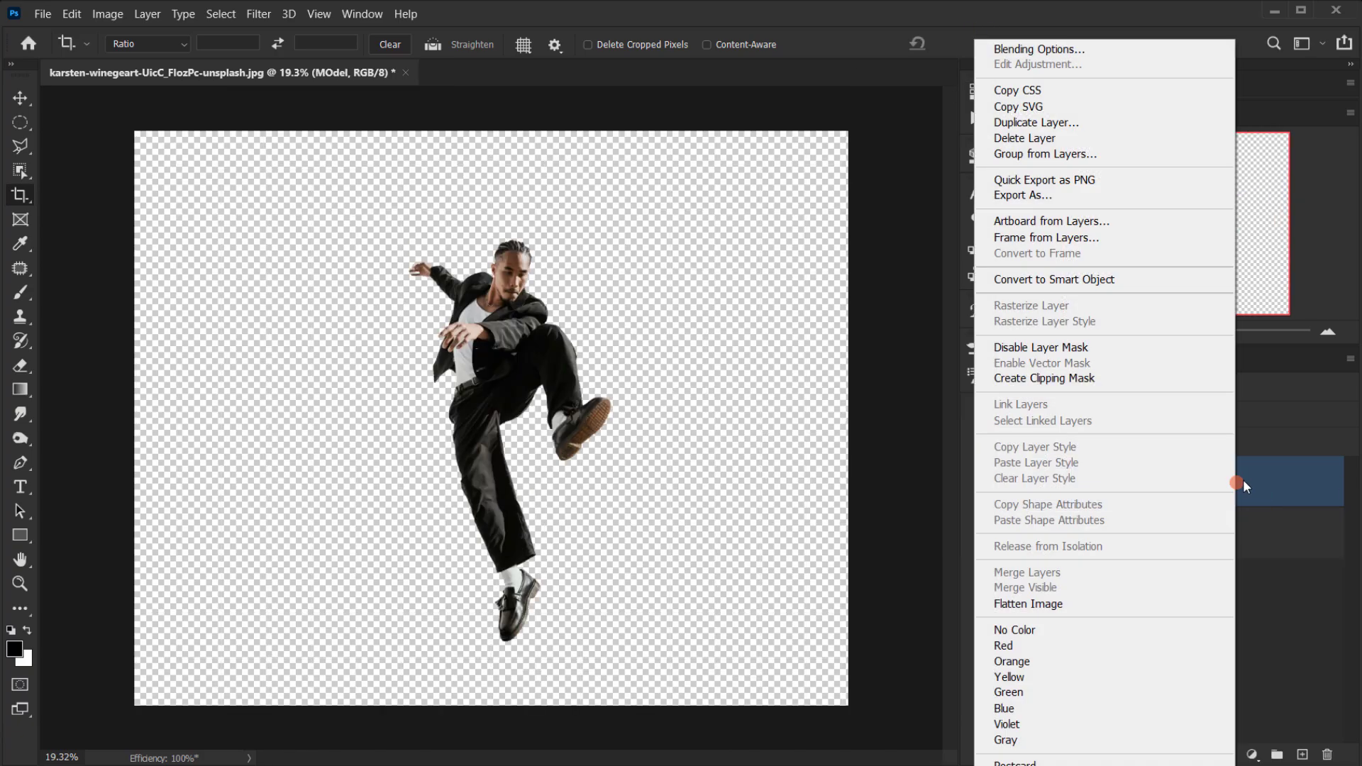
pyautogui.click(1098, 281)
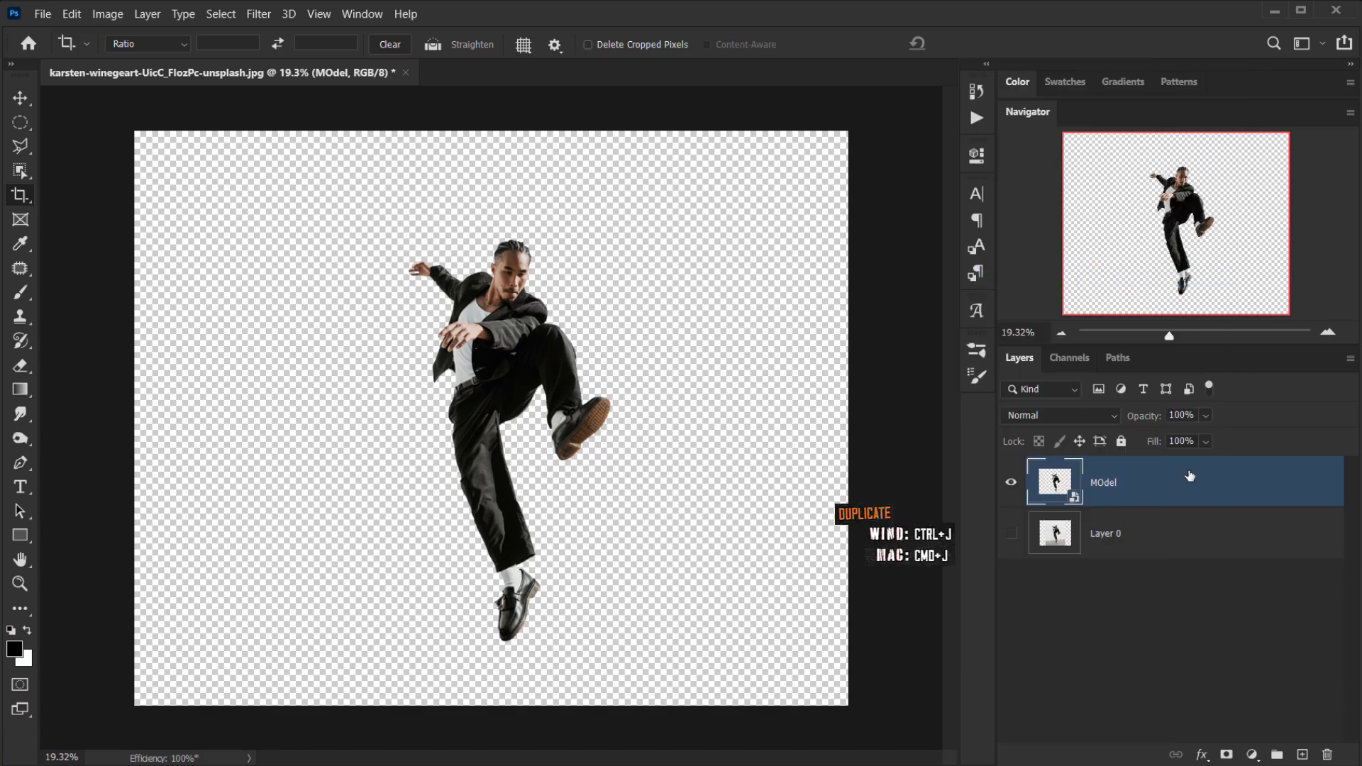
pyautogui.hotkey('ctrl', 'j')
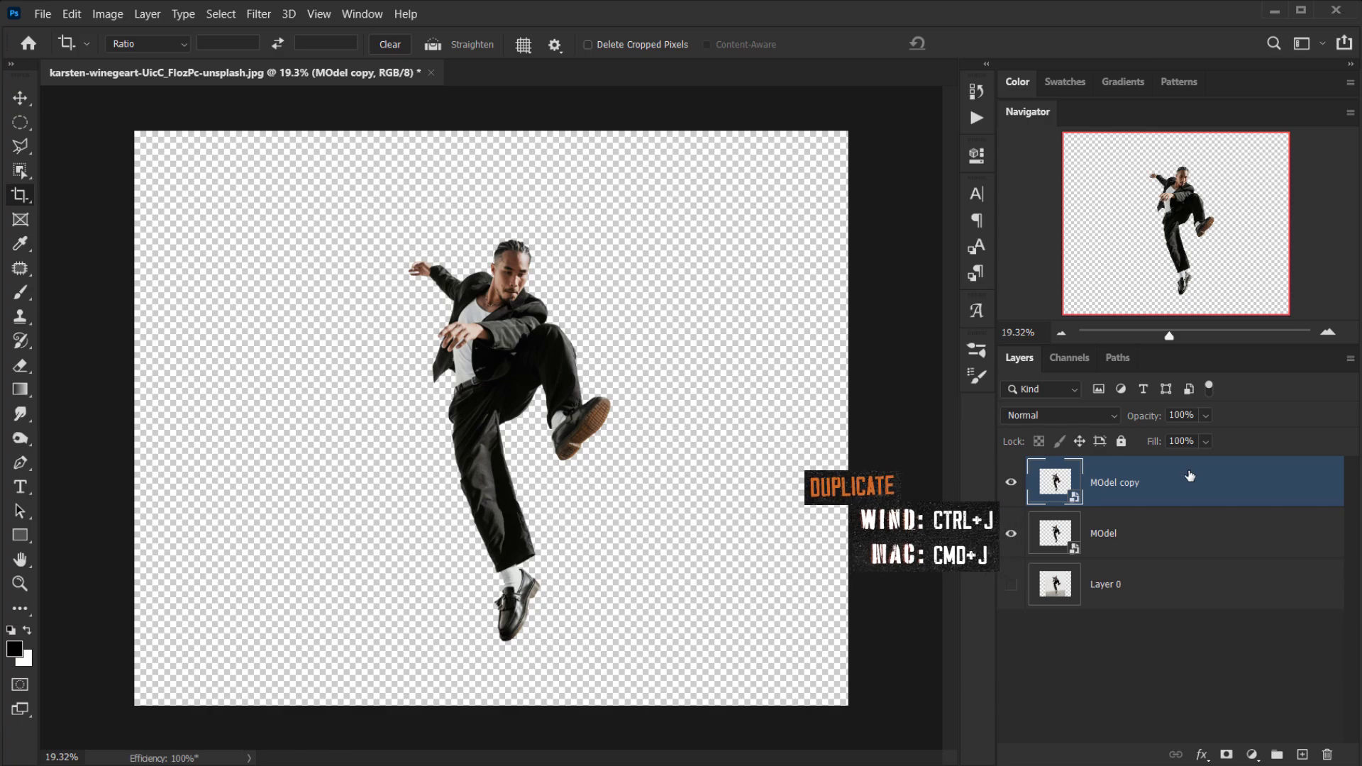
# Step: Rename the duplicated Smart Object layer Blur
pyautogui.doubleClick(1129, 482)
pyautogui.write('B')
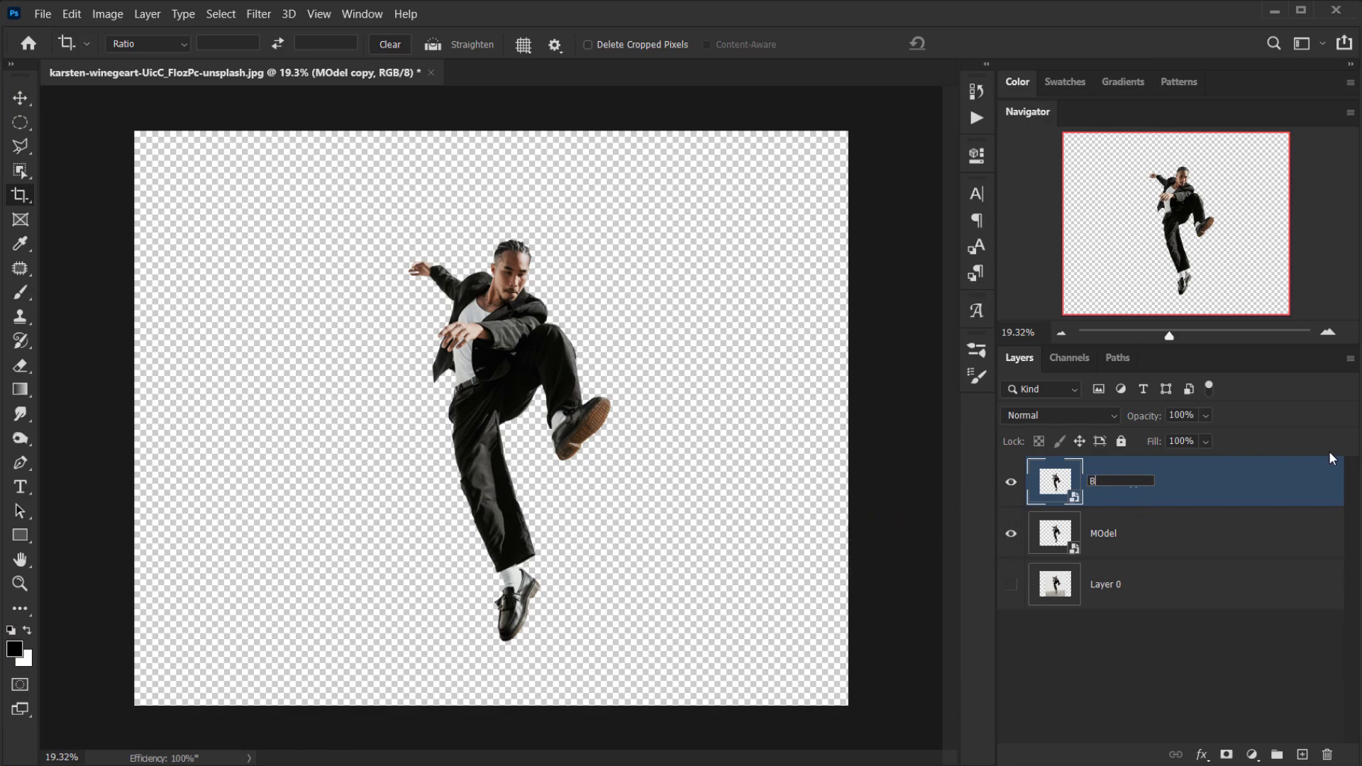
pyautogui.write('lur')
pyautogui.press('Return')
# Step: Start a Path Blur from the Blur Gallery on the Blur layer and turn off Edit Blur Shapes
pyautogui.click(259, 14)
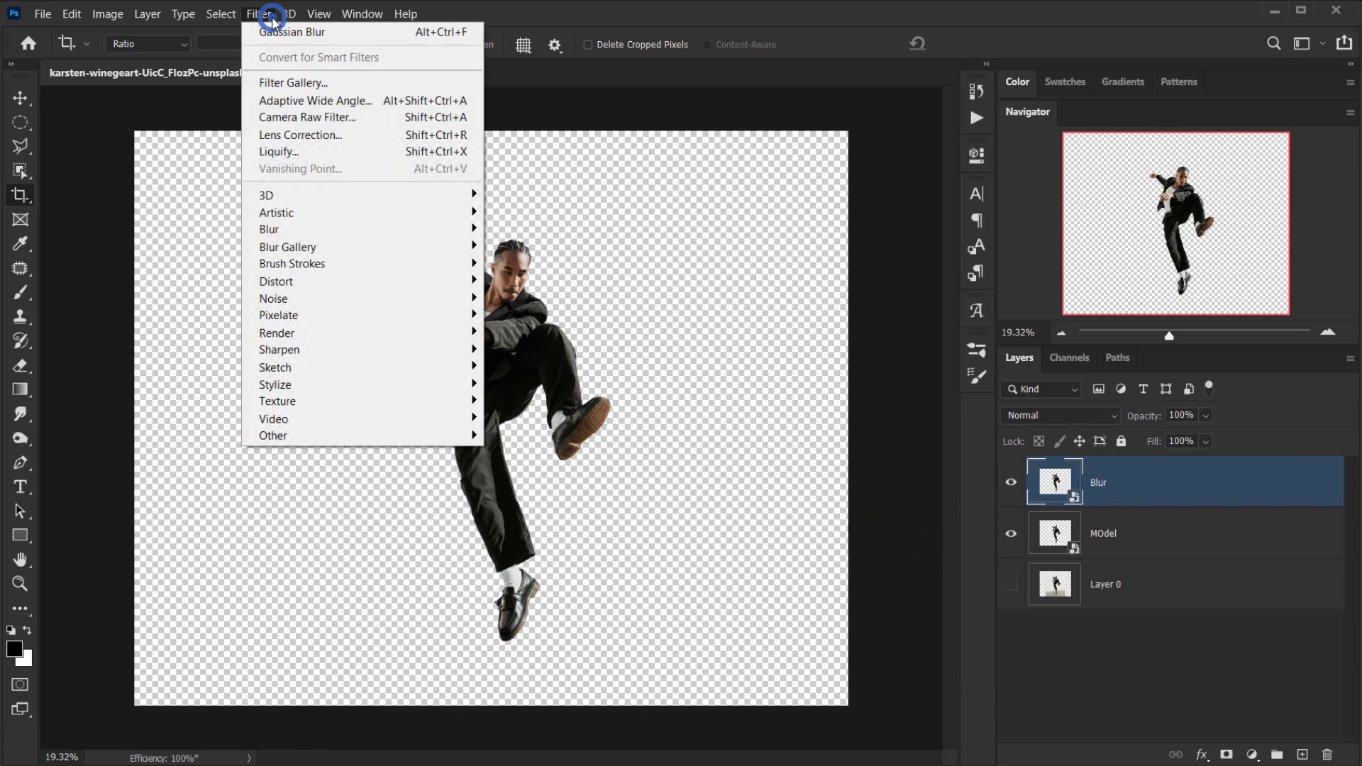
pyautogui.moveTo(341, 254)
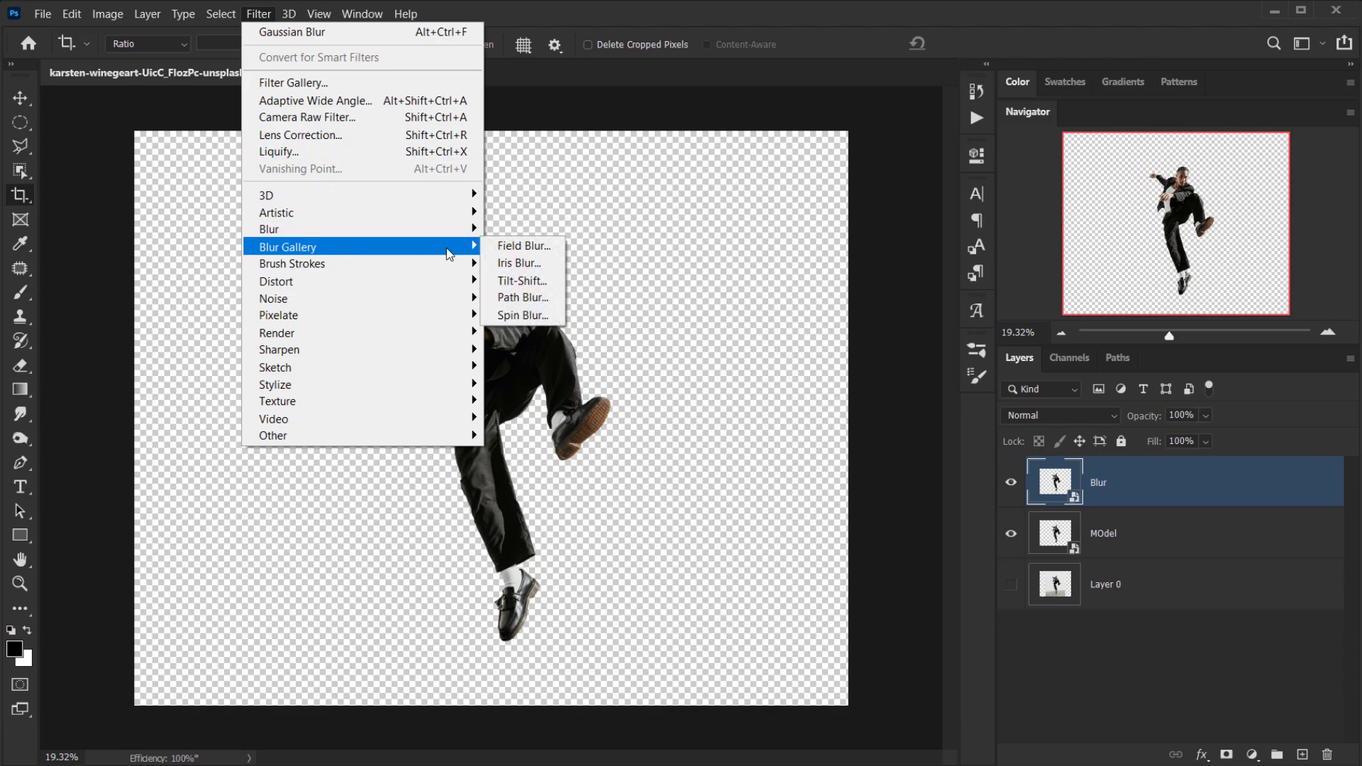
pyautogui.click(513, 298)
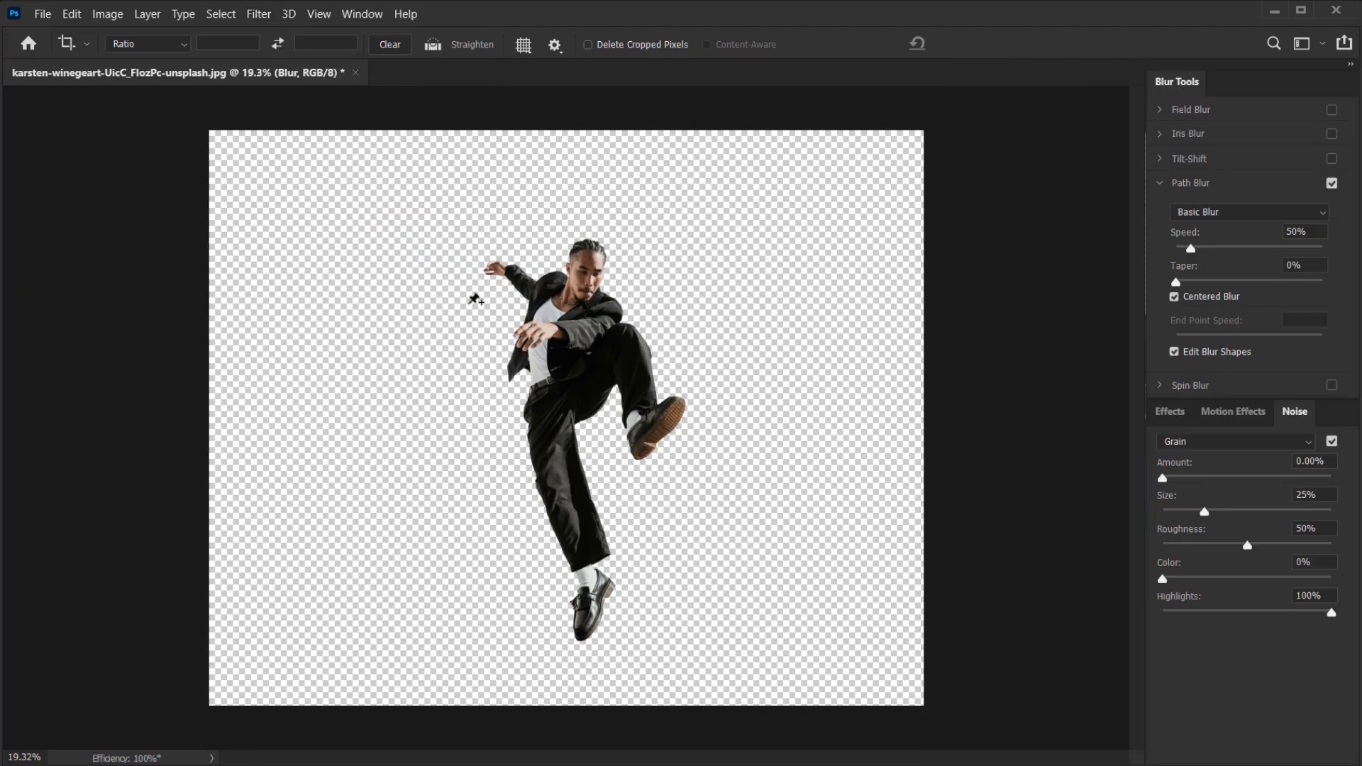
pyautogui.click(1177, 354)
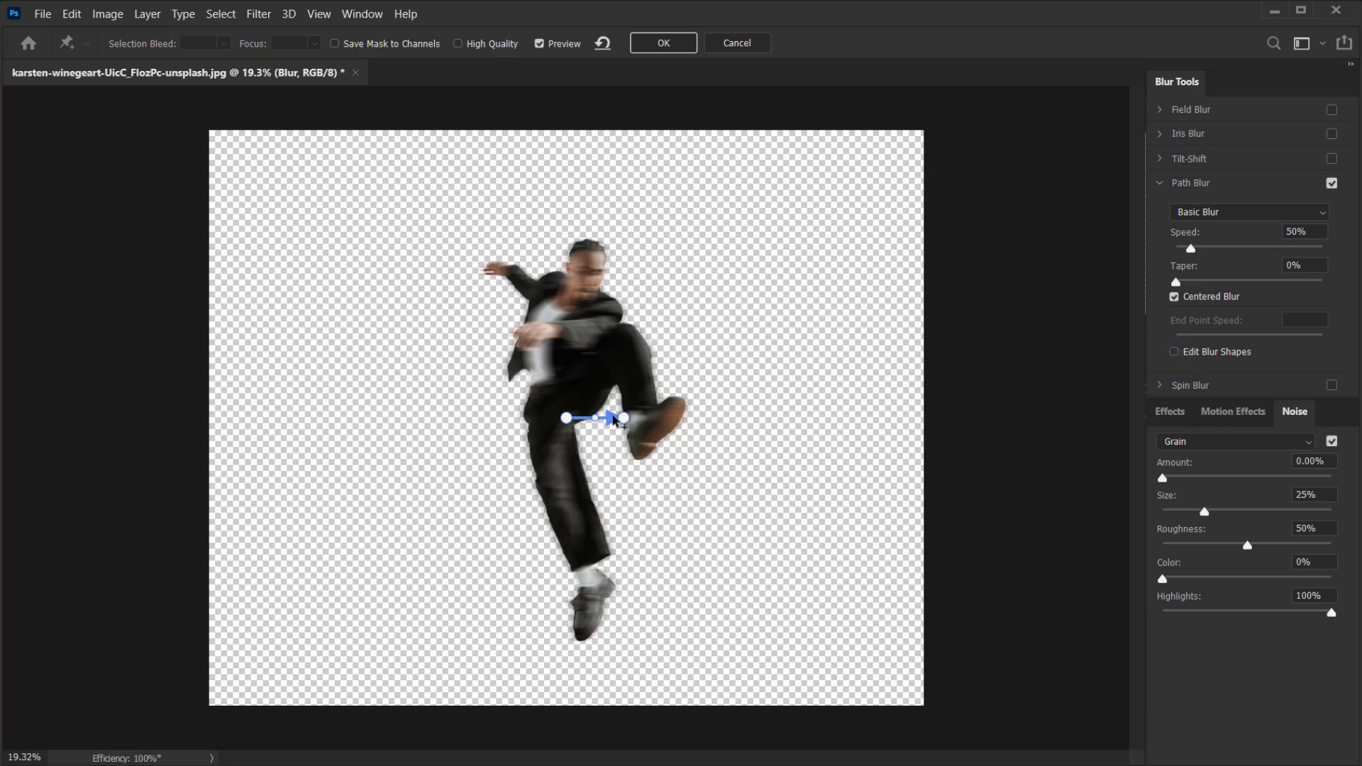
pyautogui.scroll(1, 624, 419)
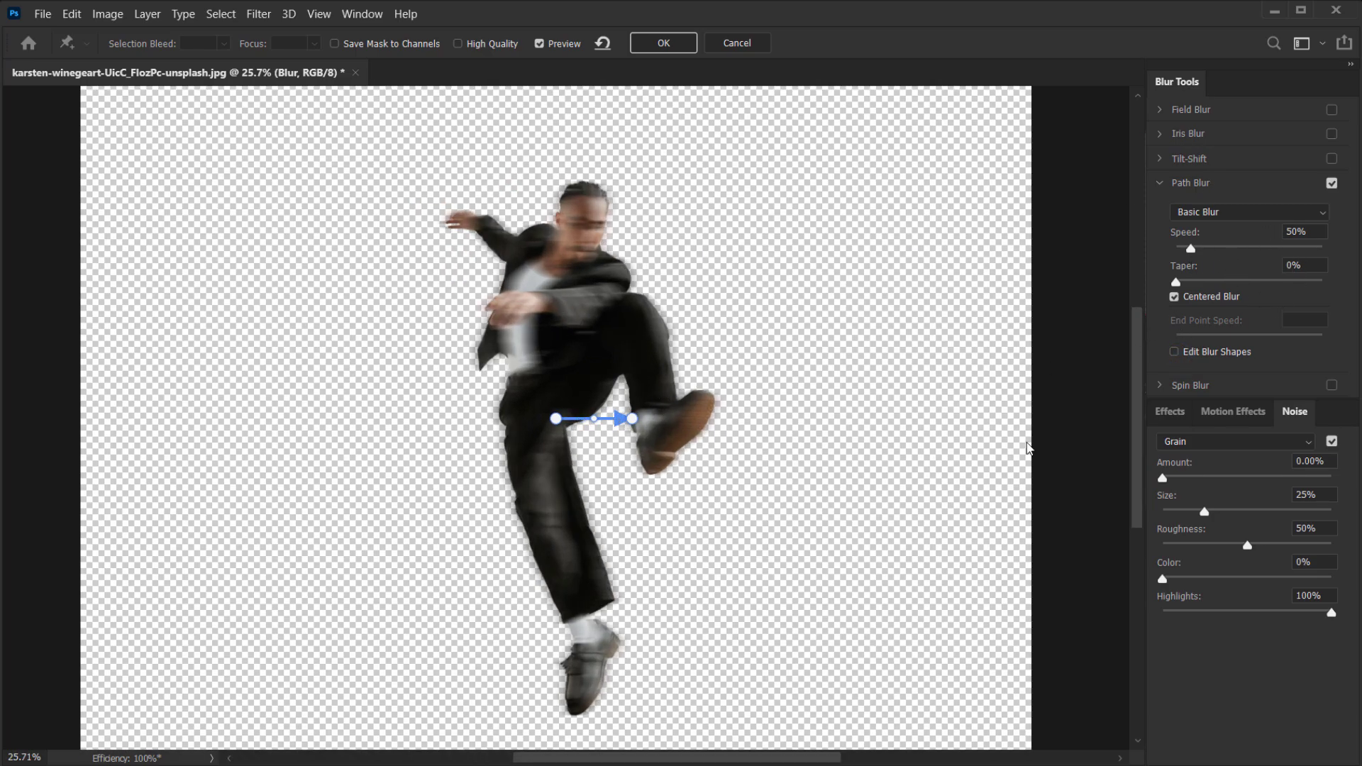
pyautogui.click(1174, 352)
pyautogui.click(1176, 352)
# Step: Stretch the blur path diagonally upward from the dancer's waist to beyond the raised knee and set its Speed to 239%
pyautogui.moveTo(556, 419); pyautogui.dragTo(554, 389)
pyautogui.moveTo(633, 419); pyautogui.dragTo(727, 350)
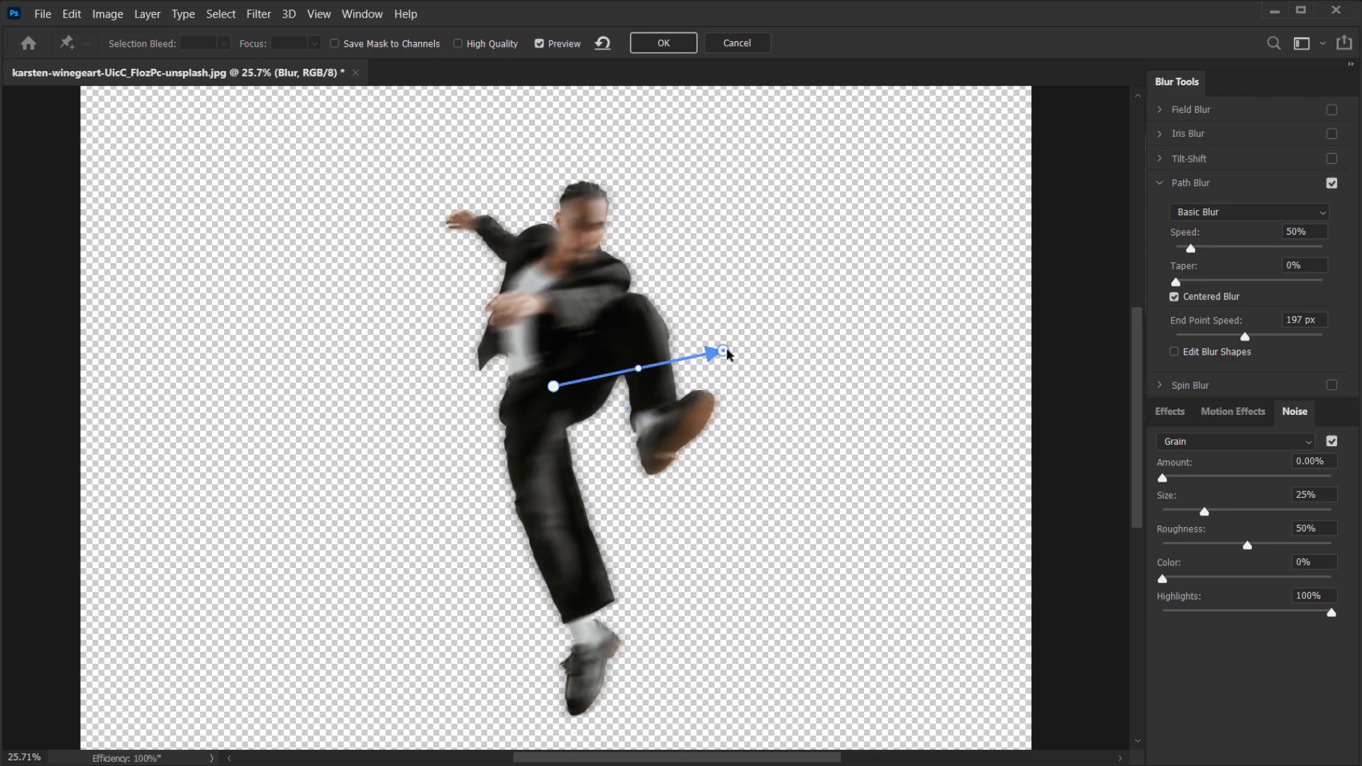
pyautogui.moveTo(554, 387); pyautogui.dragTo(580, 365)
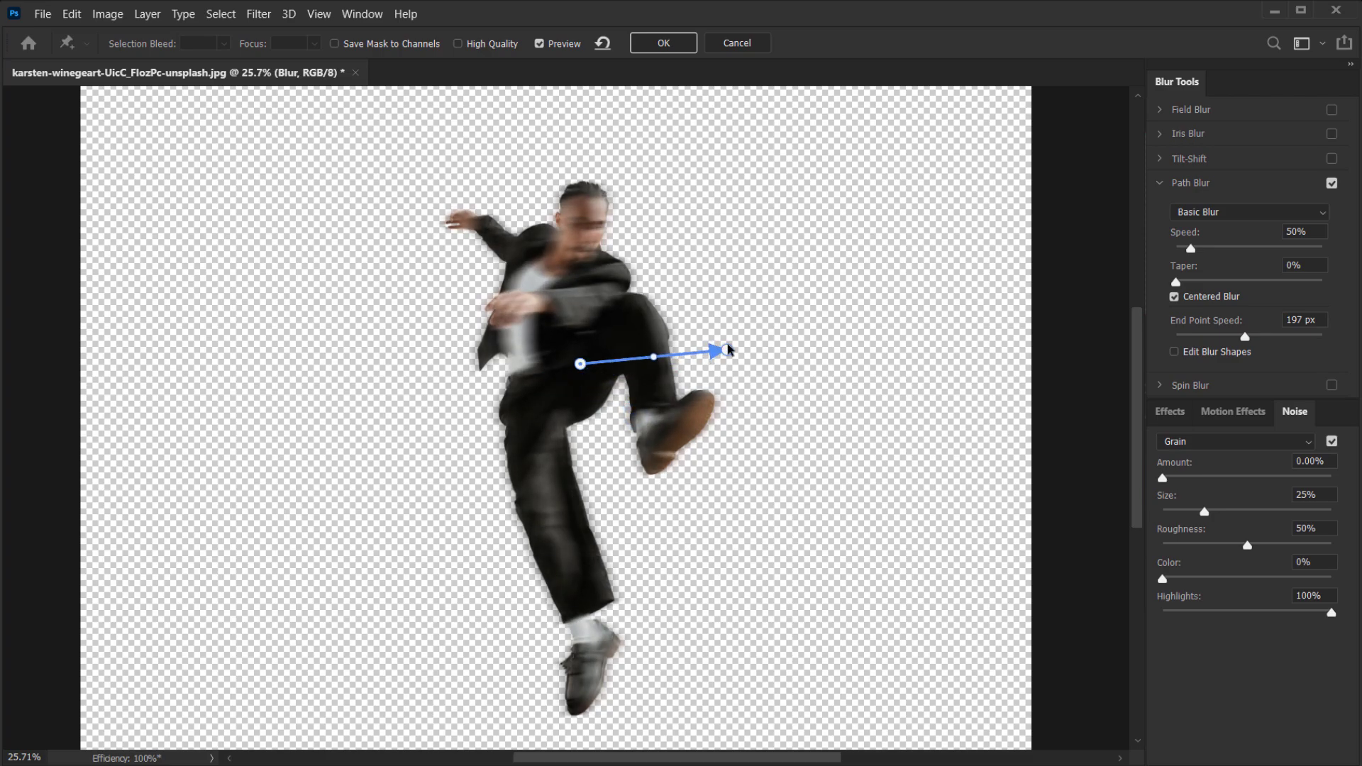
pyautogui.moveTo(728, 350); pyautogui.dragTo(803, 303)
pyautogui.moveTo(1192, 246); pyautogui.dragTo(1246, 239)
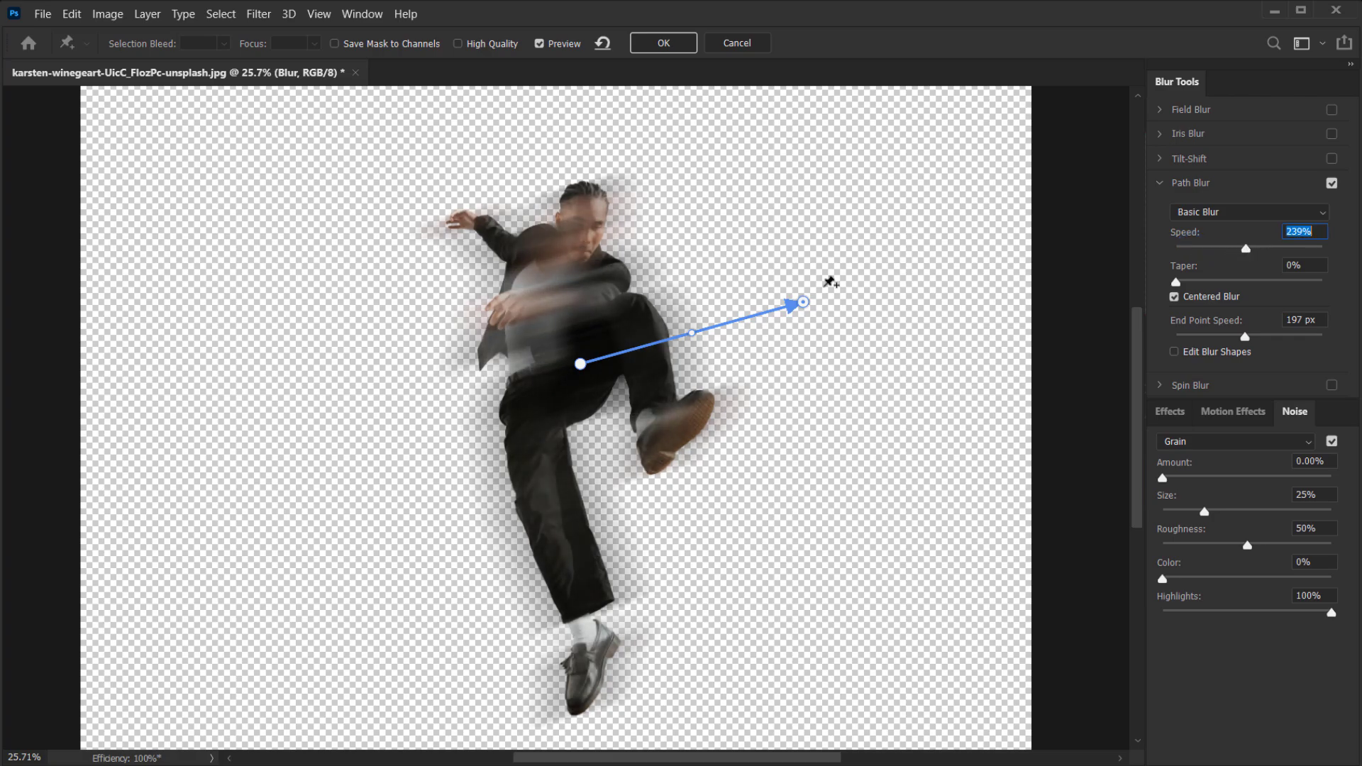
pyautogui.press('Tab')
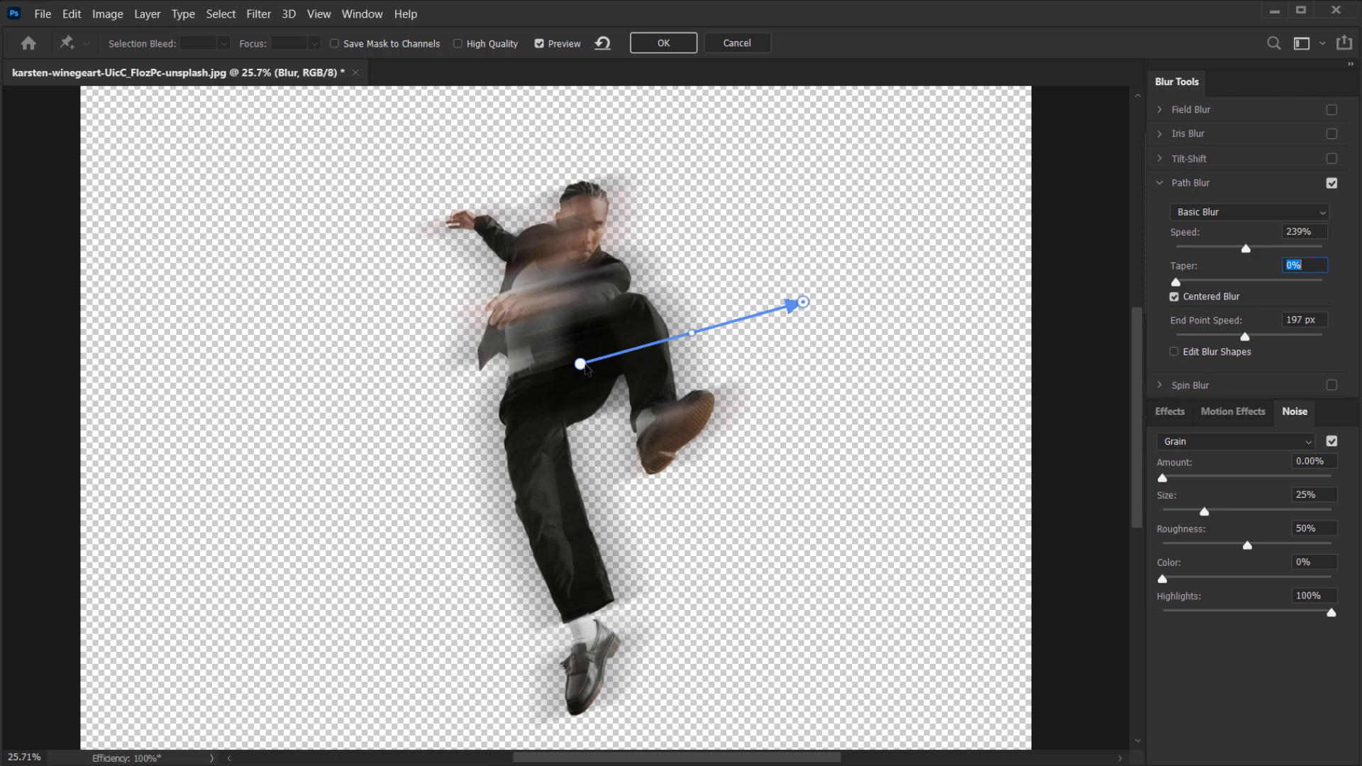
# Step: Turn off Centered Blur and move the blur path's start onto the raised thigh and its end slightly farther up and outward
pyautogui.click(1176, 298)
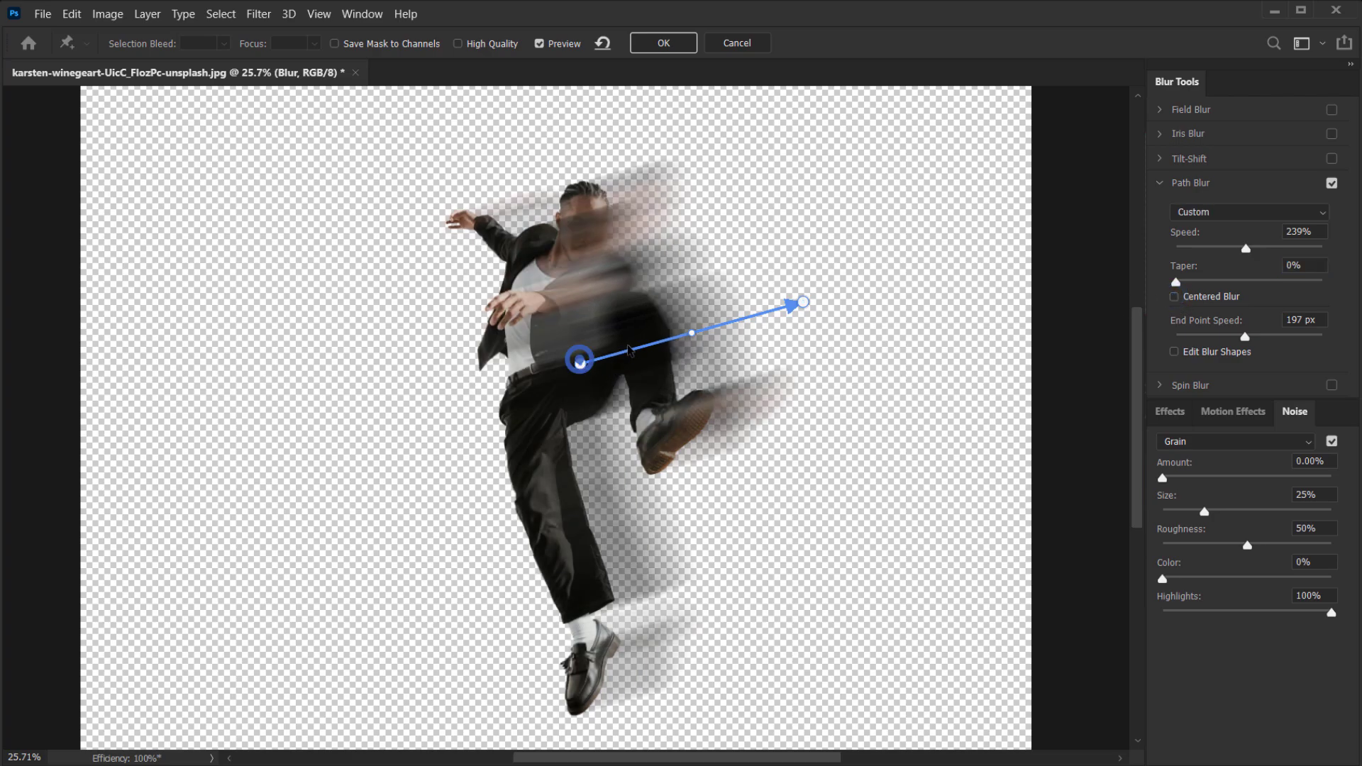
pyautogui.moveTo(580, 364); pyautogui.dragTo(631, 344)
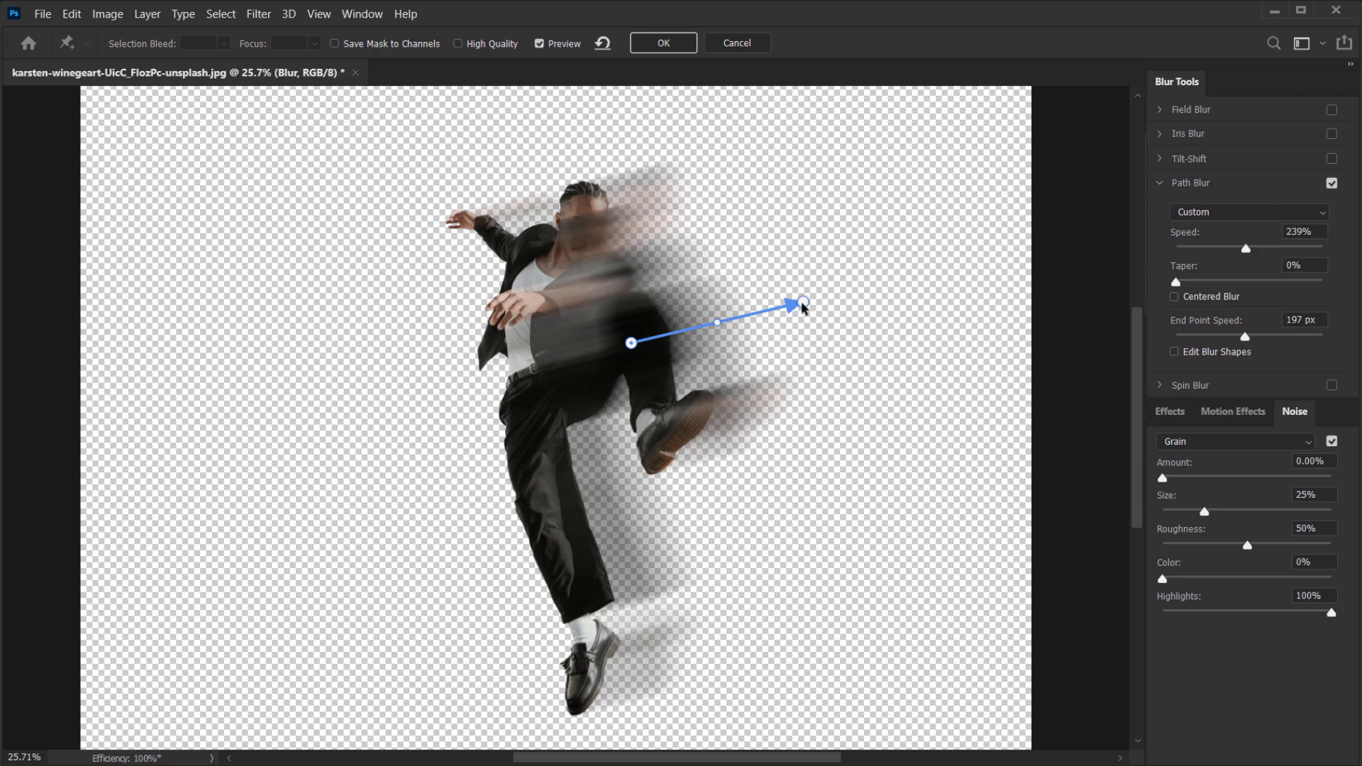
pyautogui.moveTo(804, 304); pyautogui.dragTo(826, 287)
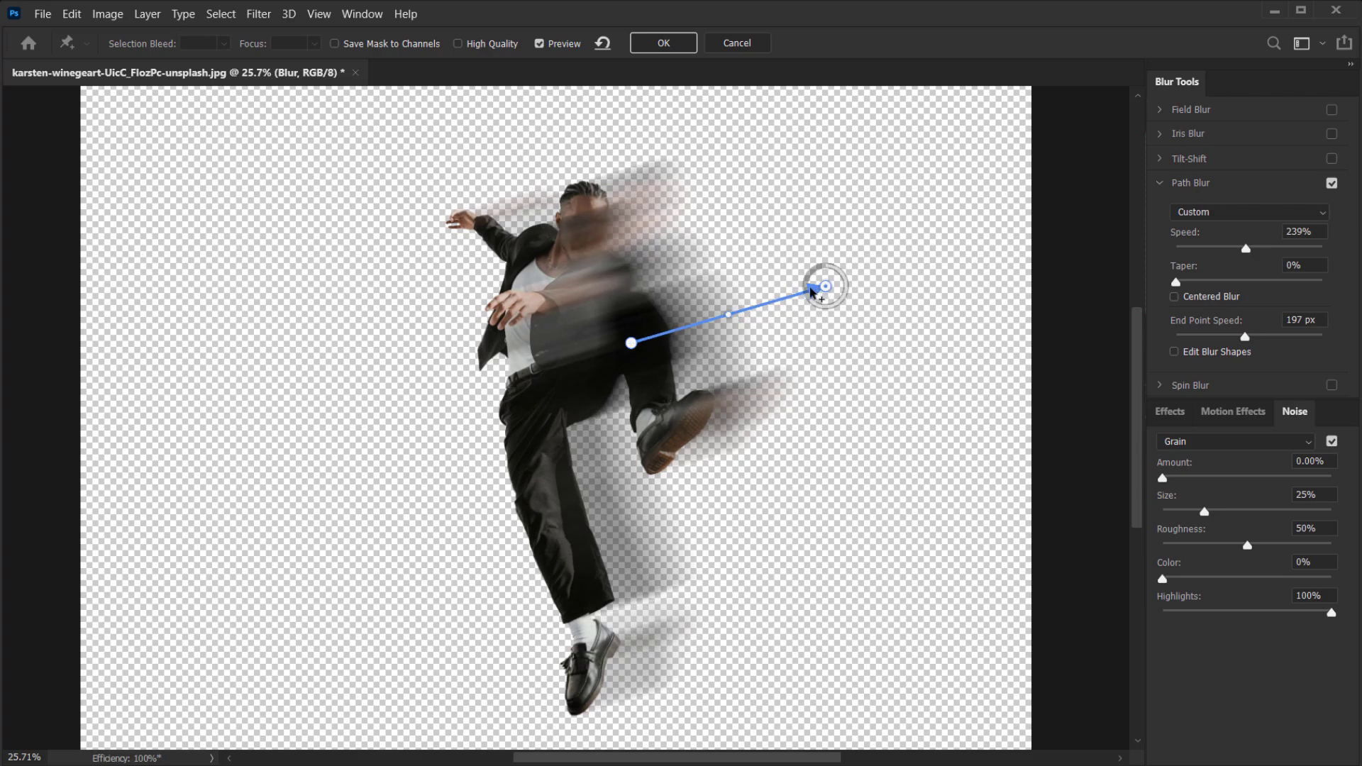
# Step: Turn on Edit Blur Shapes and reshape the thigh path, lengthening its blur arrows to about 722 px at the start and 499 px at the end
pyautogui.click(1175, 352)
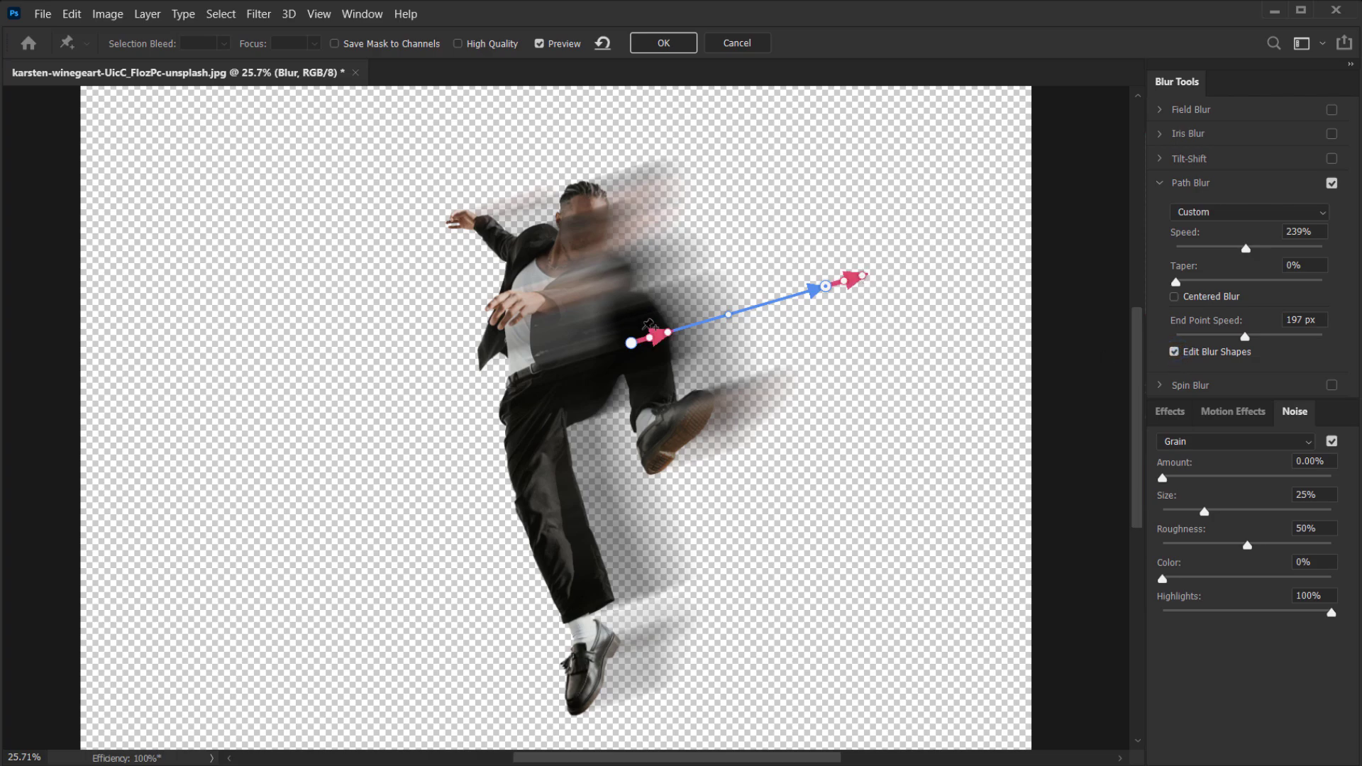
pyautogui.moveTo(669, 337); pyautogui.dragTo(747, 265)
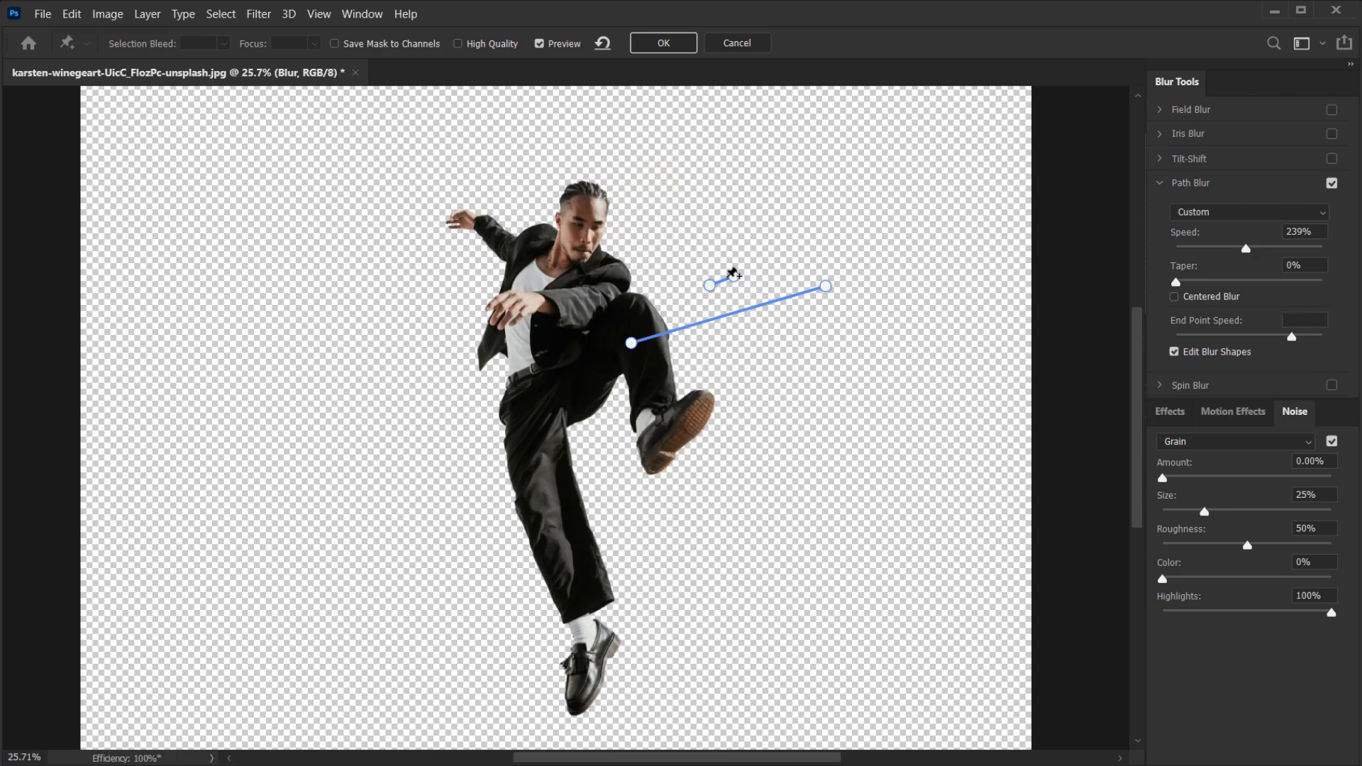
pyautogui.moveTo(692, 305); pyautogui.dragTo(615, 342)
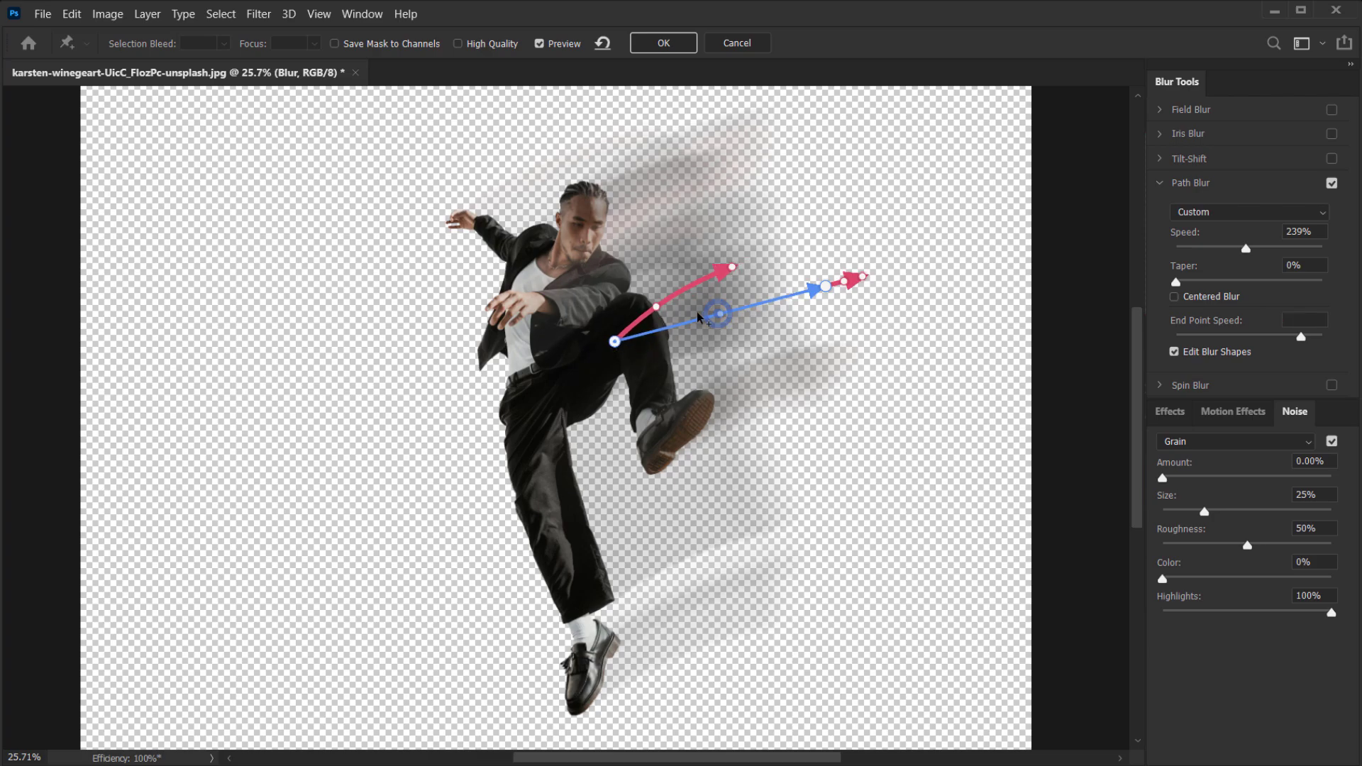
pyautogui.moveTo(698, 315); pyautogui.dragTo(693, 312)
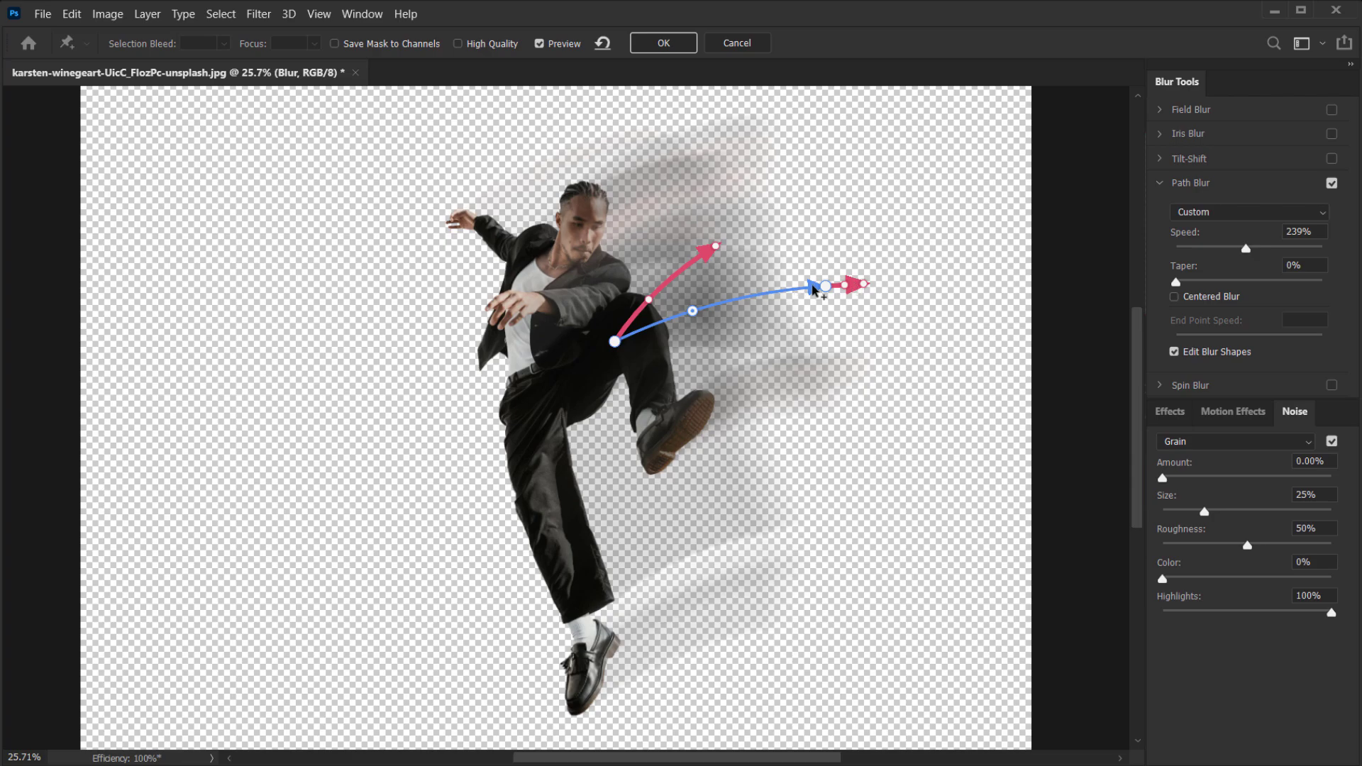
pyautogui.moveTo(826, 288); pyautogui.dragTo(892, 246)
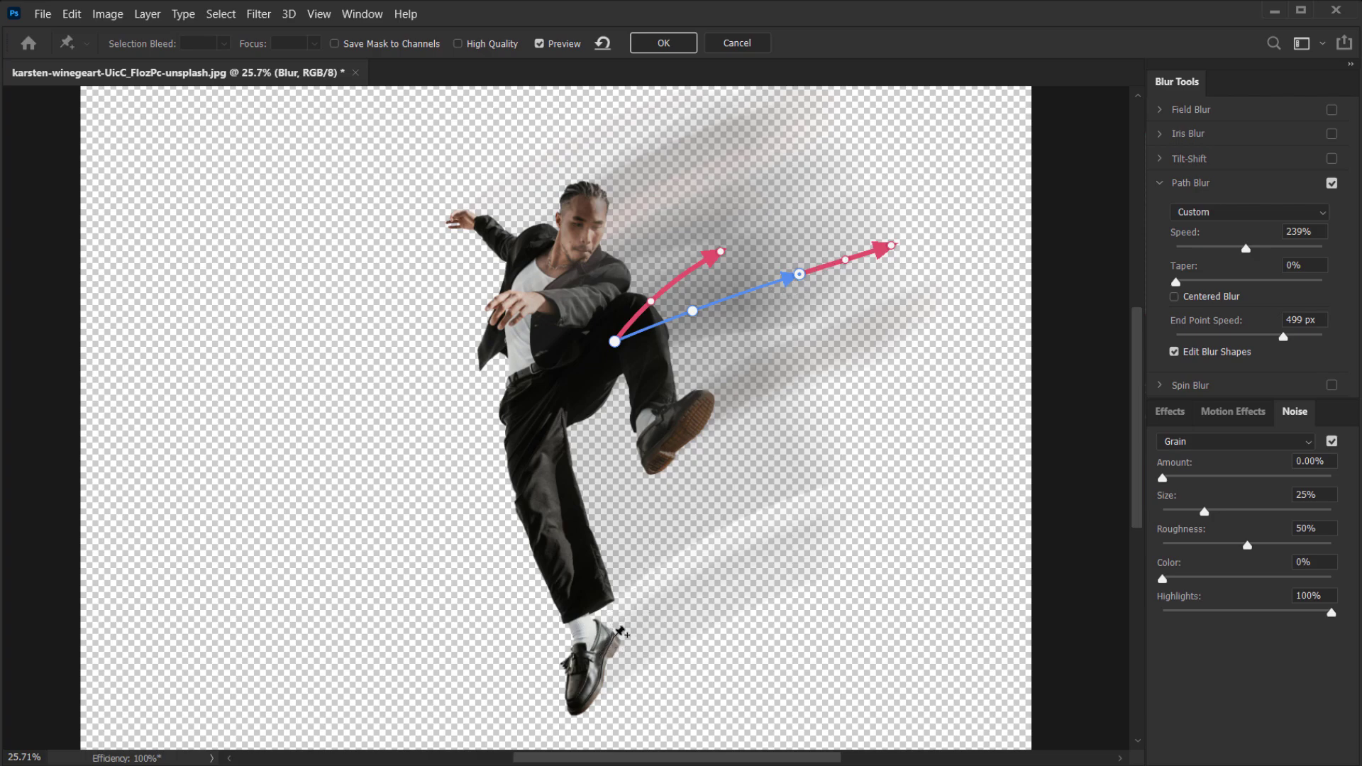
# Step: Draw a second blur path from the standing shoe diagonally upward away from the leg and set the Speed to 207%
pyautogui.click(602, 649)
pyautogui.doubleClick(703, 582)
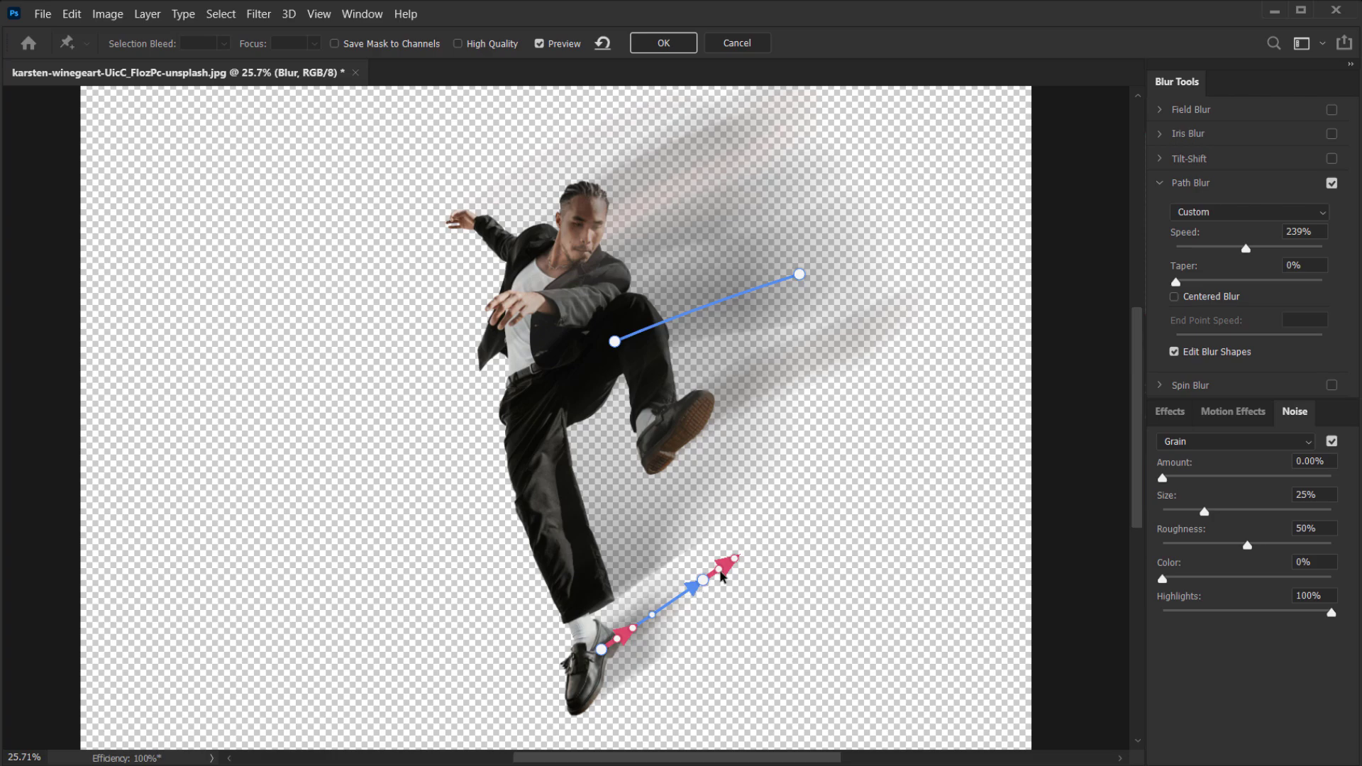
pyautogui.moveTo(704, 582); pyautogui.dragTo(745, 578)
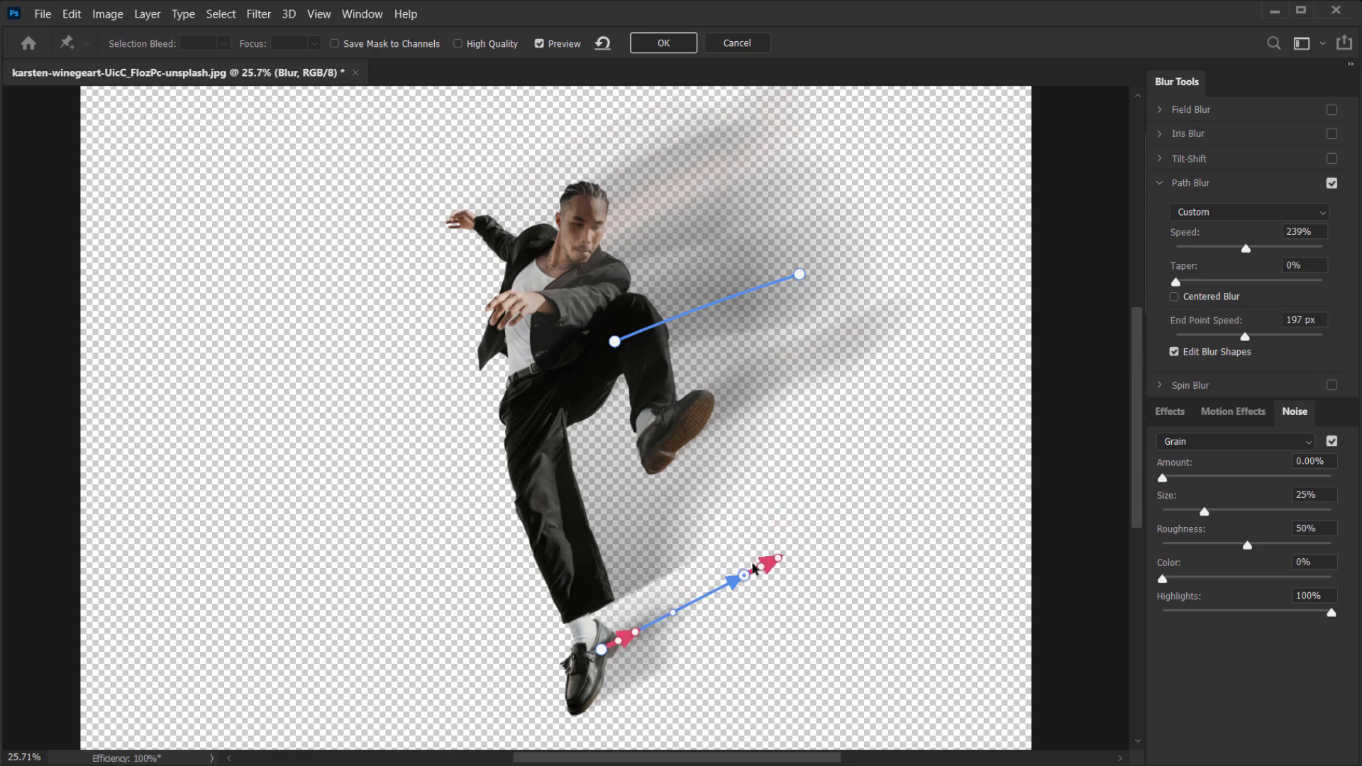
pyautogui.moveTo(1245, 247); pyautogui.dragTo(1238, 248)
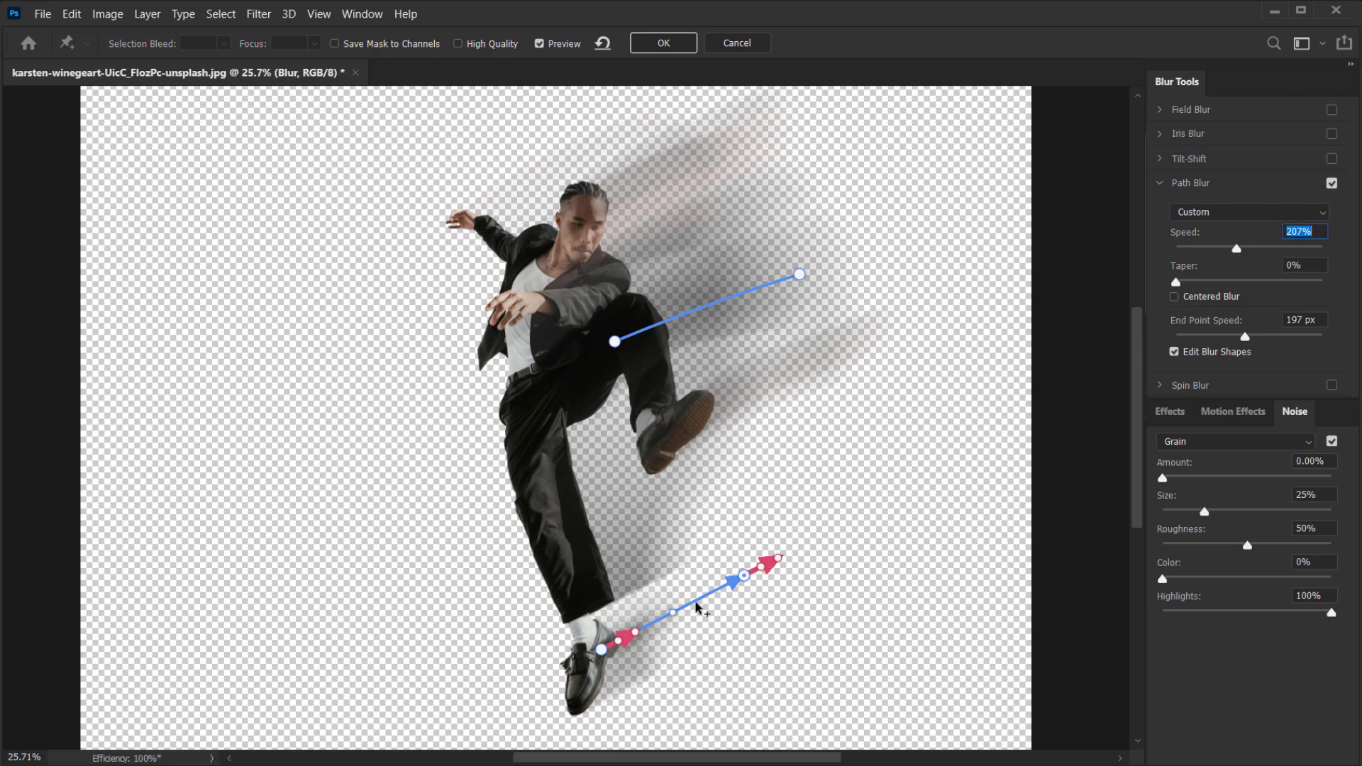
# Step: Bend the shoe's blur path at its midpoint and lengthen the blur arrow at its start to reach the middle of the path
pyautogui.moveTo(673, 612); pyautogui.dragTo(671, 602)
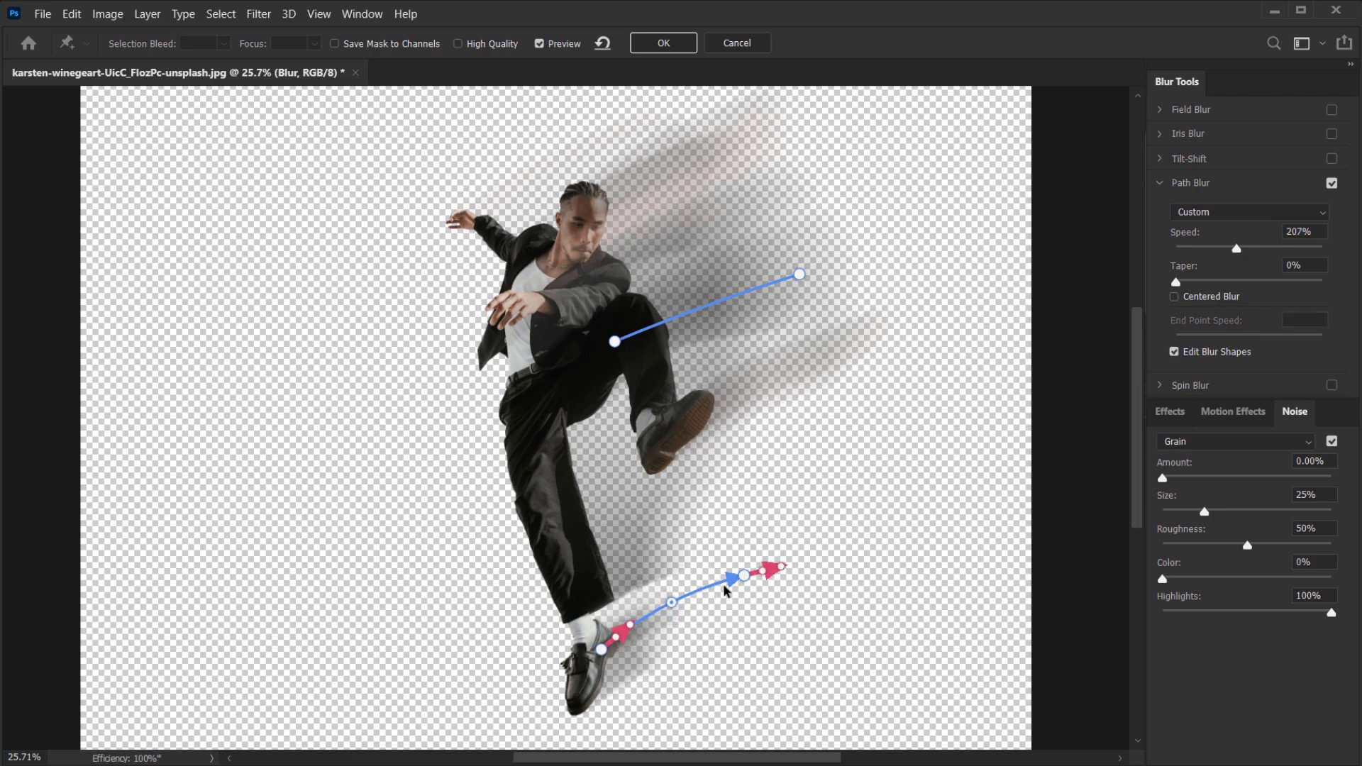
pyautogui.click(743, 578)
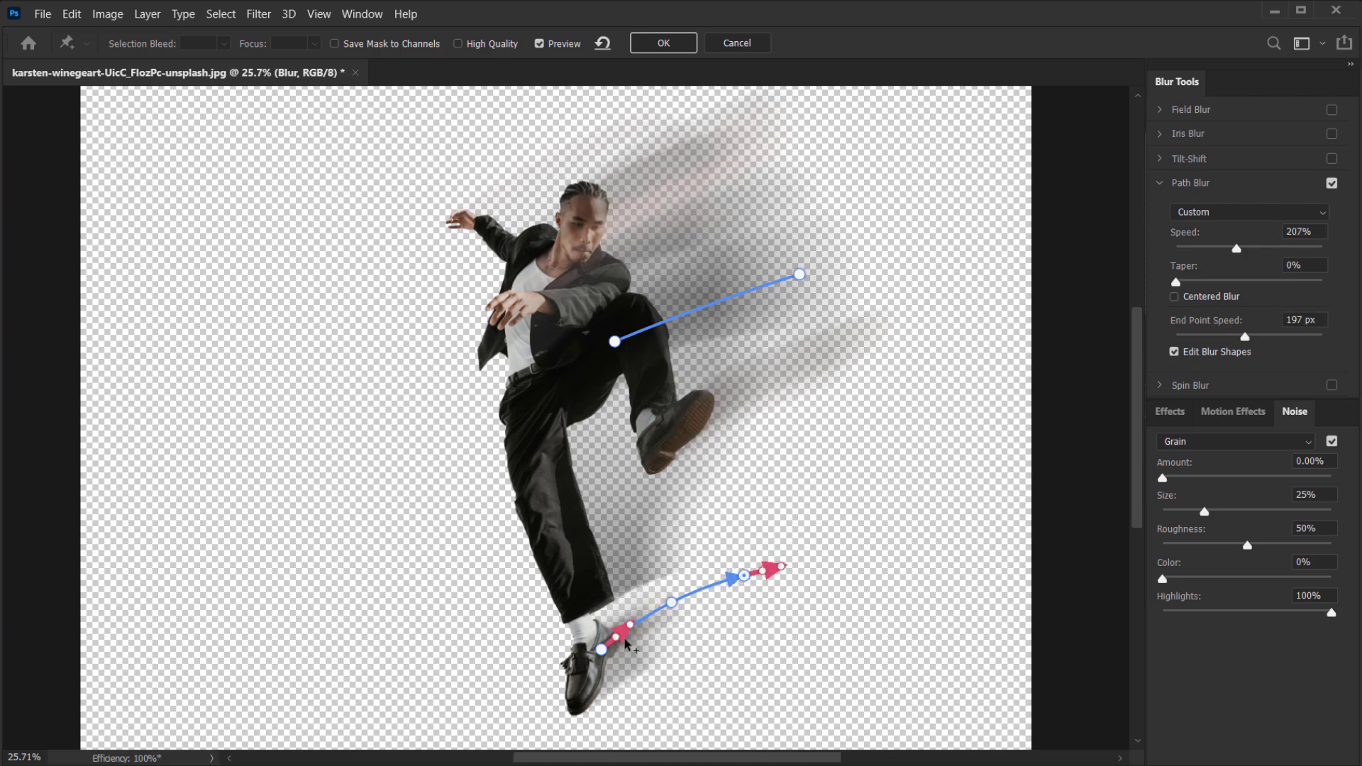
pyautogui.moveTo(631, 627); pyautogui.dragTo(682, 615)
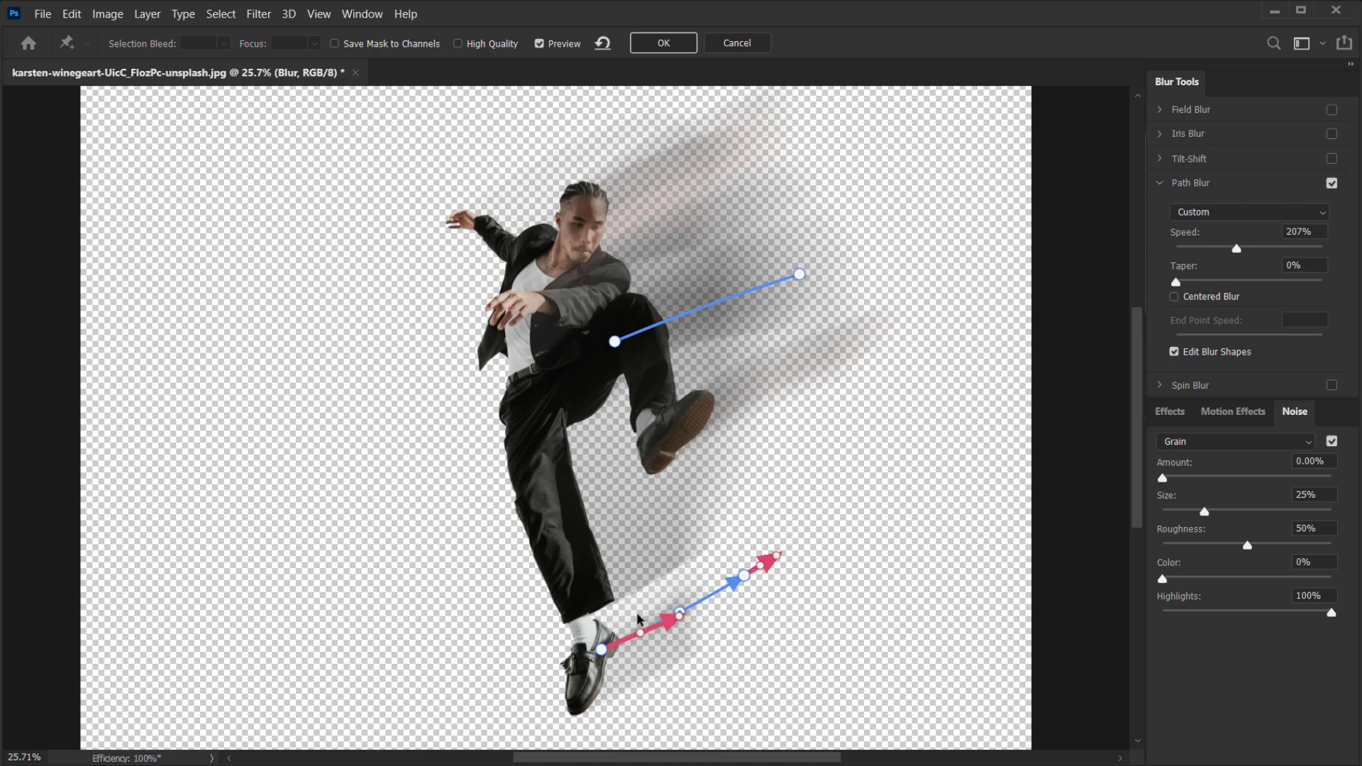
# Step: Select the thigh's blur path and set its Speed to 223%
pyautogui.click(615, 343)
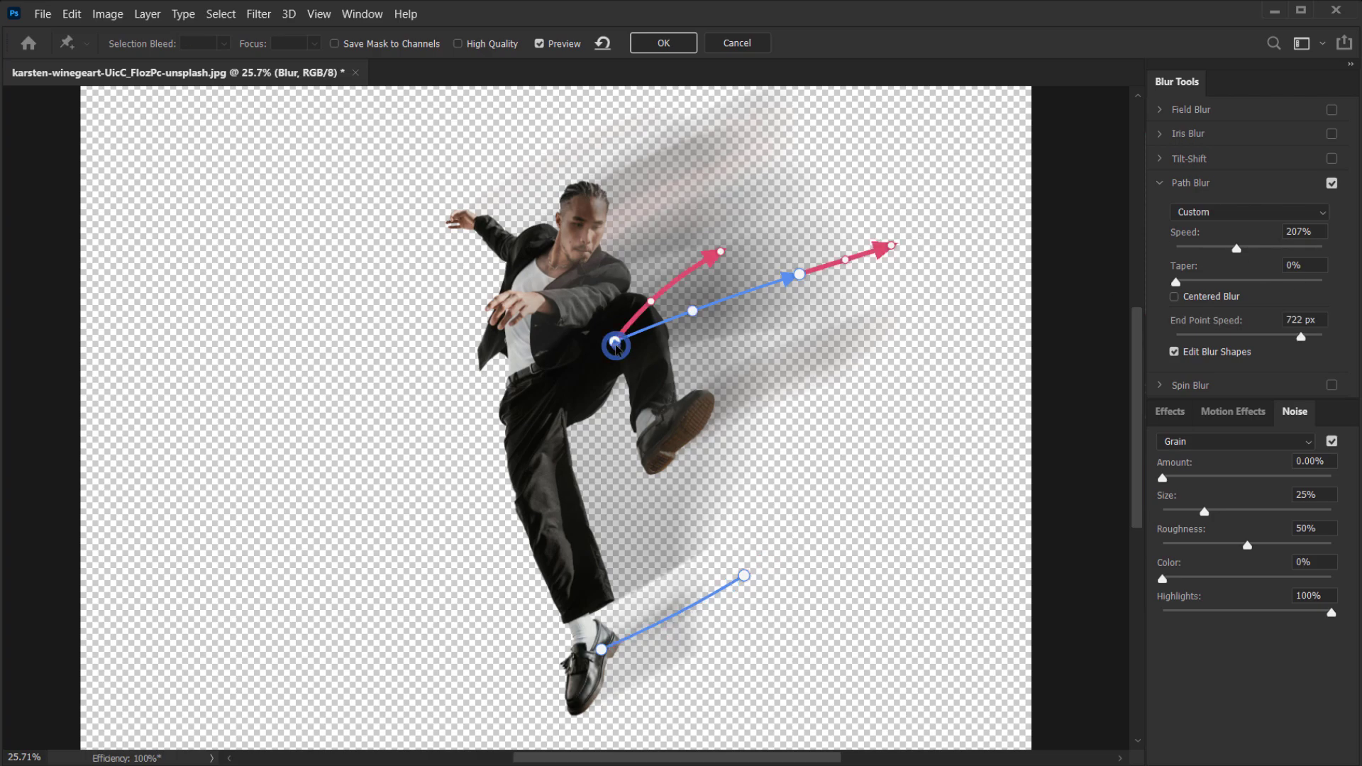
pyautogui.click(800, 275)
pyautogui.moveTo(1236, 244); pyautogui.dragTo(1240, 244)
pyautogui.moveTo(1243, 249); pyautogui.dragTo(1247, 249)
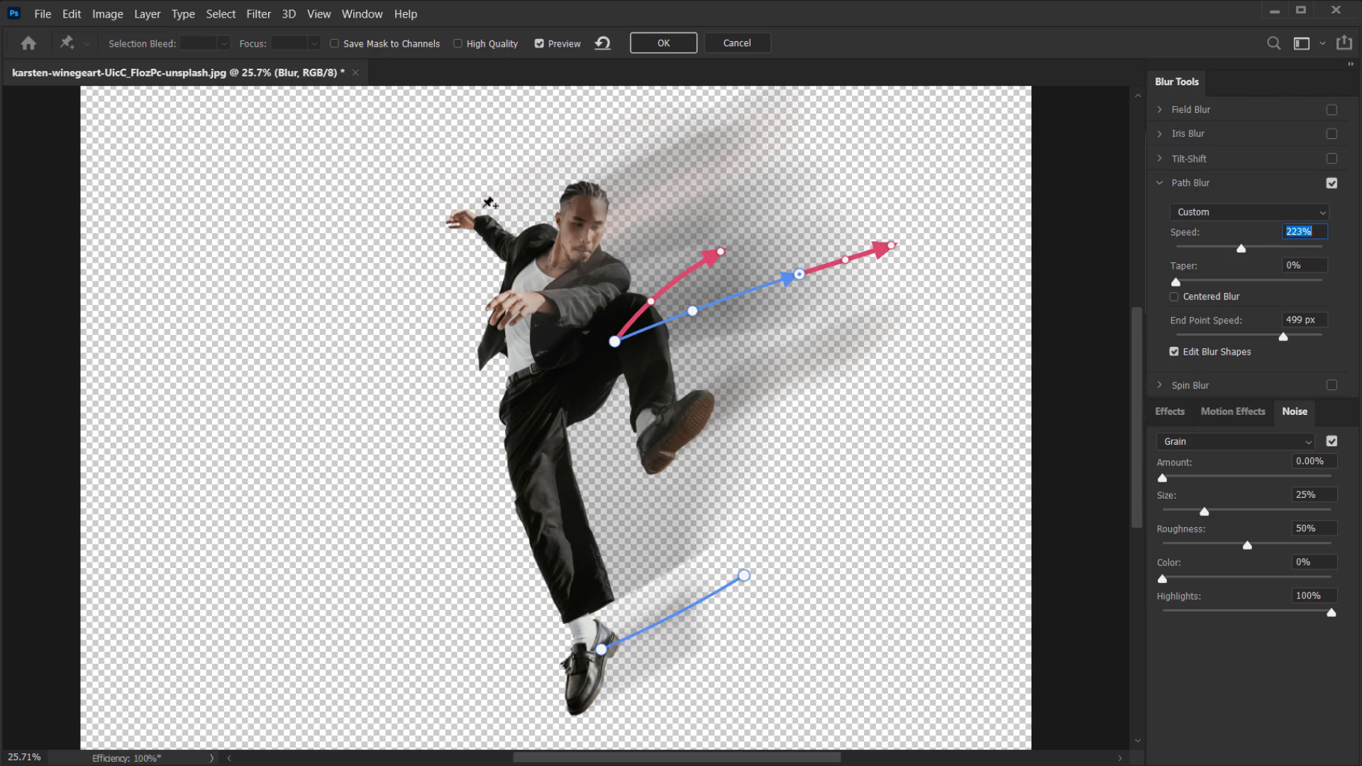
# Step: Draw a third blur path arching from the dancer's raised hand over the head, with its start close to the hand
pyautogui.moveTo(477, 200); pyautogui.dragTo(621, 136)
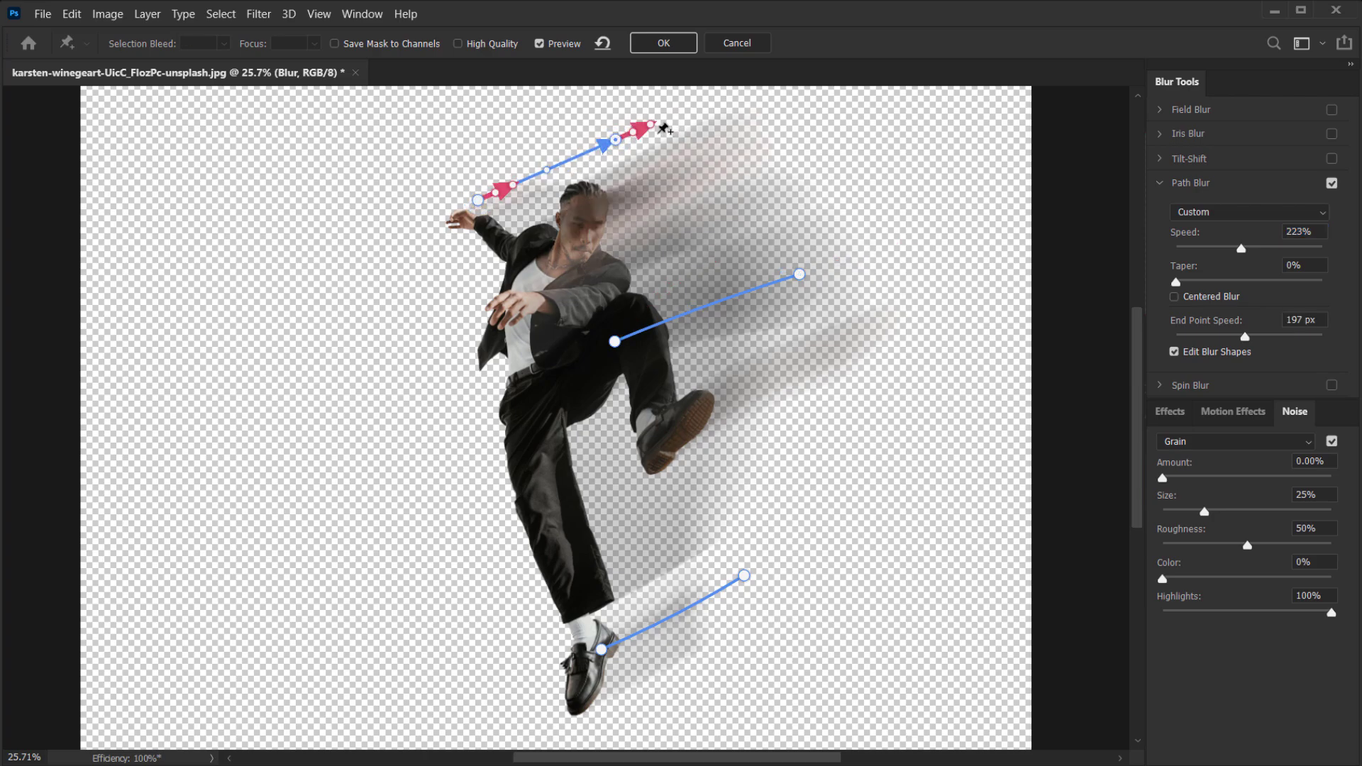
pyautogui.moveTo(543, 171); pyautogui.dragTo(544, 164)
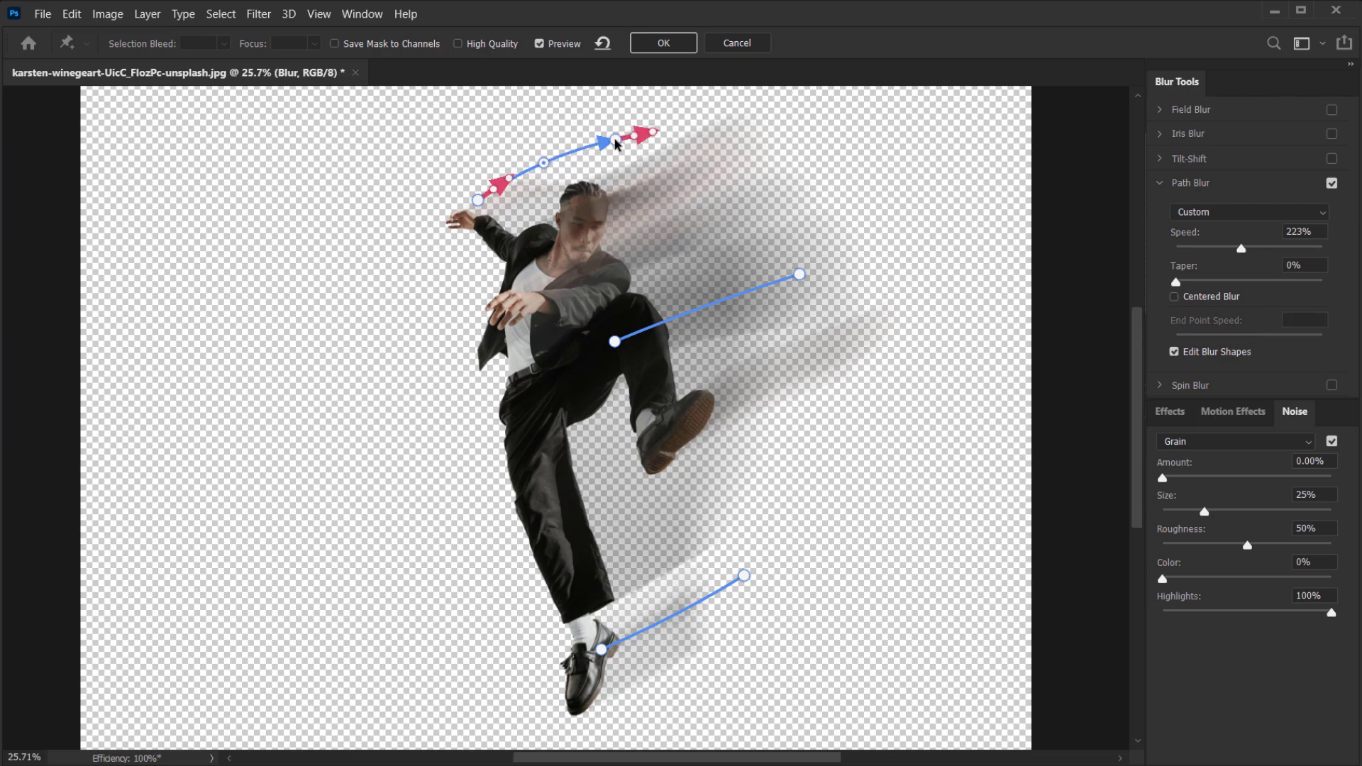
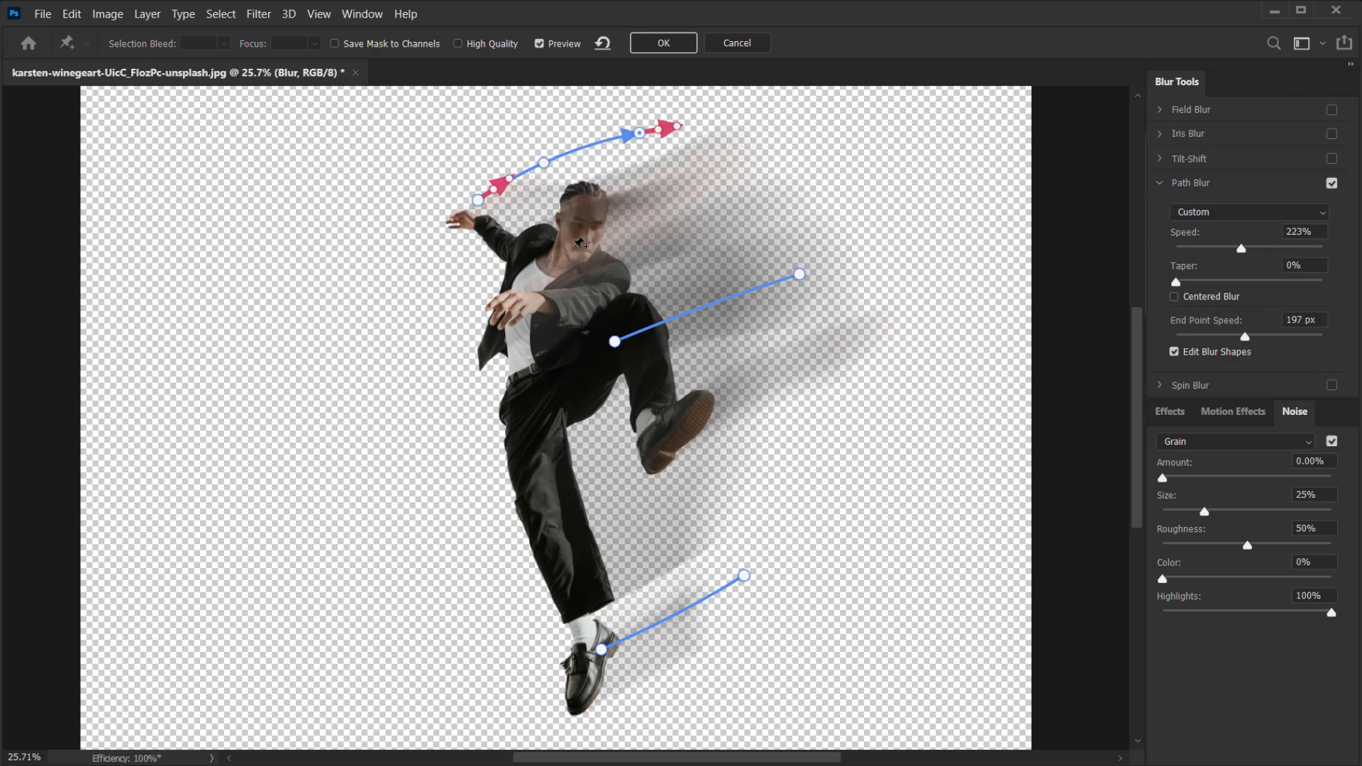
pyautogui.moveTo(477, 200); pyautogui.dragTo(471, 207)
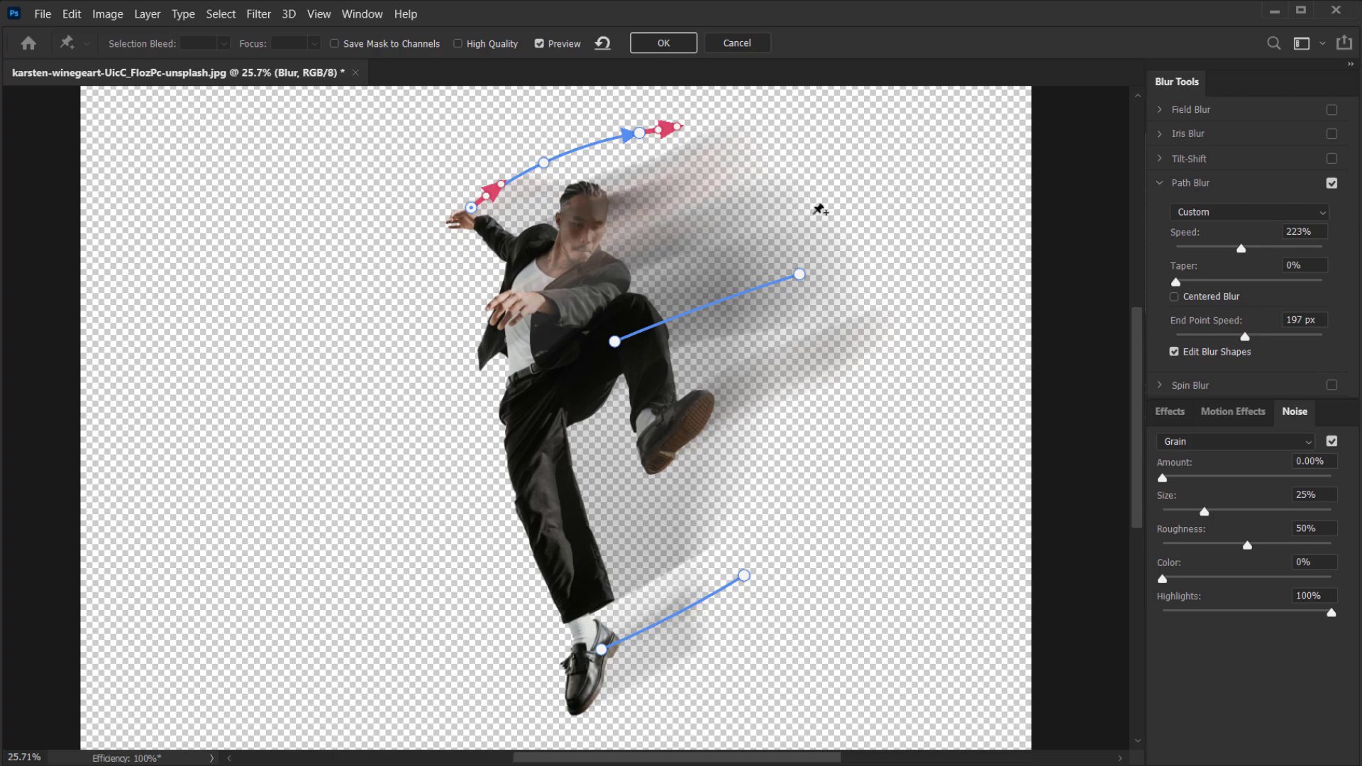
# Step: Apply the Path Blur to the Blur layer and switch to the Move tool
pyautogui.scroll(2, 598, 205)
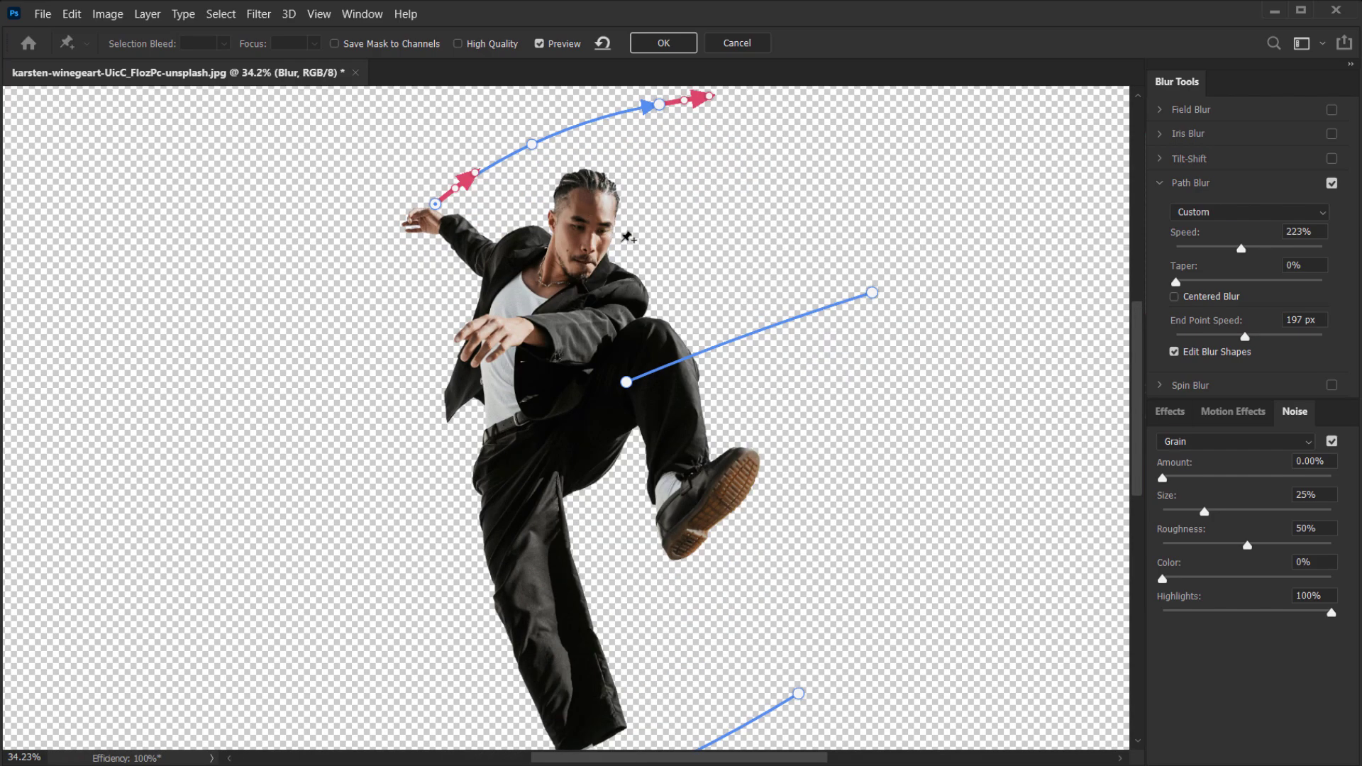
pyautogui.scroll(1, 639, 233)
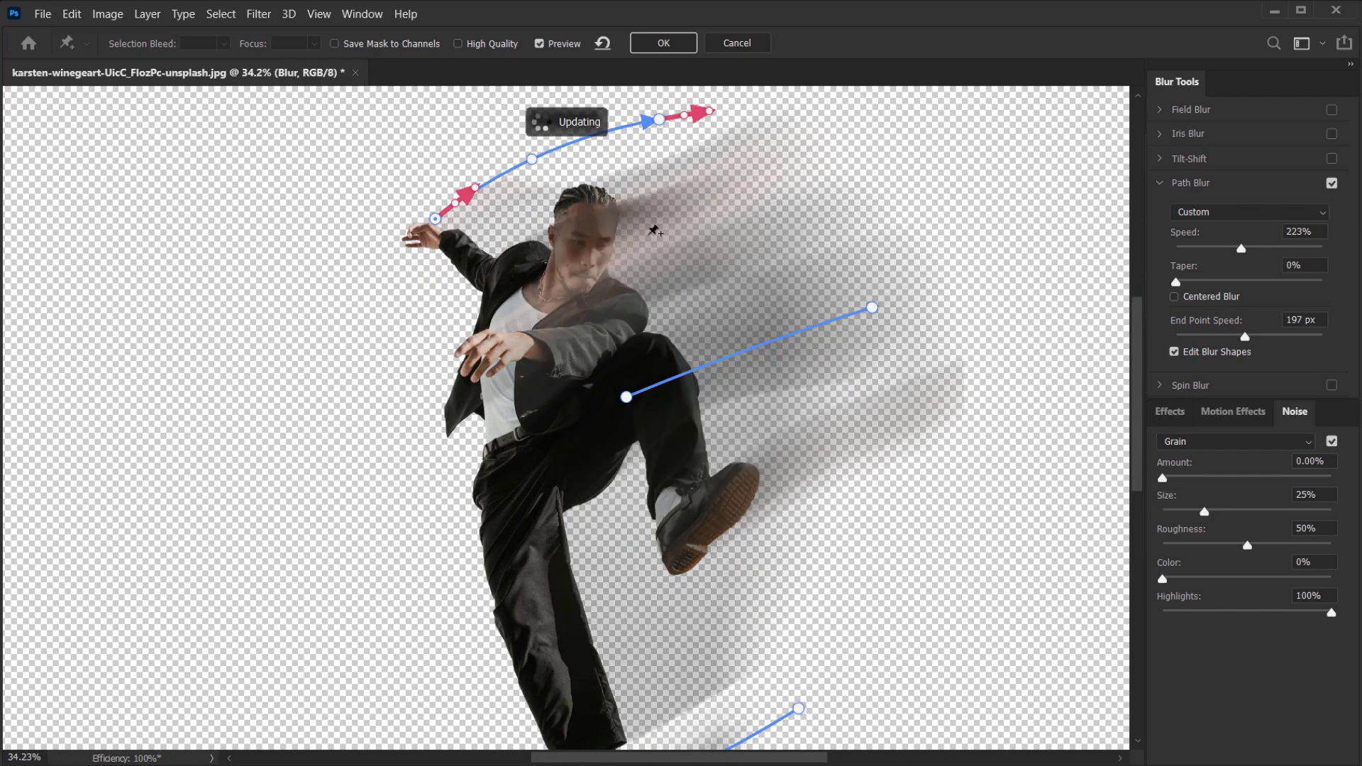
pyautogui.scroll(-2, 573, 283)
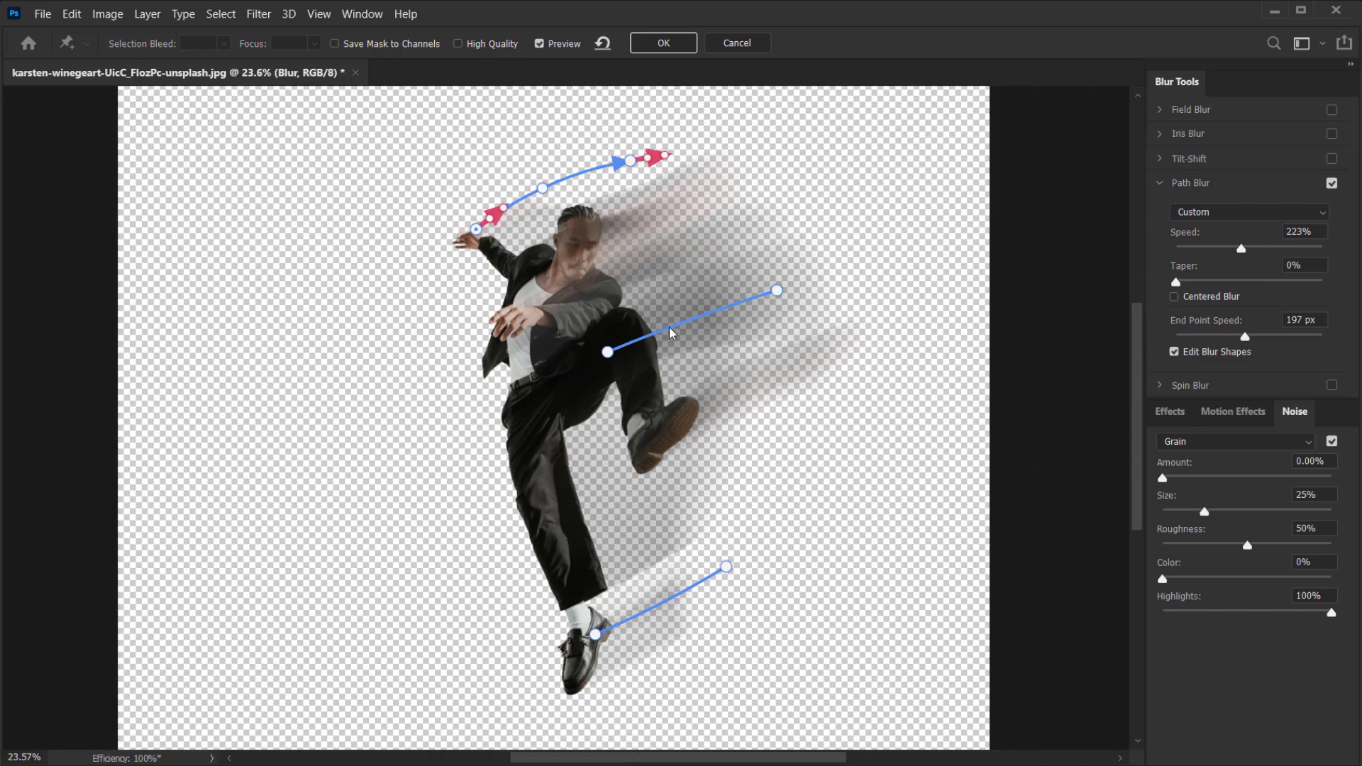
pyautogui.click(670, 45)
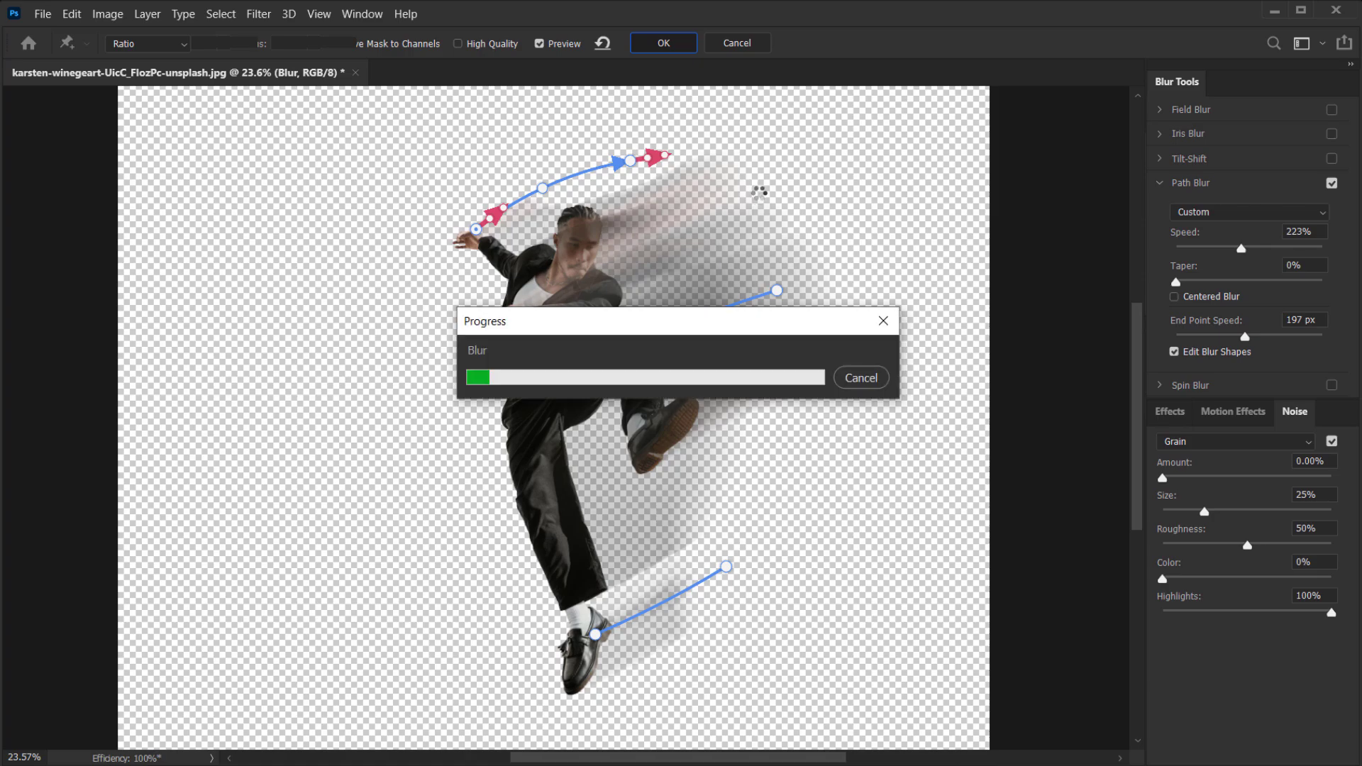
pyautogui.scroll(1, 642, 216)
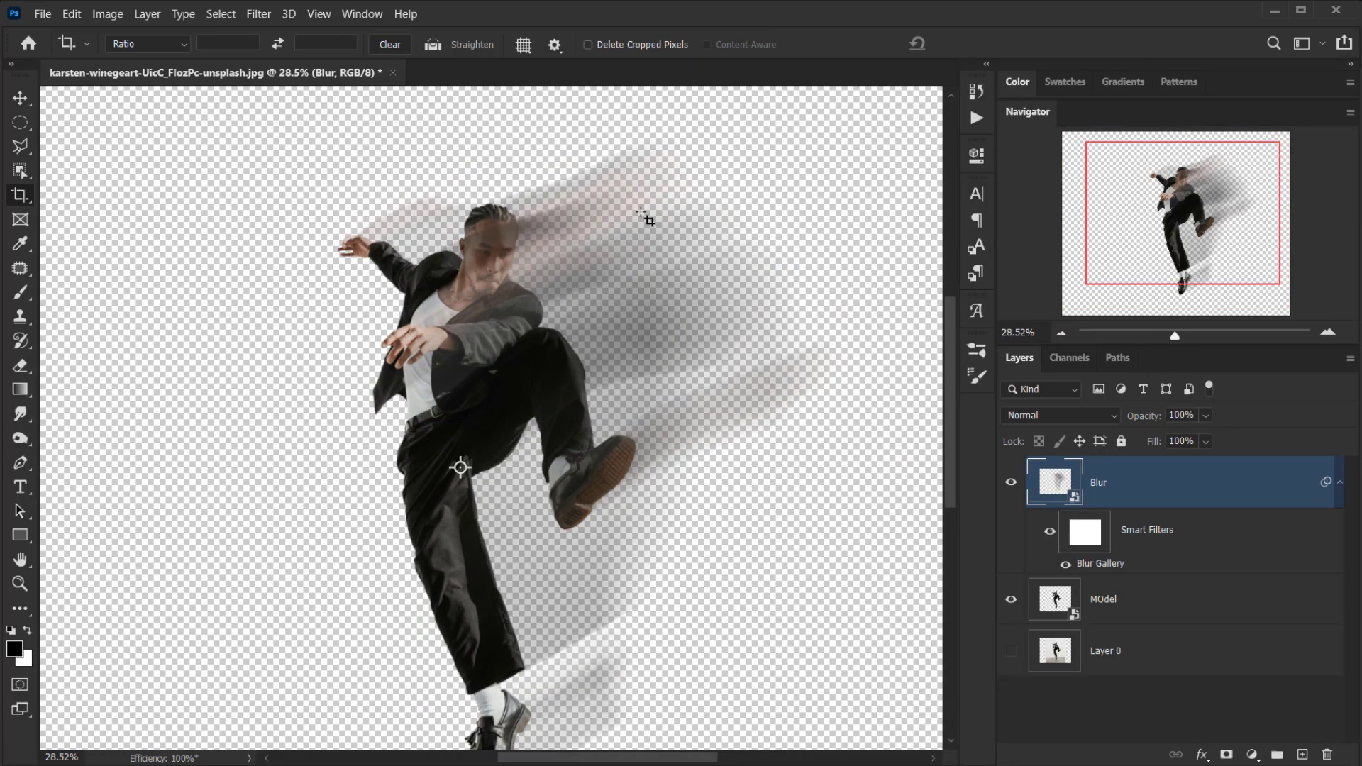
pyautogui.press('v')
pyautogui.scroll(4, 618, 242)
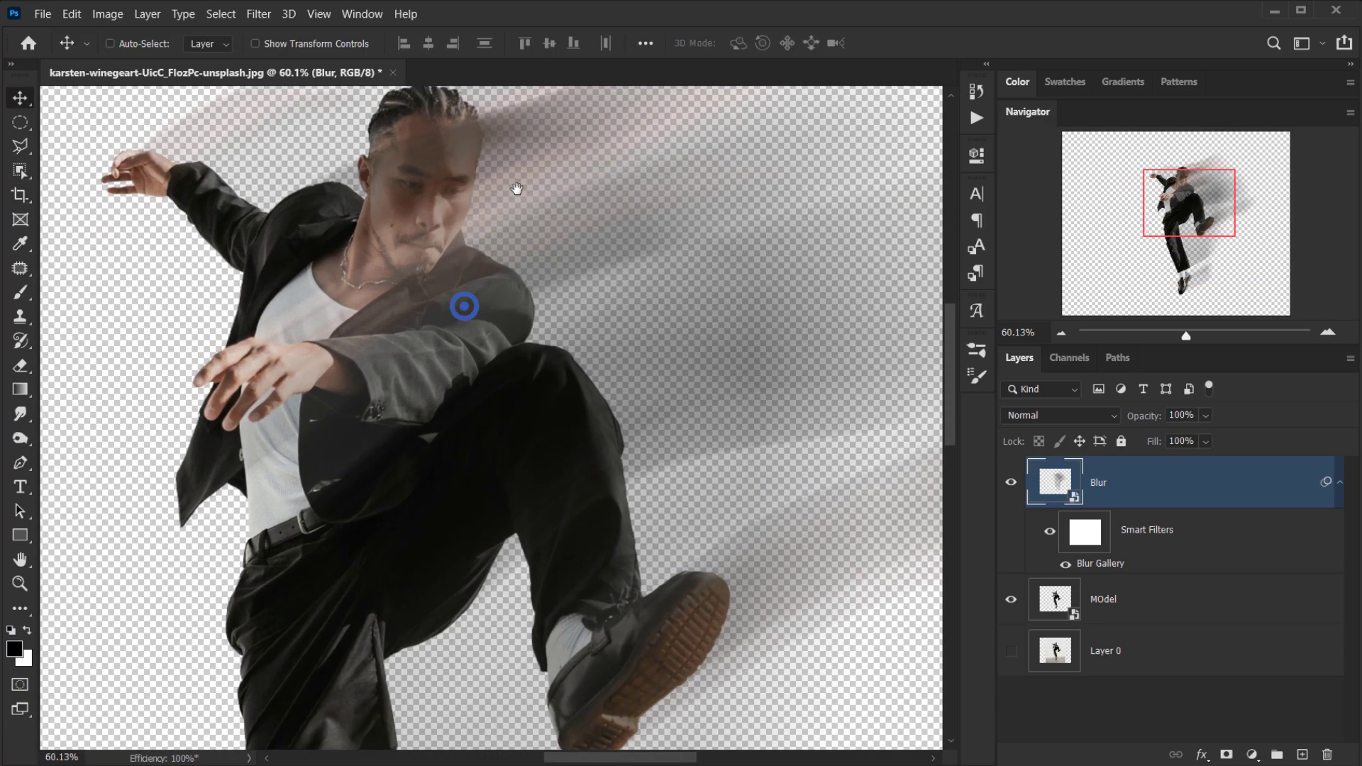
pyautogui.scroll(-3, 490, 247)
pyautogui.scroll(1, 440, 298)
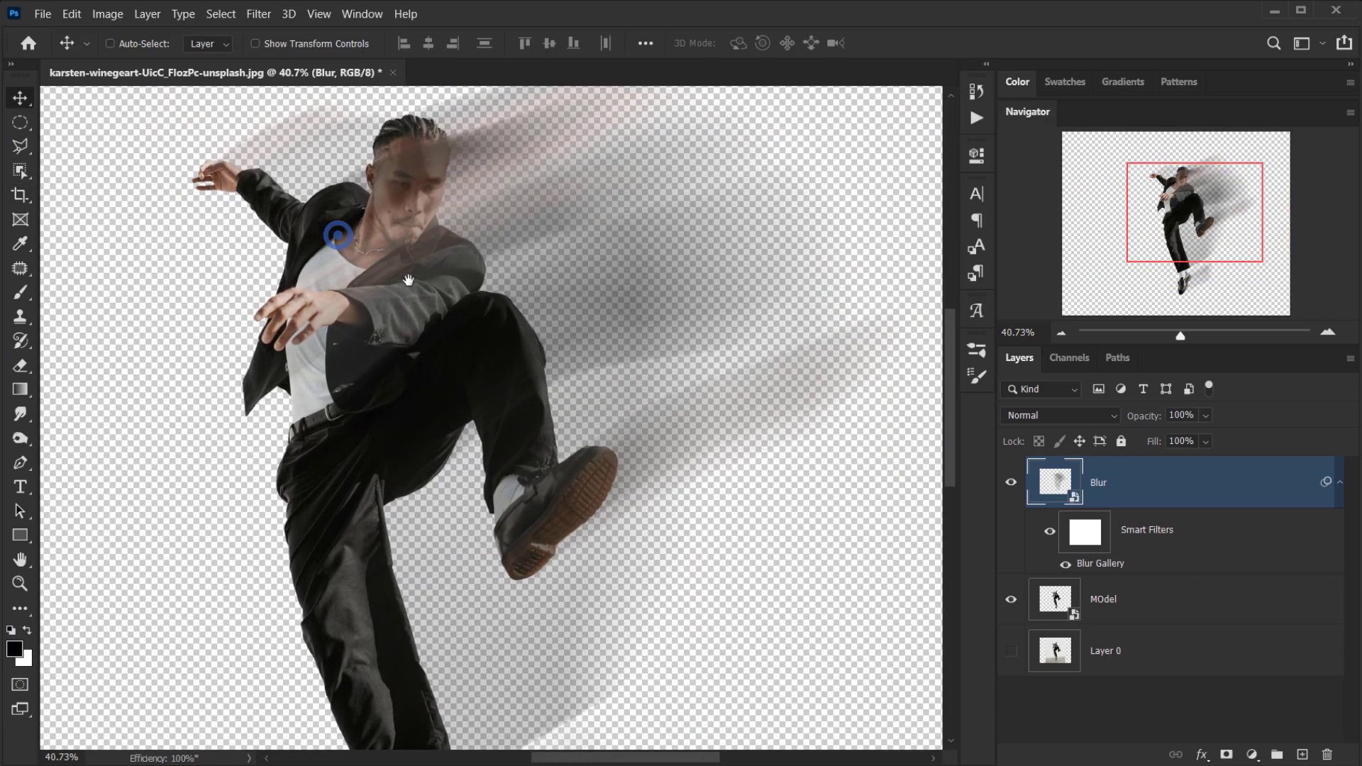
# Step: Show Layer 0 to examine the motion blur against the original photo background, and hide it again
pyautogui.click(1011, 651)
pyautogui.scroll(-2, 482, 369)
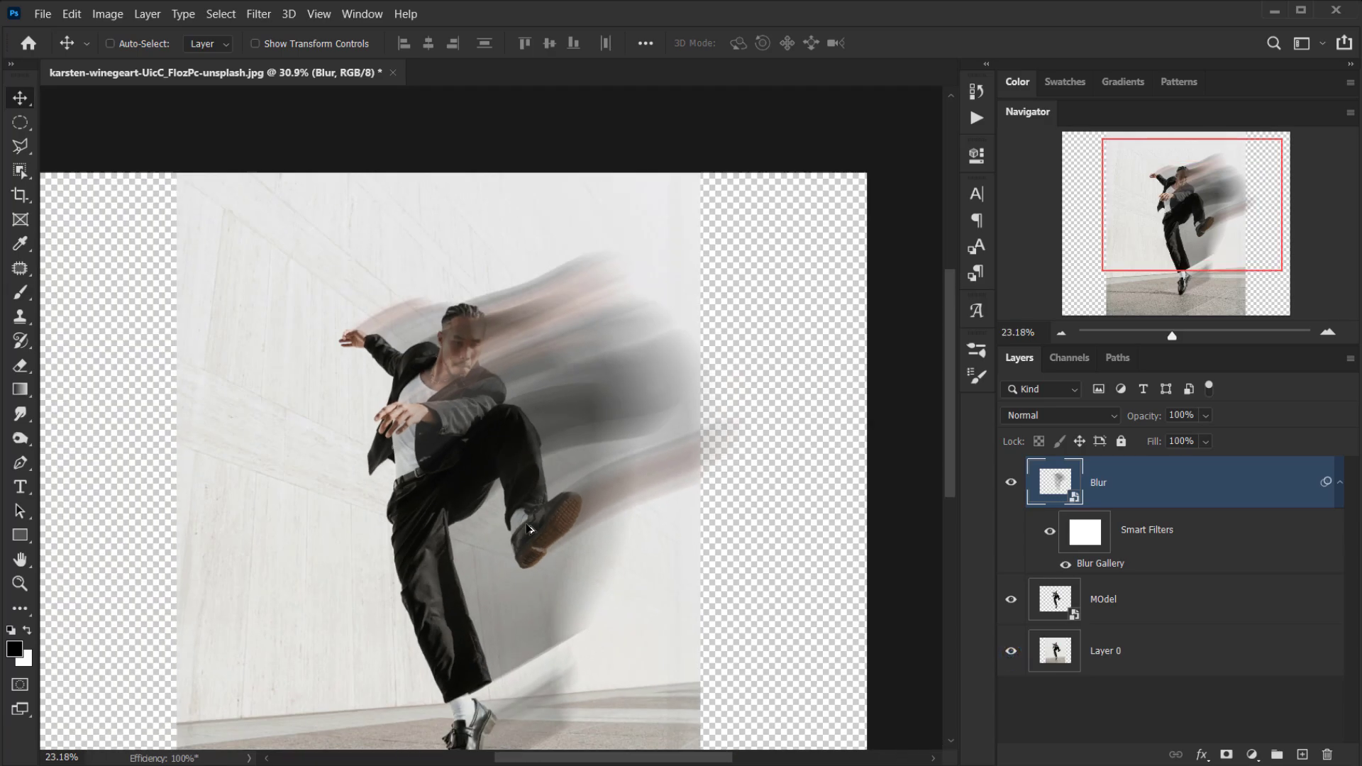
pyautogui.scroll(2, 483, 370)
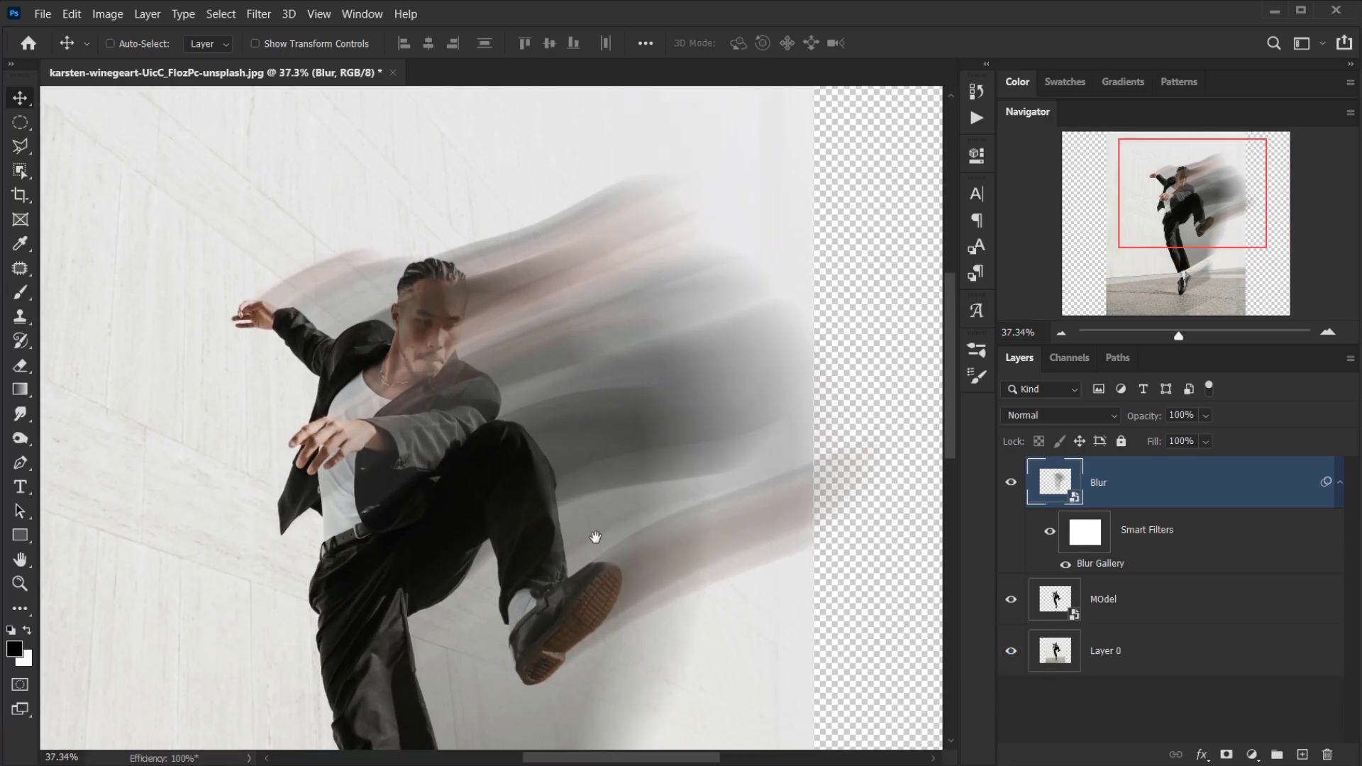
pyautogui.moveTo(597, 542); pyautogui.dragTo(617, 292)
pyautogui.click(1011, 651)
pyautogui.click(1012, 652)
pyautogui.scroll(-2, 663, 539)
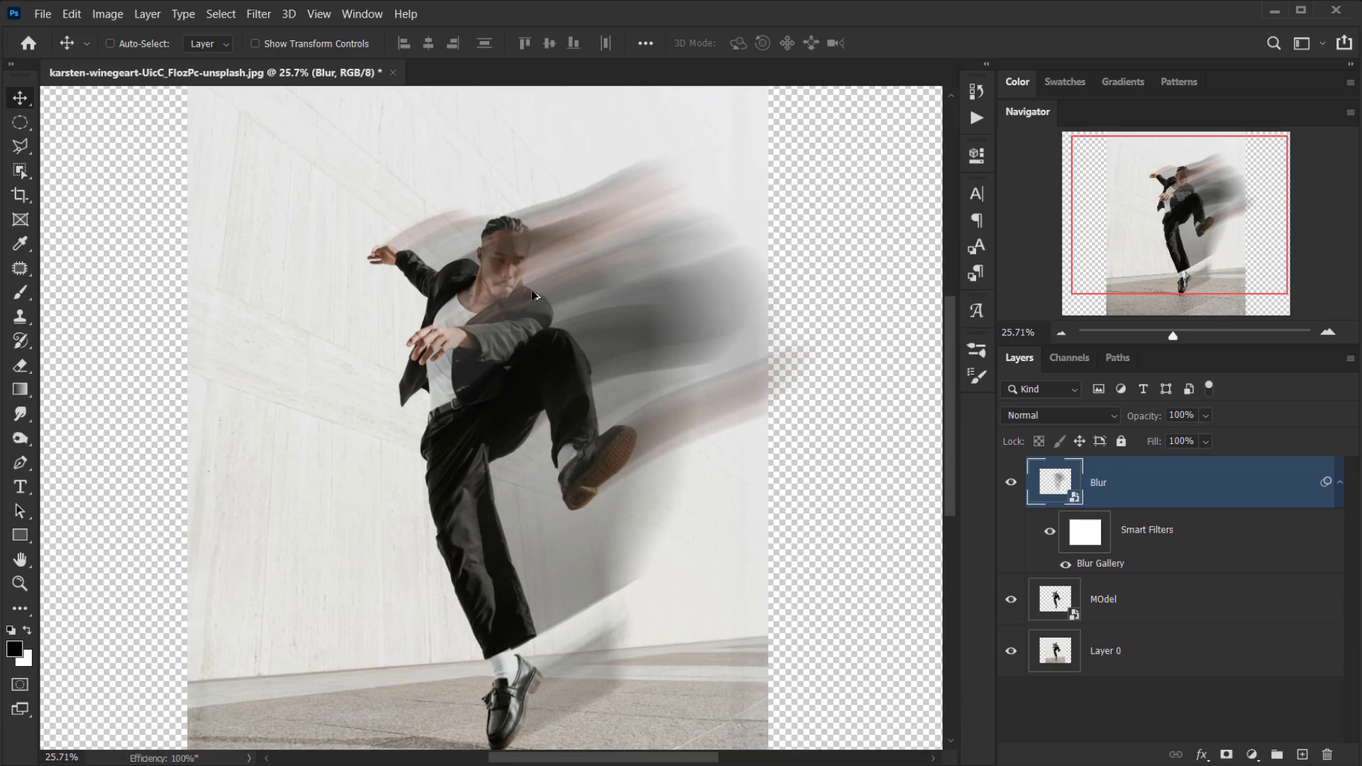
pyautogui.scroll(2, 533, 295)
pyautogui.scroll(-2, 533, 295)
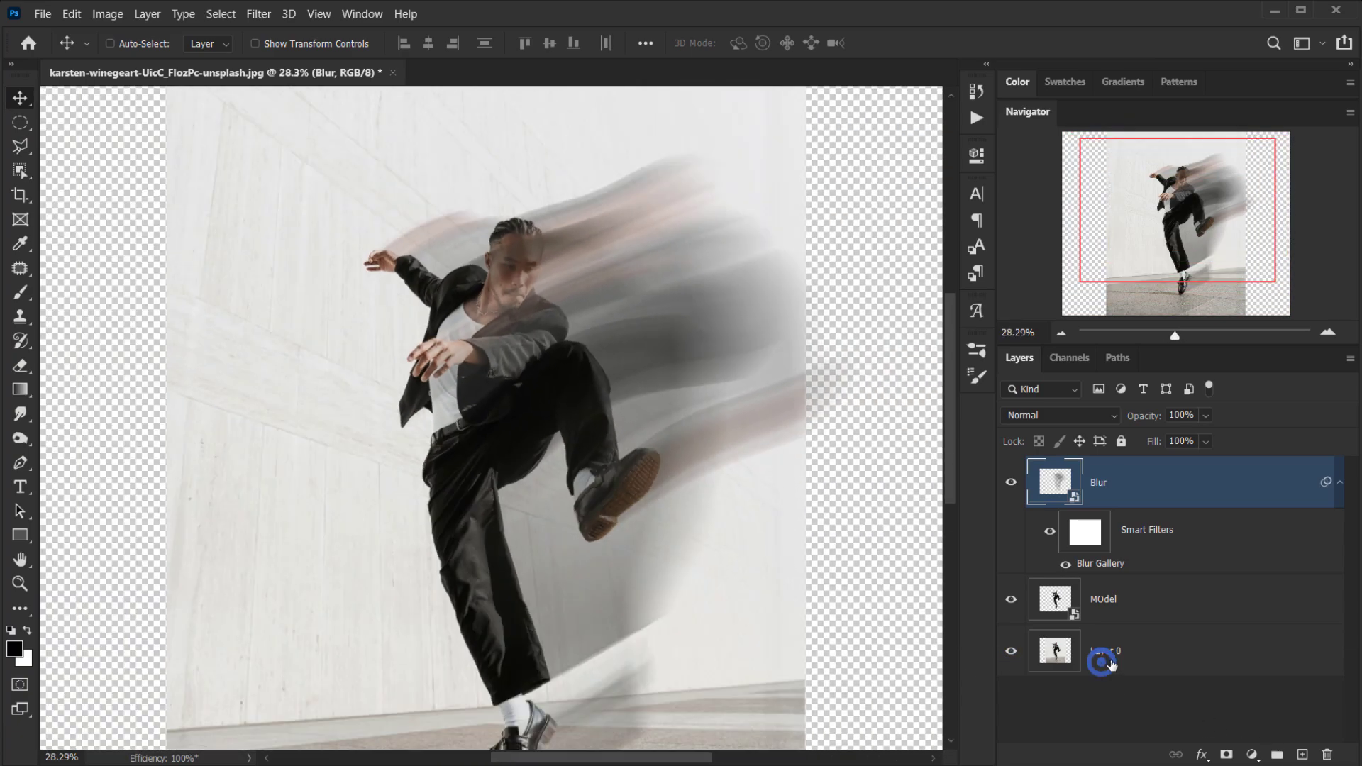
pyautogui.click(1107, 661)
pyautogui.scroll(-1, 466, 592)
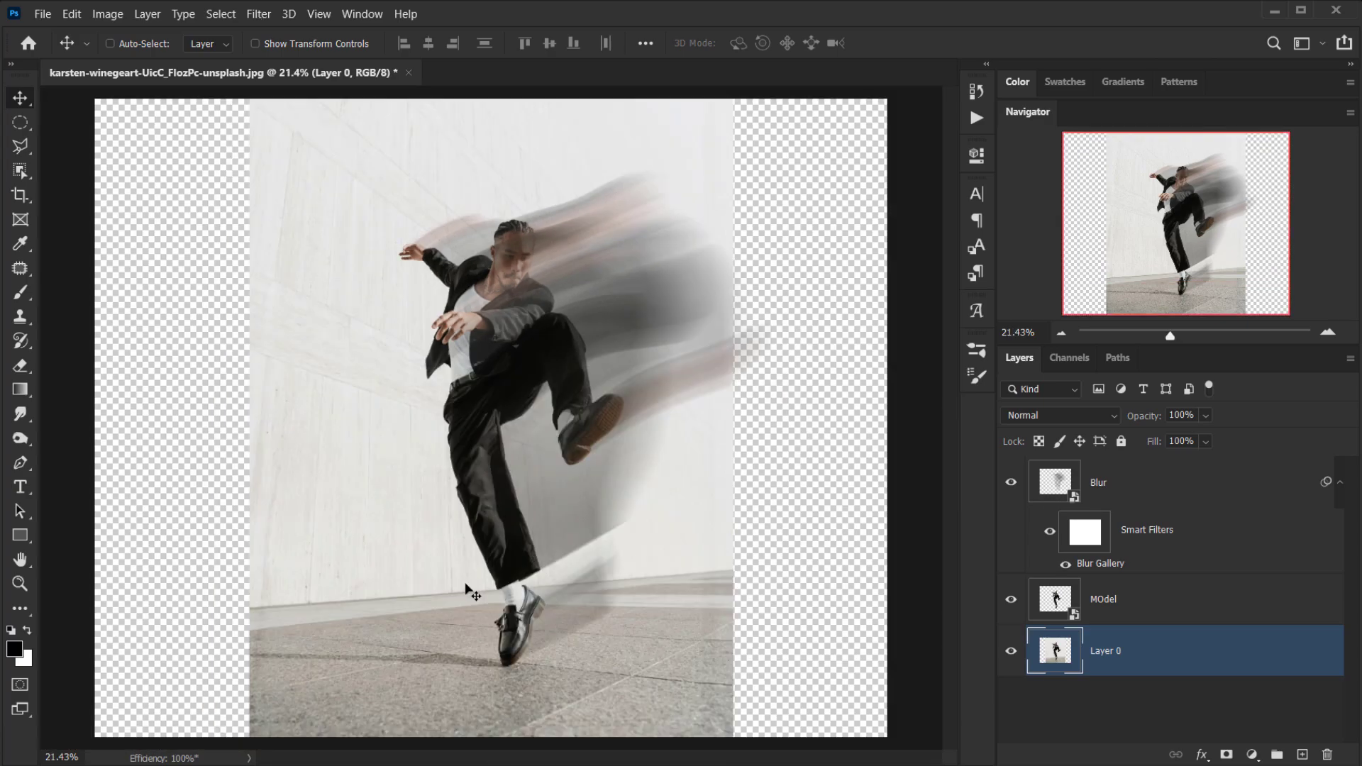
pyautogui.scroll(1, 440, 634)
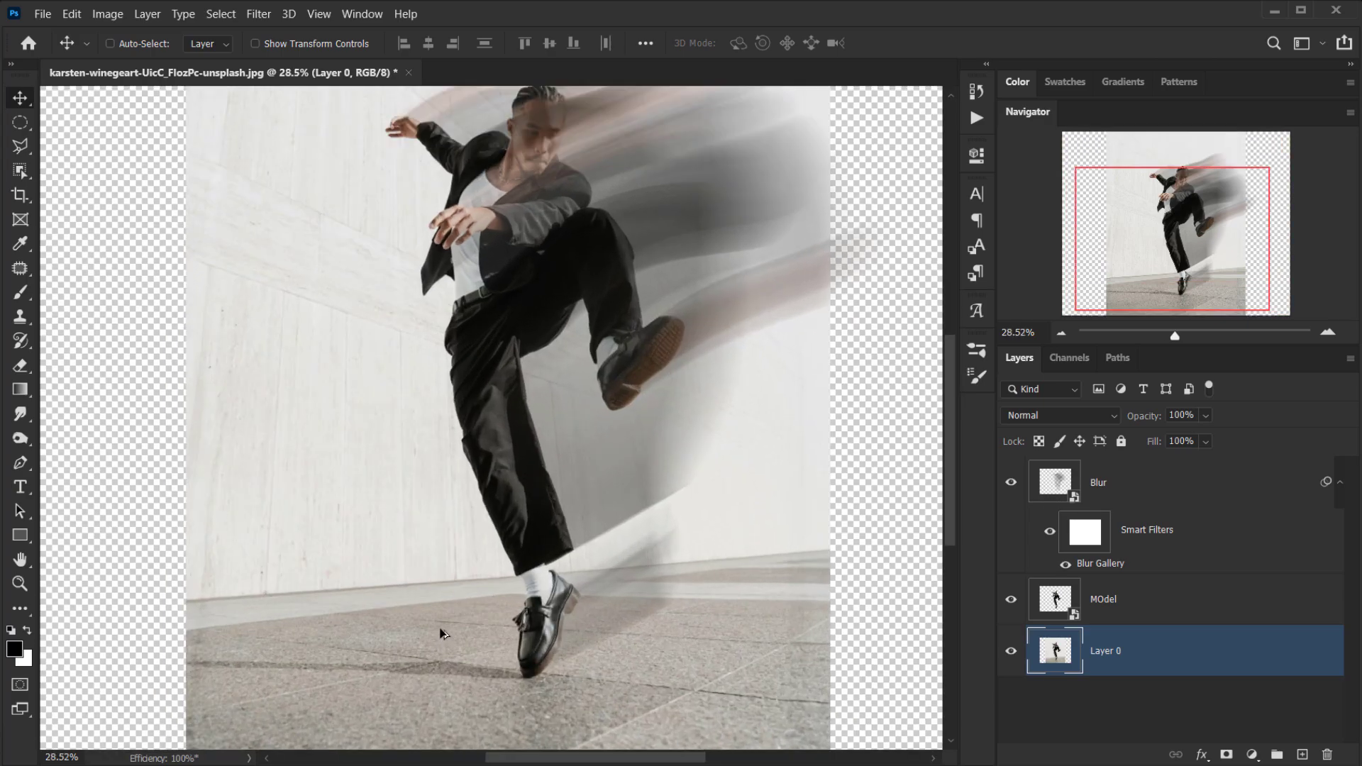
pyautogui.click(1012, 653)
pyautogui.scroll(-2, 554, 589)
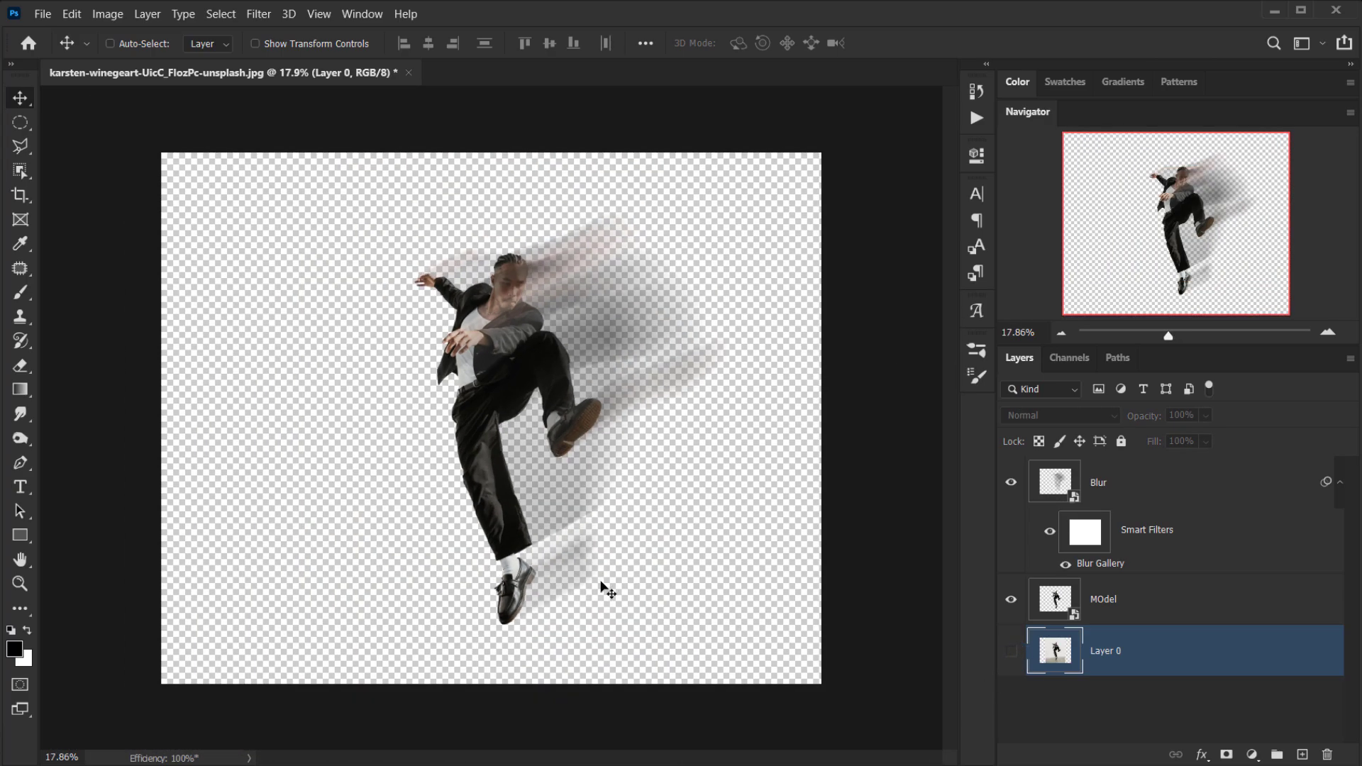
# Step: Crop away a strip of empty canvas on the dancer's left-hand image side, with the MOdel layer selected, and return to the Move tool
pyautogui.click(1170, 587)
pyautogui.click(25, 193)
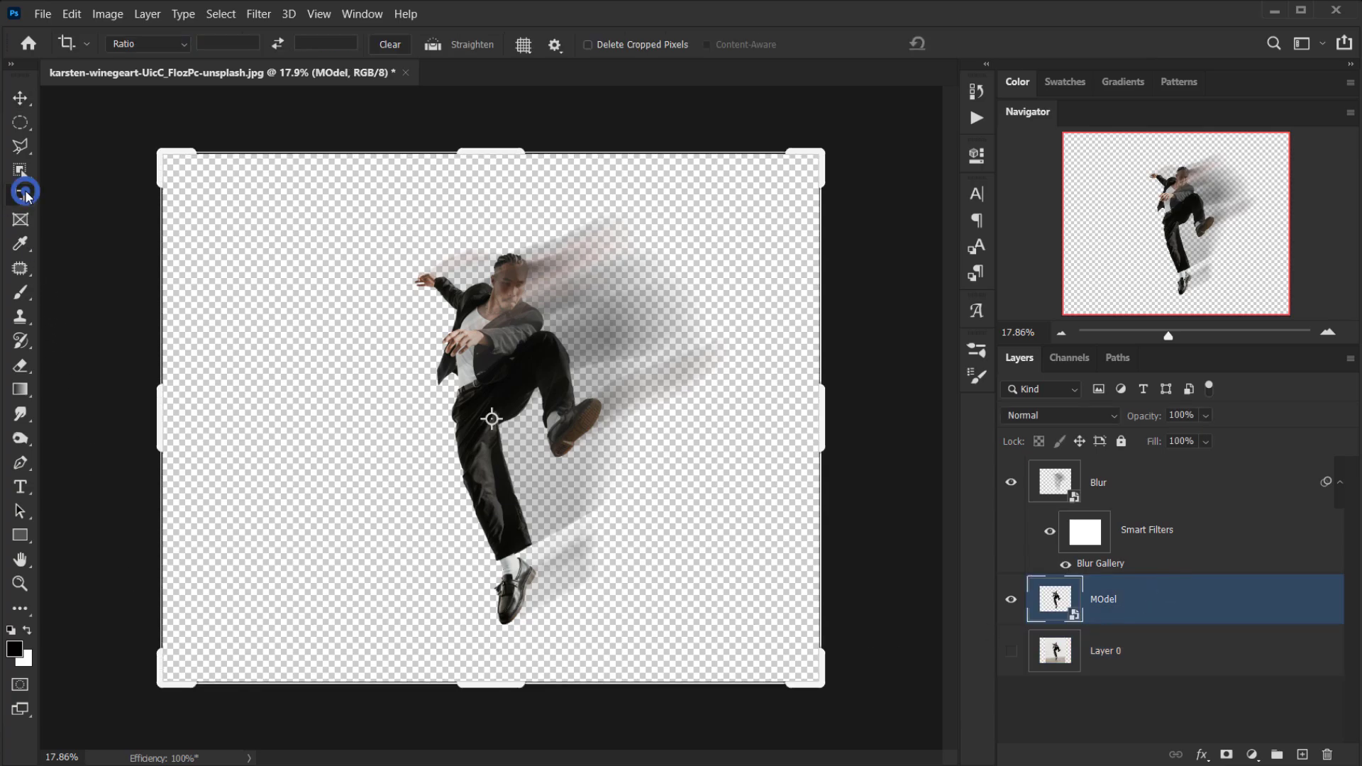
pyautogui.moveTo(162, 423); pyautogui.dragTo(214, 421)
pyautogui.click(980, 43)
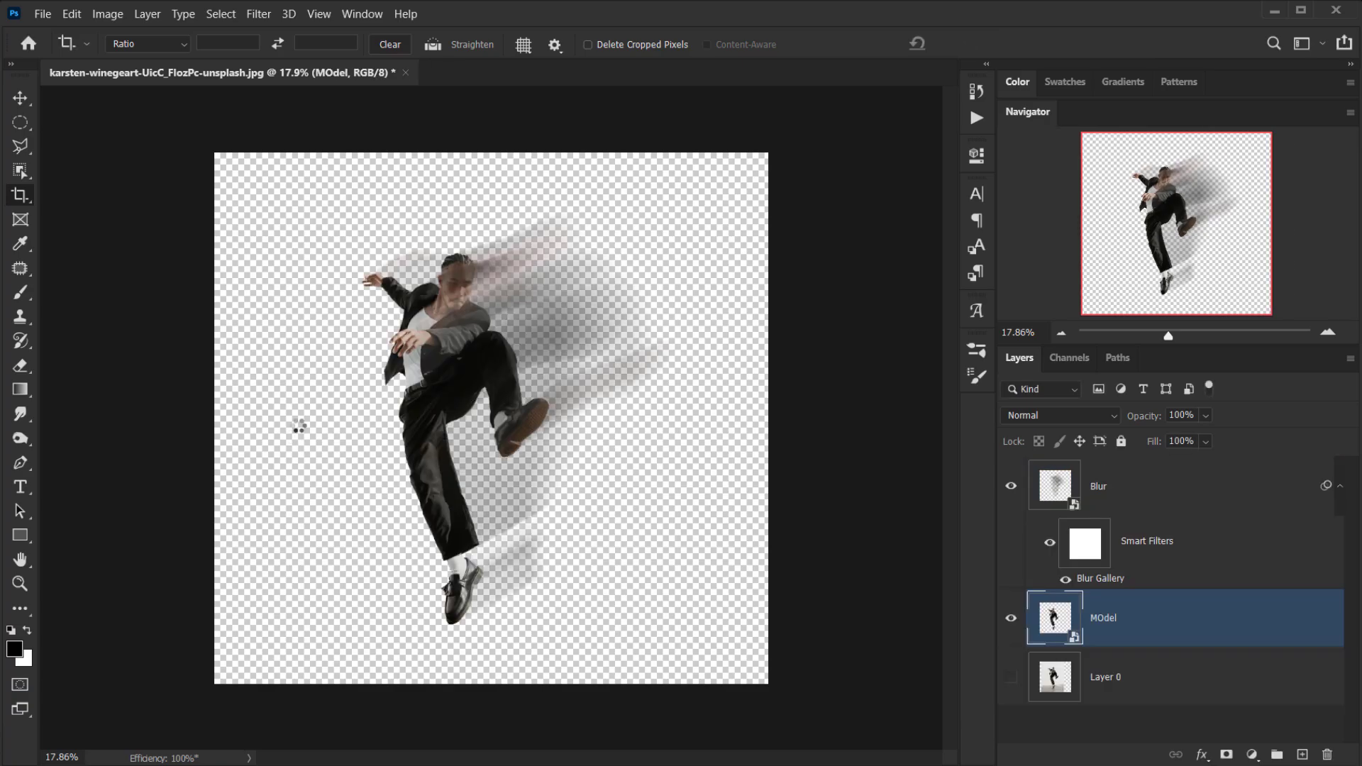
pyautogui.scroll(2, 617, 386)
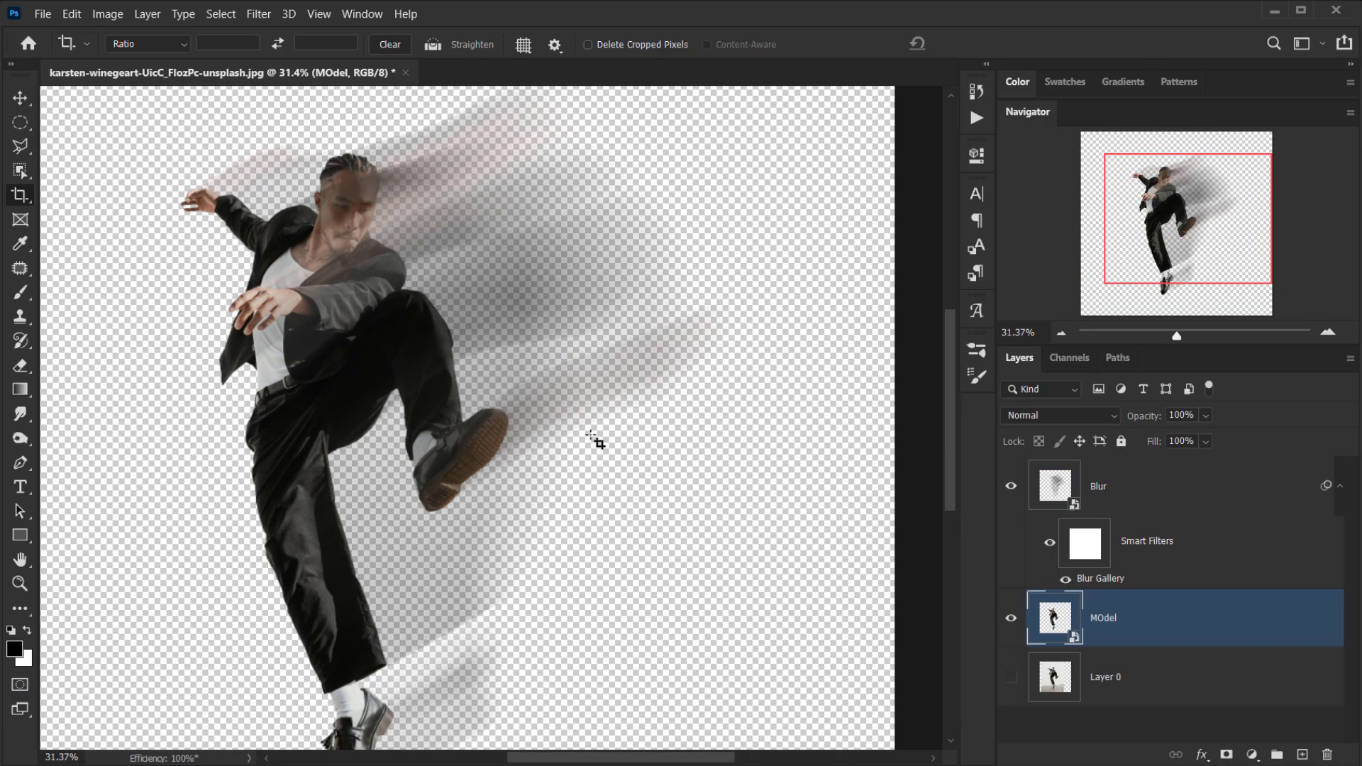
pyautogui.press('v')
pyautogui.scroll(-1, 596, 440)
pyautogui.scroll(-2, 581, 454)
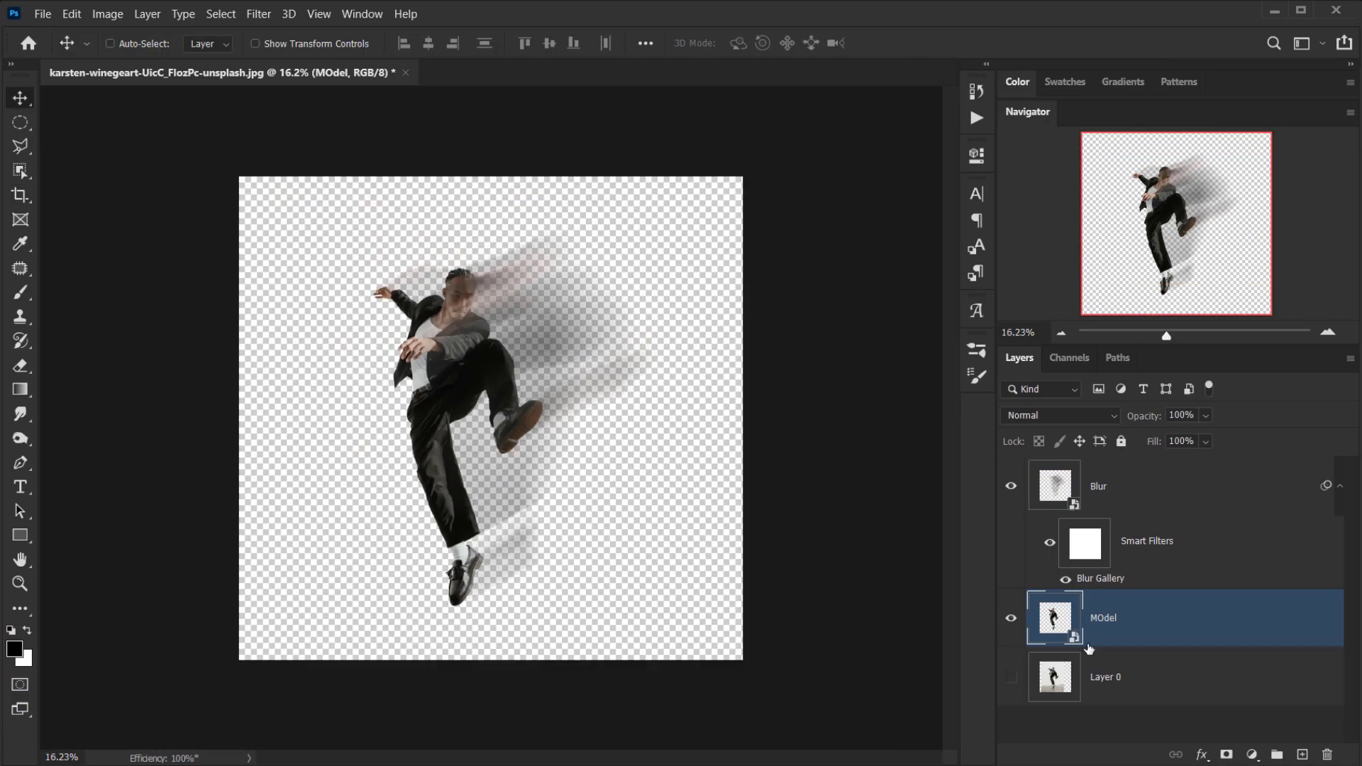
# Step: Collapse the Blur layer's smart filters and delete the original photo layer, Layer 0
pyautogui.click(1341, 486)
pyautogui.click(1111, 604)
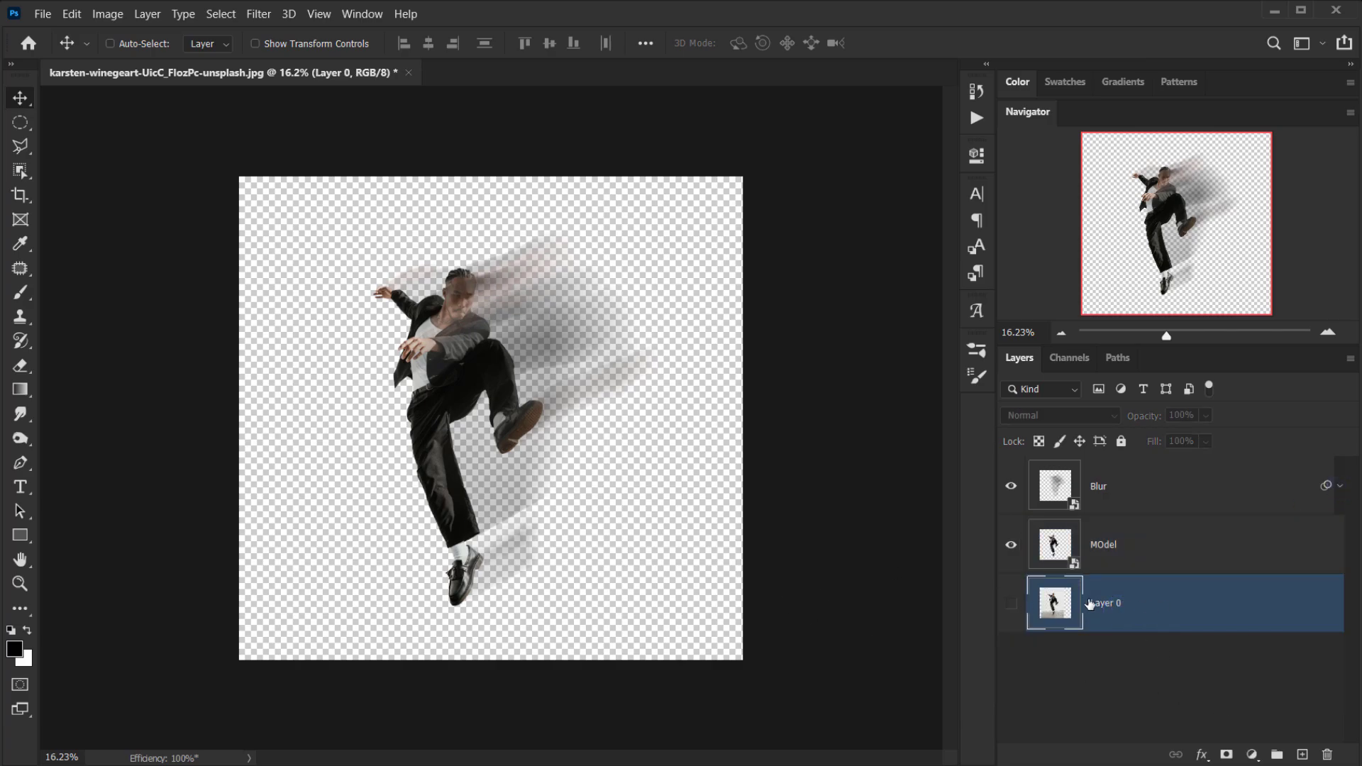
pyautogui.click(1011, 604)
pyautogui.click(1011, 604)
pyautogui.moveTo(1150, 613); pyautogui.dragTo(1328, 754)
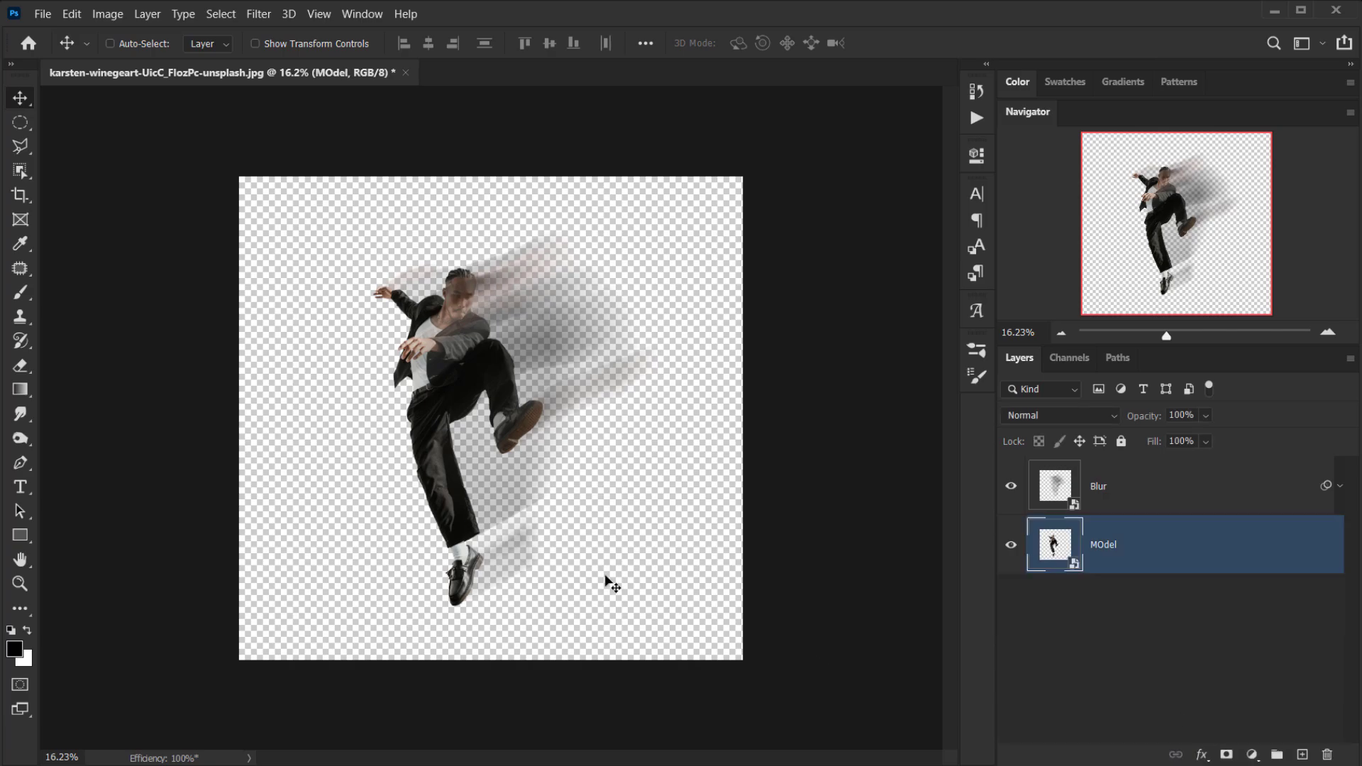
# Step: Add a new layer beneath MOdel and rename it Circle
pyautogui.click(1140, 551)
pyautogui.click(1303, 755)
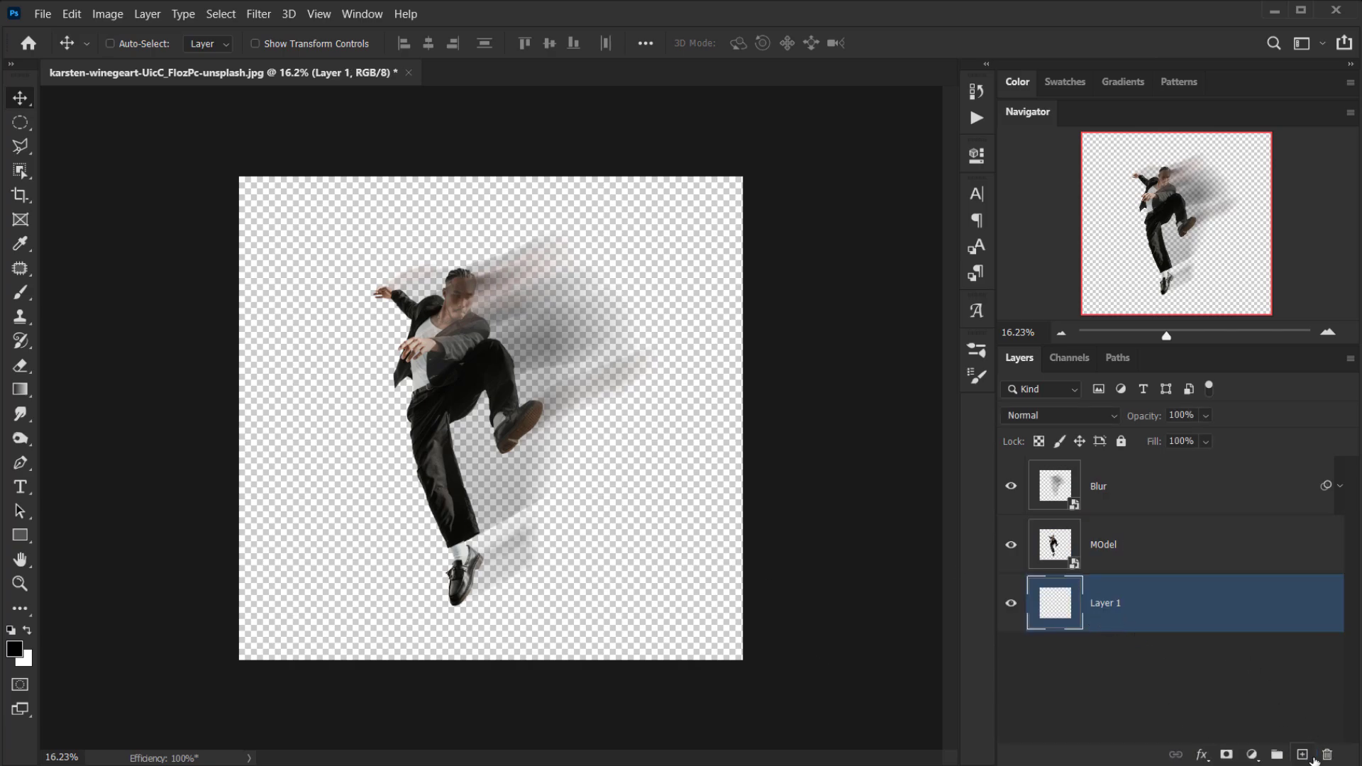
pyautogui.doubleClick(1105, 604)
pyautogui.write('C')
pyautogui.press('Return')
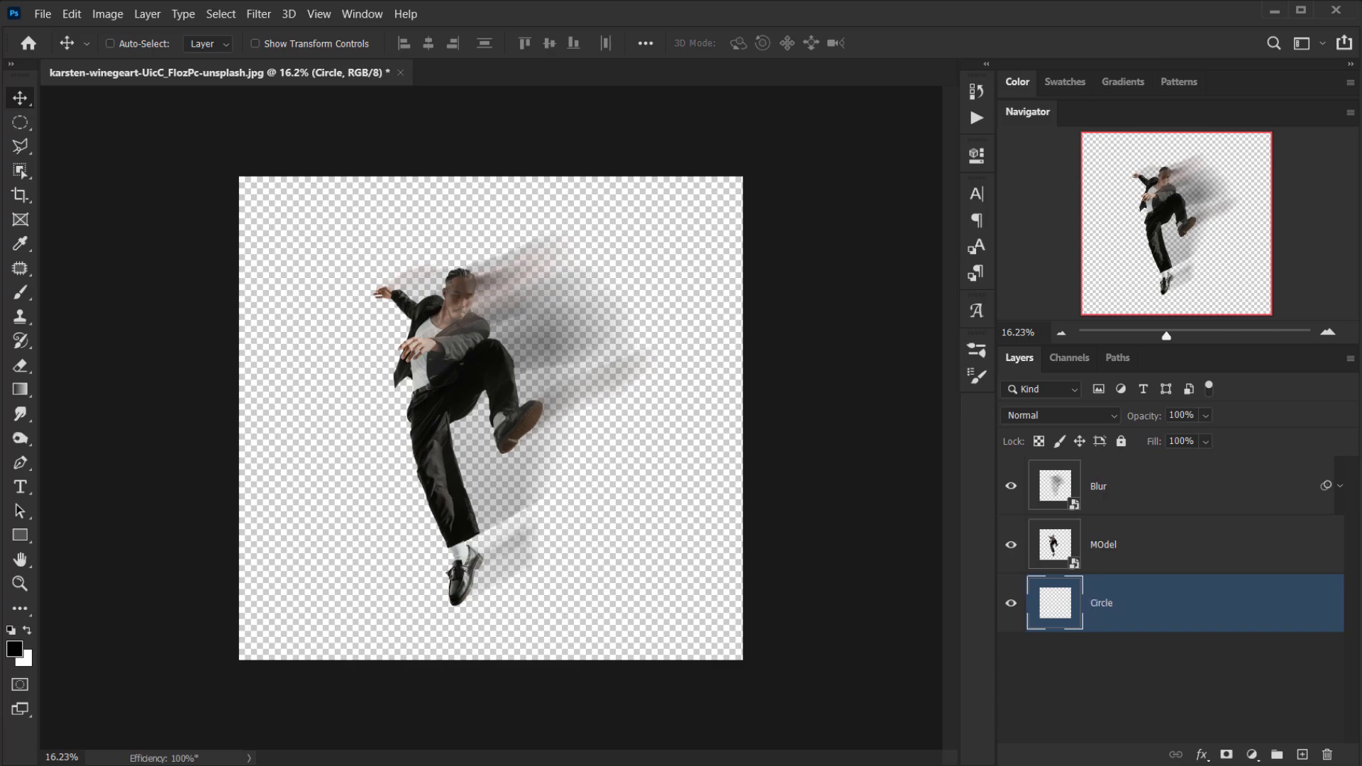
# Step: Draw a wide elliptical selection across the lower canvas, its upper arc passing just above the standing foot and its bottom beyond the canvas
pyautogui.click(19, 123)
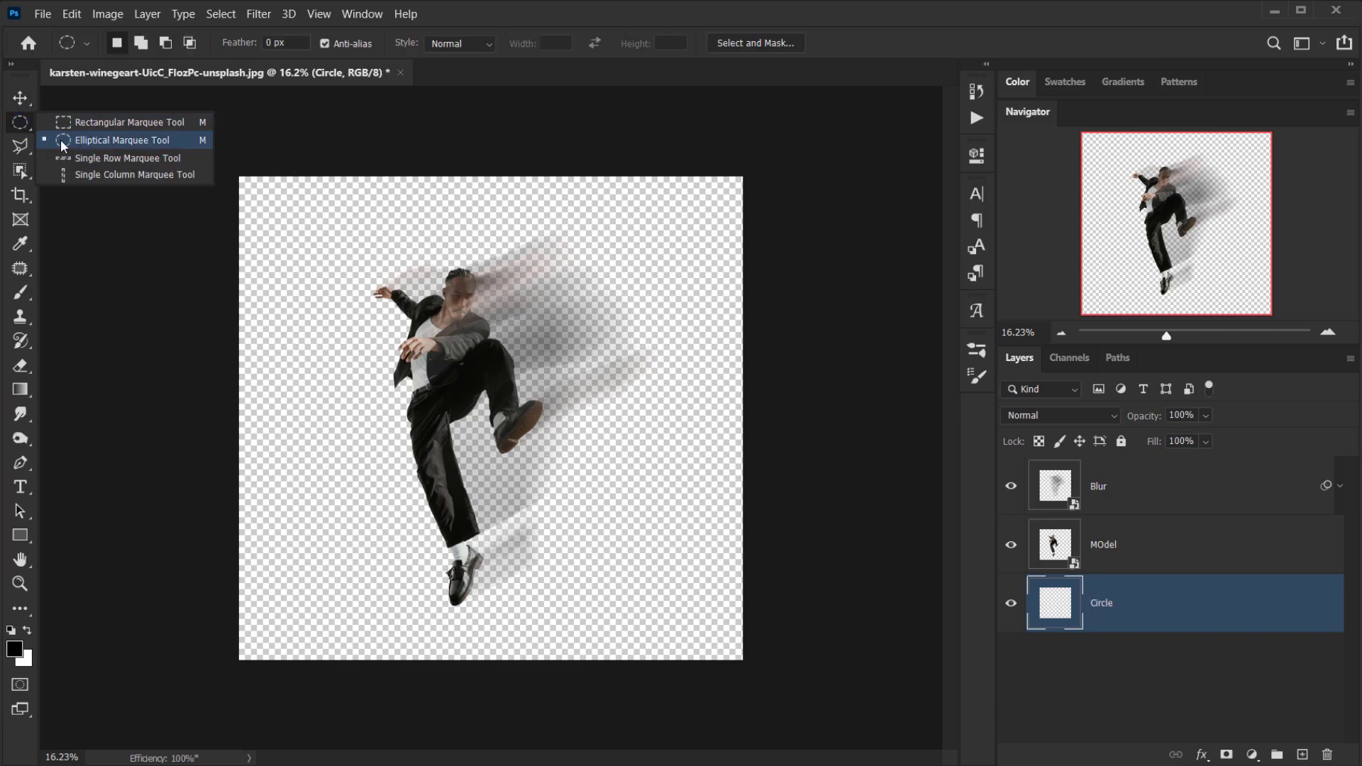
pyautogui.click(86, 144)
pyautogui.scroll(-2, 330, 564)
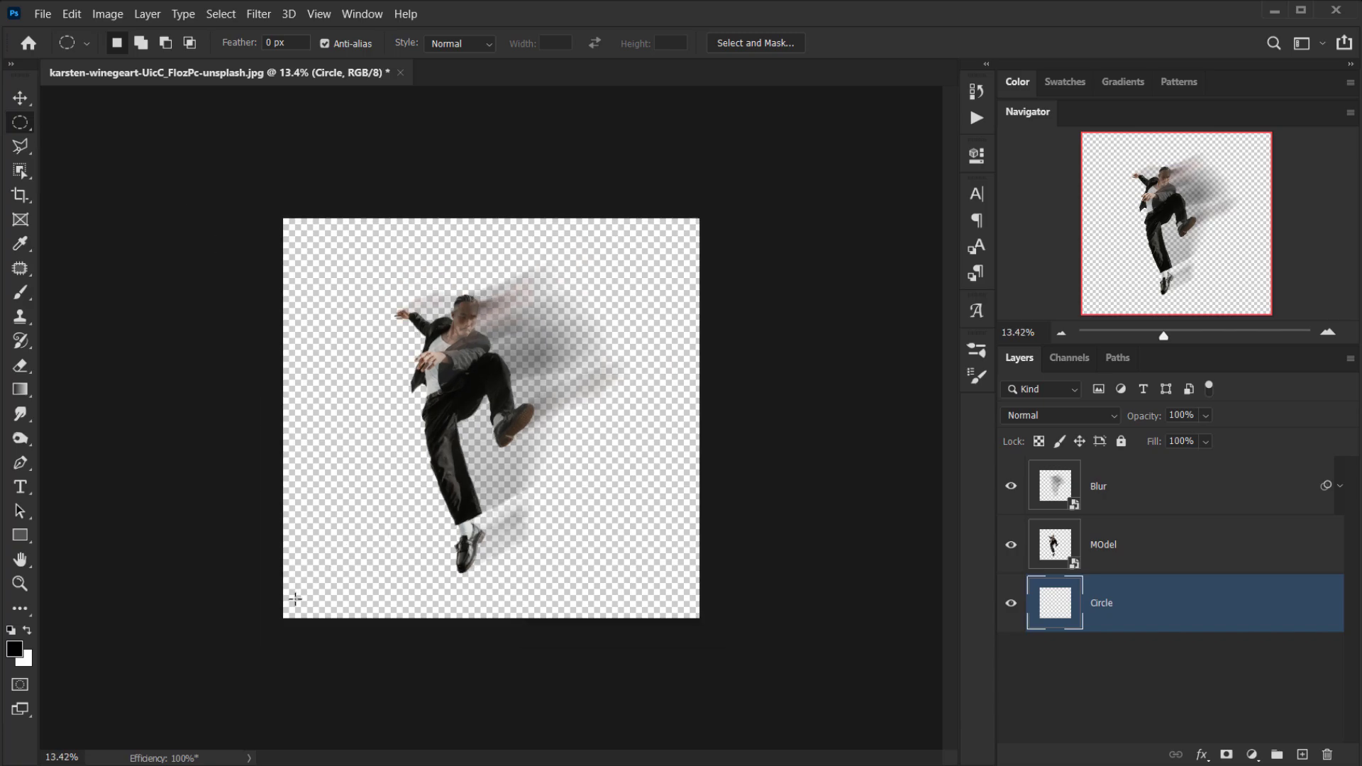
pyautogui.moveTo(281, 565); pyautogui.dragTo(778, 752)
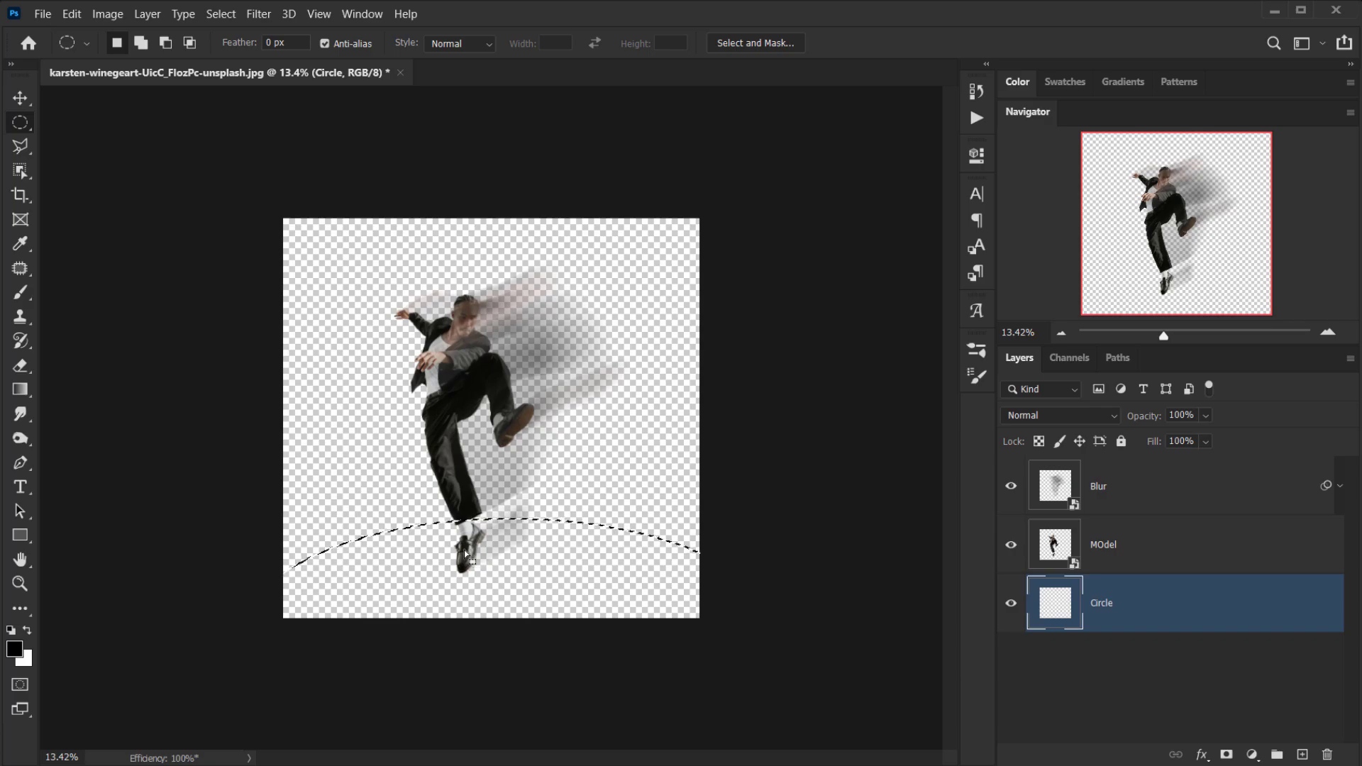
# Step: Fill the elliptical selection with white on the Circle layer using the Paint Bucket, deselect it and switch to the Move tool
pyautogui.click(29, 395)
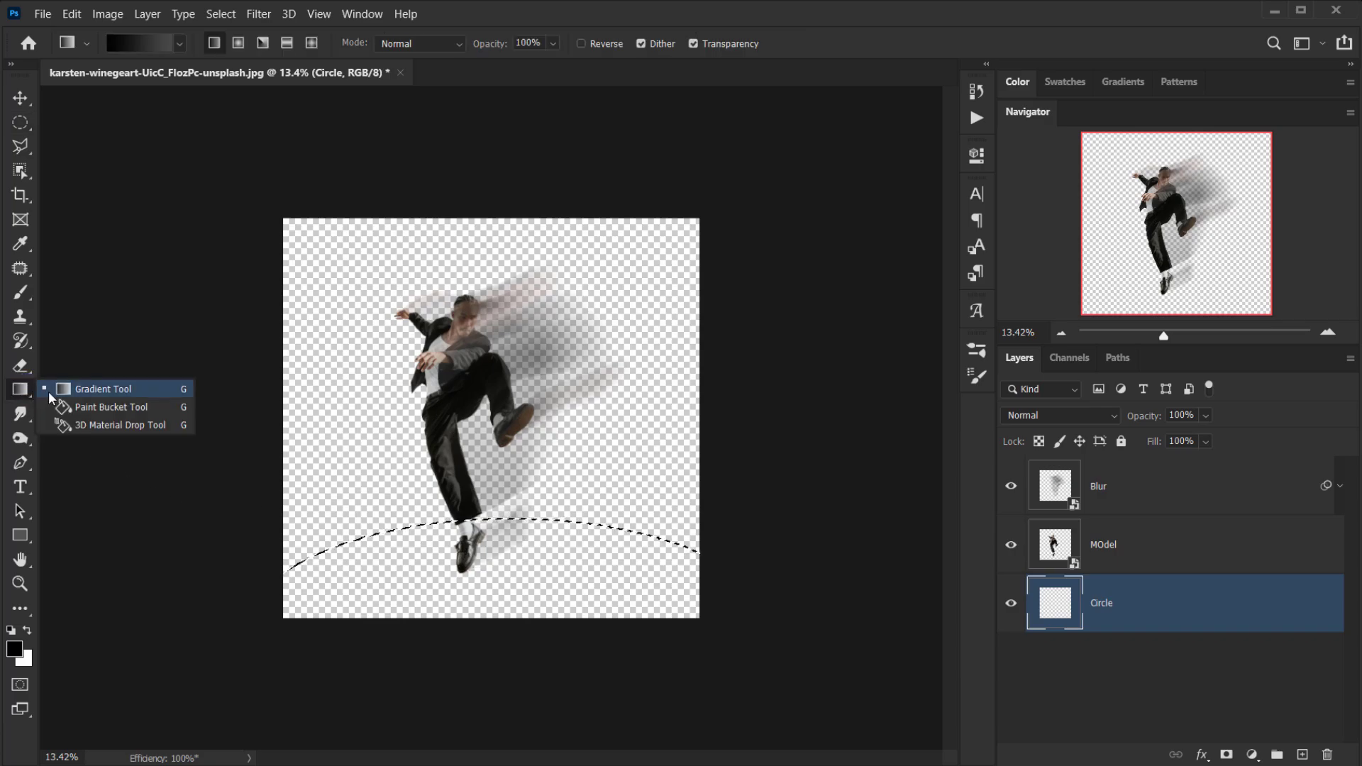
pyautogui.click(82, 410)
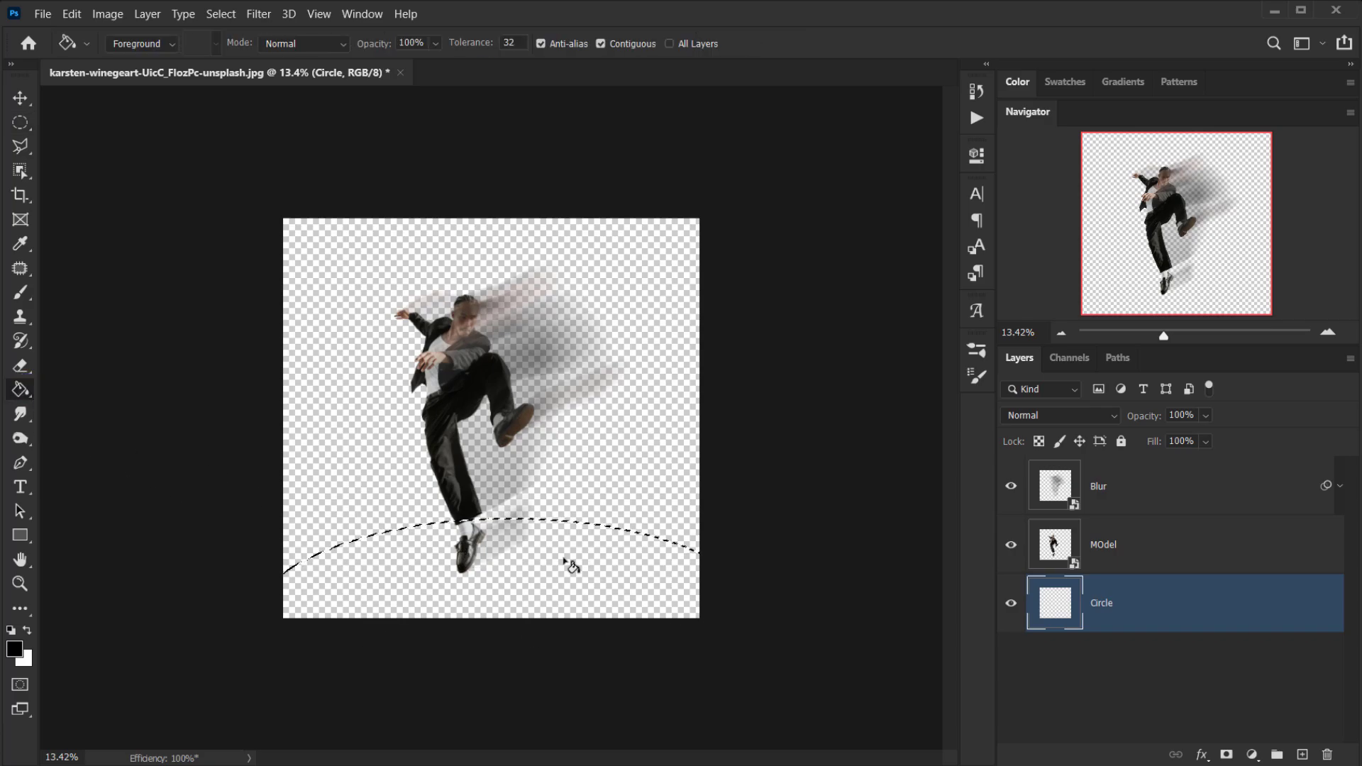
pyautogui.click(26, 631)
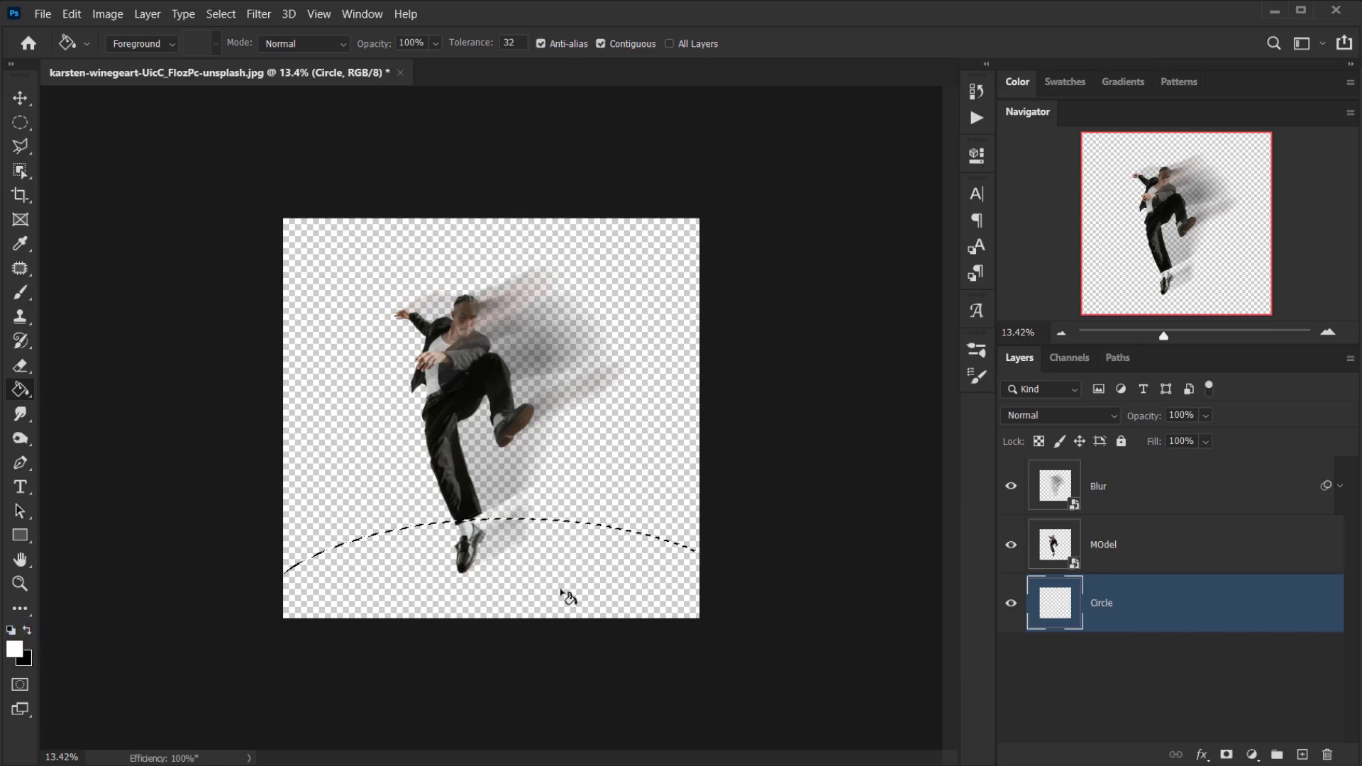
pyautogui.click(532, 566)
pyautogui.scroll(3, 624, 568)
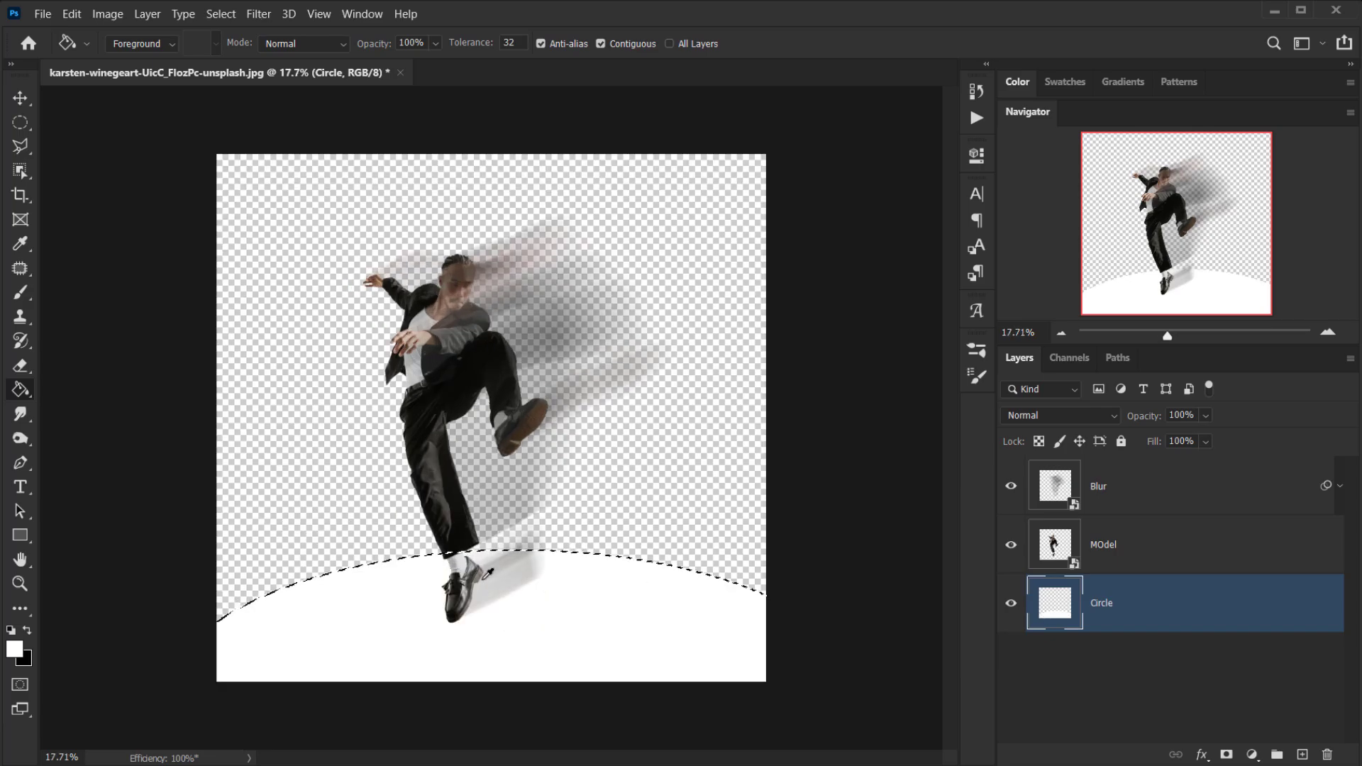
pyautogui.hotkey('ctrl', 'd')
pyautogui.scroll(-2, 534, 592)
pyautogui.scroll(-1, 533, 592)
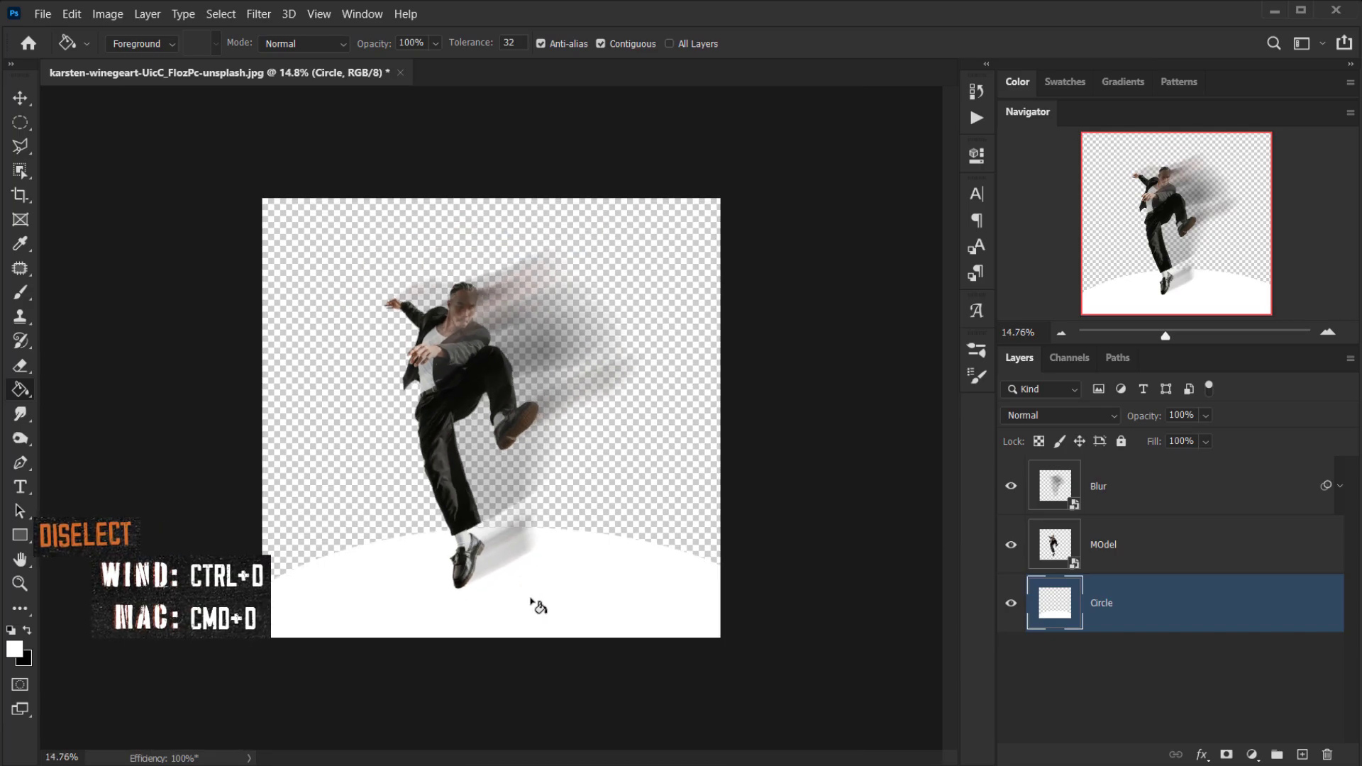
pyautogui.press('v')
pyautogui.scroll(2, 546, 589)
pyautogui.scroll(-1, 561, 603)
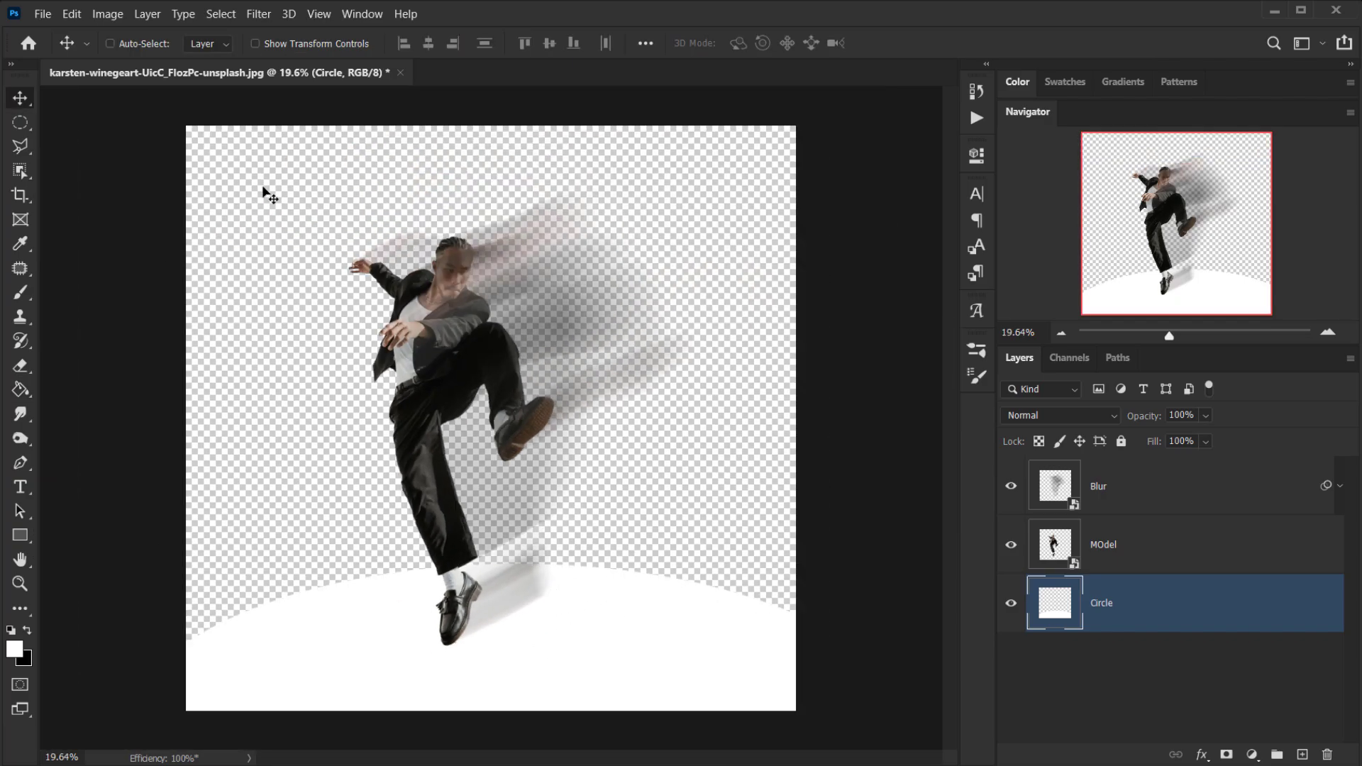
# Step: Soften the Circle layer's edge with a Gaussian Blur of 25 pixels radius
pyautogui.click(261, 17)
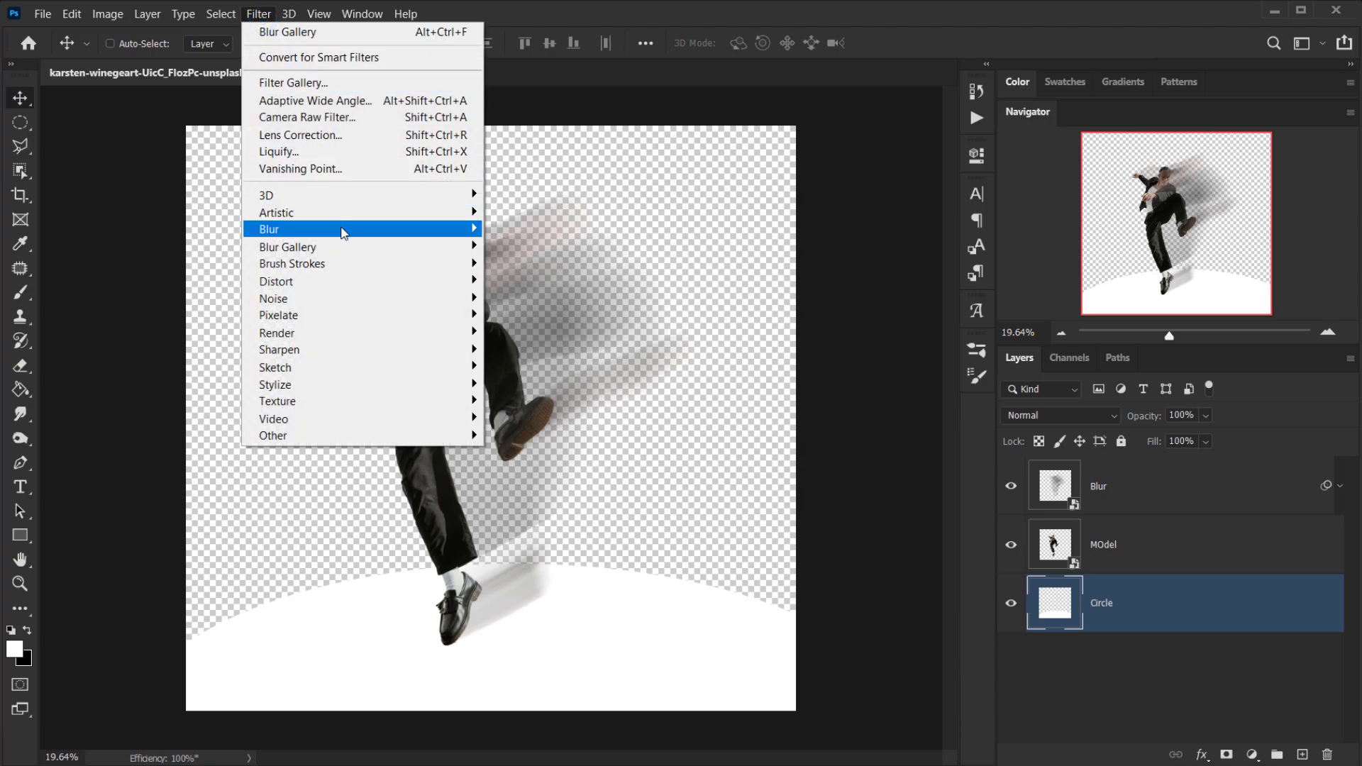
pyautogui.moveTo(416, 230)
pyautogui.click(558, 297)
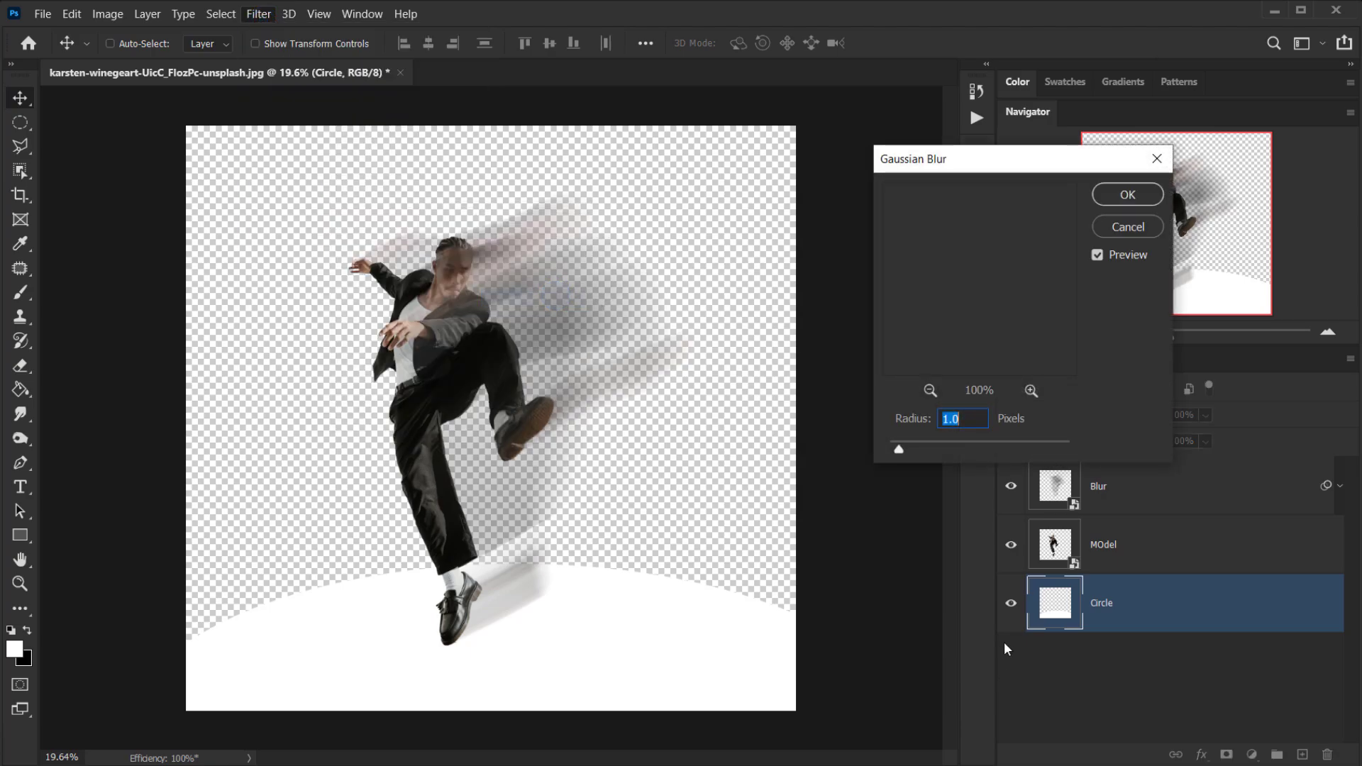
pyautogui.moveTo(905, 446); pyautogui.dragTo(967, 447)
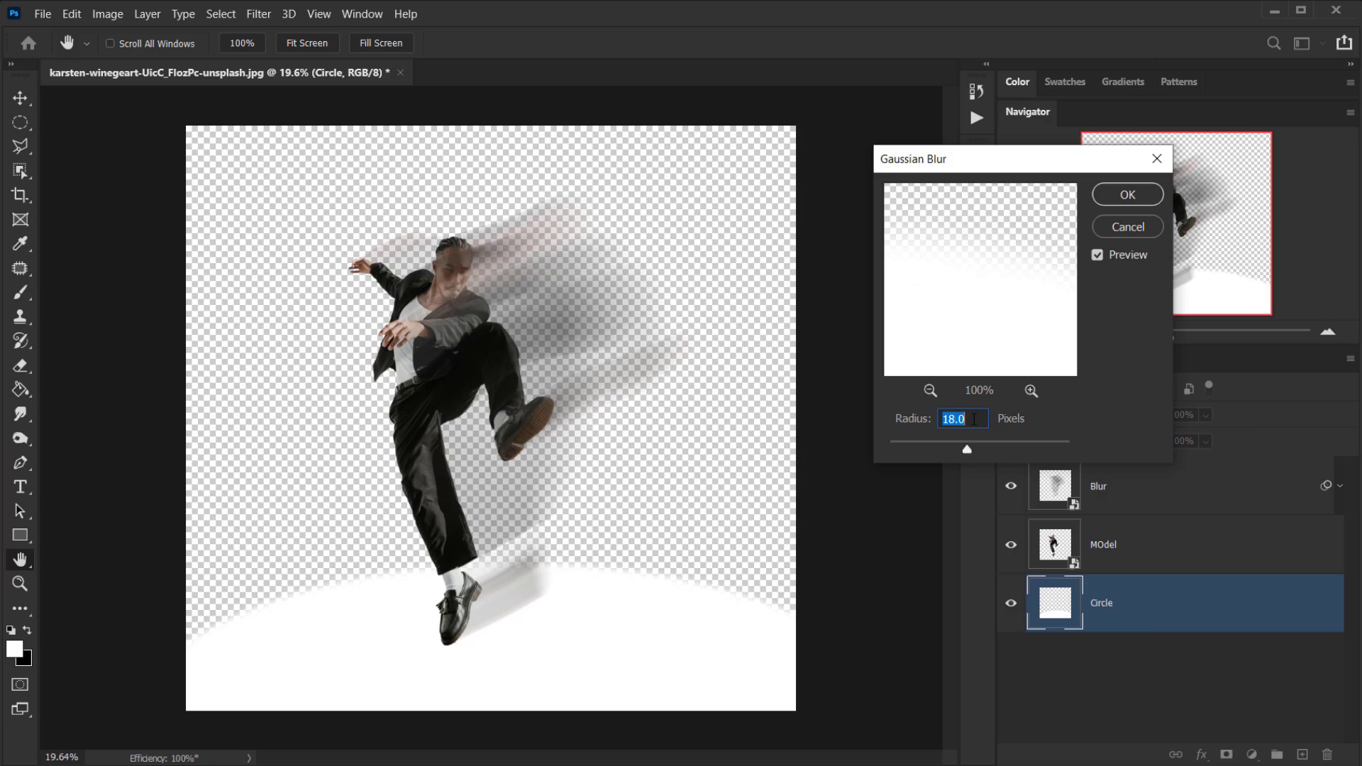
pyautogui.write('25')
pyautogui.click(1113, 194)
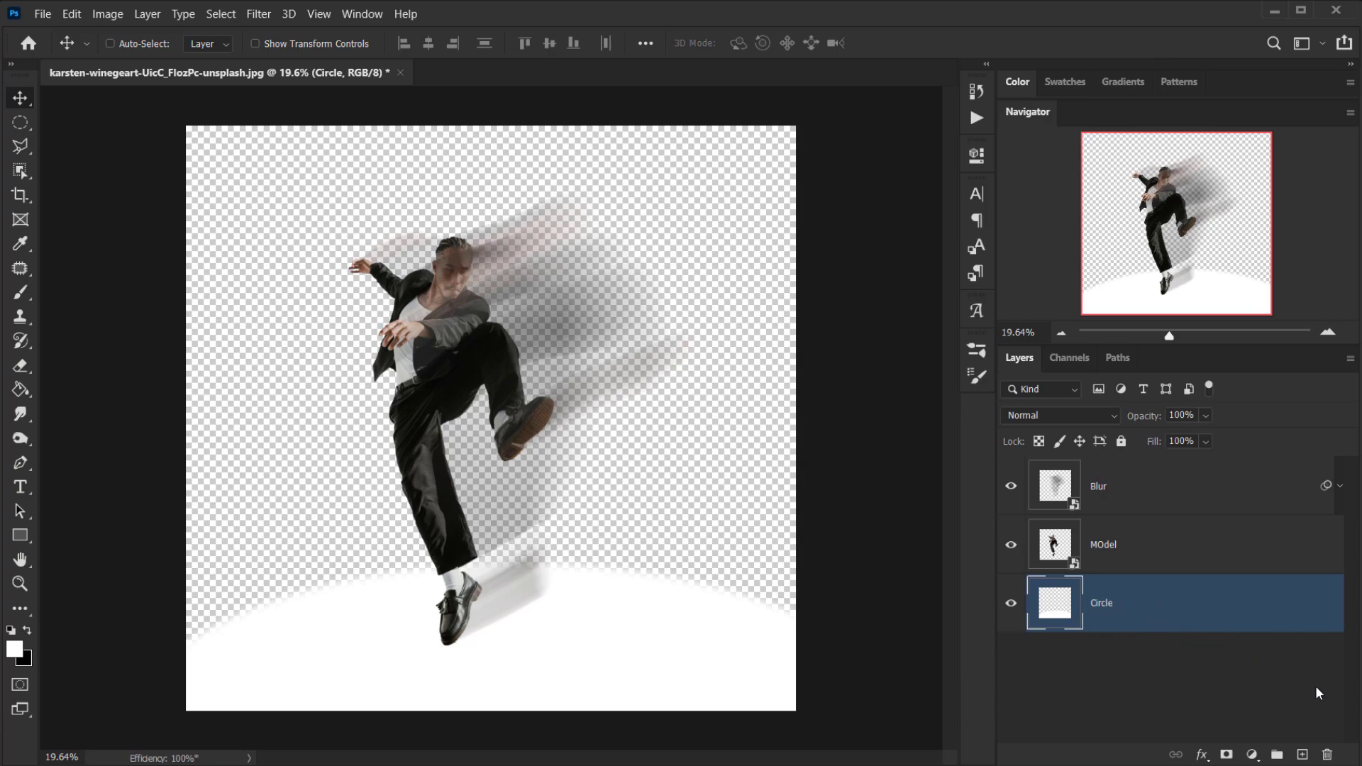
# Step: Add a new layer beneath Circle and rename it Bg
pyautogui.click(1303, 756)
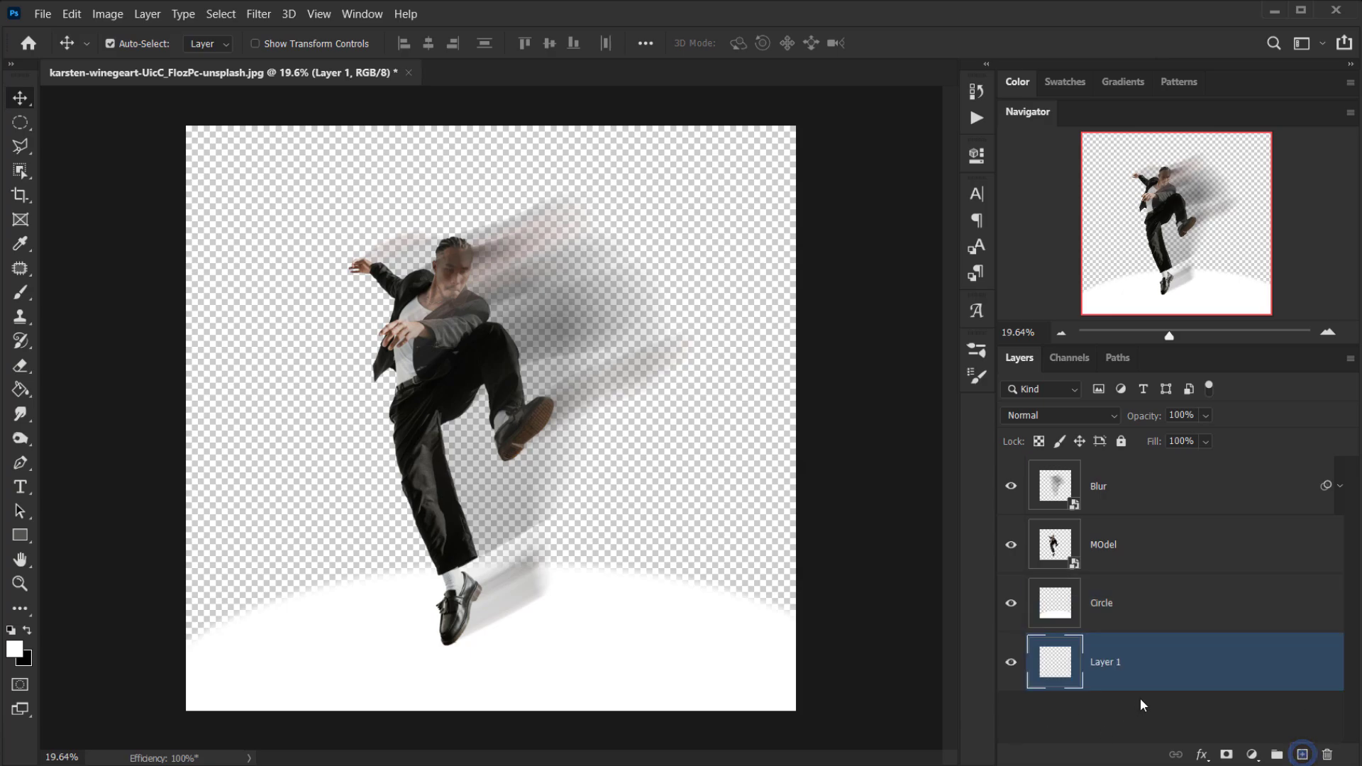
pyautogui.doubleClick(1106, 660)
pyautogui.write('Bg')
pyautogui.press('Return')
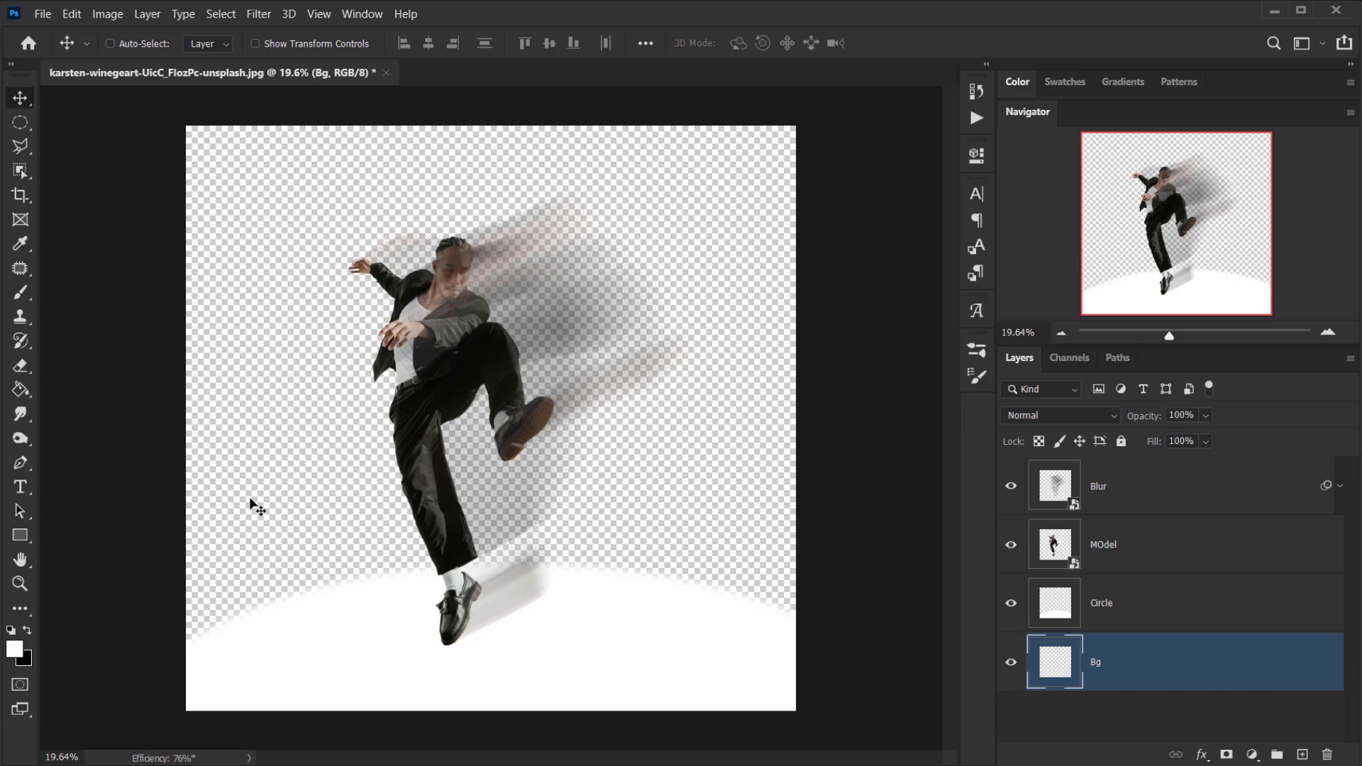
# Step: Activate the Gradient tool and choose the Foreground to Background preset from the Basics group
pyautogui.rightClick(20, 389)
pyautogui.click(78, 387)
pyautogui.click(180, 43)
pyautogui.scroll(6, 321, 198)
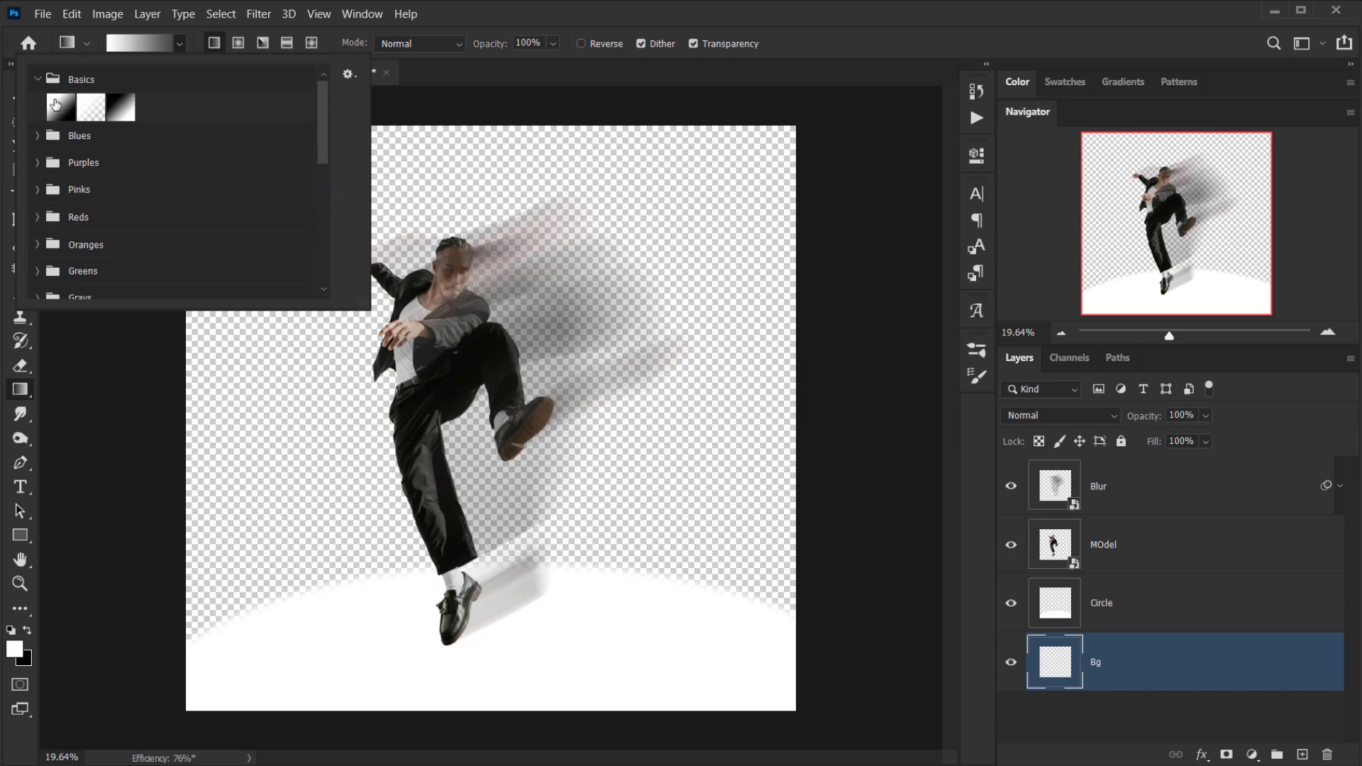
pyautogui.click(37, 81)
pyautogui.click(37, 79)
pyautogui.click(54, 108)
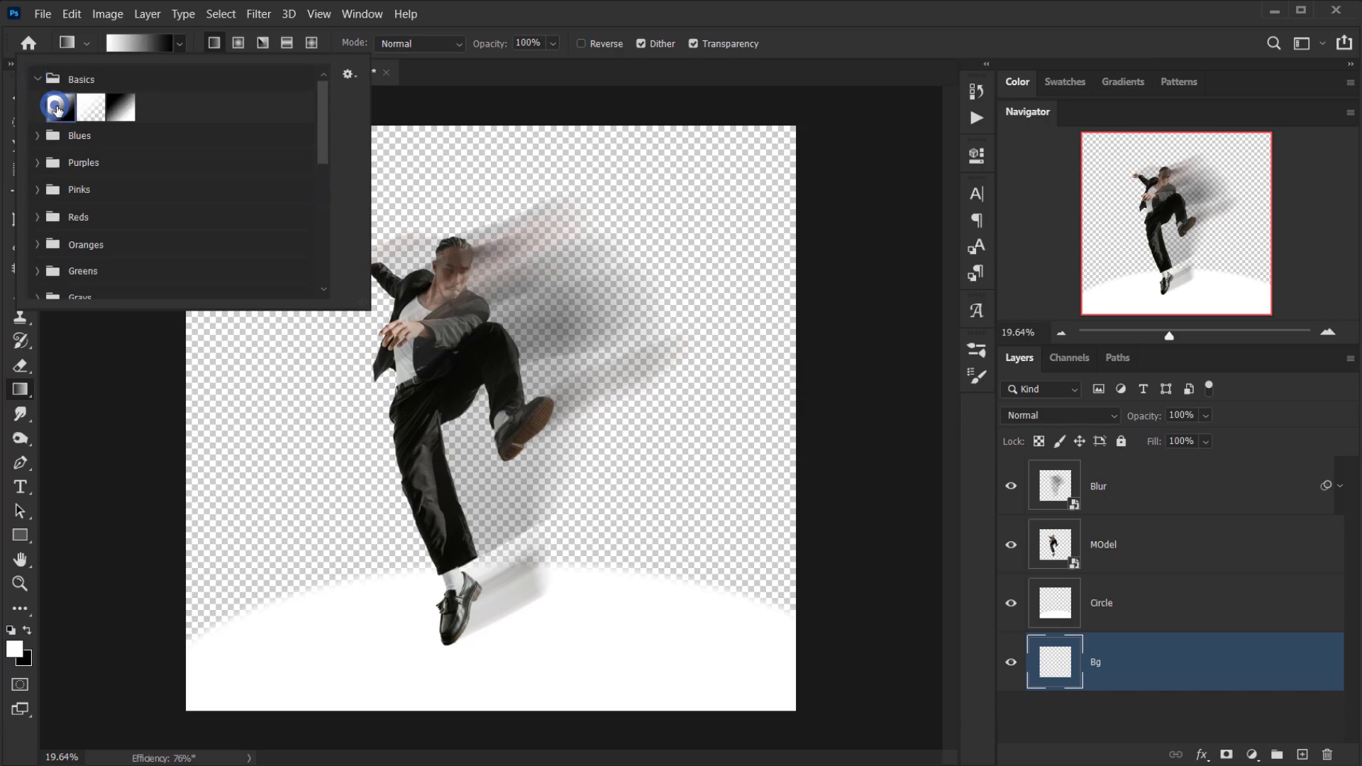
pyautogui.click(249, 54)
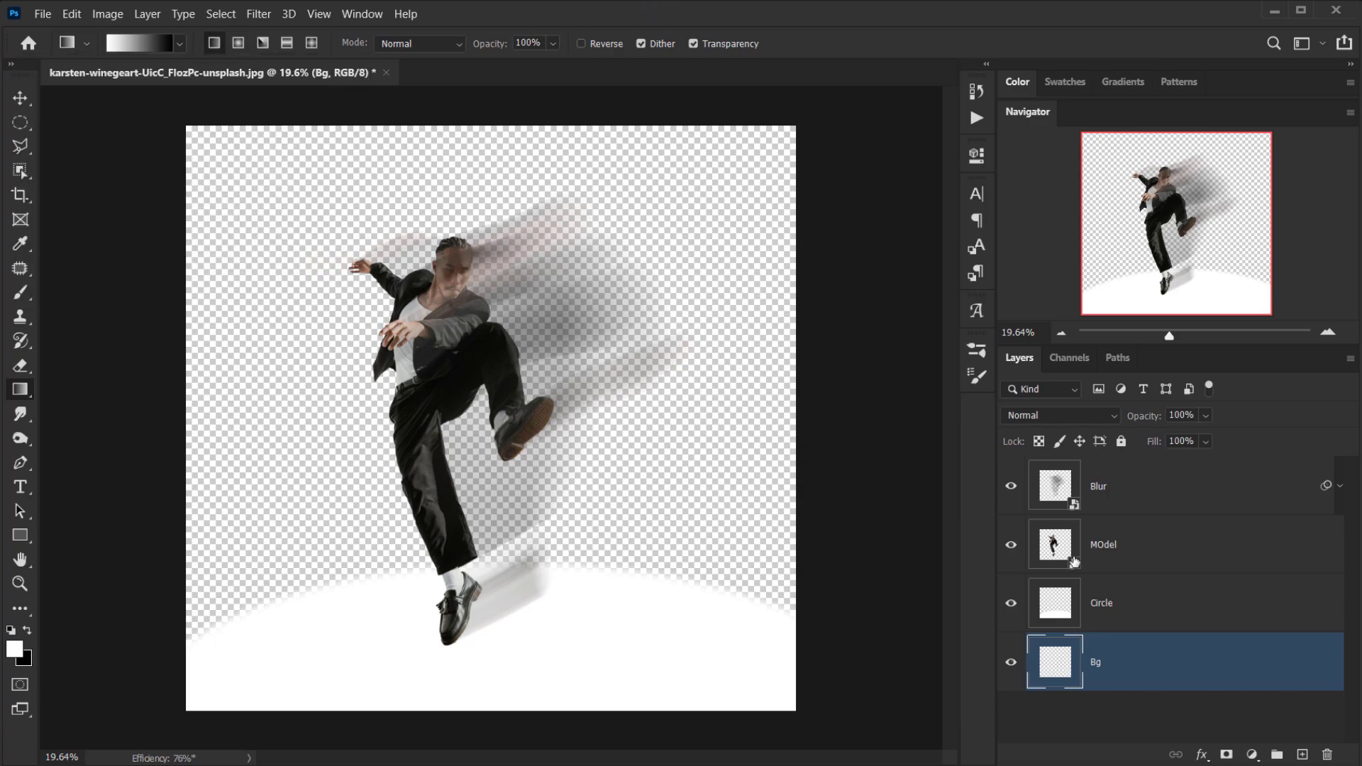
# Step: Set the gradient's end colour stop to dark grey #343434, and reset the foreground and background colours to black and white
pyautogui.click(134, 47)
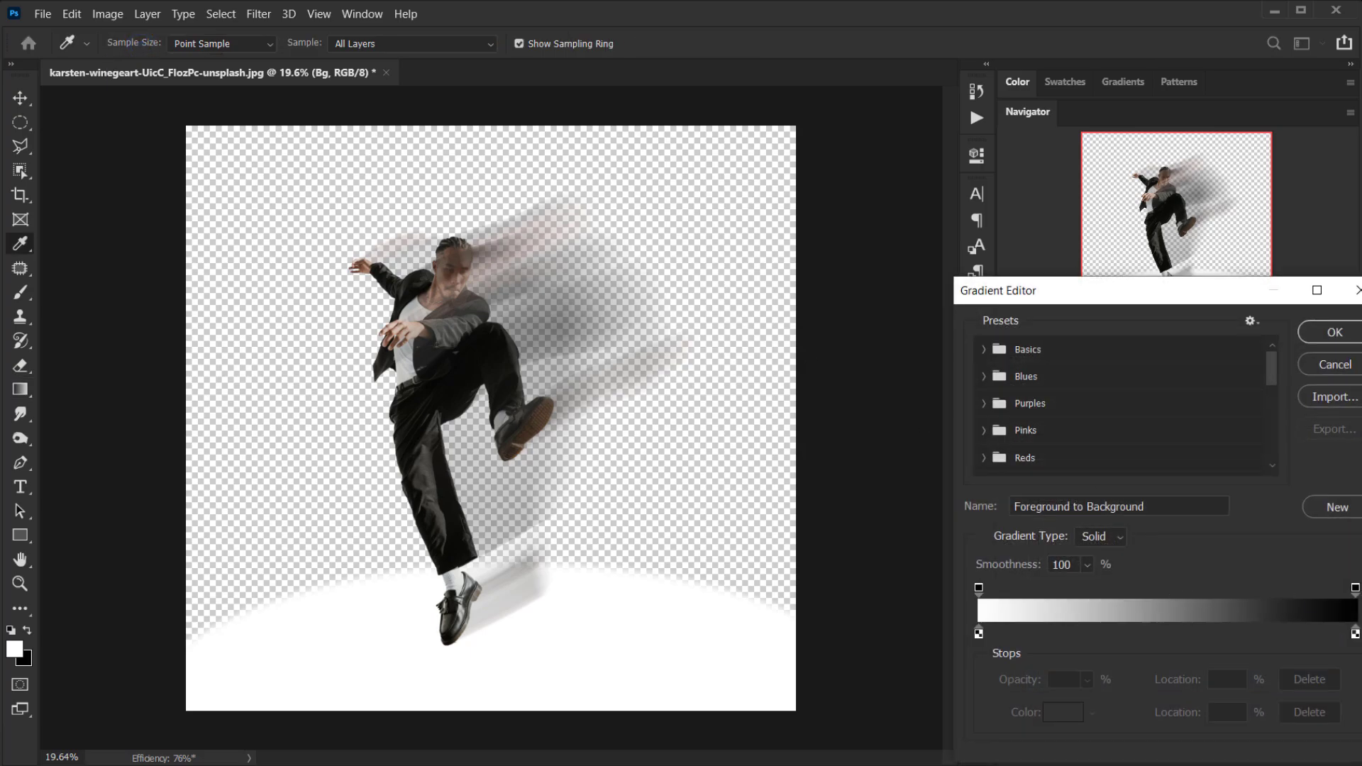
pyautogui.doubleClick(1355, 633)
pyautogui.click(865, 552)
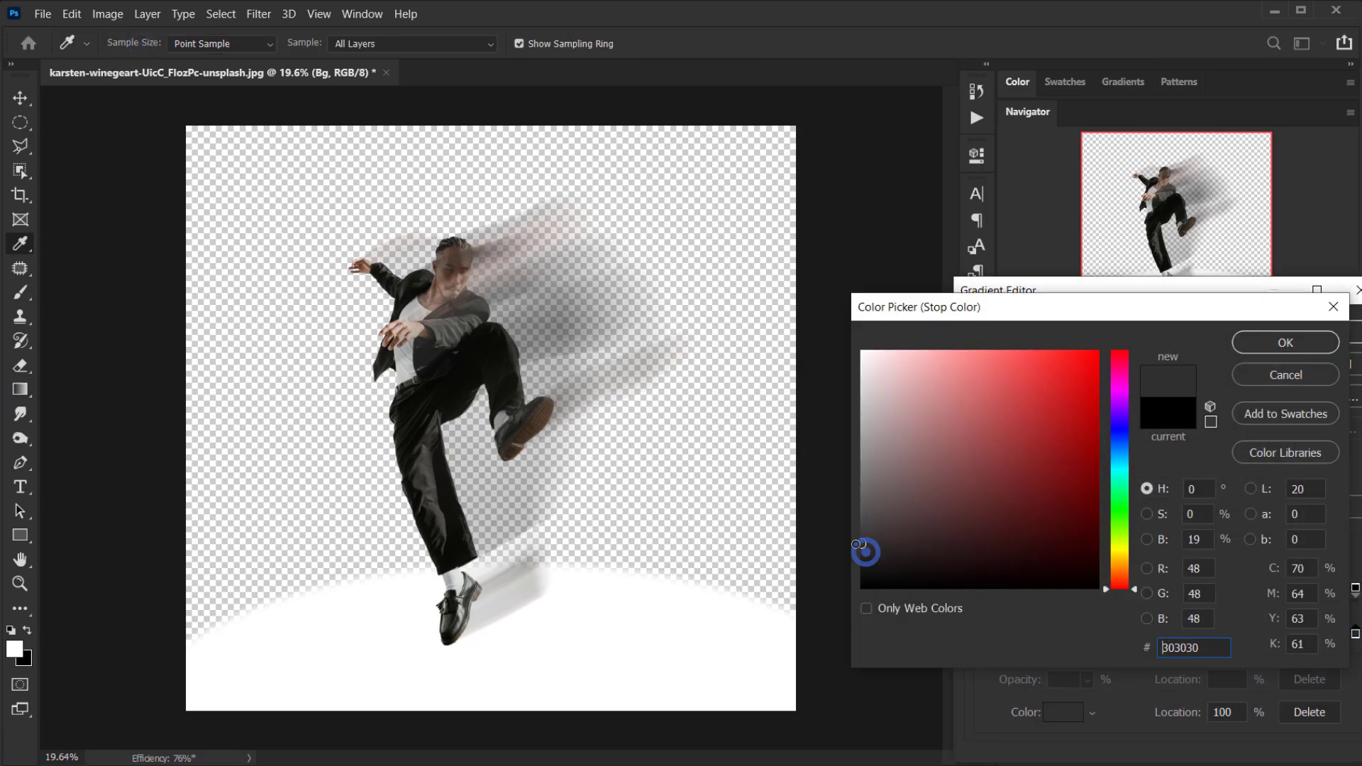
pyautogui.moveTo(855, 543); pyautogui.dragTo(853, 540)
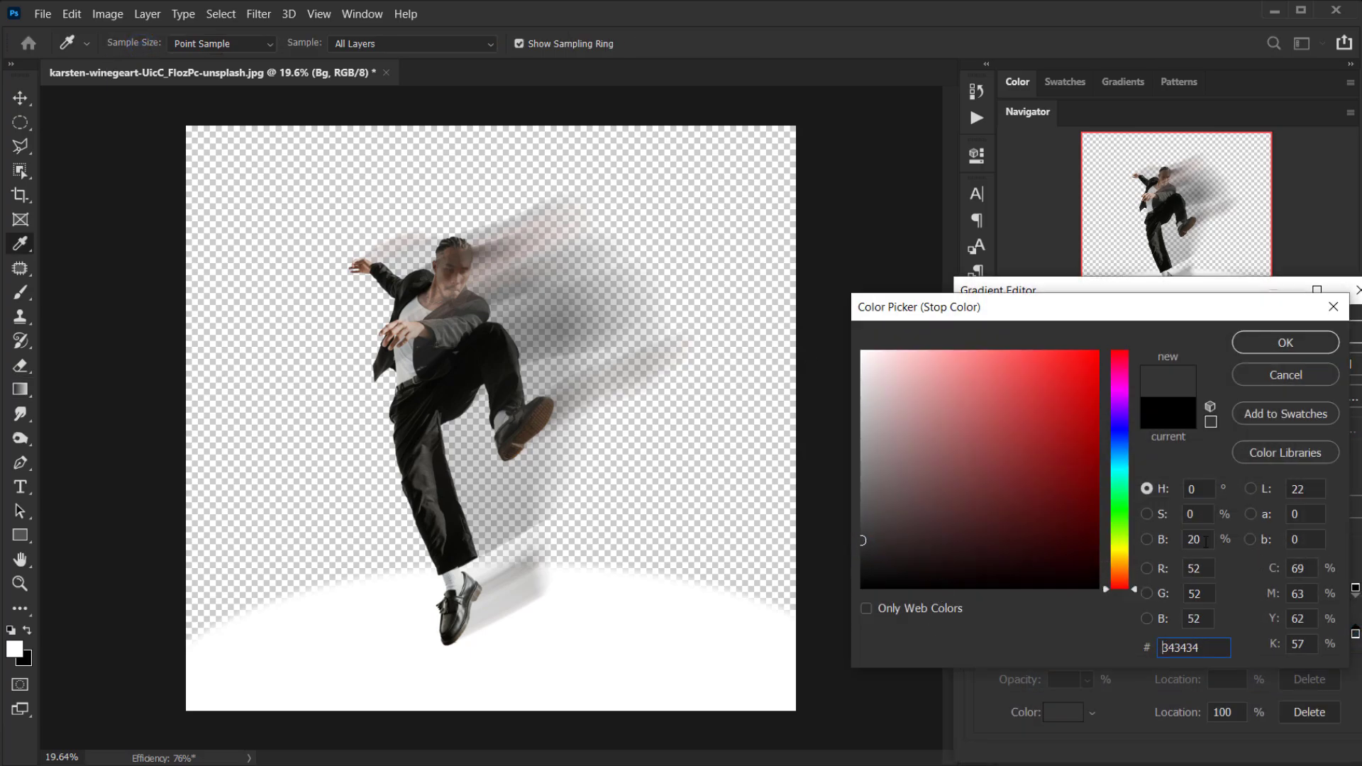
pyautogui.click(1286, 343)
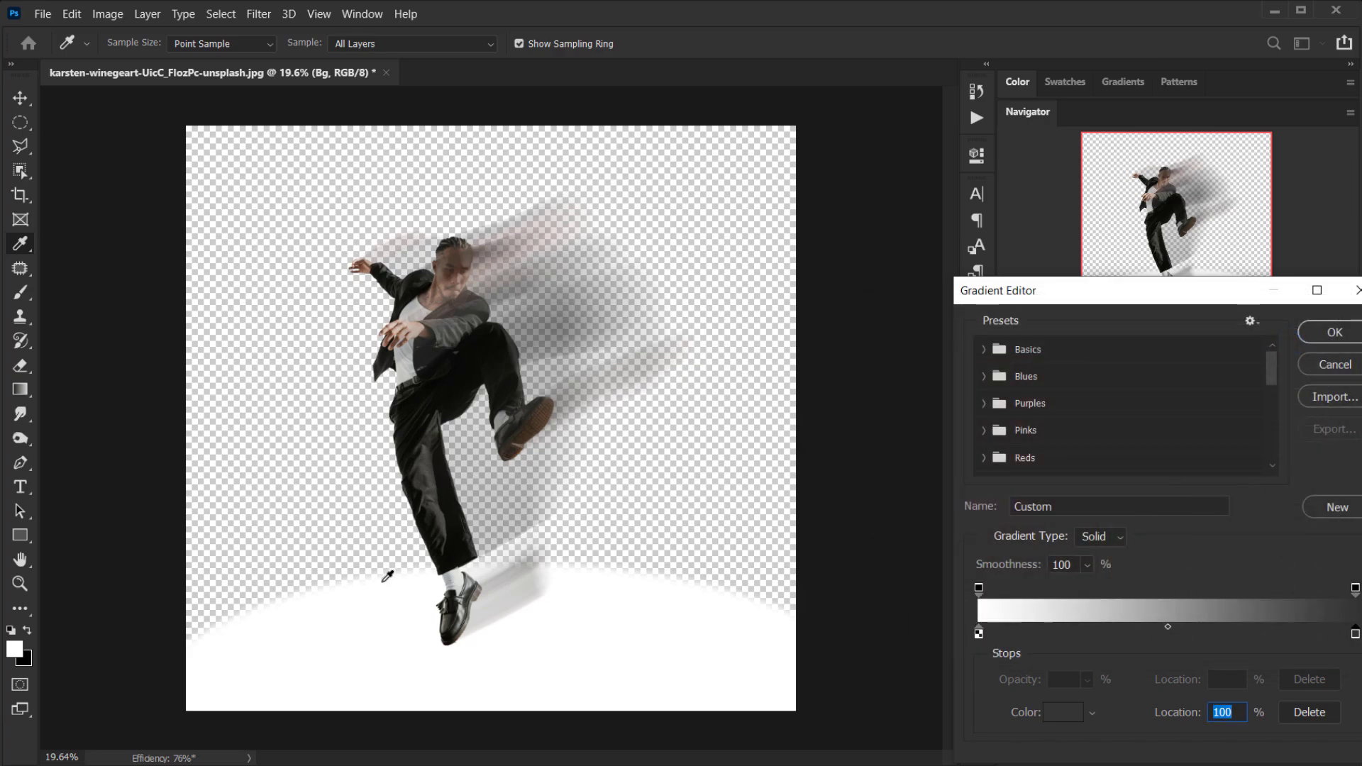
pyautogui.click(1335, 332)
pyautogui.press('d')
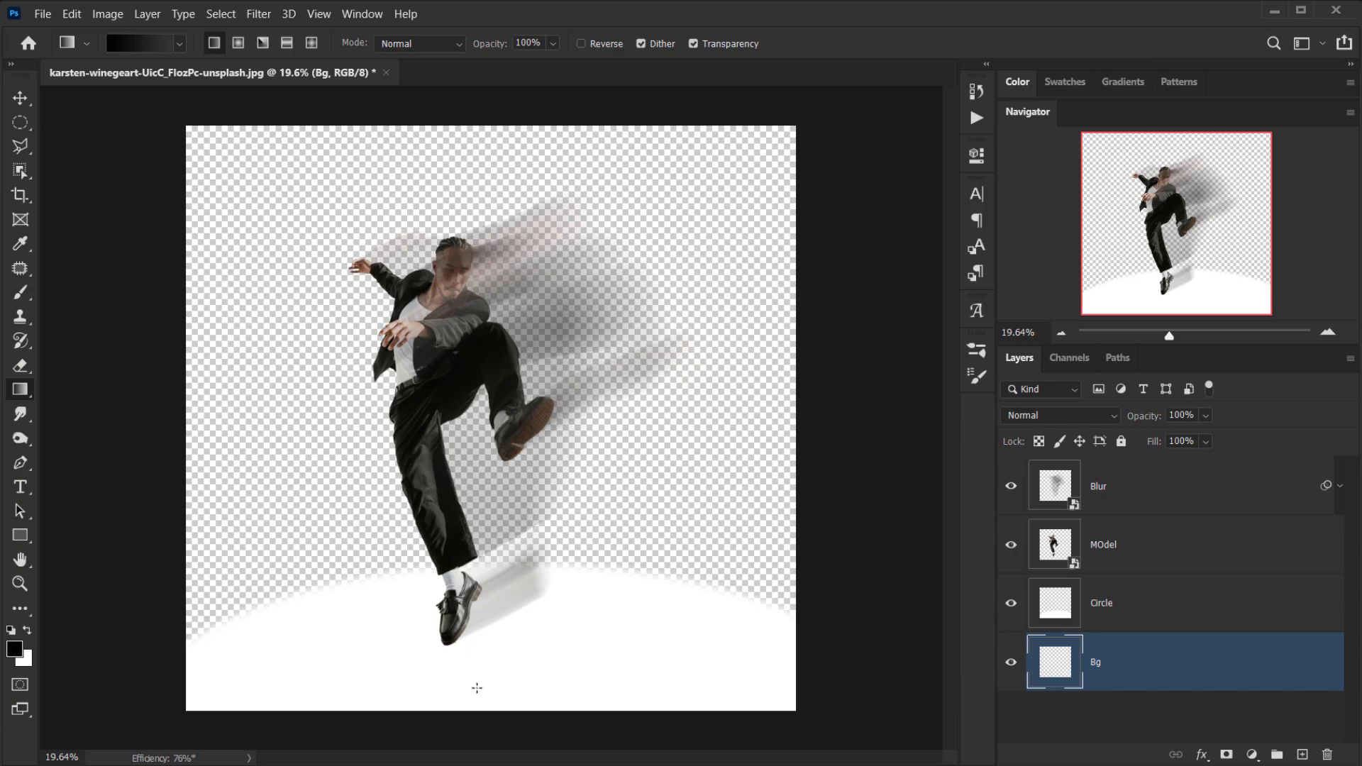
# Step: Try filling the Bg layer with the black-to-dark-grey gradient running upward from the canvas bottom
pyautogui.moveTo(472, 697); pyautogui.dragTo(475, 247)
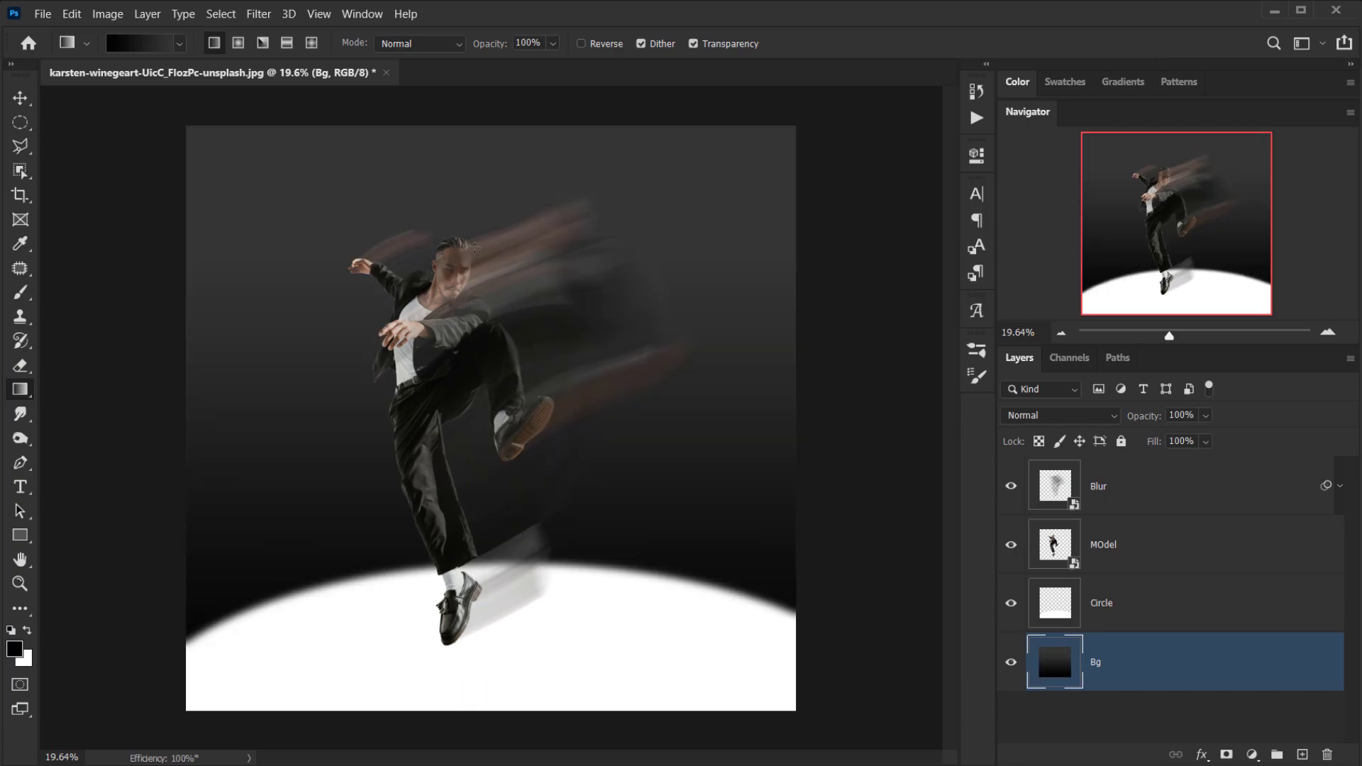
pyautogui.hotkey('ctrl', 'z')
pyautogui.moveTo(514, 726); pyautogui.dragTo(520, 349)
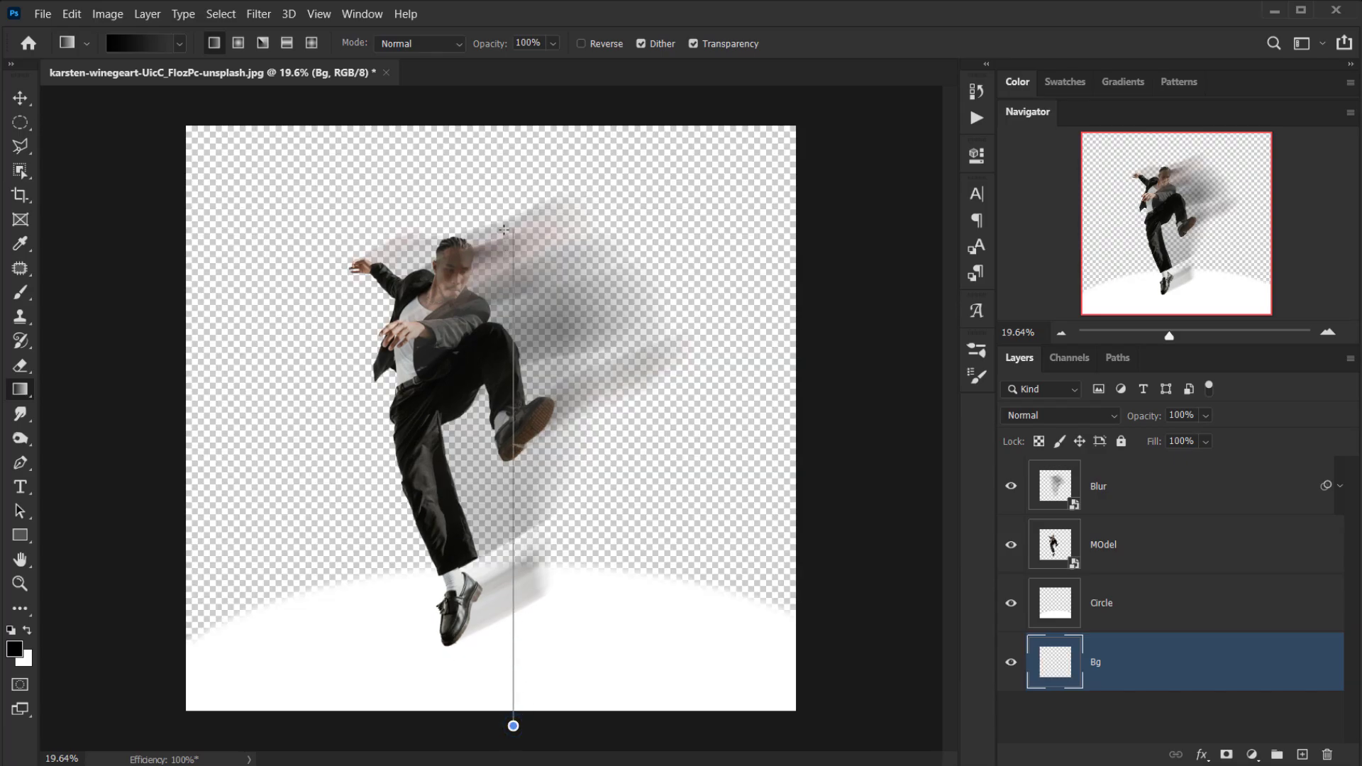
pyautogui.moveTo(503, 229); pyautogui.dragTo(504, 229)
pyautogui.hotkey('ctrl', 'z')
# Step: Fill the Bg layer with a downward white-to-dark-grey gradient, from the dancer's head to just below the canvas, undoing the longer trial gradients
pyautogui.moveTo(475, 94); pyautogui.dragTo(500, 698)
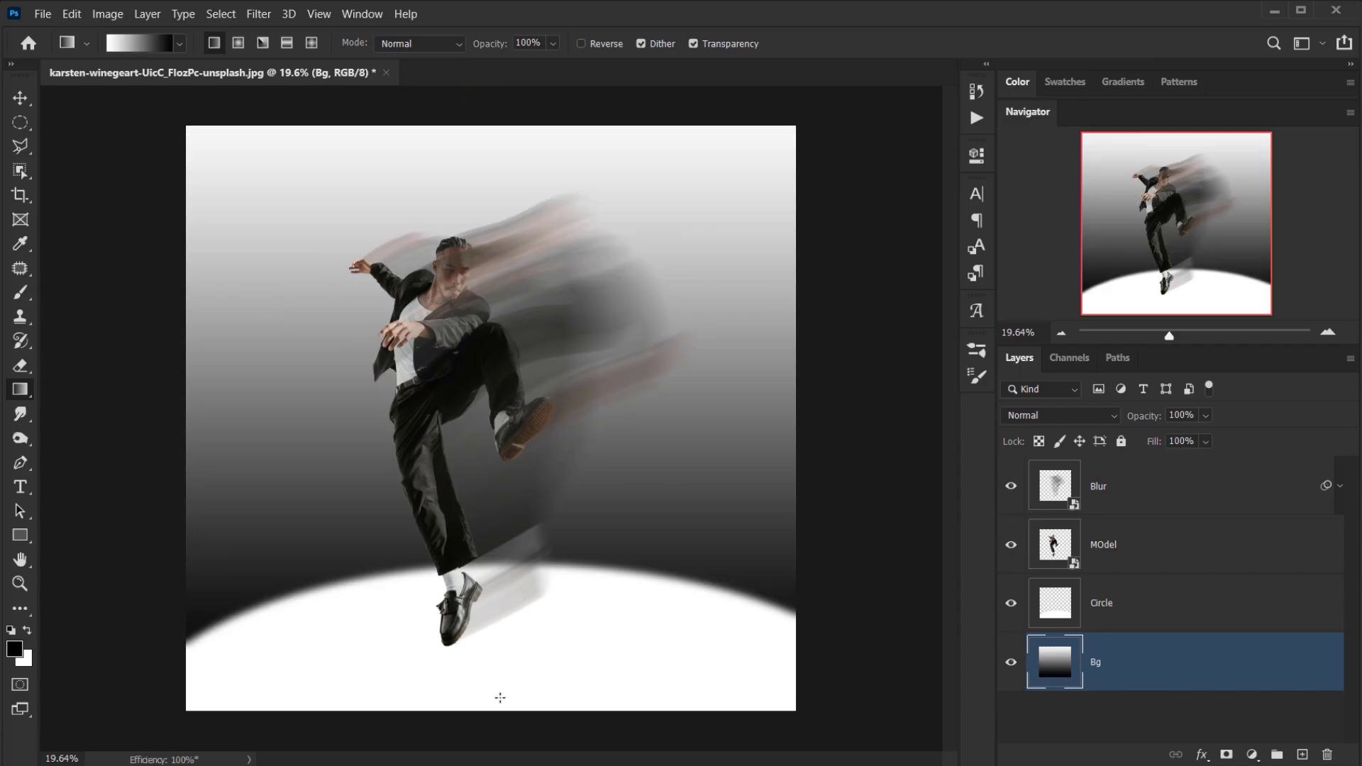
pyautogui.hotkey('ctrl', 'z')
pyautogui.moveTo(501, 108); pyautogui.dragTo(489, 679)
pyautogui.hotkey('ctrl', 'z')
pyautogui.moveTo(498, 249); pyautogui.dragTo(498, 749)
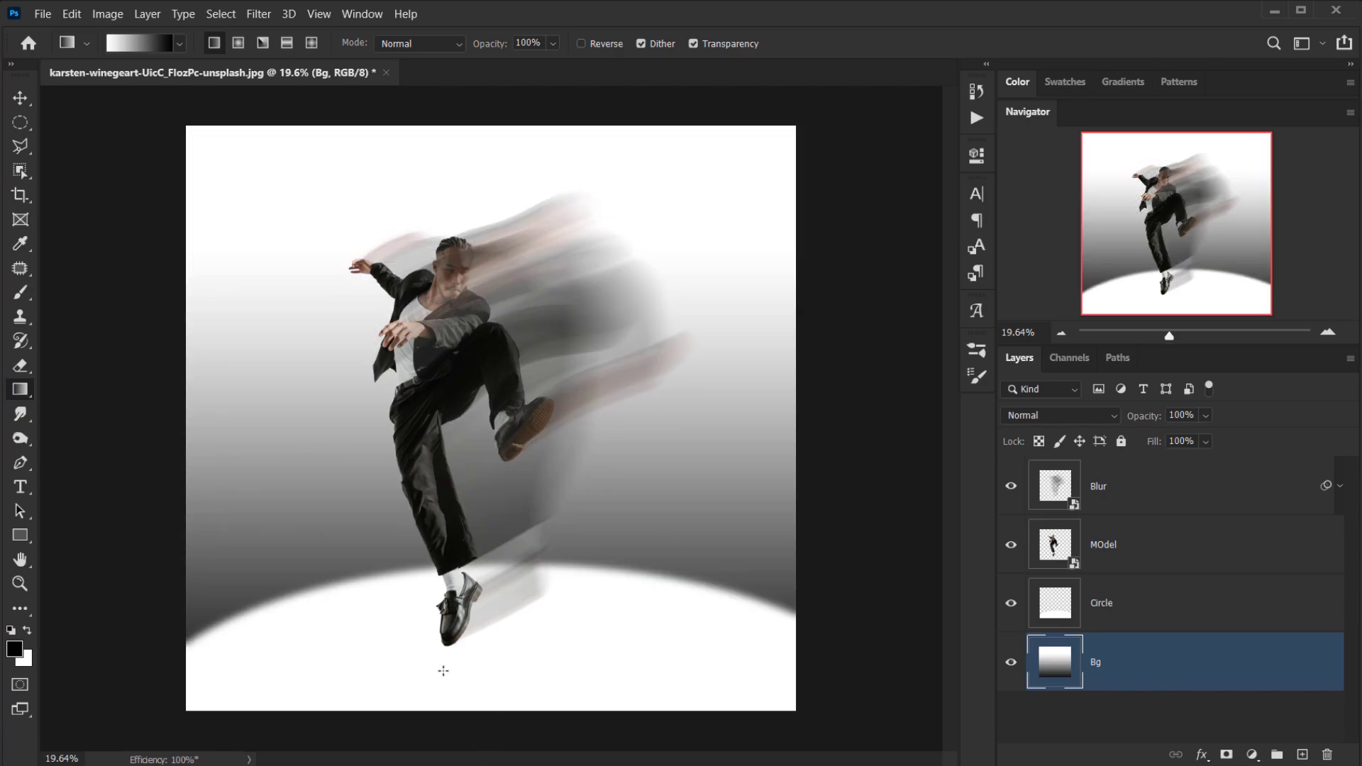
# Step: Stretch the Bg layer's gradient vertically so it extends well past the top and bottom edges of the canvas
pyautogui.scroll(-3, 451, 604)
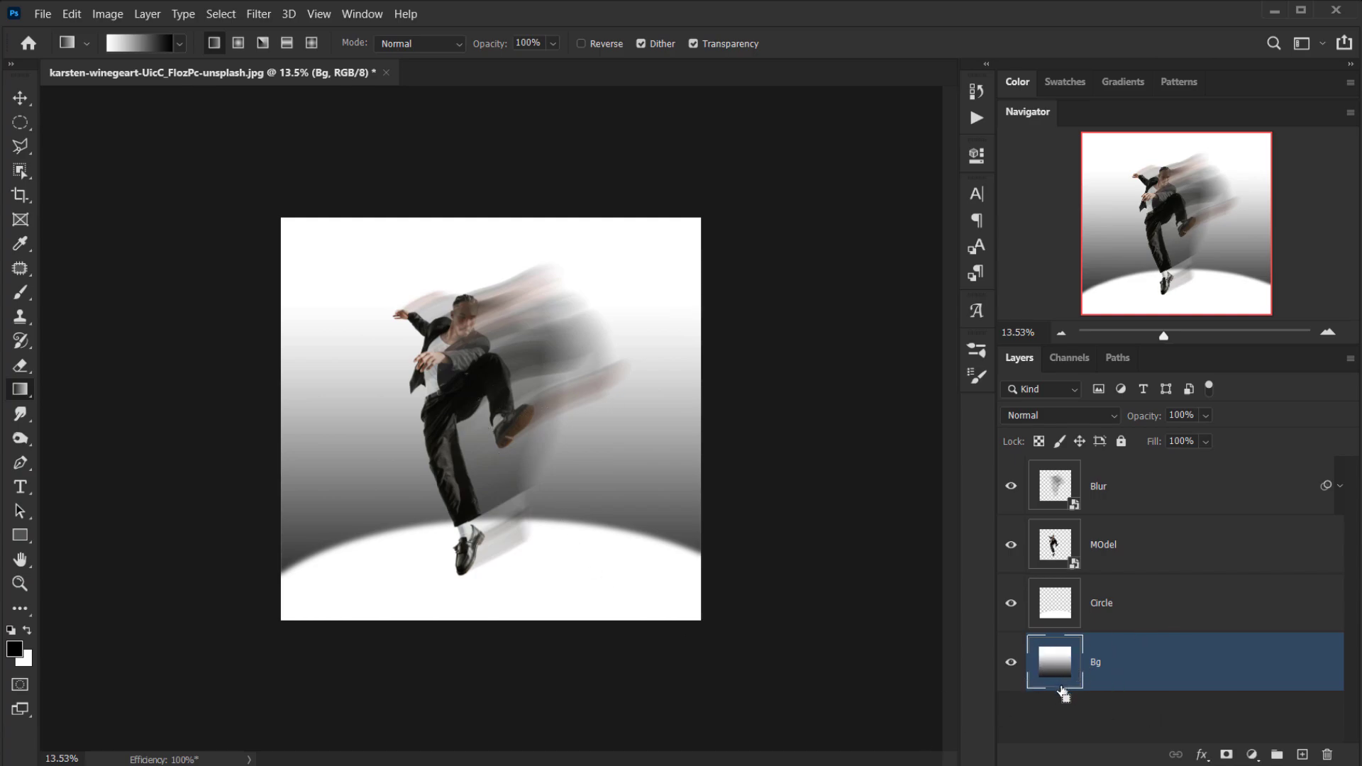
pyautogui.hotkey('ctrl', 't')
pyautogui.moveTo(490, 621); pyautogui.dragTo(483, 707)
pyautogui.moveTo(493, 221); pyautogui.dragTo(491, 183)
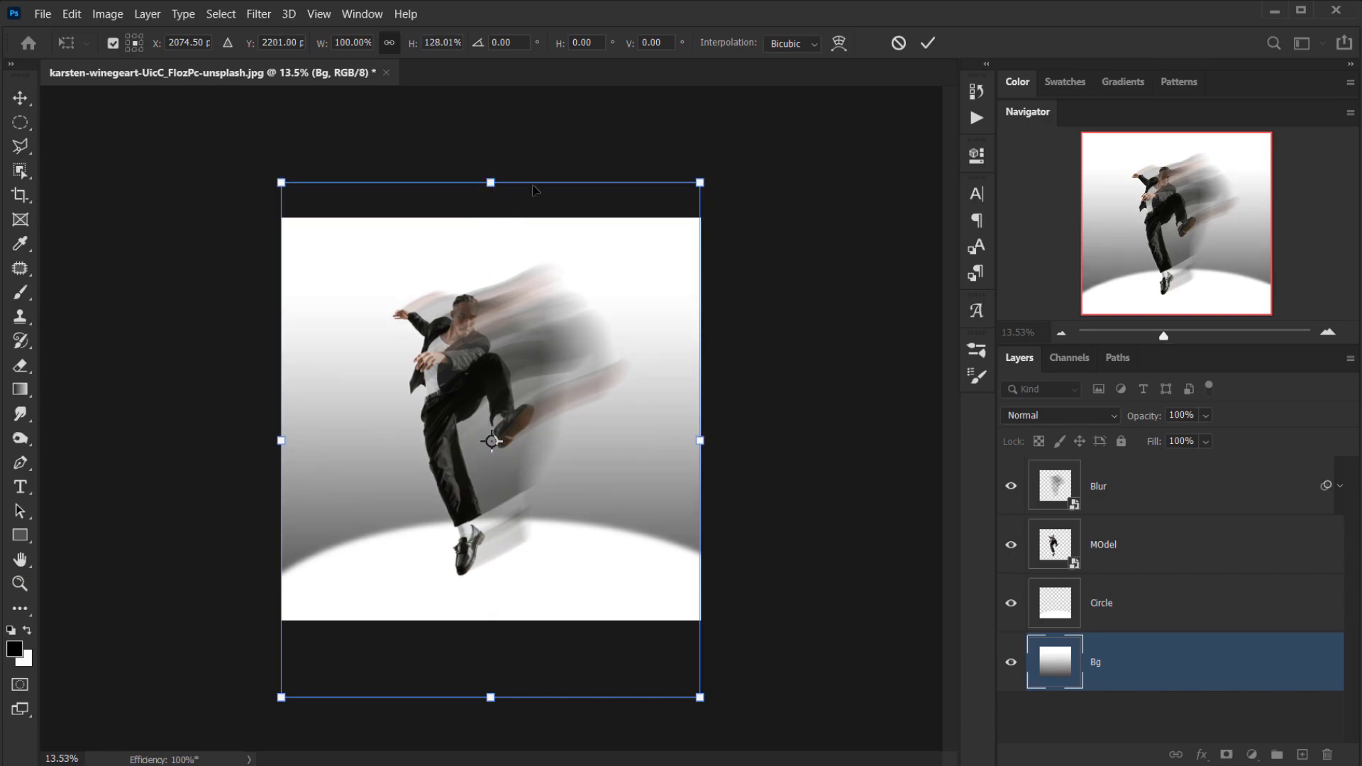
pyautogui.moveTo(492, 674); pyautogui.dragTo(491, 705)
pyautogui.click(928, 42)
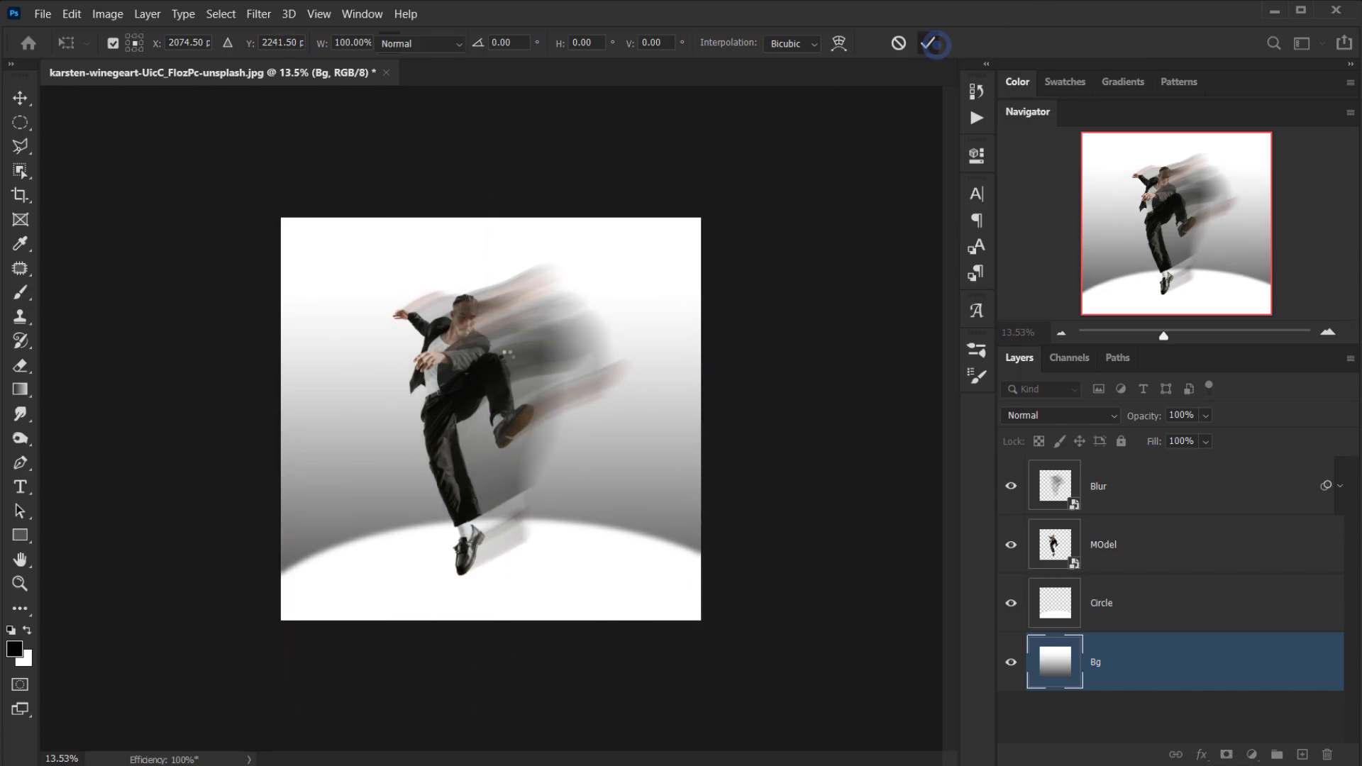
pyautogui.press('g')
# Step: Duplicate the Blur layer and place the copy between the MOdel and Circle layers
pyautogui.scroll(3, 496, 339)
pyautogui.scroll(-2, 497, 339)
pyautogui.scroll(2, 496, 339)
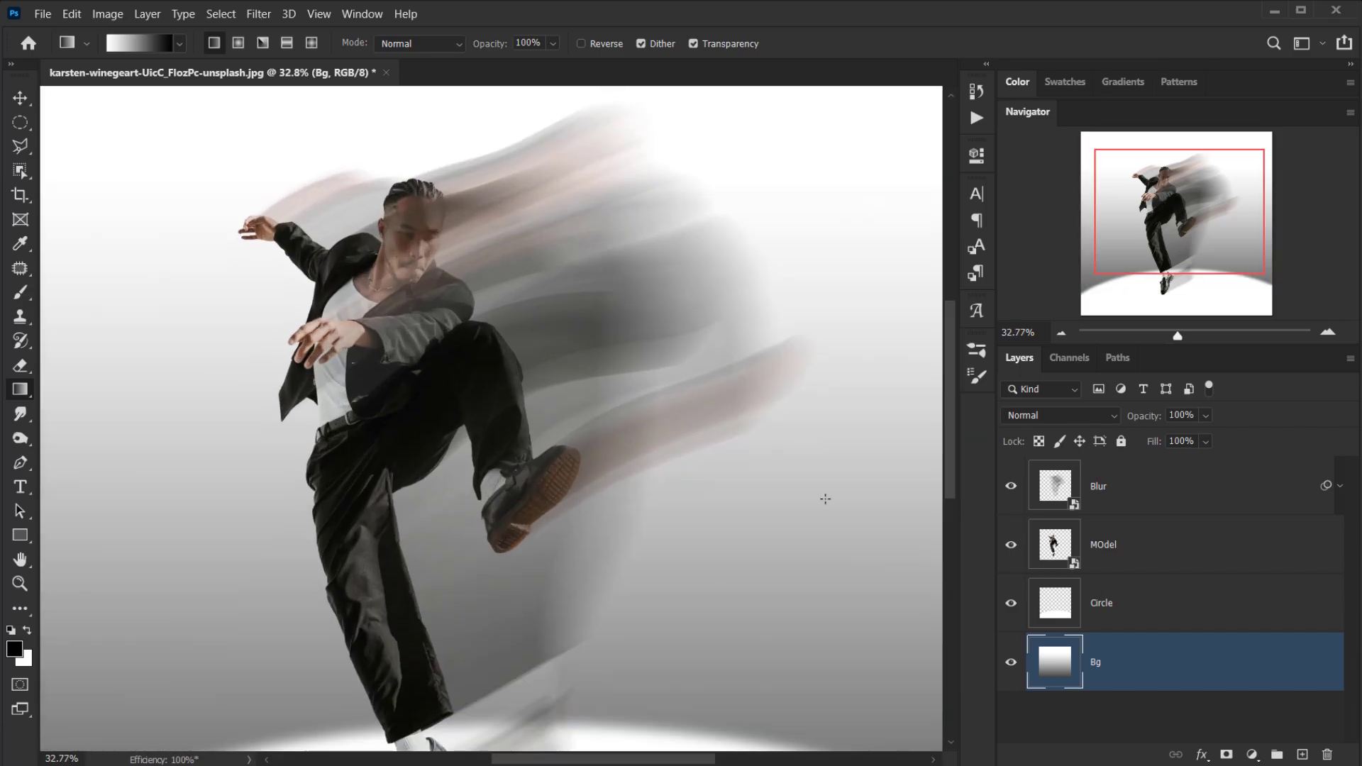
pyautogui.click(1134, 486)
pyautogui.scroll(3, 415, 369)
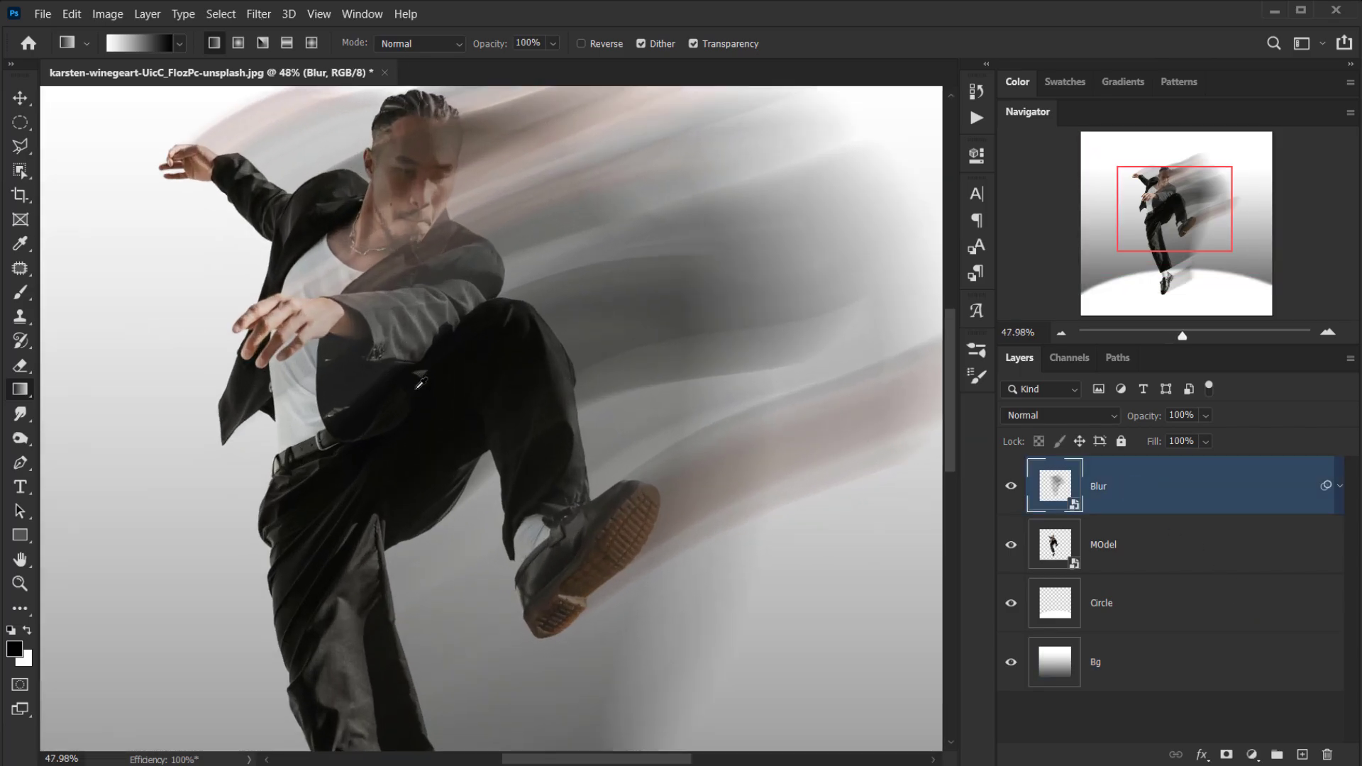
pyautogui.scroll(-1, 721, 451)
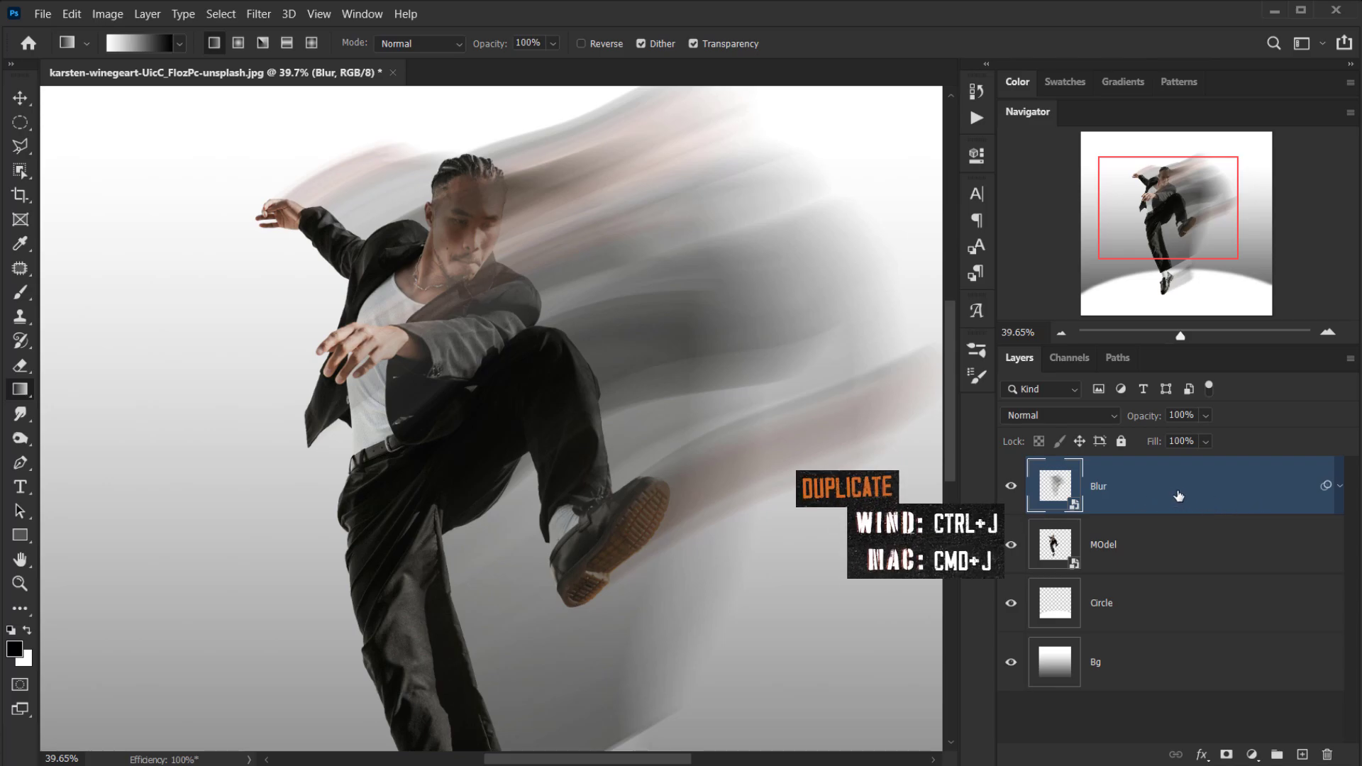
pyautogui.hotkey('ctrl', 'j')
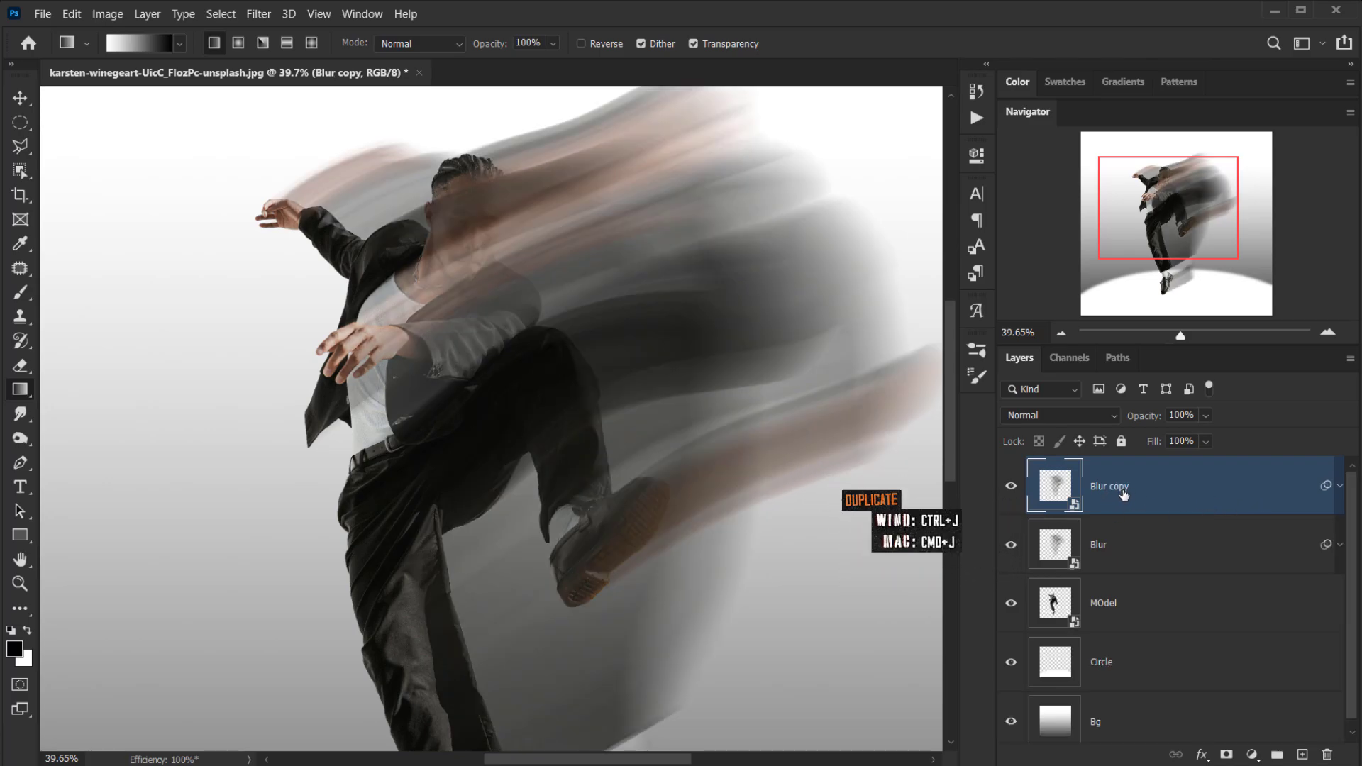
pyautogui.scroll(-1, 670, 296)
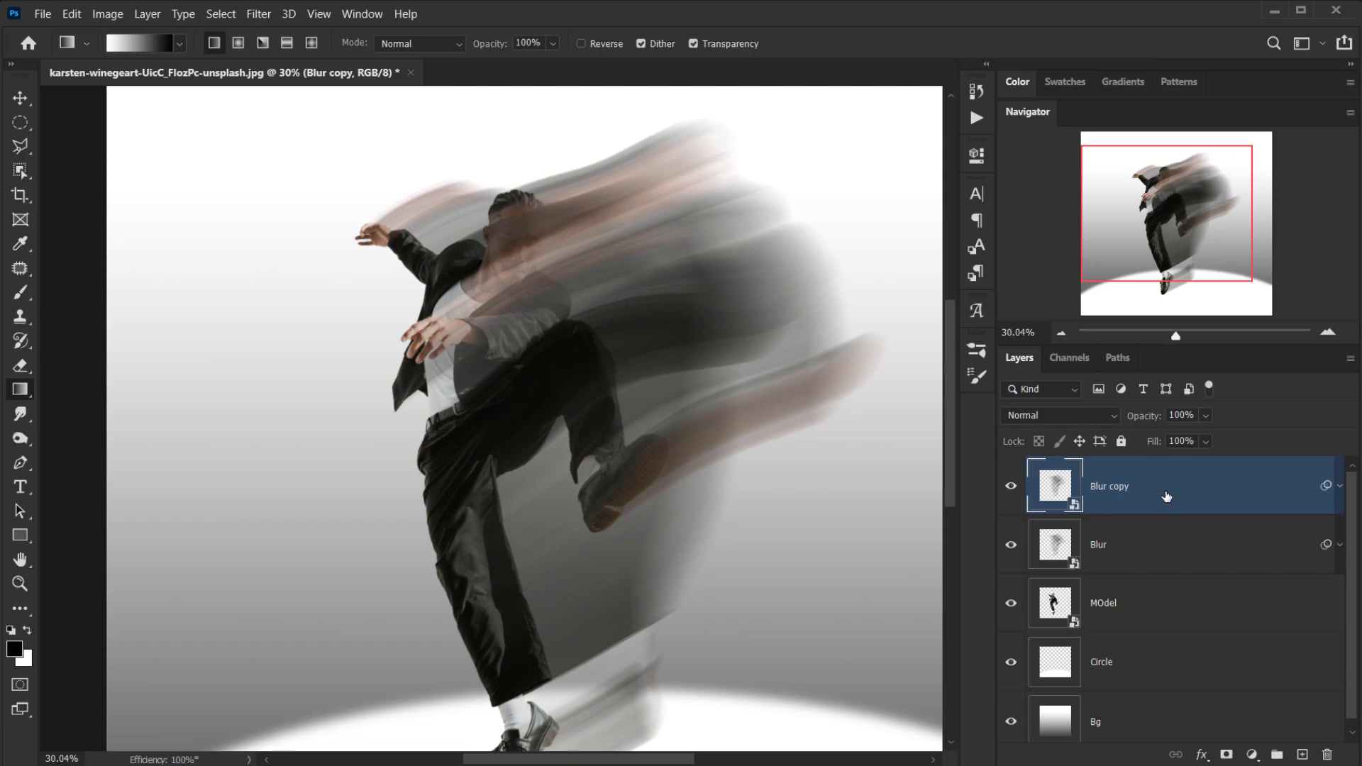
pyautogui.moveTo(1231, 506); pyautogui.dragTo(1107, 616)
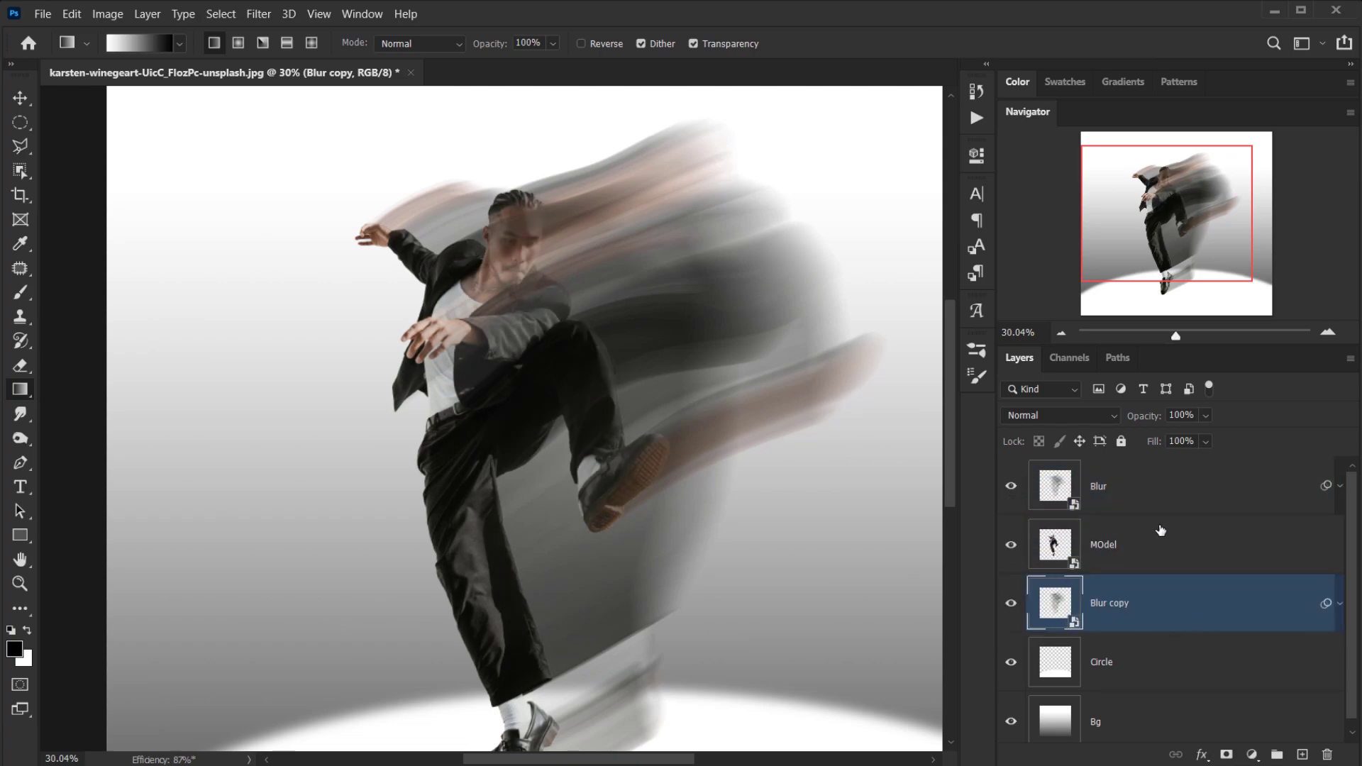
# Step: Compare the image with and without the upper Blur layer, and add a white layer mask to that layer
pyautogui.click(1095, 490)
pyautogui.click(1009, 488)
pyautogui.click(1009, 487)
pyautogui.click(1007, 488)
pyautogui.click(1008, 487)
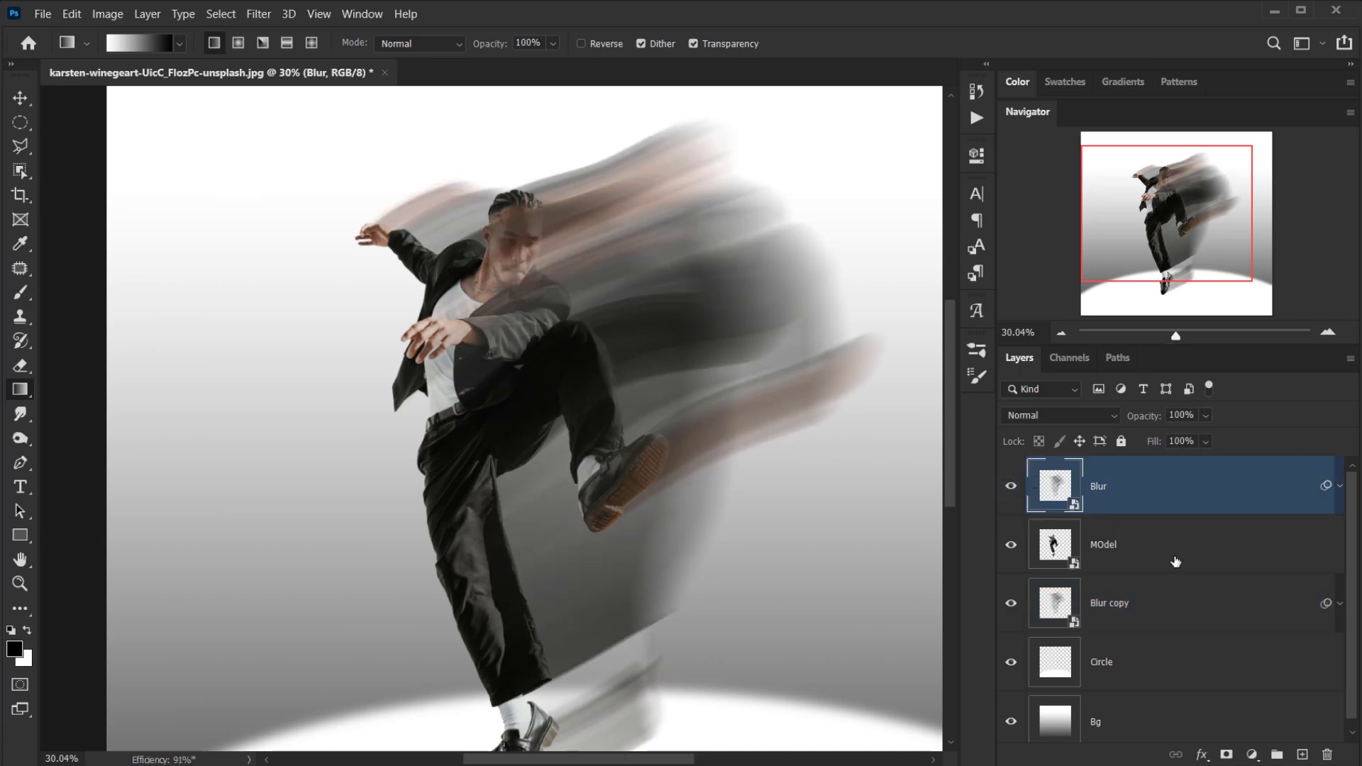
pyautogui.click(1227, 755)
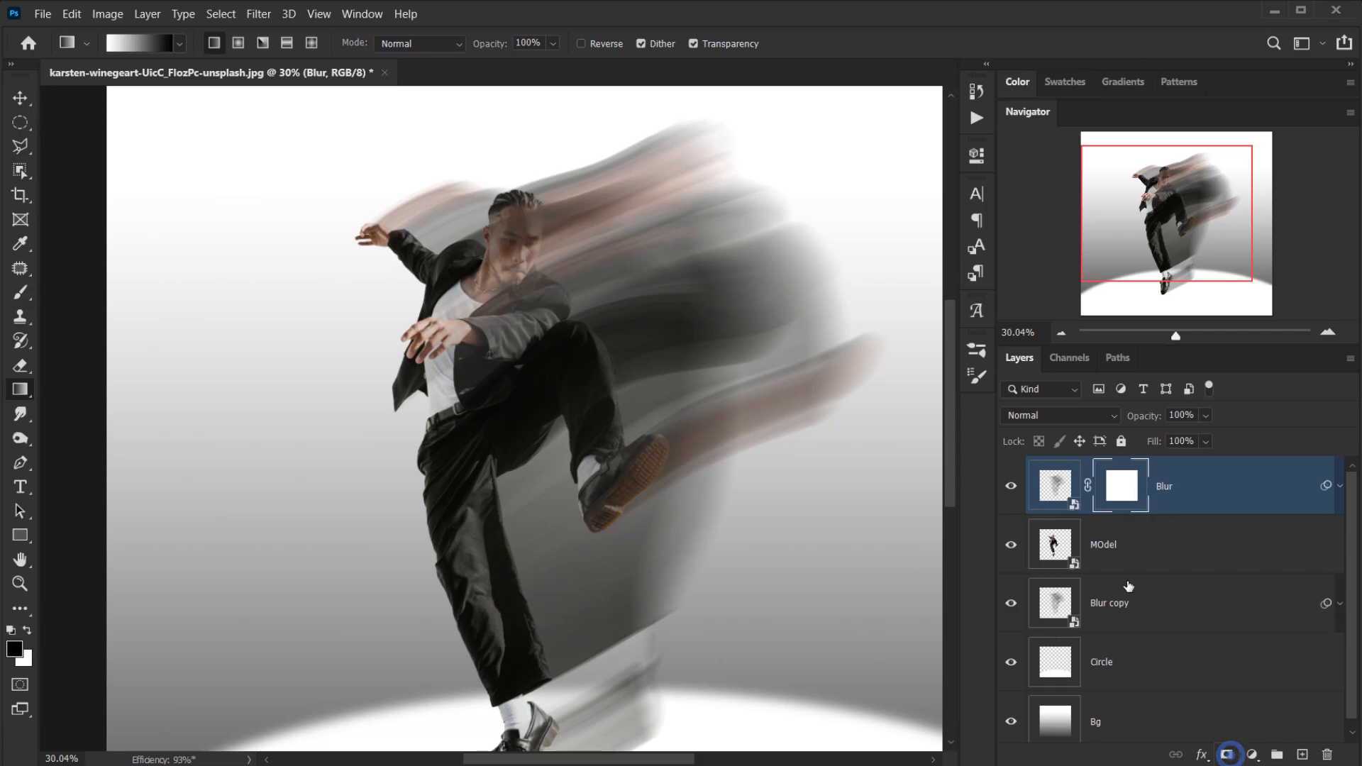
# Step: Paint black on the Blur layer's mask over the dancer's face with a soft brush at 5% flow to clear the blur there
pyautogui.press('b')
pyautogui.moveTo(441, 298); pyautogui.dragTo(355, 283)
pyautogui.scroll(2, 349, 267)
pyautogui.scroll(1, 349, 267)
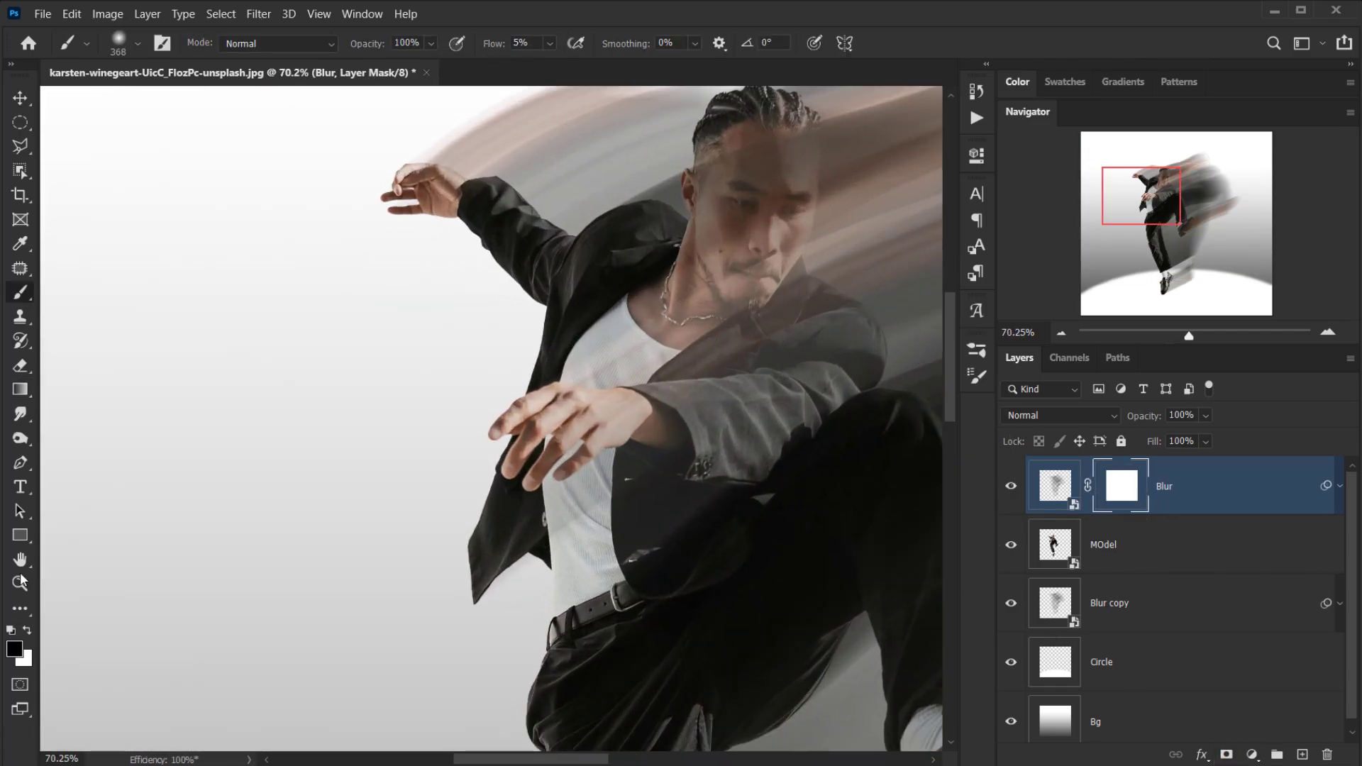
pyautogui.scroll(2, 398, 428)
pyautogui.moveTo(399, 428); pyautogui.dragTo(312, 478)
pyautogui.moveTo(546, 305)
pyautogui.mouseDown()
pyautogui.moveTo(528, 280)
pyautogui.moveTo(514, 365)
pyautogui.moveTo(510, 324)
pyautogui.moveTo(490, 401)
pyautogui.mouseUp()
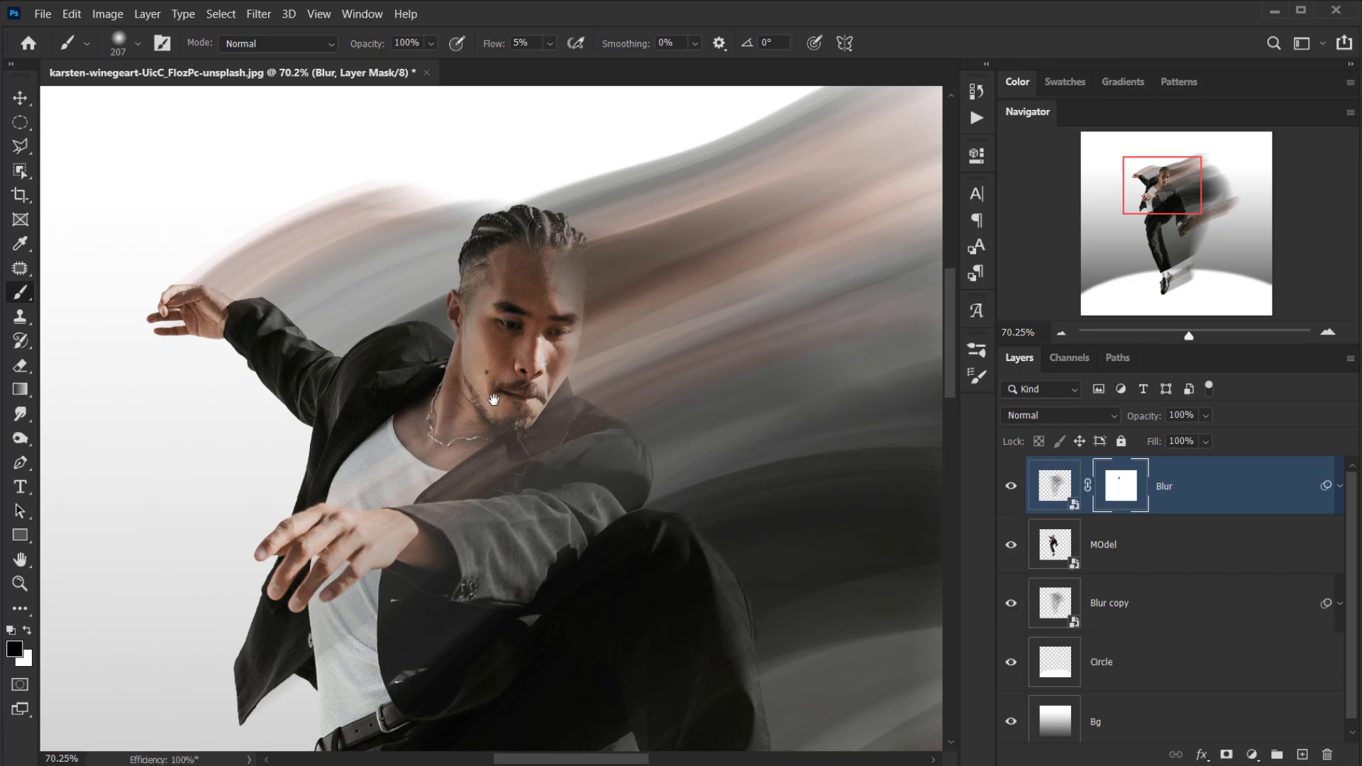
pyautogui.scroll(-3, 471, 395)
pyautogui.moveTo(532, 267)
pyautogui.mouseDown()
pyautogui.moveTo(454, 270)
pyautogui.moveTo(499, 475)
pyautogui.moveTo(364, 359)
pyautogui.mouseUp()
pyautogui.scroll(-6, 575, 620)
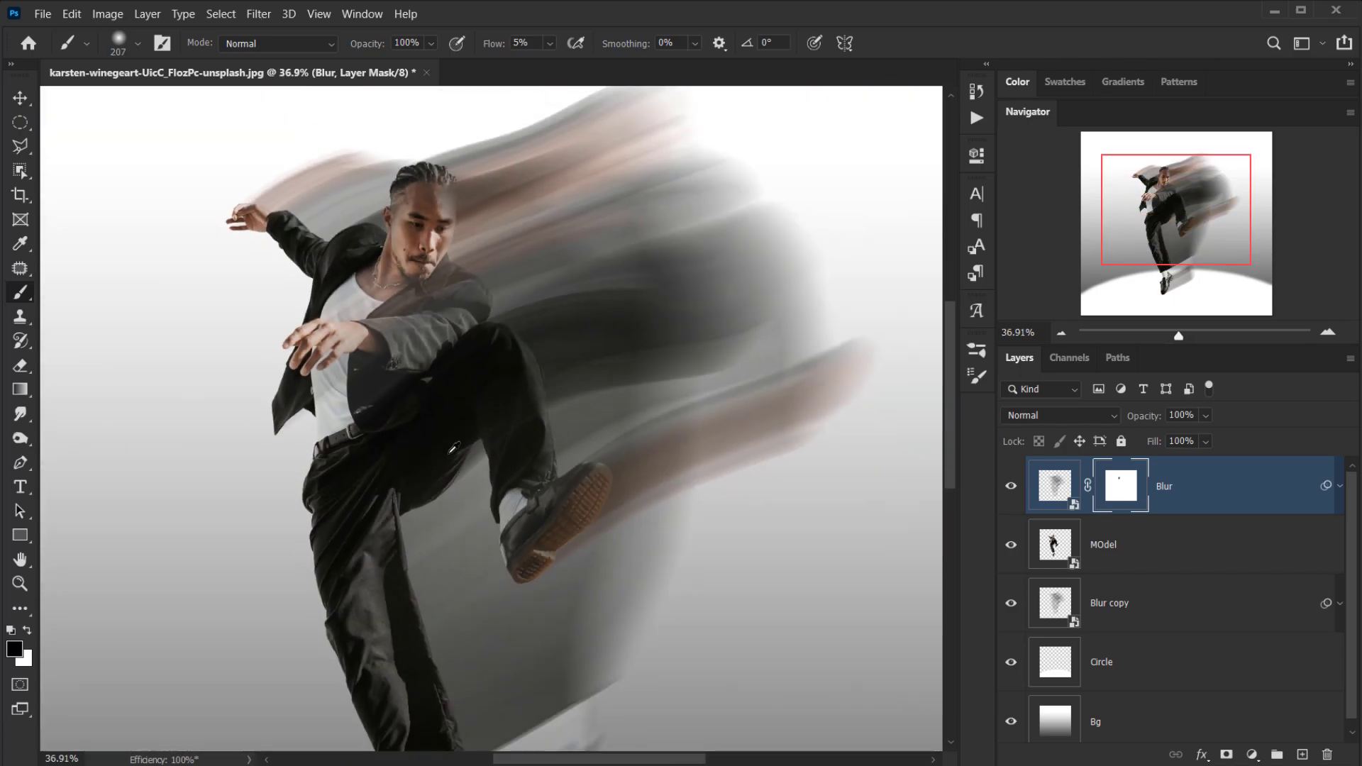
pyautogui.scroll(-1, 547, 556)
pyautogui.scroll(3, 547, 556)
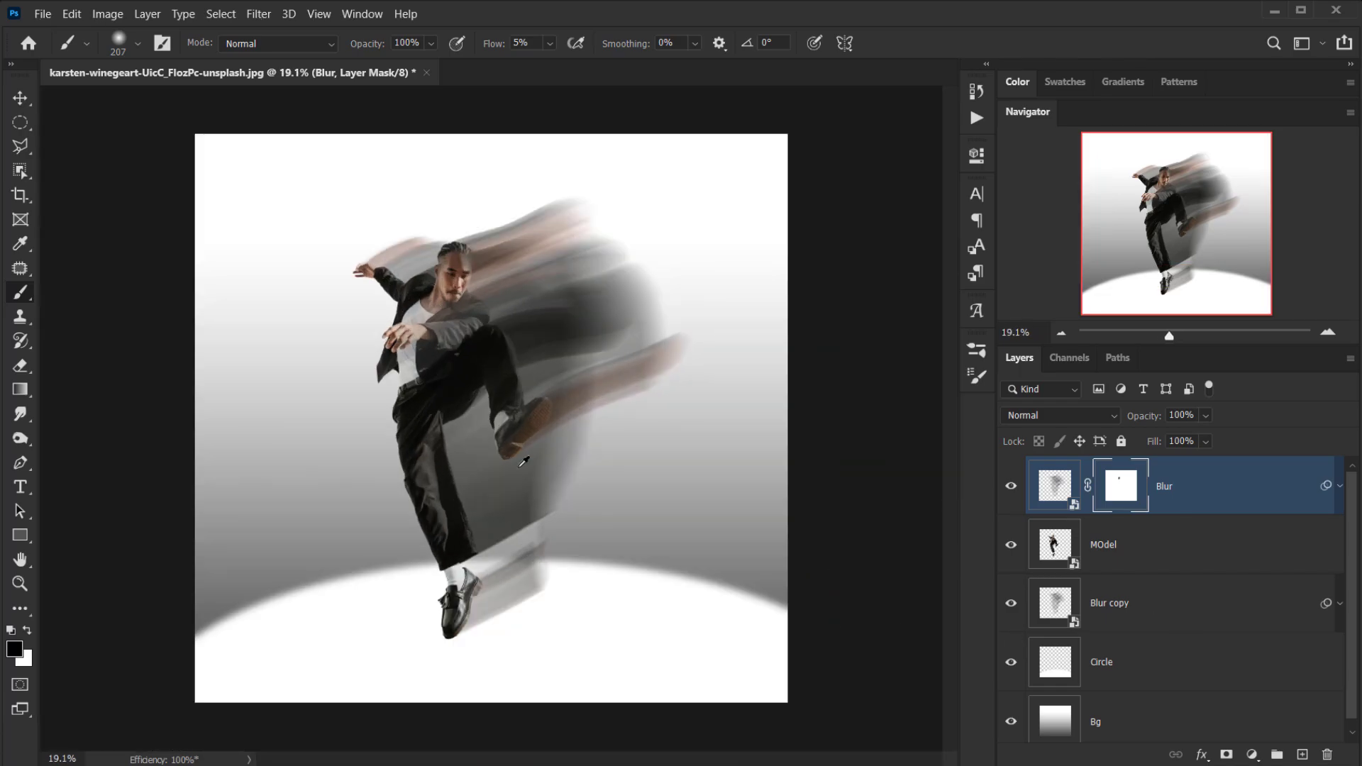
# Step: Add a Gradient Map adjustment above the masked Blur layer and clip it to that layer
pyautogui.click(1219, 496)
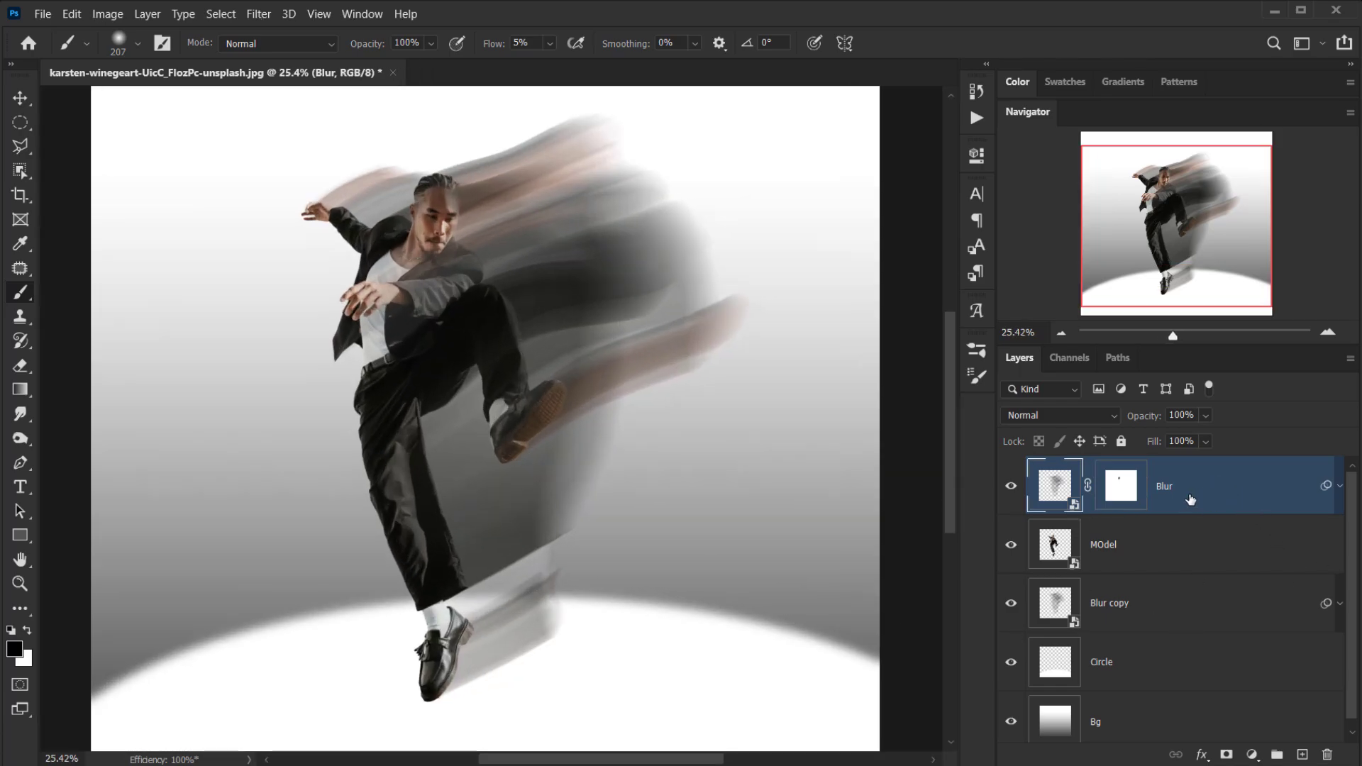
pyautogui.click(1011, 486)
pyautogui.click(1011, 486)
pyautogui.click(1250, 756)
pyautogui.click(1270, 729)
pyautogui.click(816, 466)
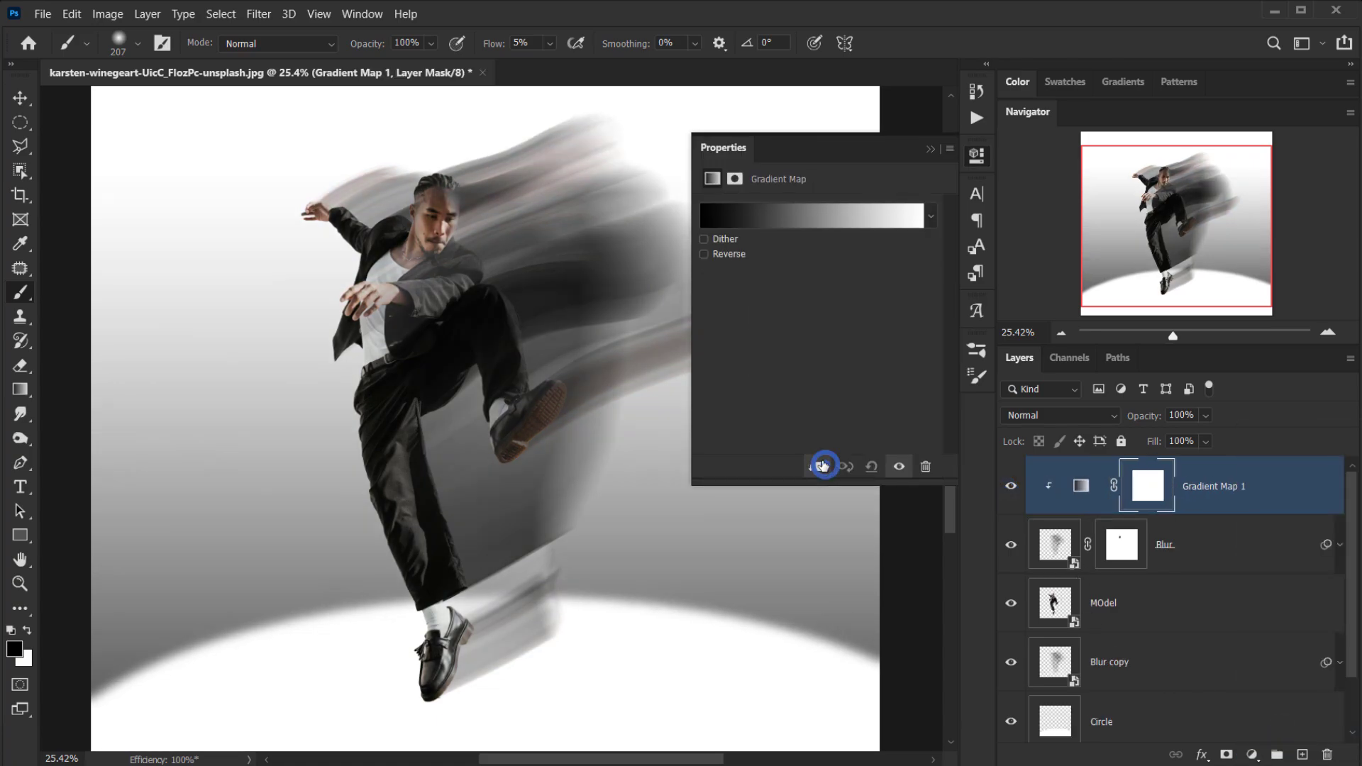
# Step: Open the clipped Gradient Map's gradient for editing and expand the Gradients preset group
pyautogui.click(1218, 552)
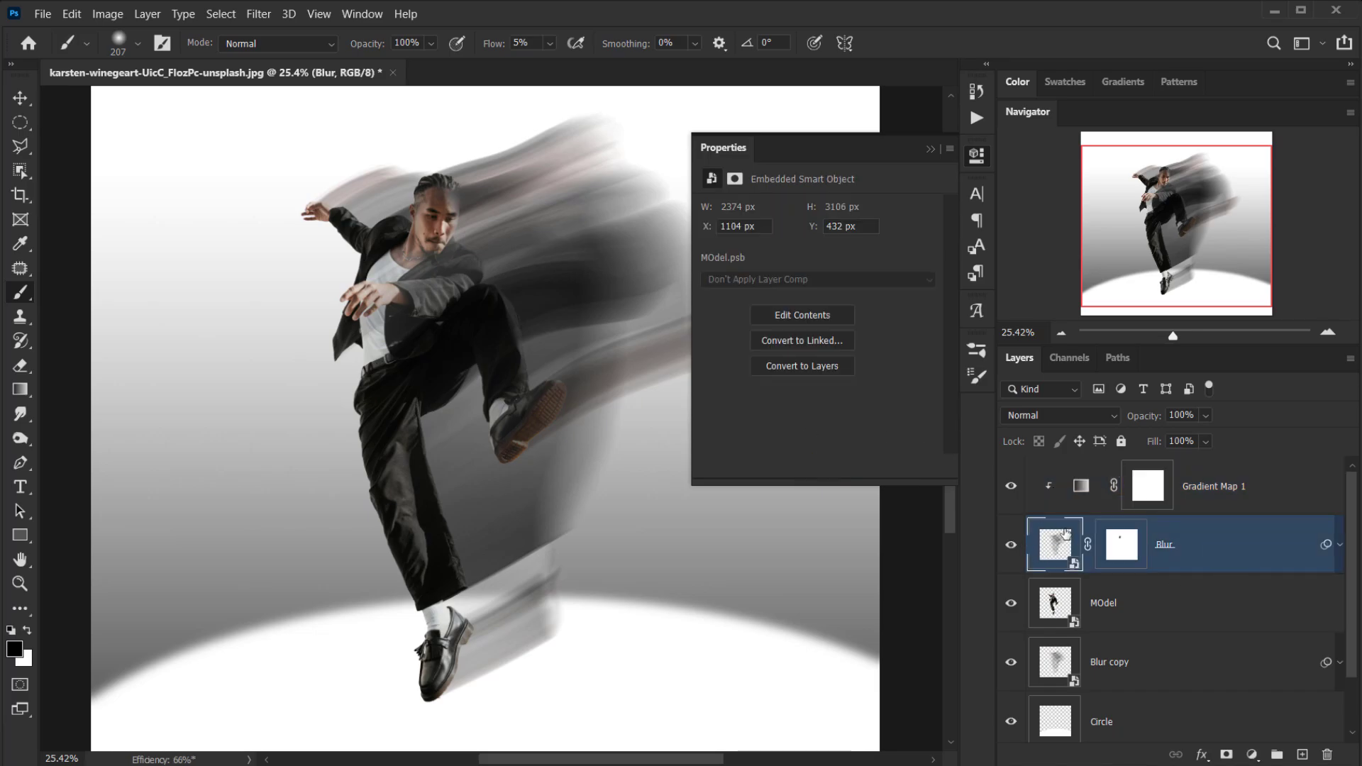
pyautogui.click(1090, 481)
pyautogui.click(1093, 479)
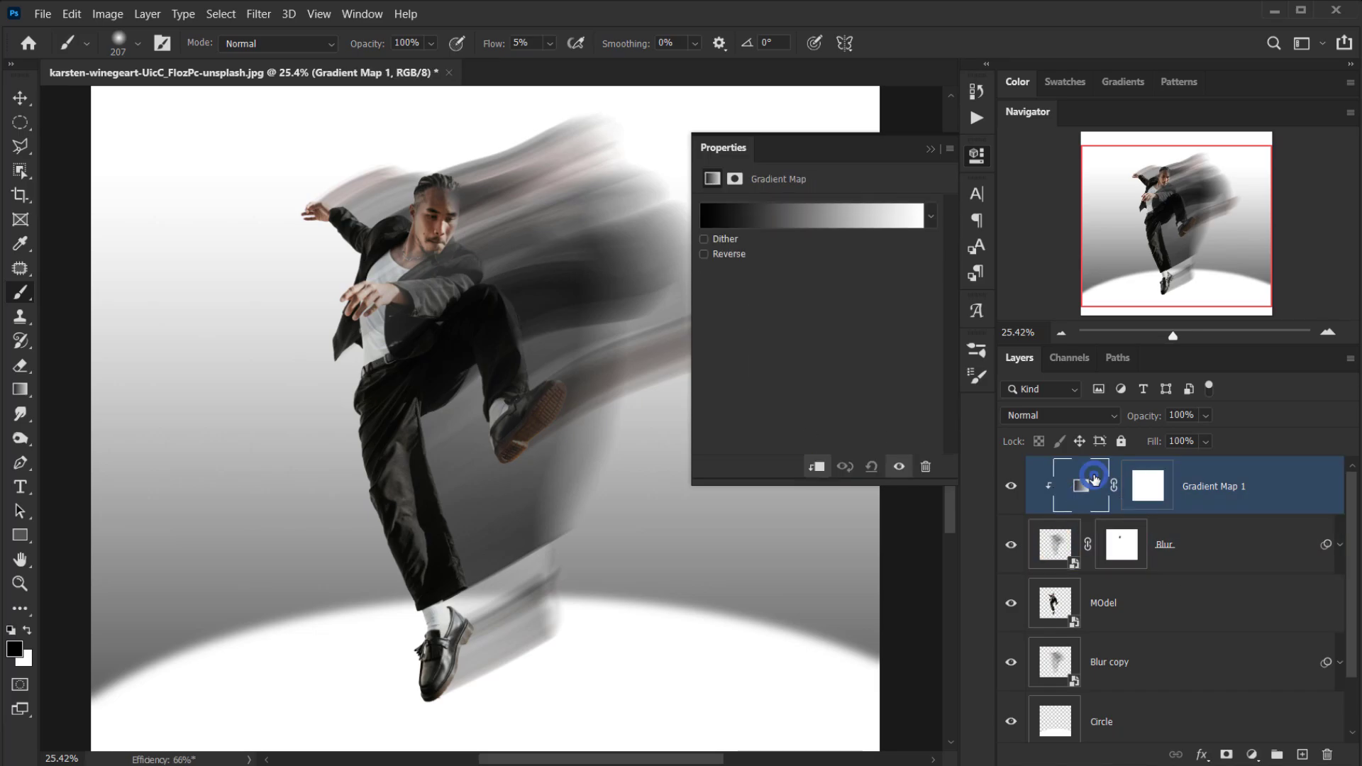
pyautogui.click(828, 209)
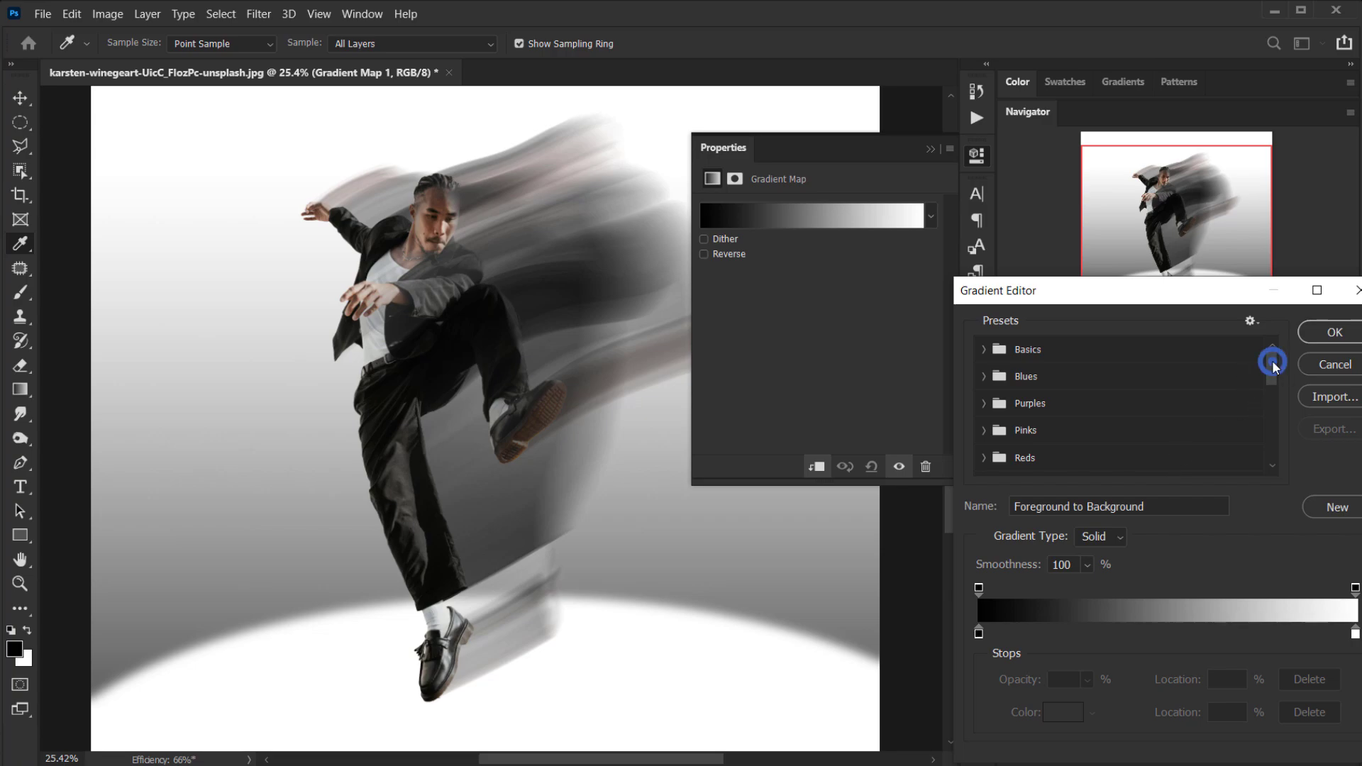
pyautogui.moveTo(1271, 361); pyautogui.dragTo(1280, 462)
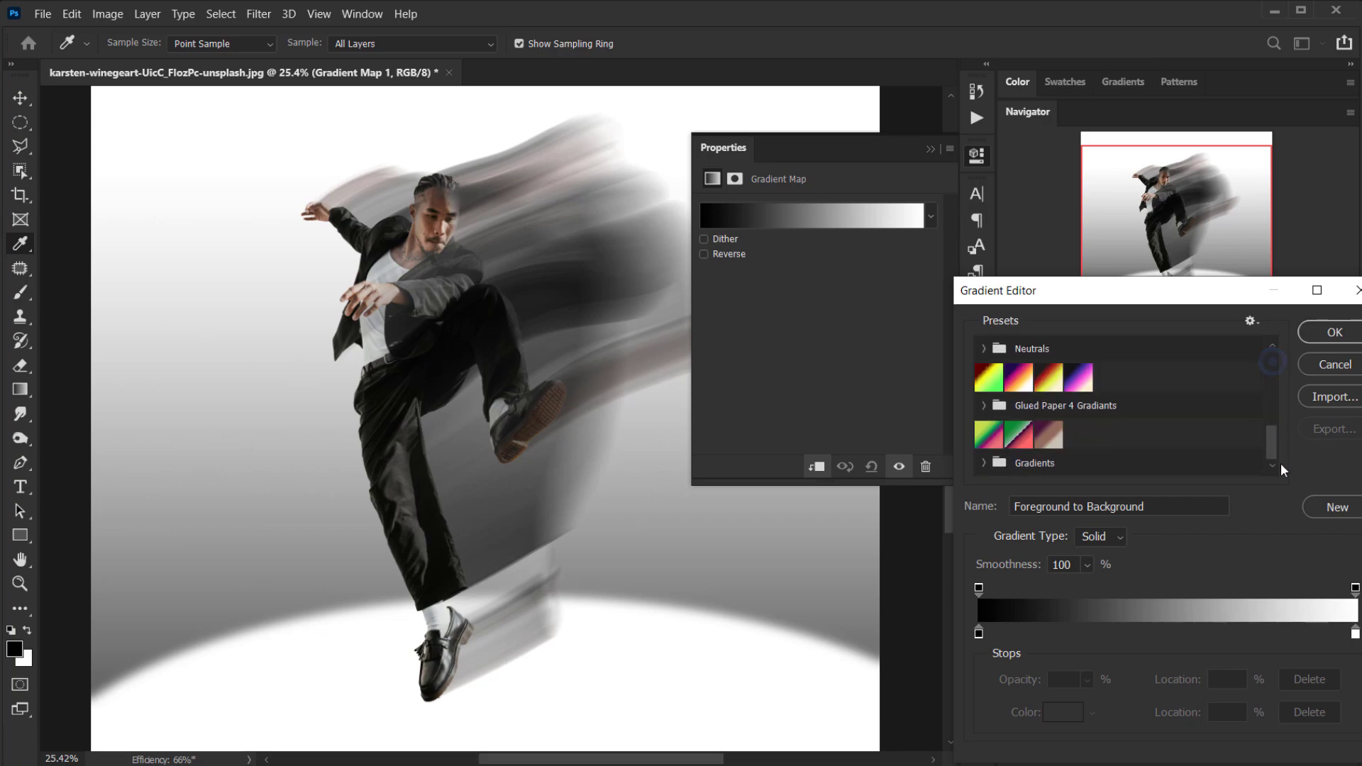
pyautogui.click(985, 461)
# Step: Try several presets from the Gradients group on the blur, including navy-red-yellow, peach-purple, blue-lavender, cream-magenta and cream-brown
pyautogui.click(1004, 420)
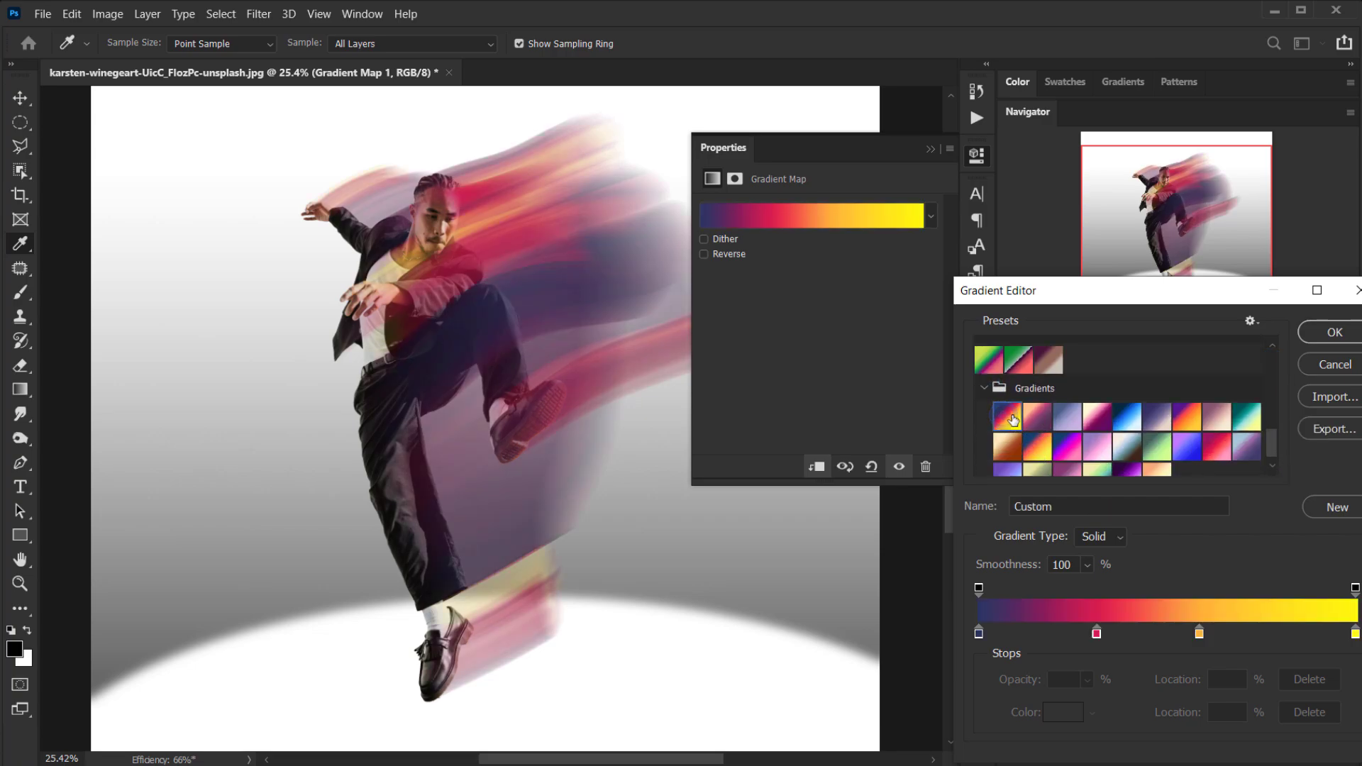
pyautogui.click(1038, 420)
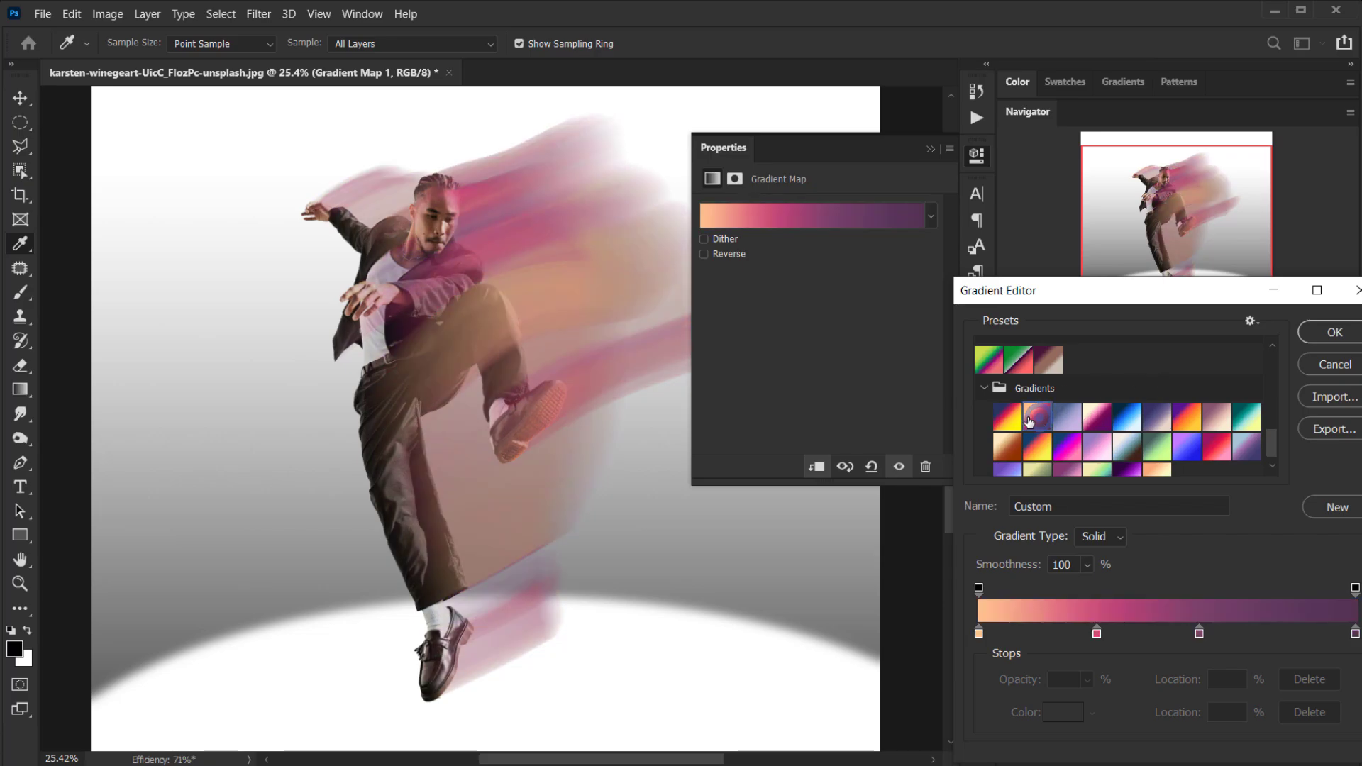
pyautogui.click(1067, 417)
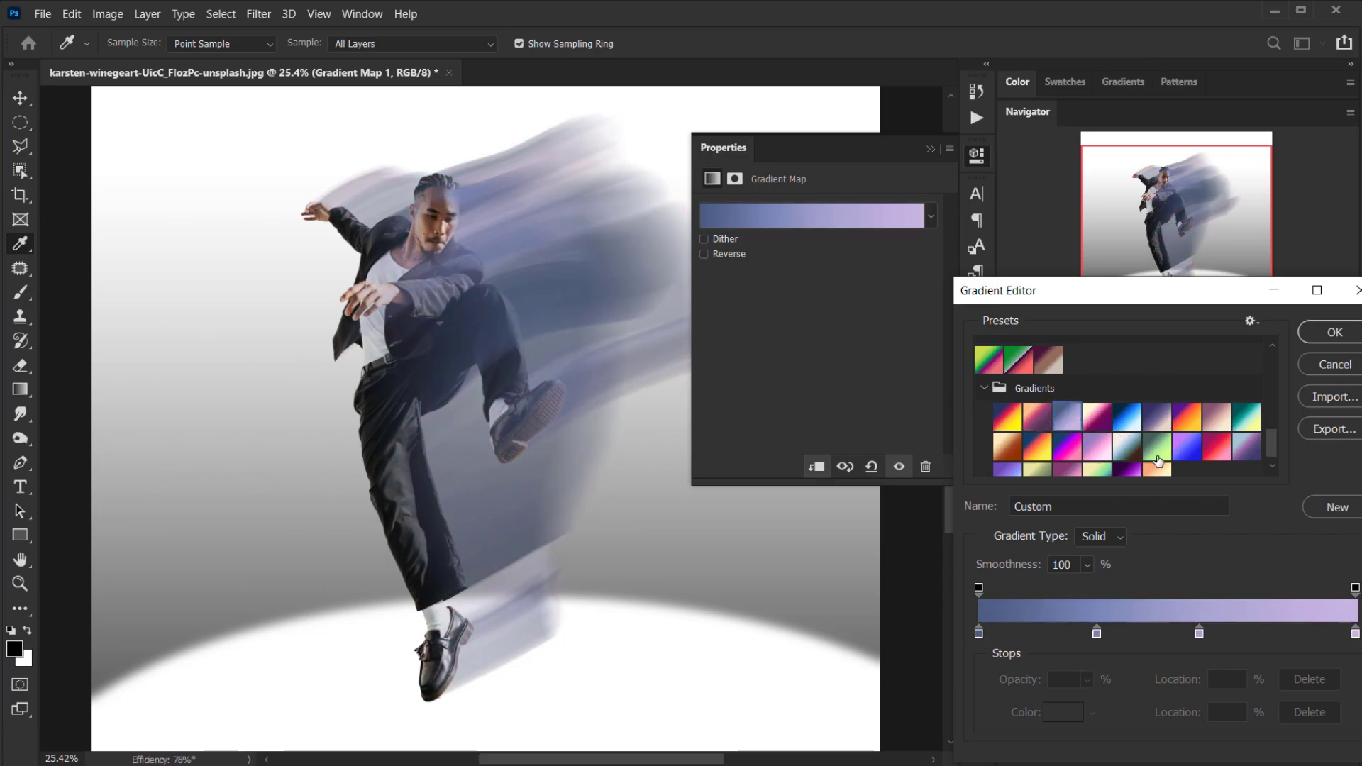
pyautogui.click(1127, 428)
pyautogui.click(1098, 420)
pyautogui.scroll(-1, 1104, 433)
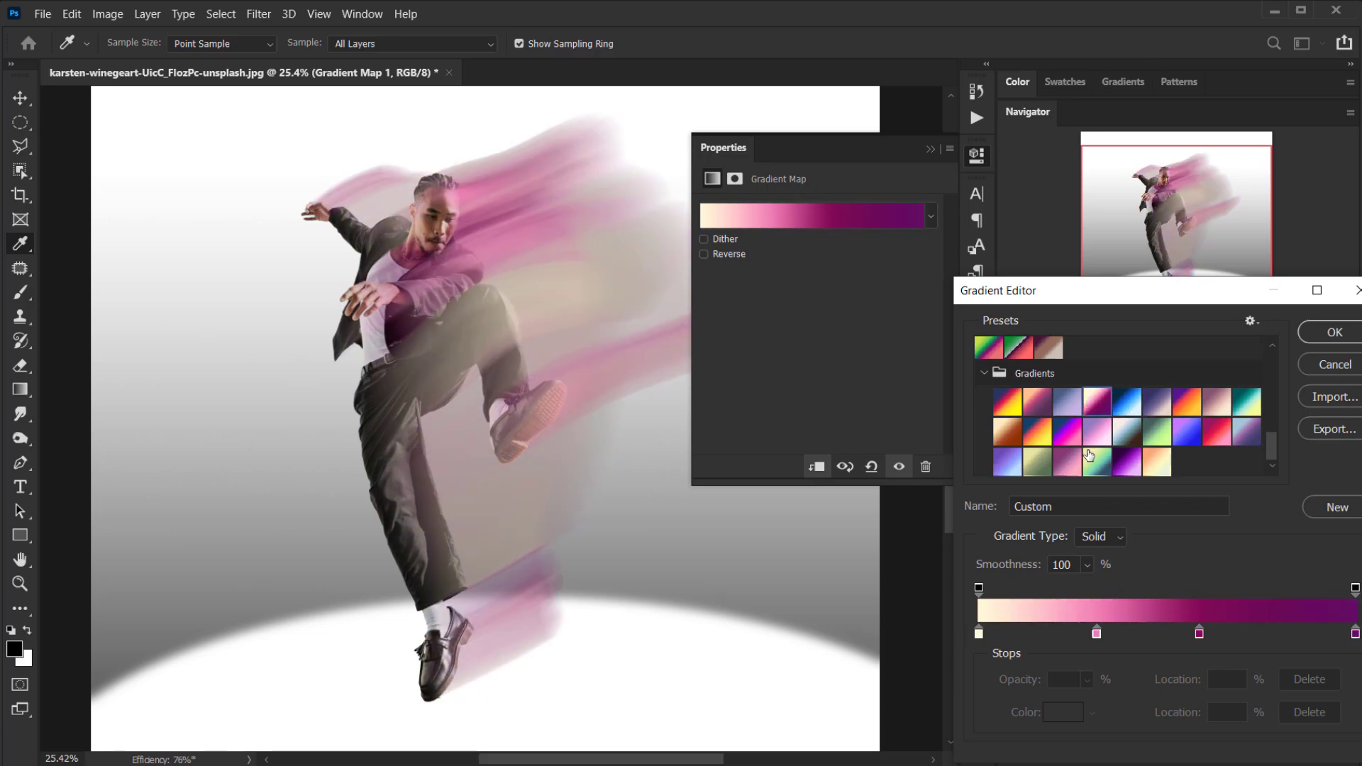
pyautogui.click(1004, 404)
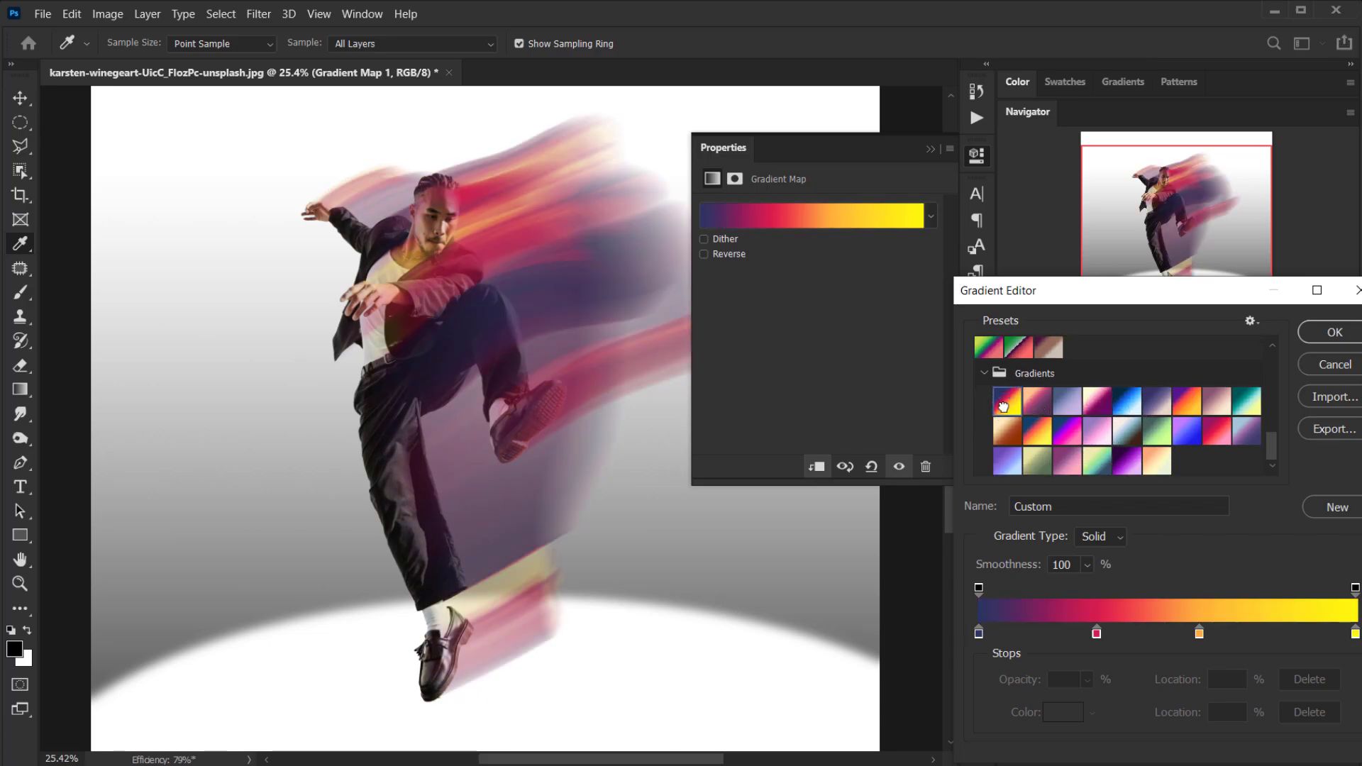
pyautogui.click(1017, 429)
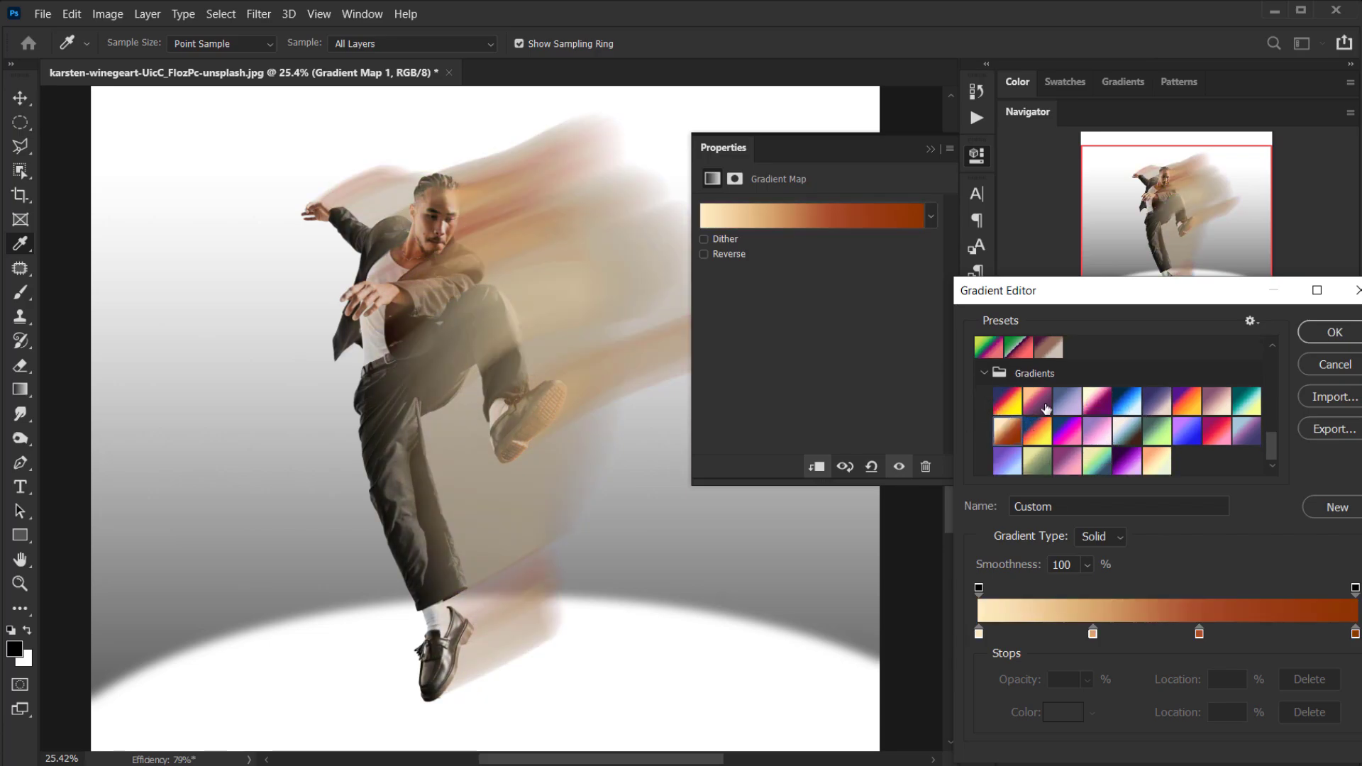
pyautogui.click(1045, 409)
# Step: Apply the purple-red-orange-yellow preset to the Gradient Map after comparing it with the navy-red-yellow and red ones
pyautogui.click(1186, 402)
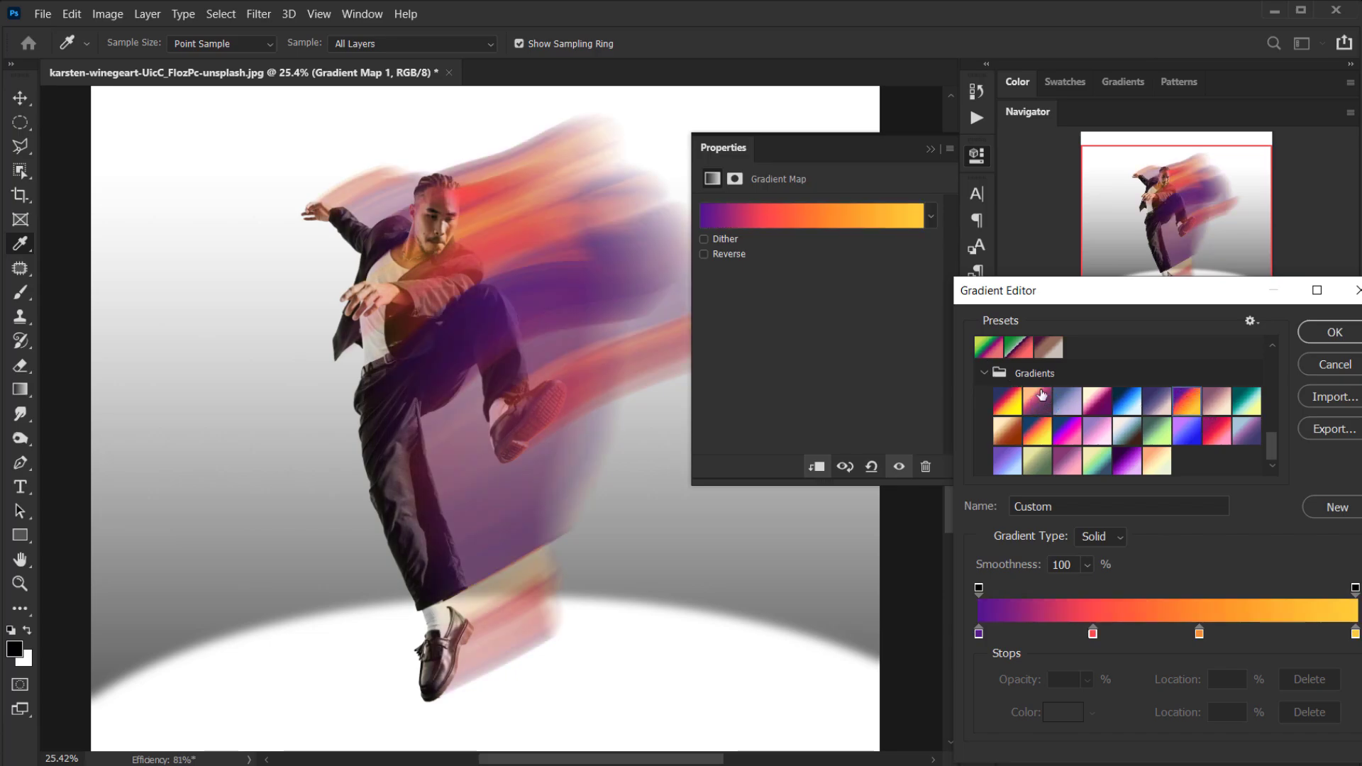
pyautogui.click(1006, 403)
pyautogui.click(1186, 403)
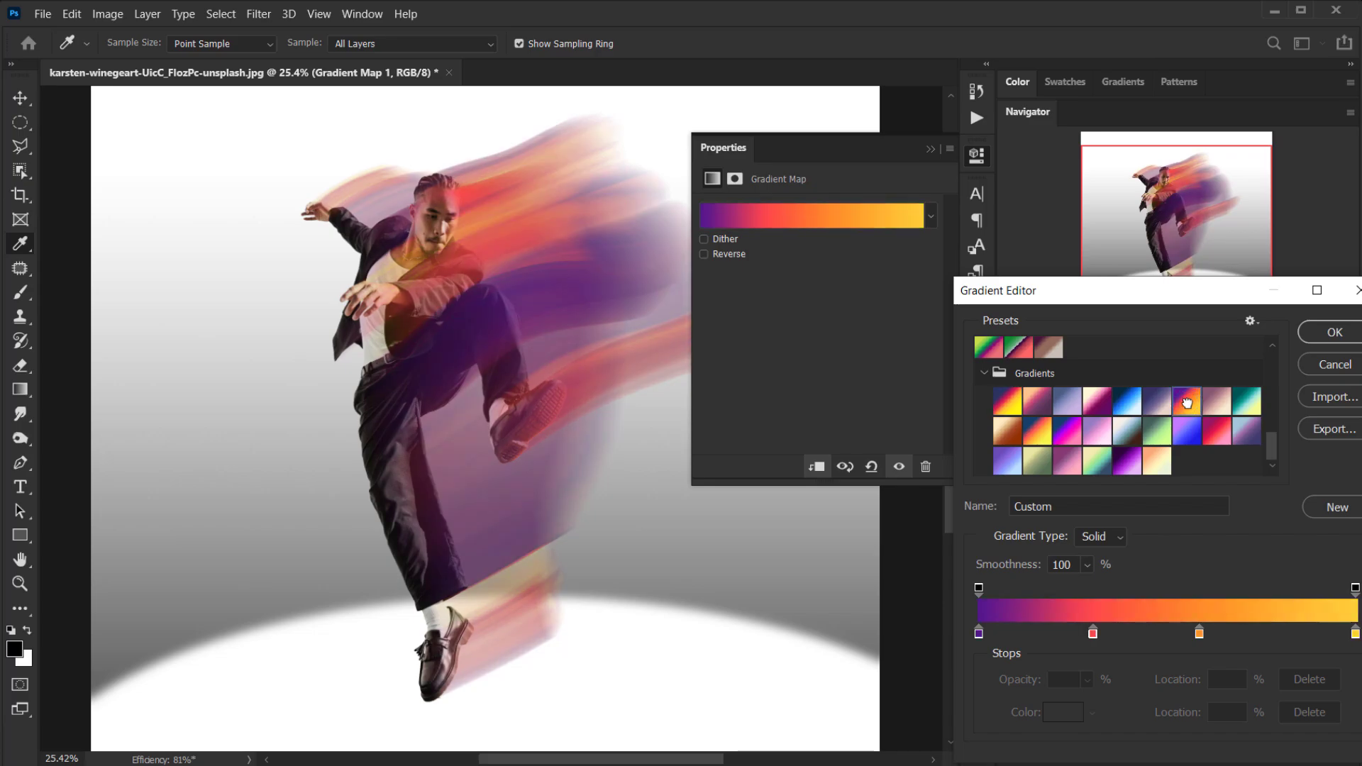
pyautogui.click(1013, 394)
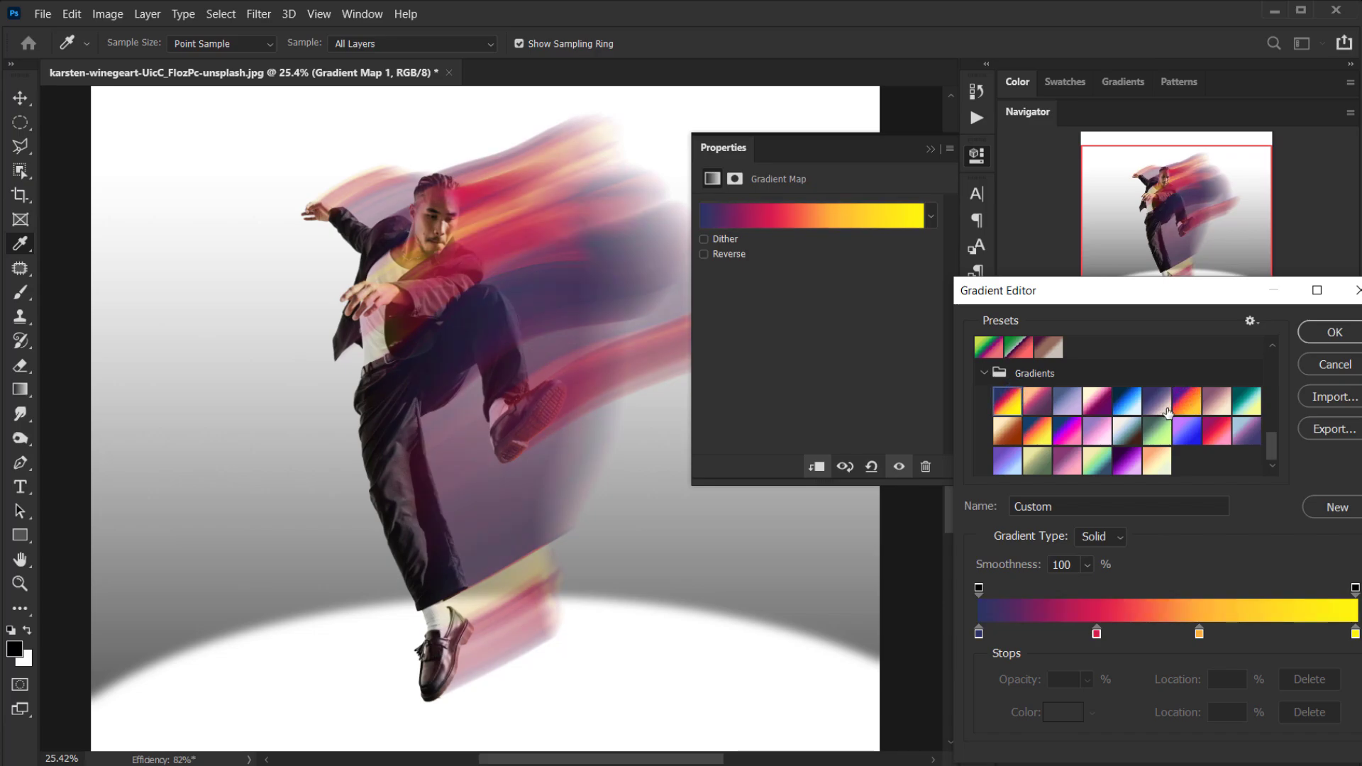
pyautogui.click(1187, 403)
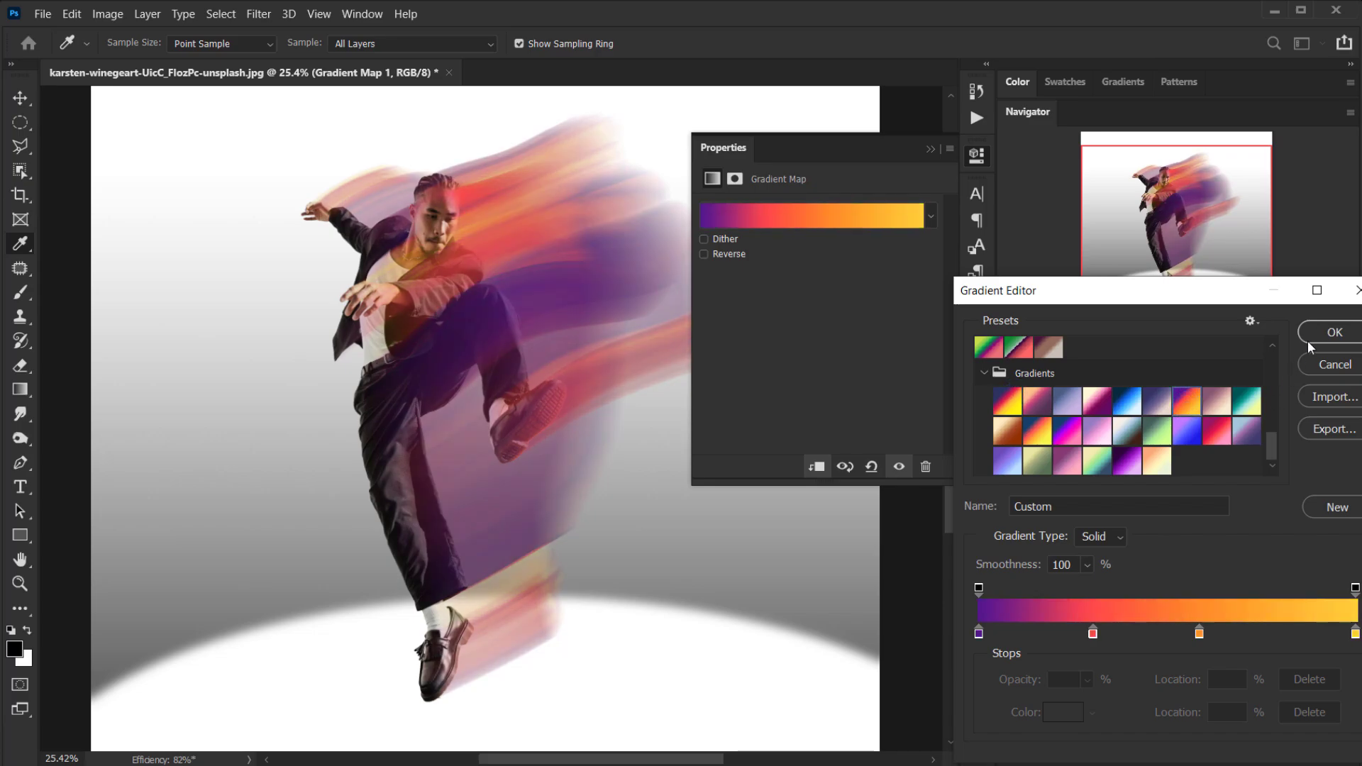
pyautogui.click(1213, 430)
pyautogui.click(1185, 404)
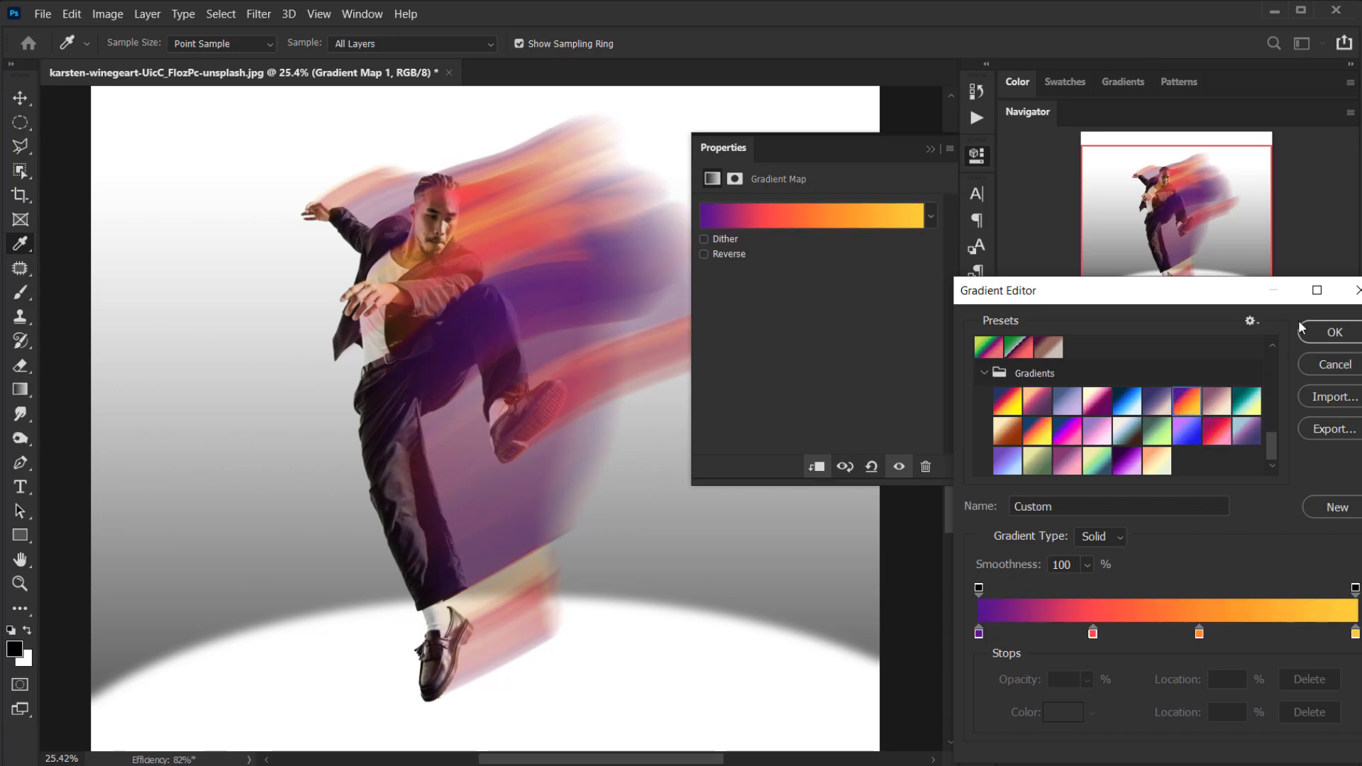
pyautogui.click(1327, 332)
pyautogui.click(934, 148)
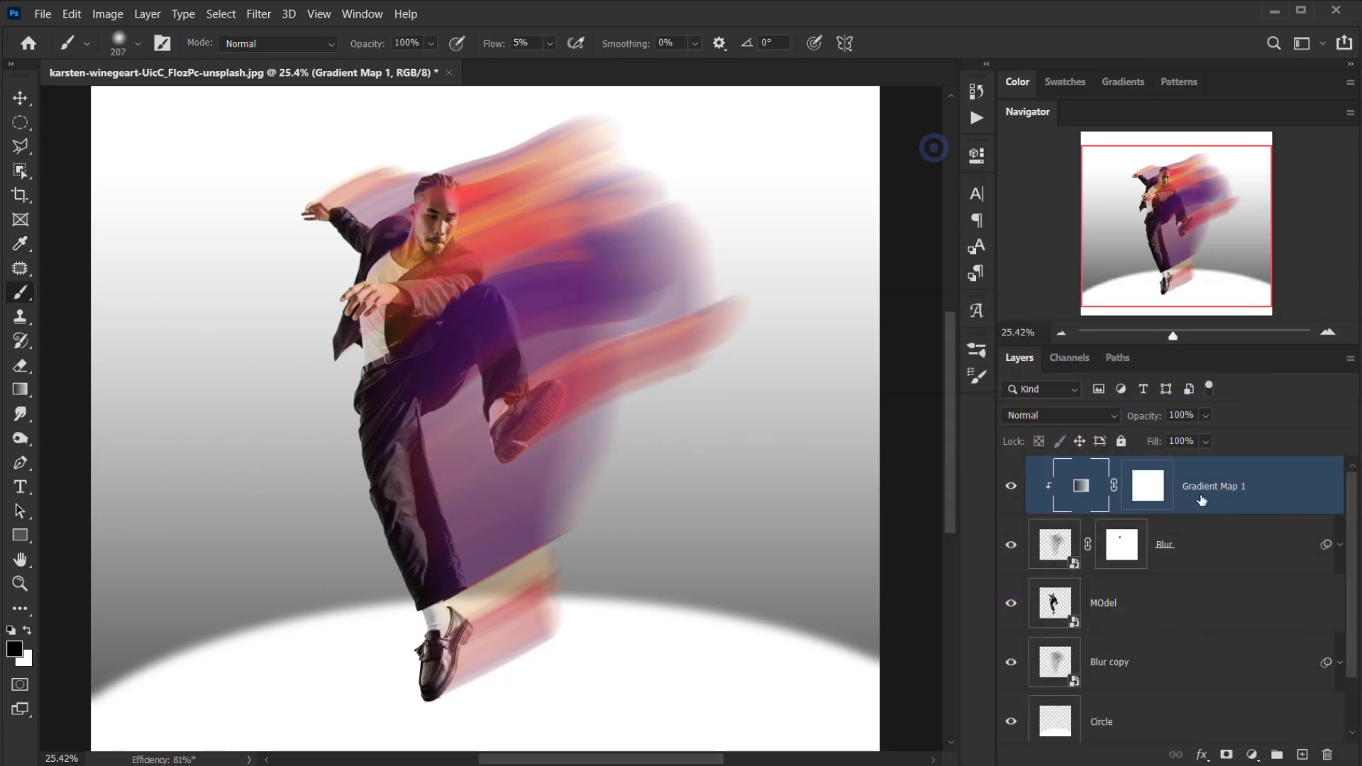
# Step: Add a Gradient Map adjustment above the Blur copy layer and clip it to that layer
pyautogui.click(1201, 595)
pyautogui.scroll(-1, 1172, 650)
pyautogui.click(1147, 605)
pyautogui.click(1014, 595)
pyautogui.click(1014, 595)
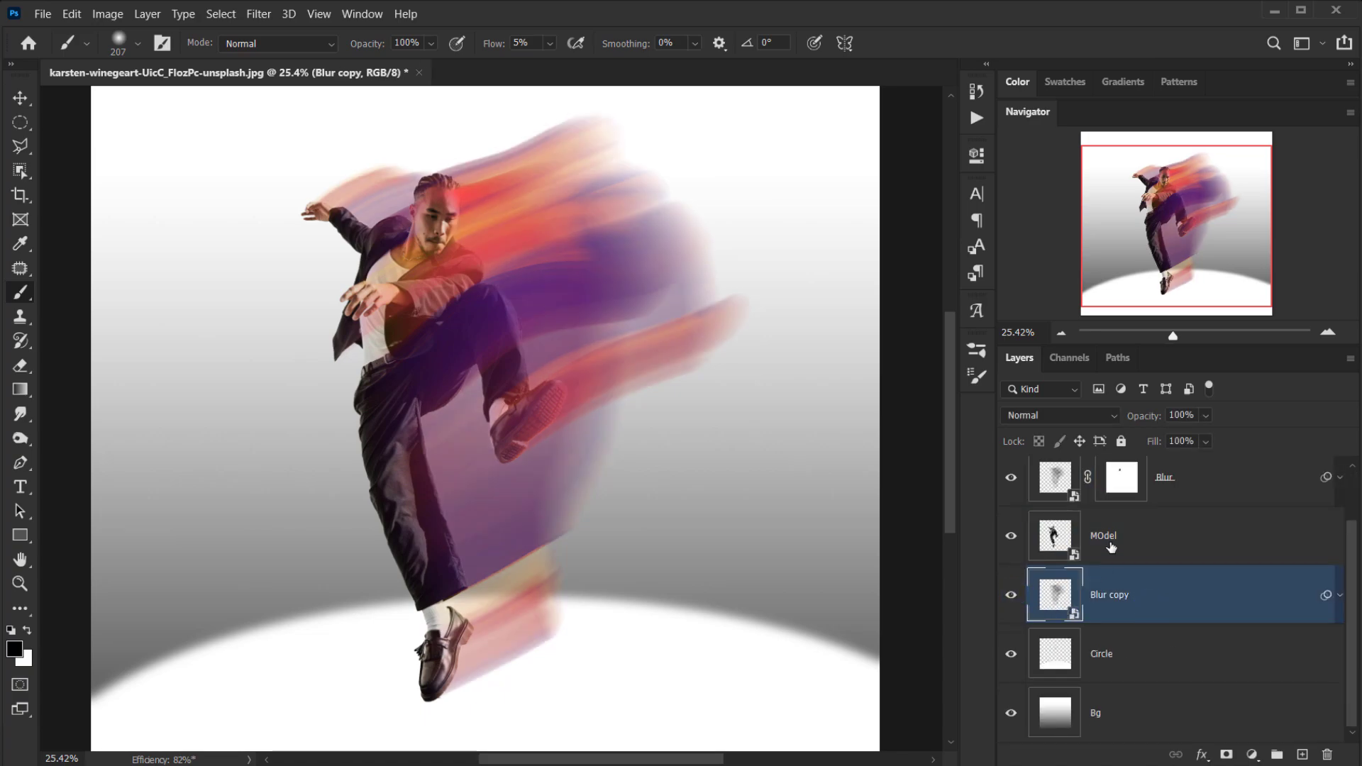
pyautogui.click(1254, 755)
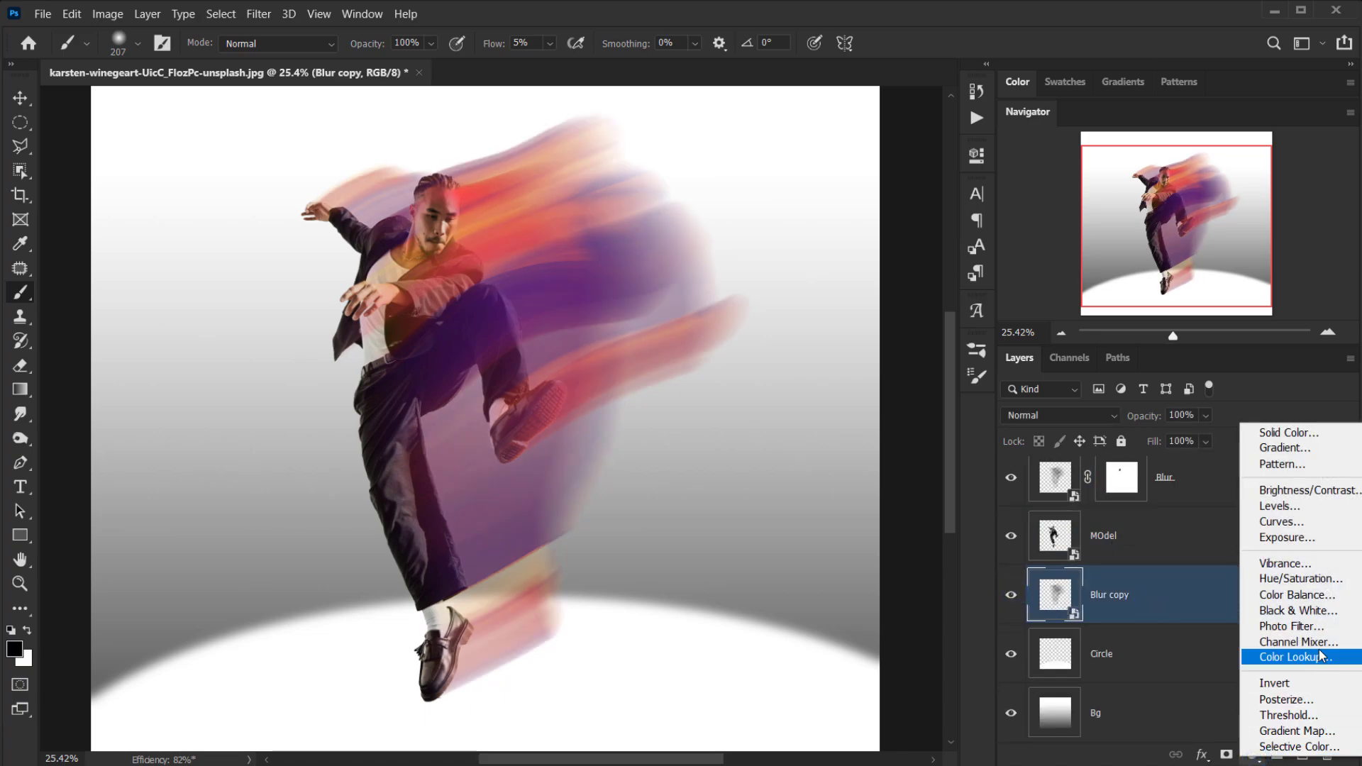
pyautogui.click(1297, 731)
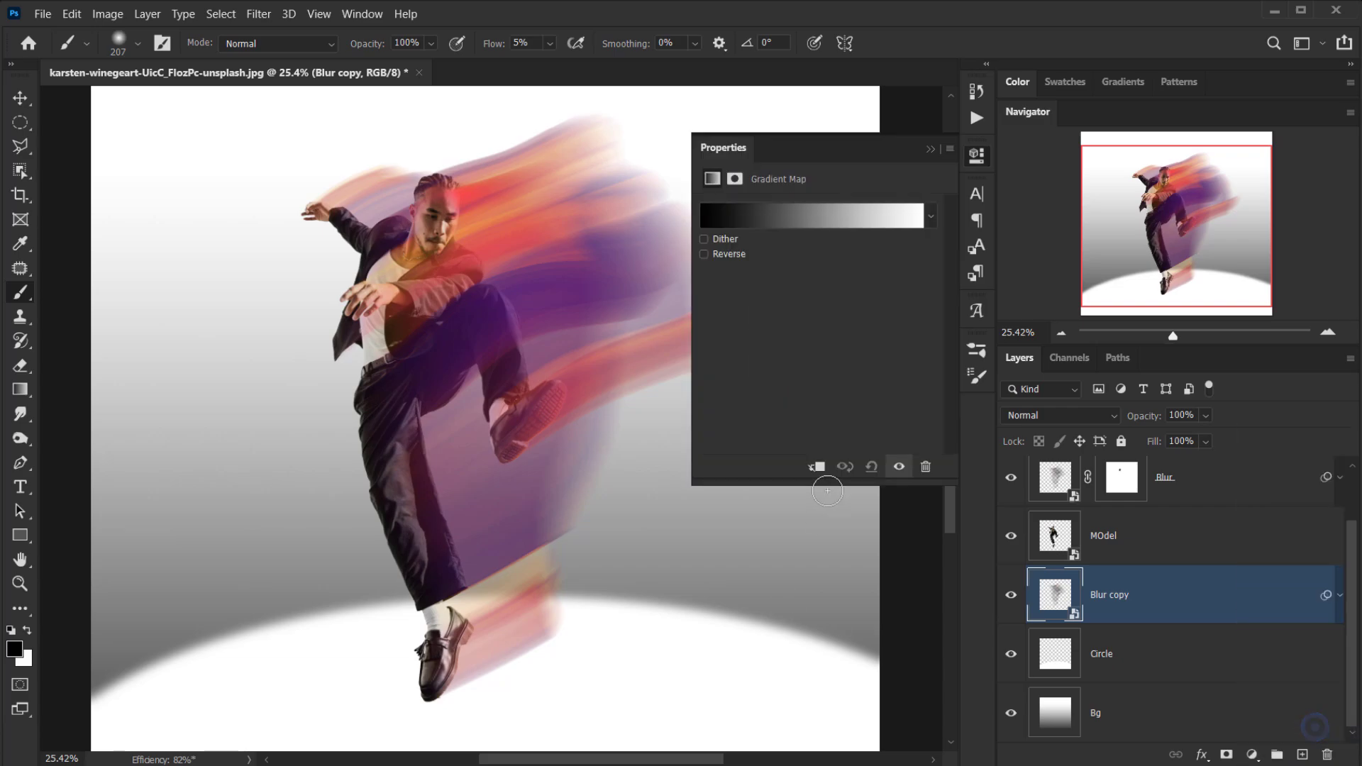
pyautogui.click(818, 468)
pyautogui.click(1162, 647)
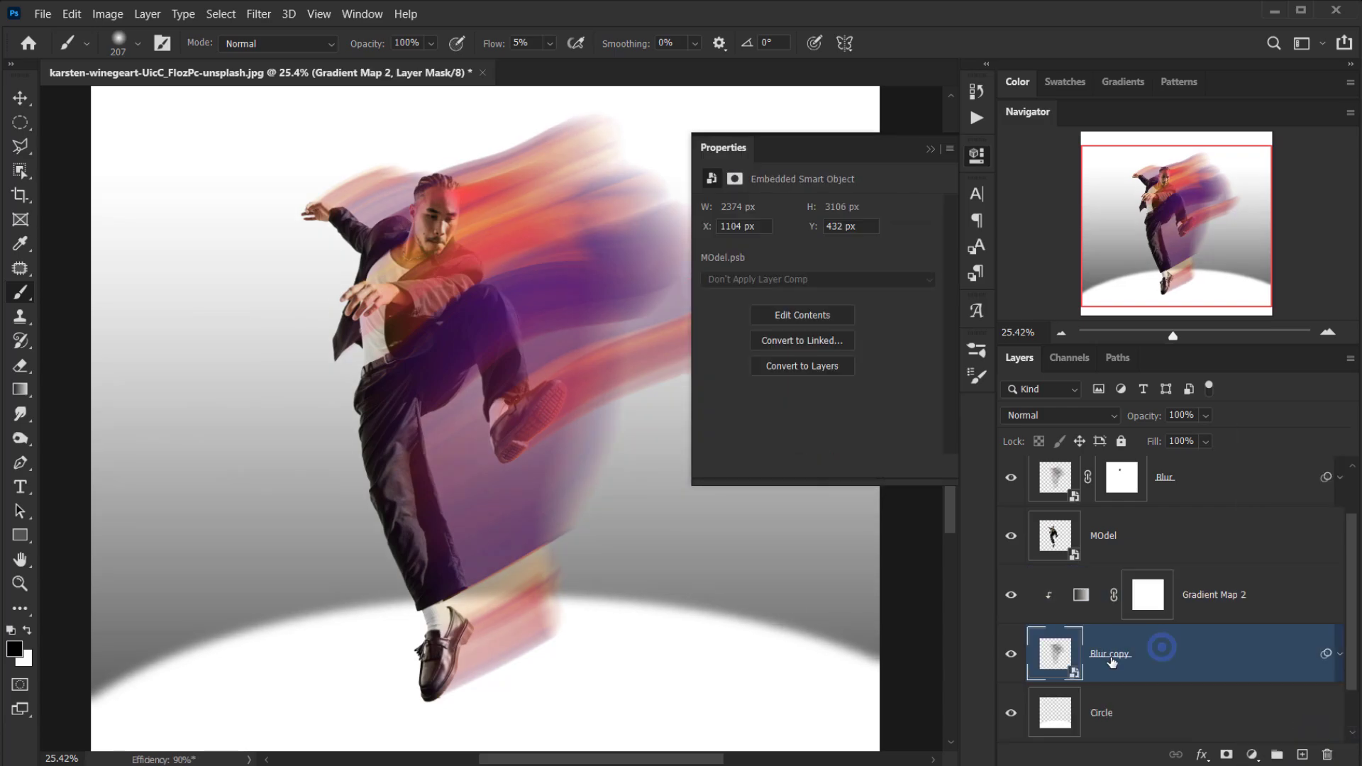
pyautogui.click(1091, 601)
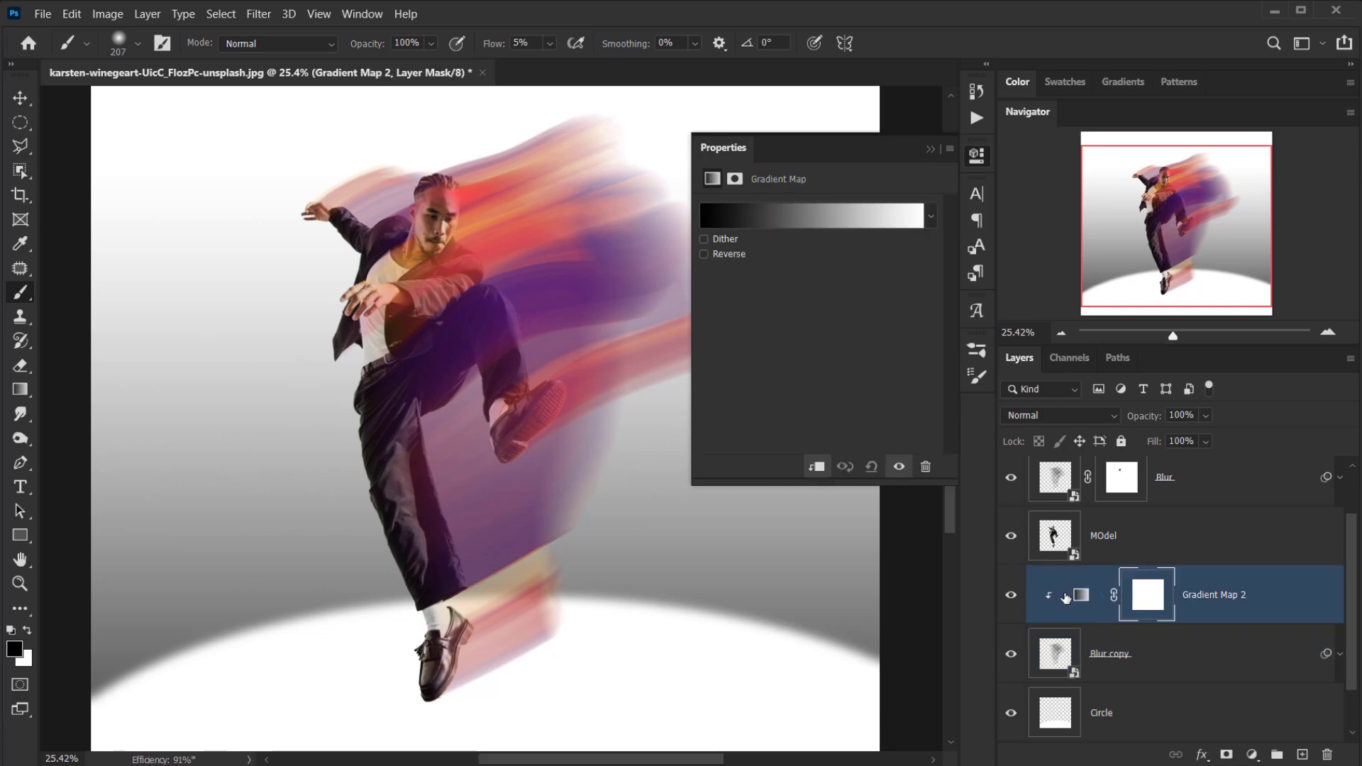
# Step: Apply the purple-red-orange-yellow preset from the Gradients group to Gradient Map 2 after comparing it with the magenta-red-pink one
pyautogui.click(816, 220)
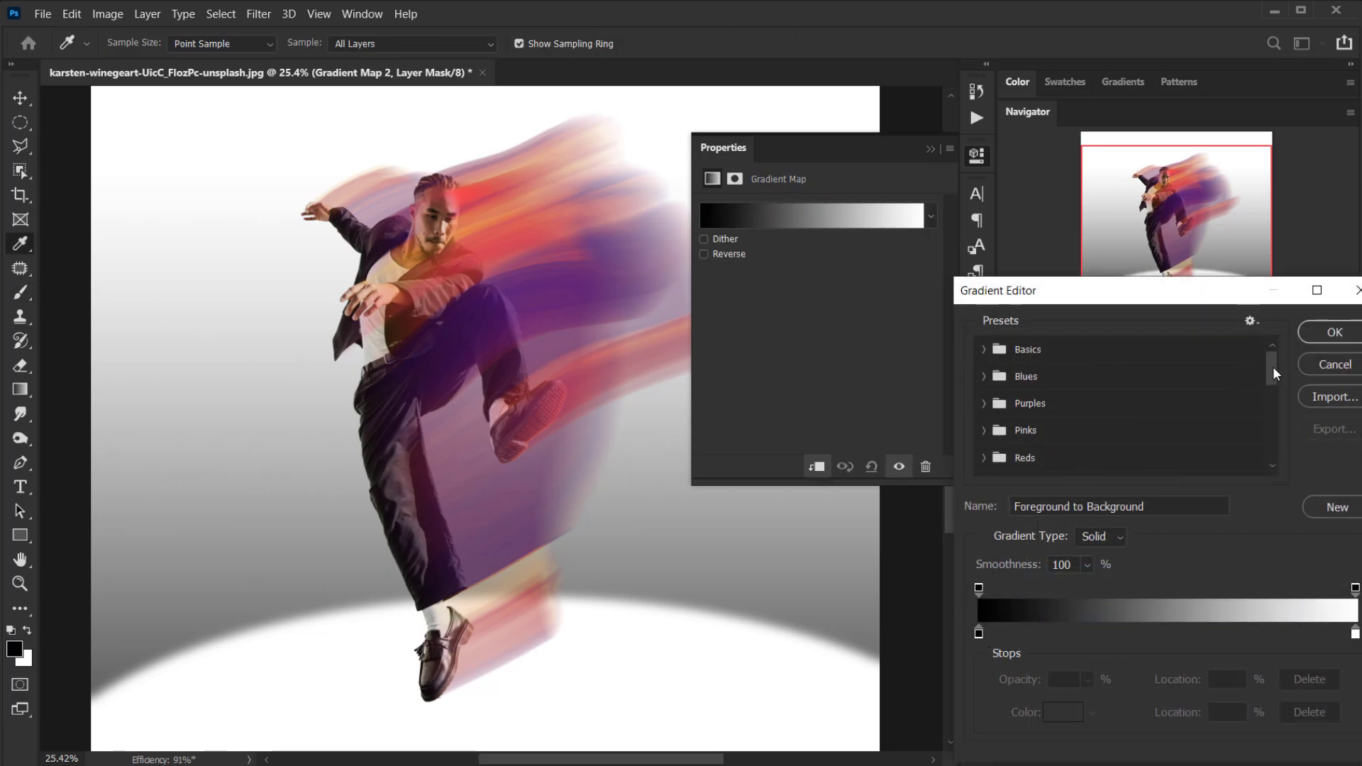
pyautogui.moveTo(1272, 366); pyautogui.dragTo(1273, 428)
pyautogui.click(986, 464)
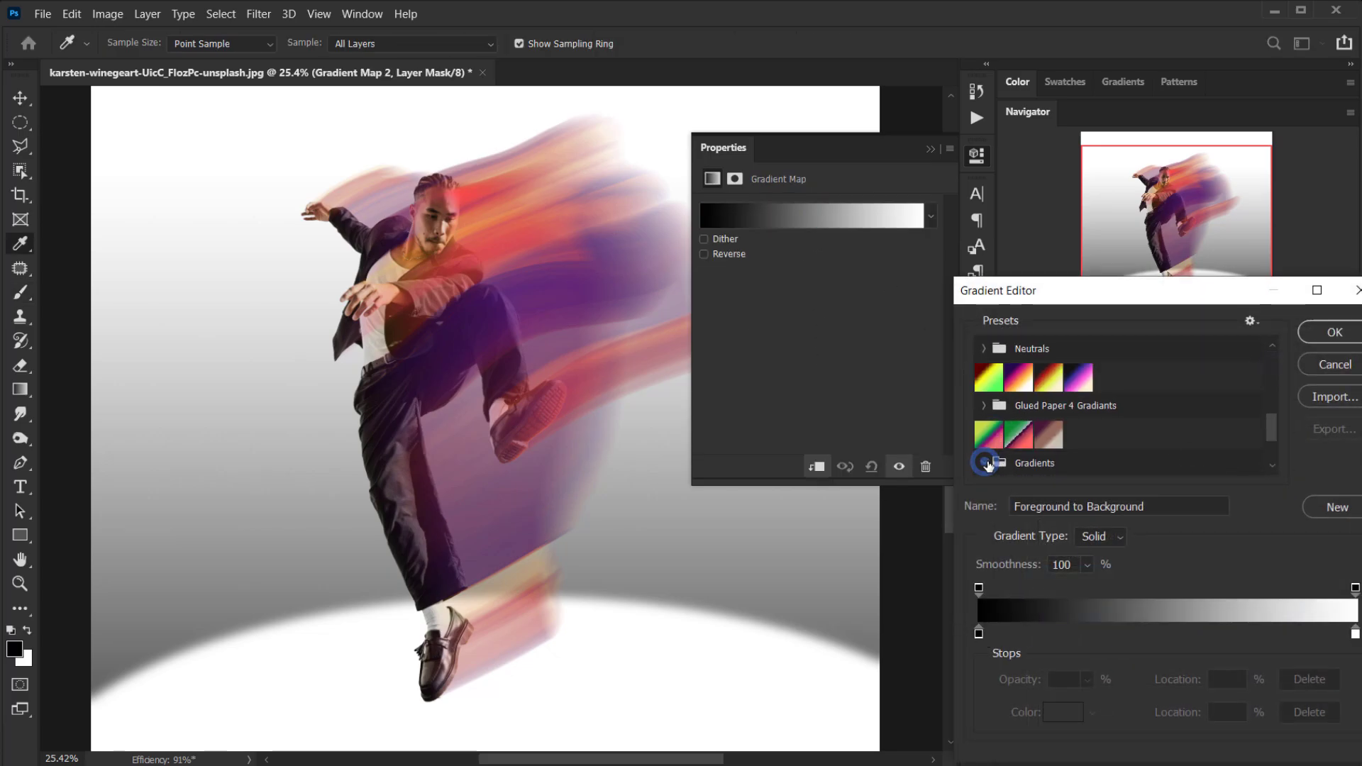
pyautogui.scroll(-1, 1177, 461)
pyautogui.click(1179, 403)
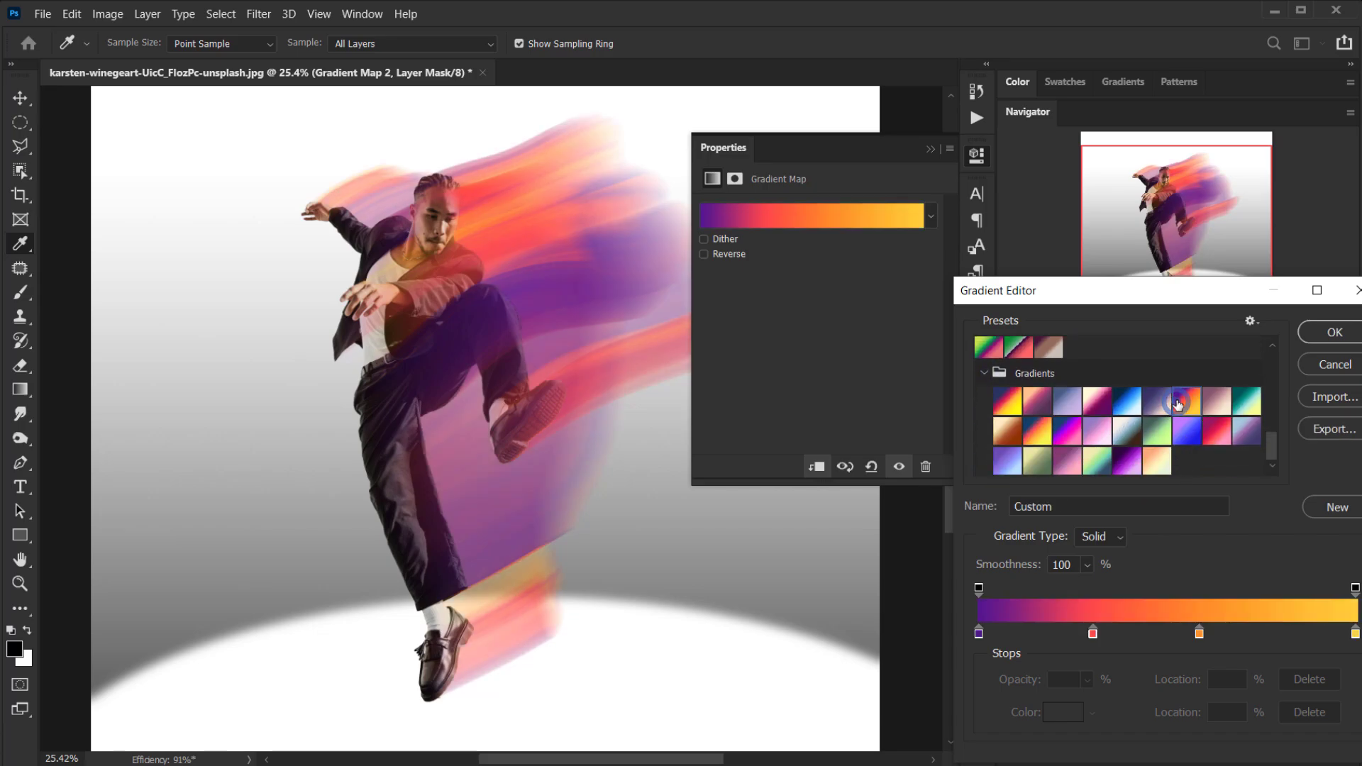
pyautogui.click(1212, 434)
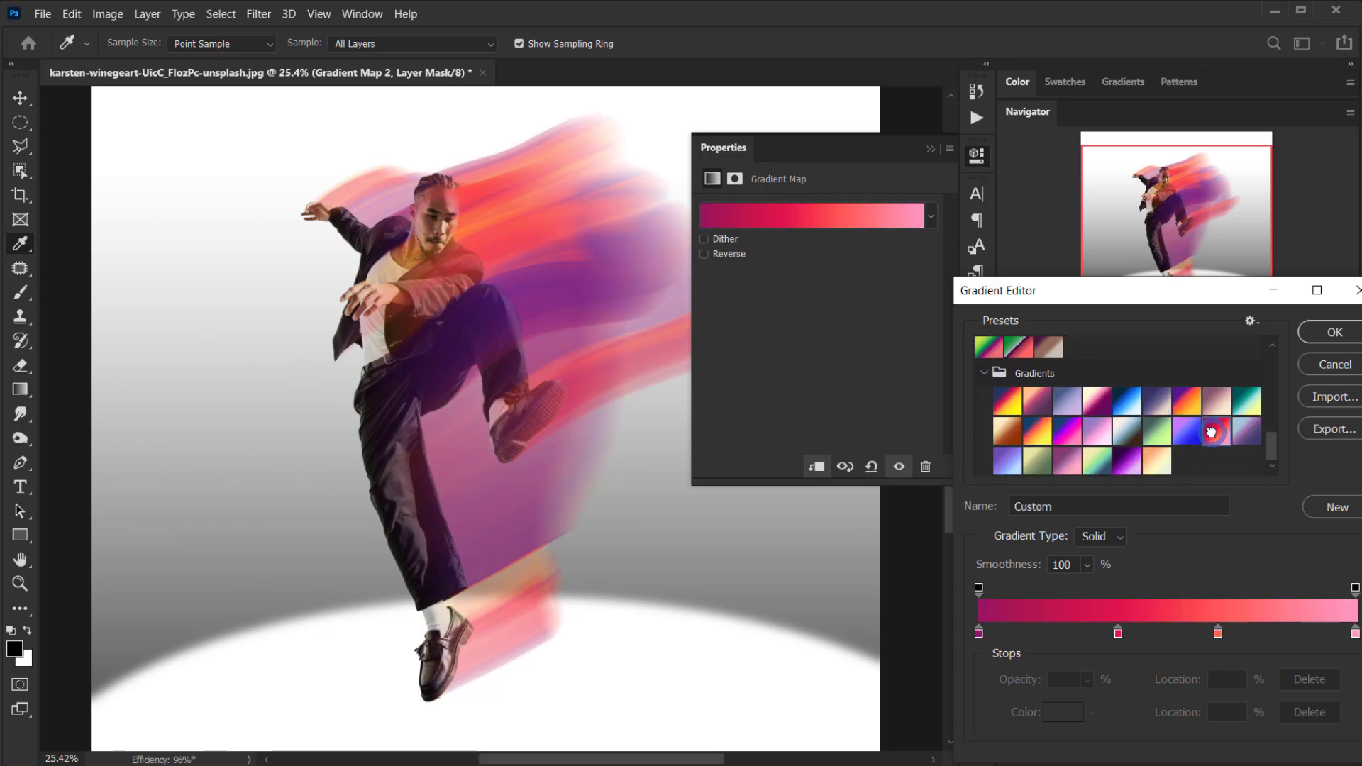
pyautogui.click(1190, 408)
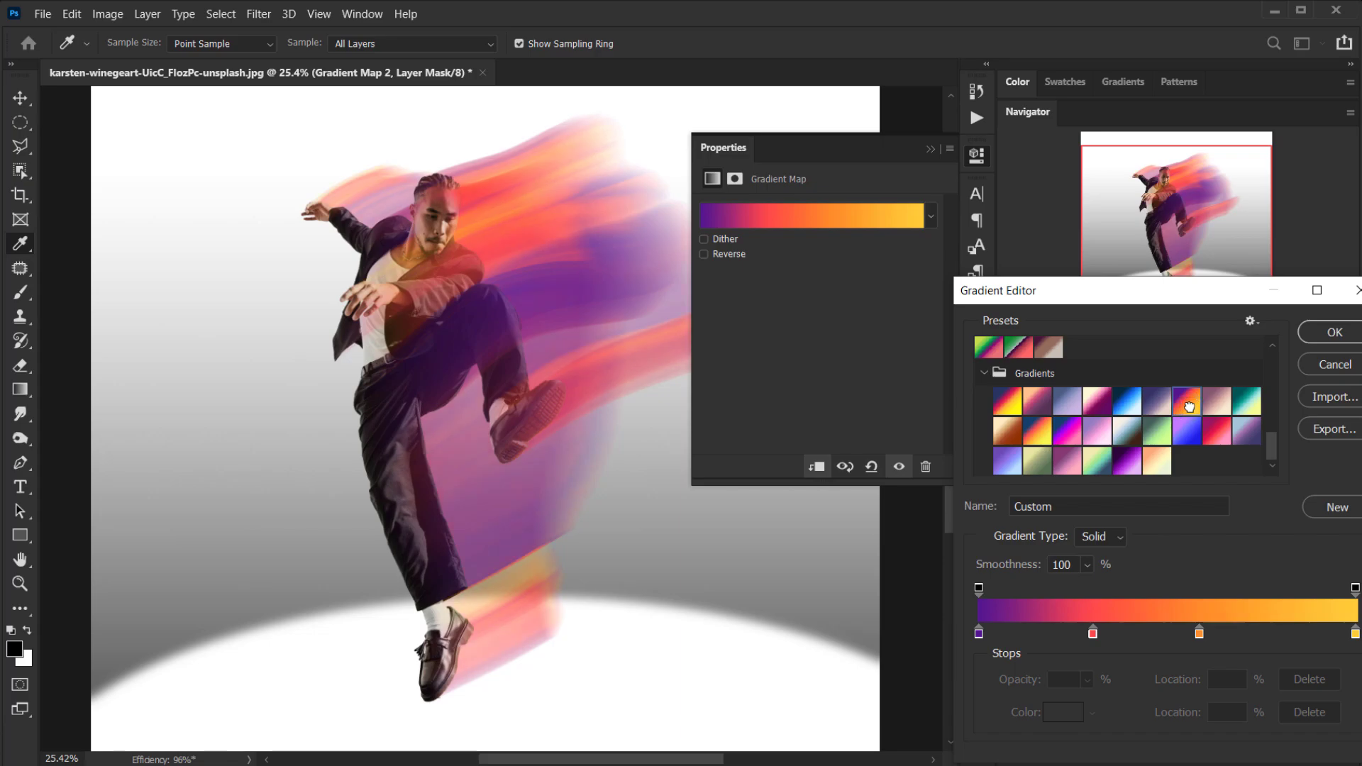
pyautogui.click(1219, 436)
pyautogui.click(1192, 398)
pyautogui.click(1334, 333)
pyautogui.click(930, 149)
# Step: Paint black with a soft low-flow brush on the Blur layer's mask to reduce the blur over the dancer's face
pyautogui.hotkey('ctrl', '0')
pyautogui.scroll(-2, 460, 494)
pyautogui.scroll(6, 341, 589)
pyautogui.scroll(-4, 489, 395)
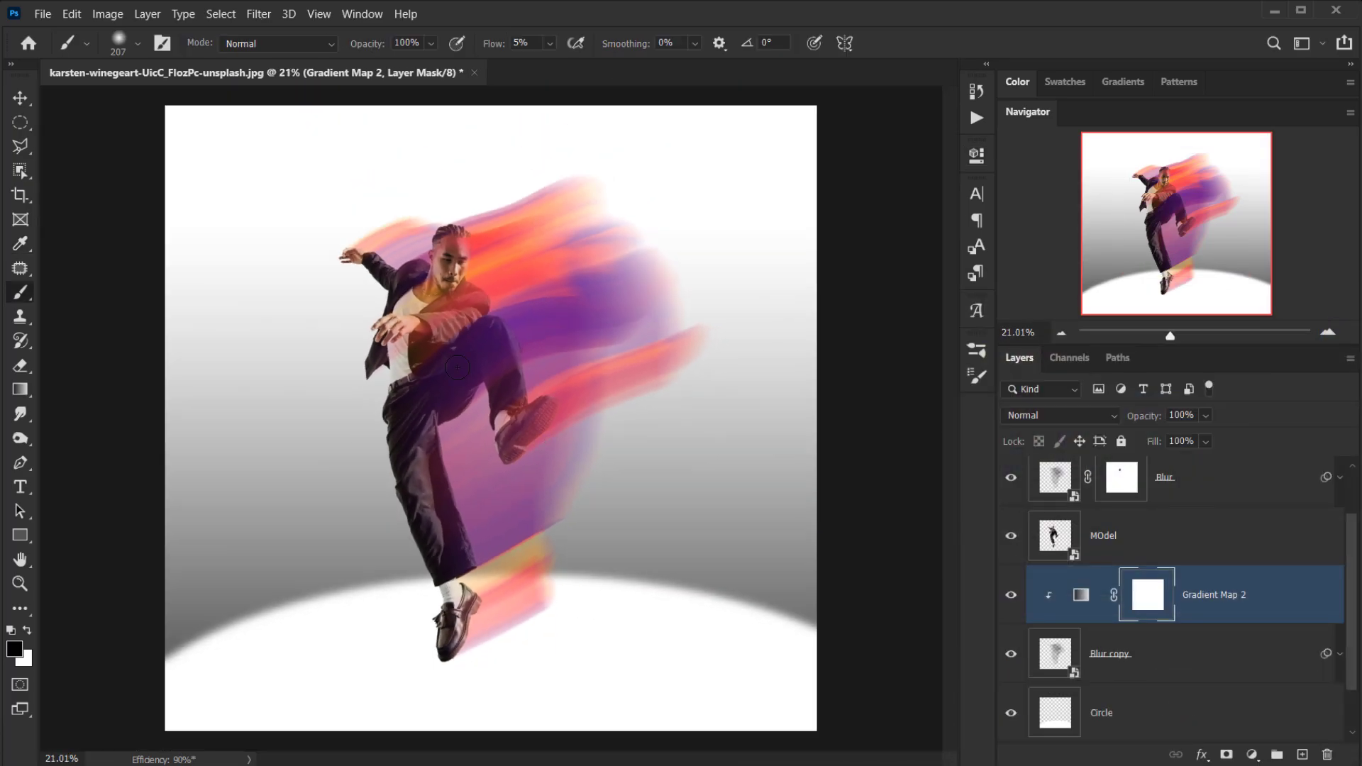
pyautogui.scroll(4, 490, 395)
pyautogui.click(1129, 488)
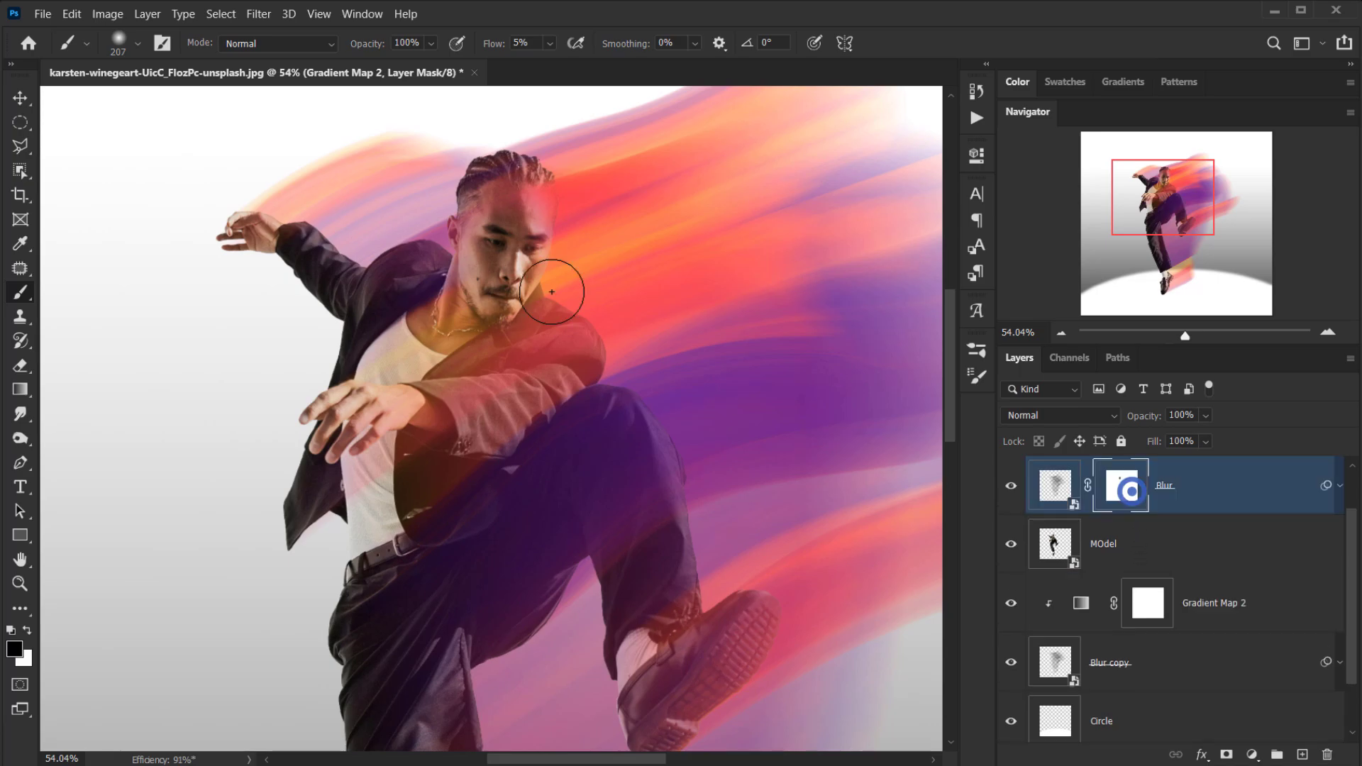
pyautogui.scroll(3, 552, 291)
pyautogui.click(599, 167)
pyautogui.click(572, 182)
pyautogui.click(563, 229)
pyautogui.click(541, 295)
pyautogui.click(543, 322)
pyautogui.click(486, 374)
pyautogui.click(566, 275)
pyautogui.click(557, 297)
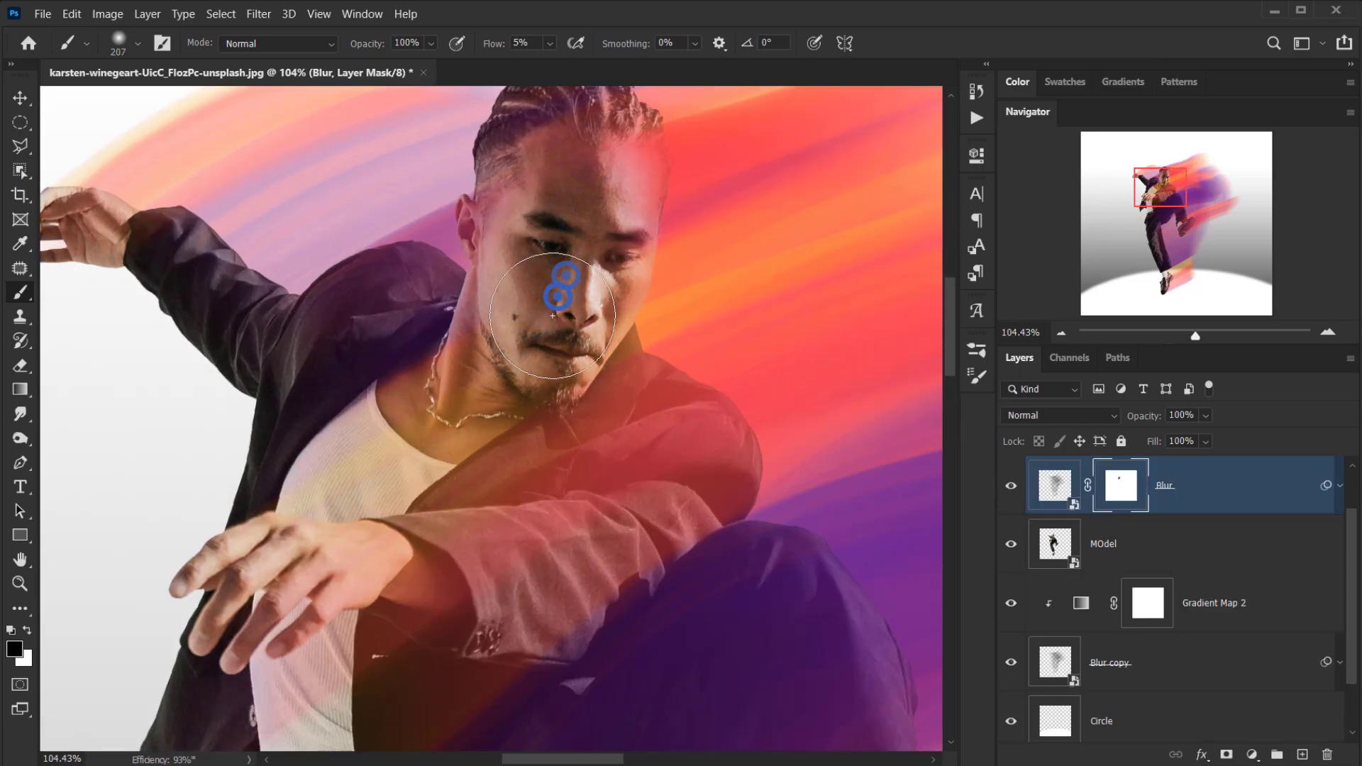
# Step: Compare the dancer's face with the Blur layer's mask disabled and enabled
pyautogui.scroll(-6, 538, 386)
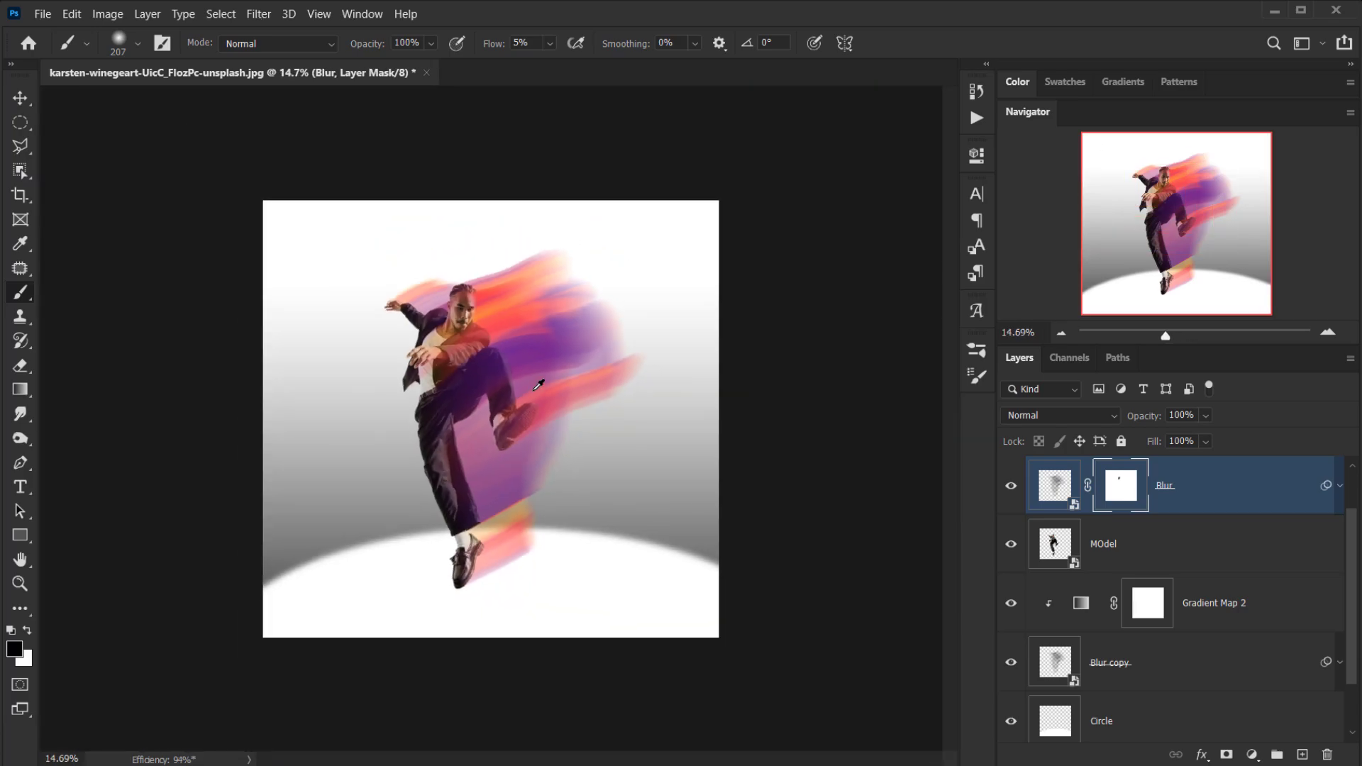
pyautogui.scroll(1, 522, 389)
pyautogui.keyDown('shift'); pyautogui.click(1121, 486); pyautogui.keyUp('shift')
pyautogui.keyDown('shift'); pyautogui.click(1121, 486); pyautogui.keyUp('shift')
# Step: Paint white on the Blur layer's mask to bring some blur back along the edge of the dancer's face
pyautogui.scroll(5, 450, 292)
pyautogui.press('x')
pyautogui.click(539, 161)
pyautogui.click(531, 147)
pyautogui.click(523, 128)
pyautogui.click(521, 162)
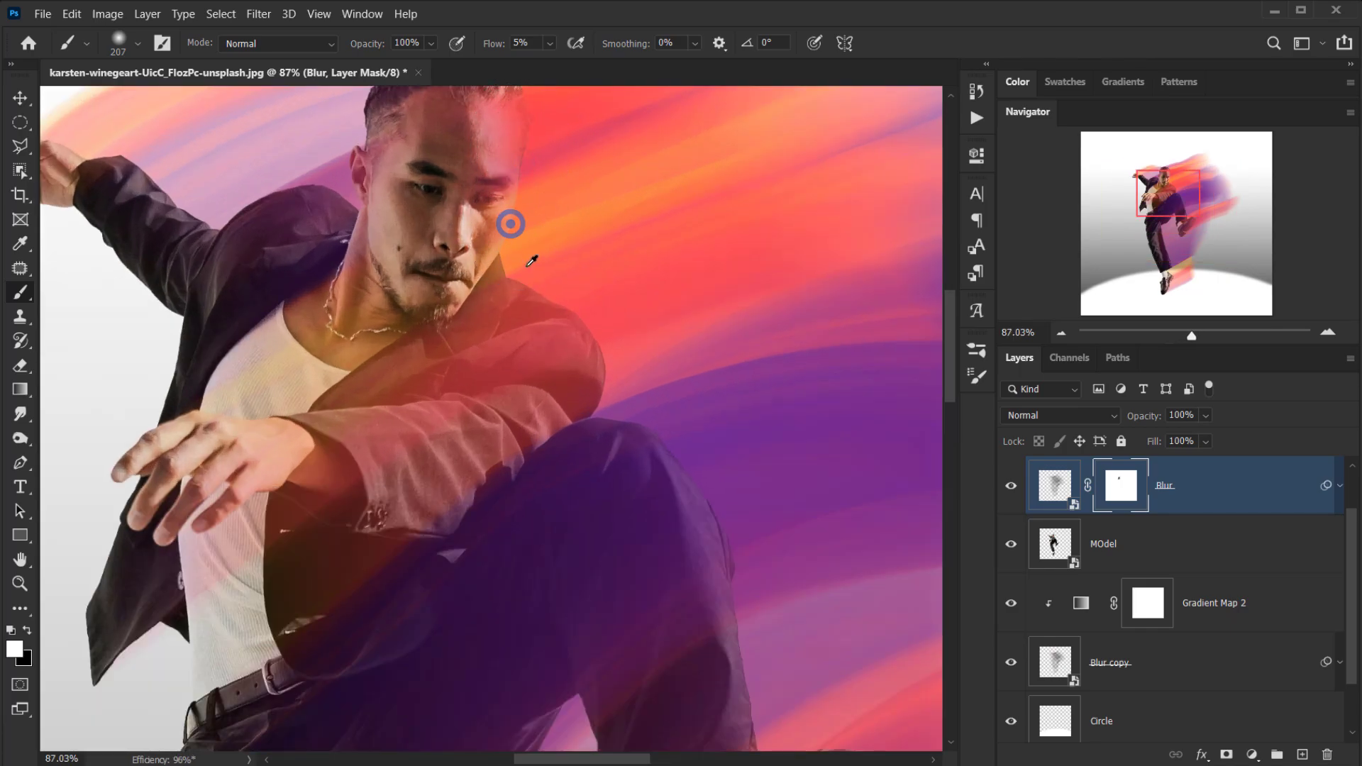
pyautogui.scroll(-3, 507, 362)
pyautogui.scroll(-2, 507, 362)
pyautogui.scroll(1, 490, 420)
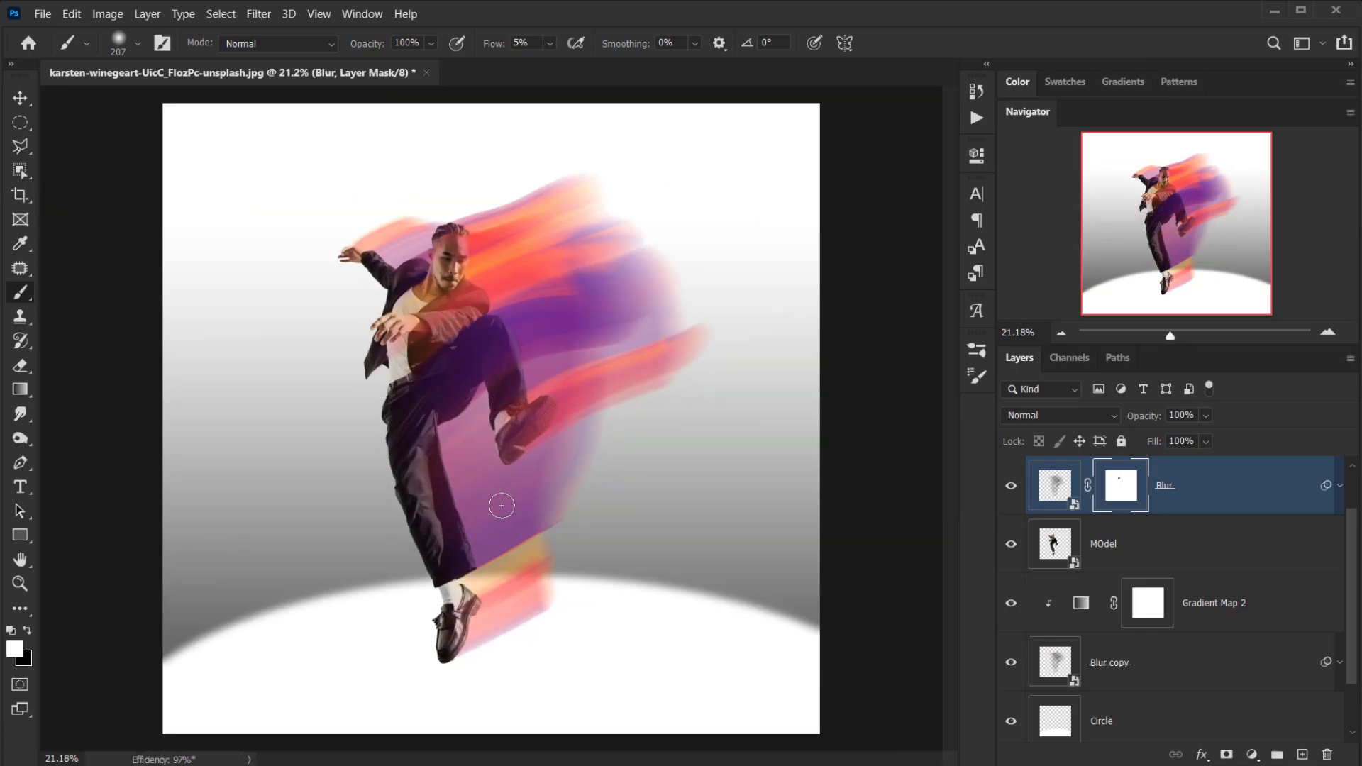
pyautogui.scroll(-1, 814, 548)
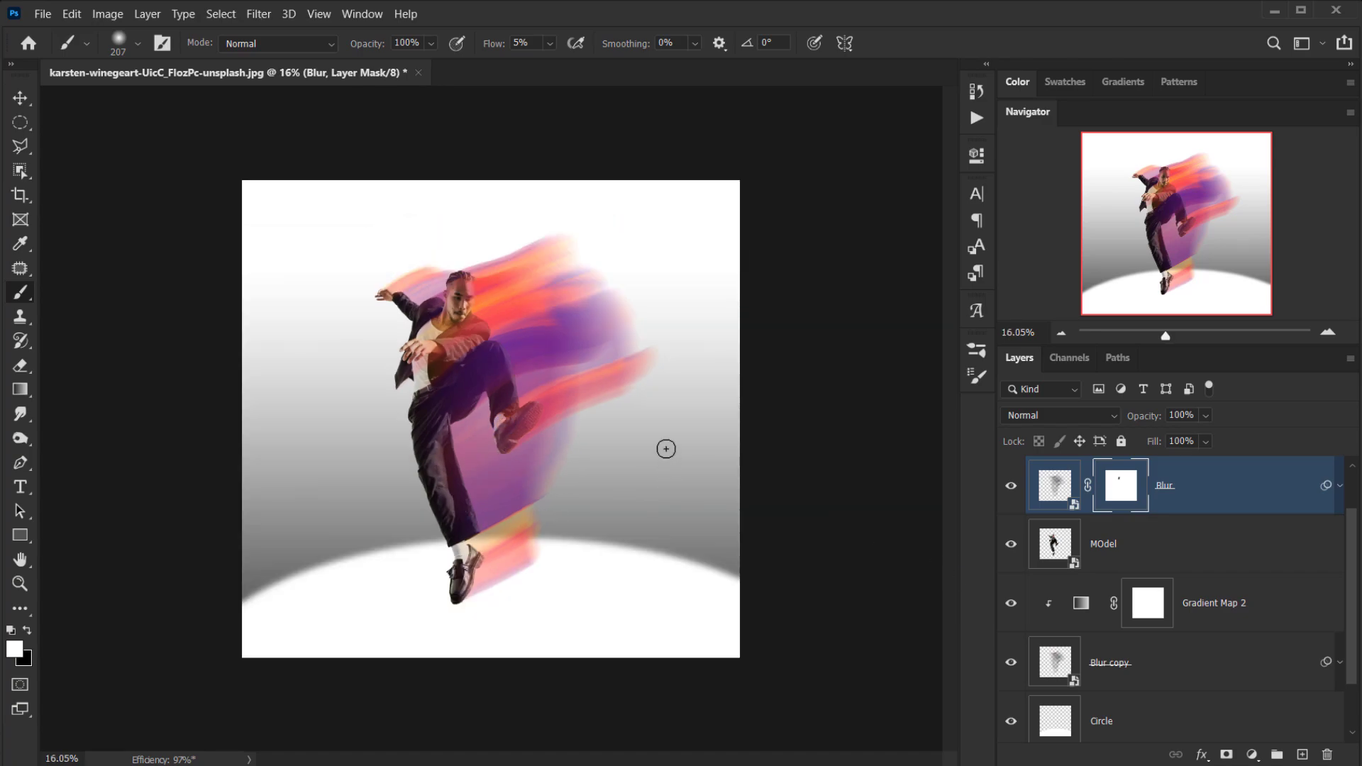
pyautogui.scroll(1, 662, 448)
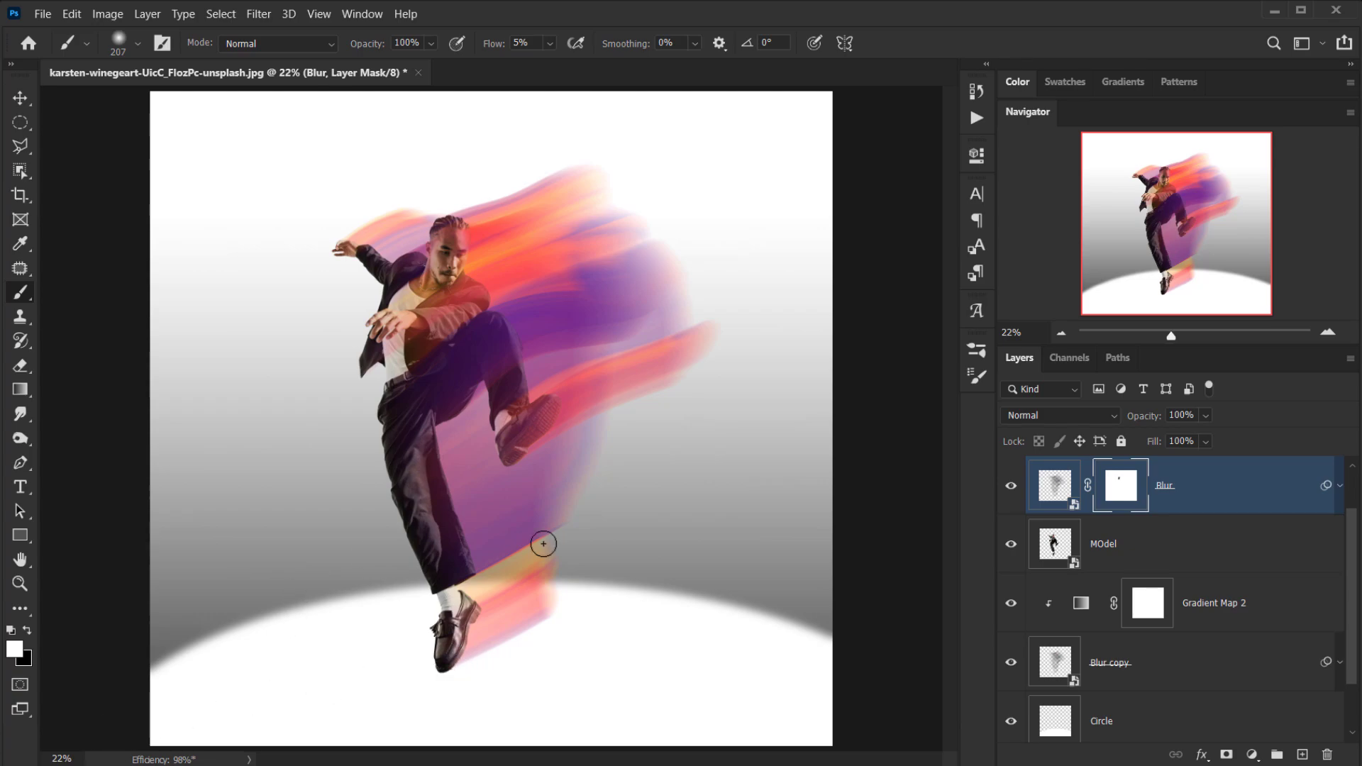
# Step: Group the Circle and Bg layers and name the group BG
pyautogui.scroll(2, 1231, 543)
pyautogui.click(1235, 483)
pyautogui.scroll(-2, 1241, 570)
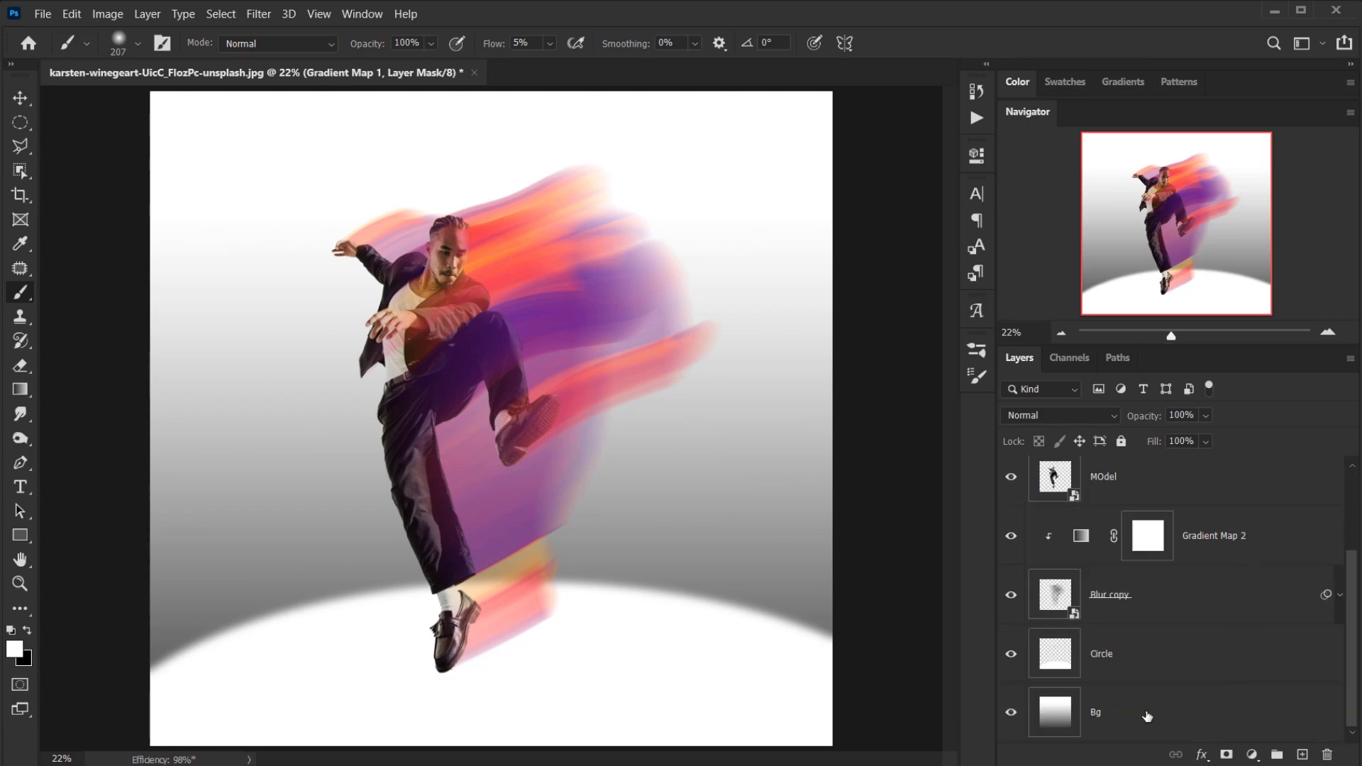
pyautogui.click(1162, 658)
pyautogui.keyDown('shift'); pyautogui.click(1161, 712); pyautogui.keyUp('shift')
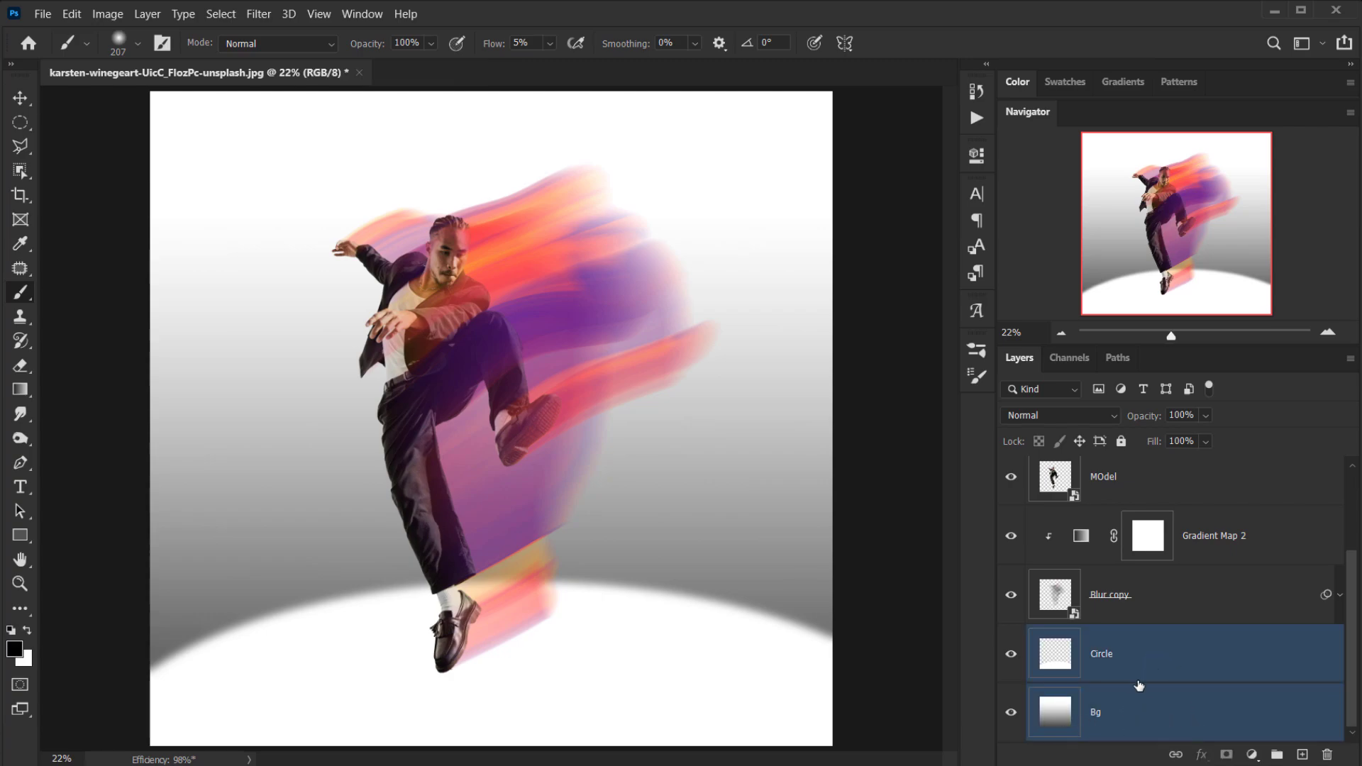
pyautogui.hotkey('ctrl', 'g')
pyautogui.doubleClick(1082, 733)
pyautogui.write('BG')
pyautogui.press('Return')
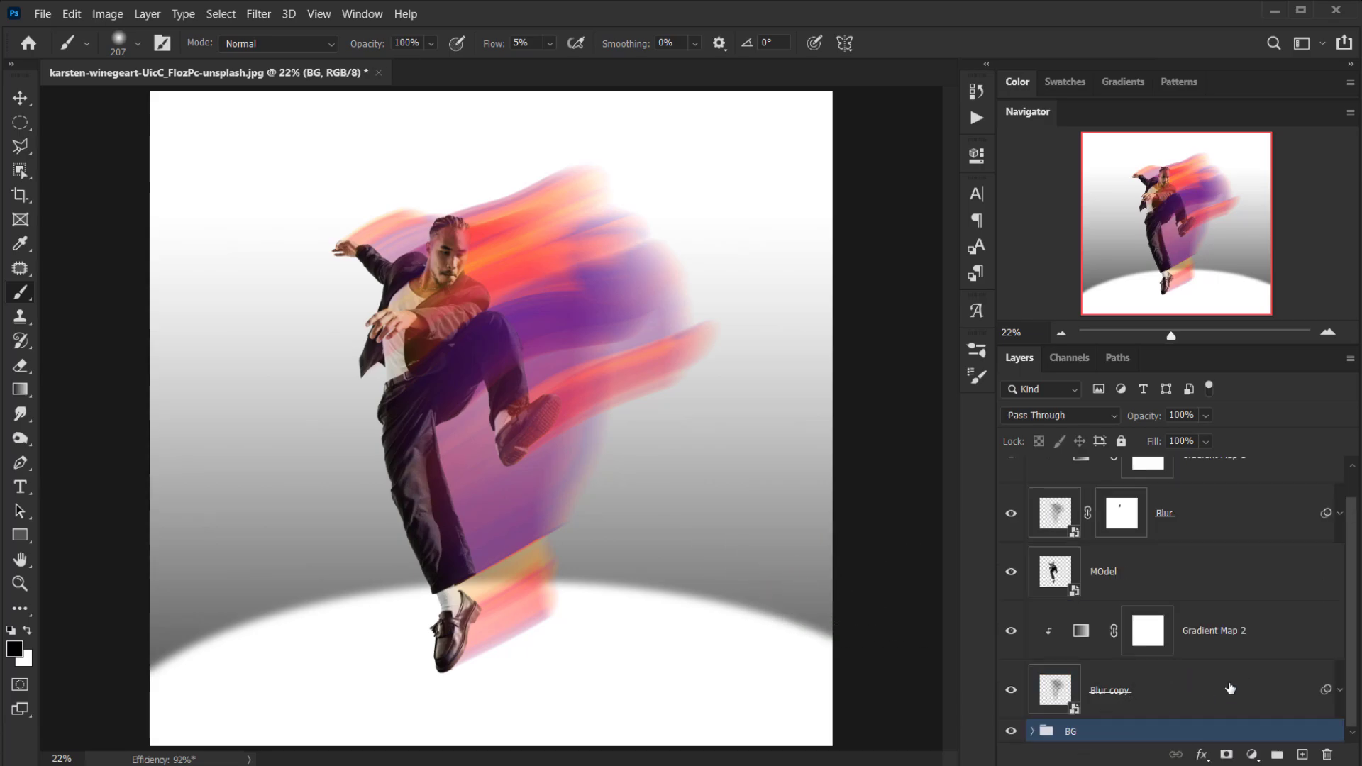
# Step: Add a new layer named Shadow directly above the BG group
pyautogui.click(1303, 757)
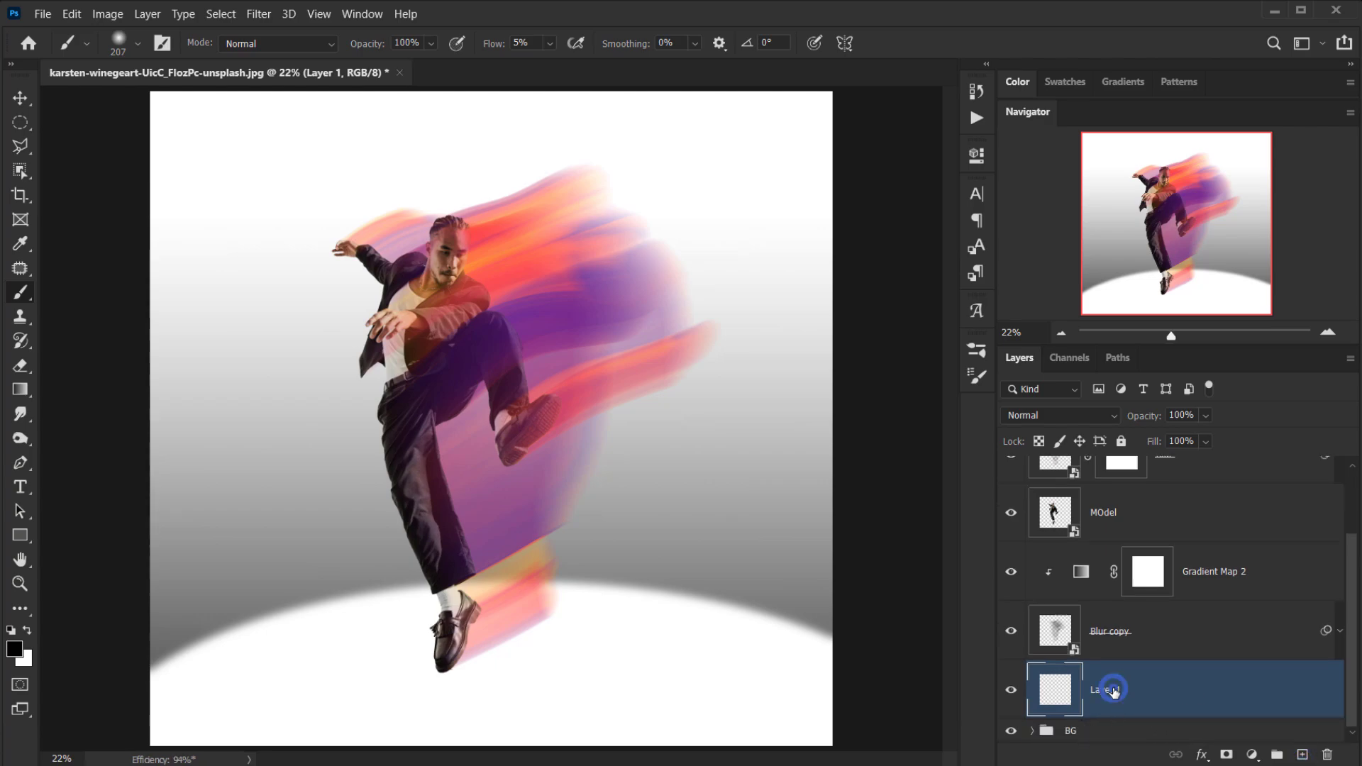
pyautogui.press('Return')
# Step: Load the MOdel layer's pixels as a selection around the dancer
pyautogui.click(1071, 513)
pyautogui.click(1015, 515)
pyautogui.click(1017, 517)
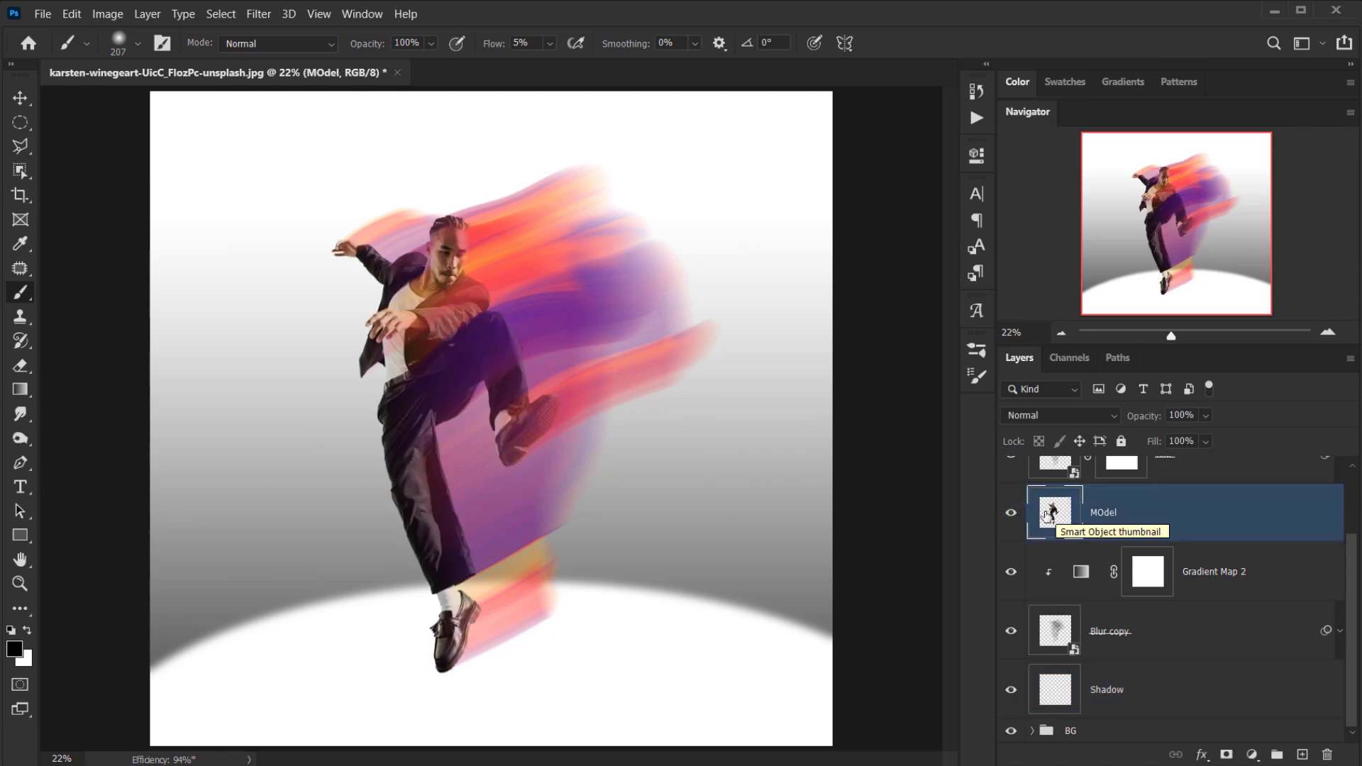
pyautogui.rightClick(1048, 516)
pyautogui.click(1086, 190)
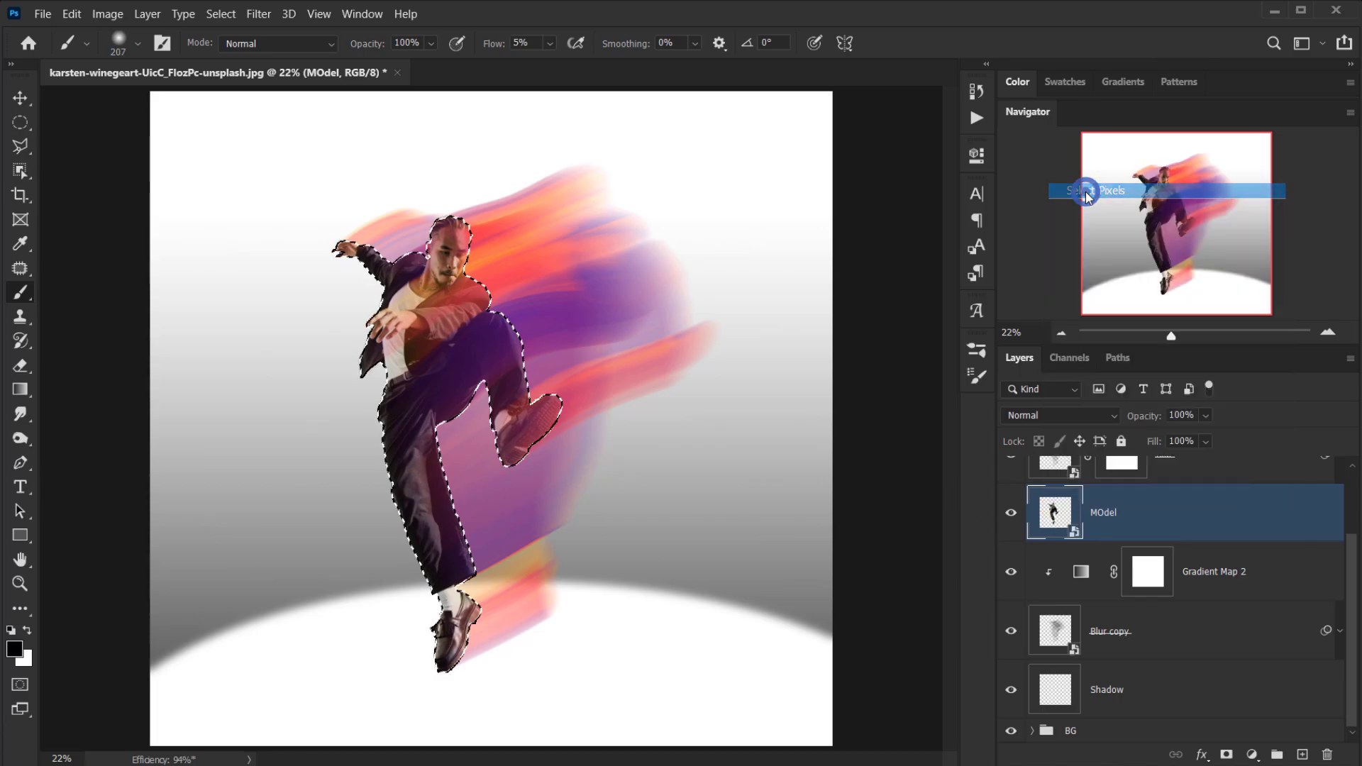
pyautogui.rightClick(1054, 514)
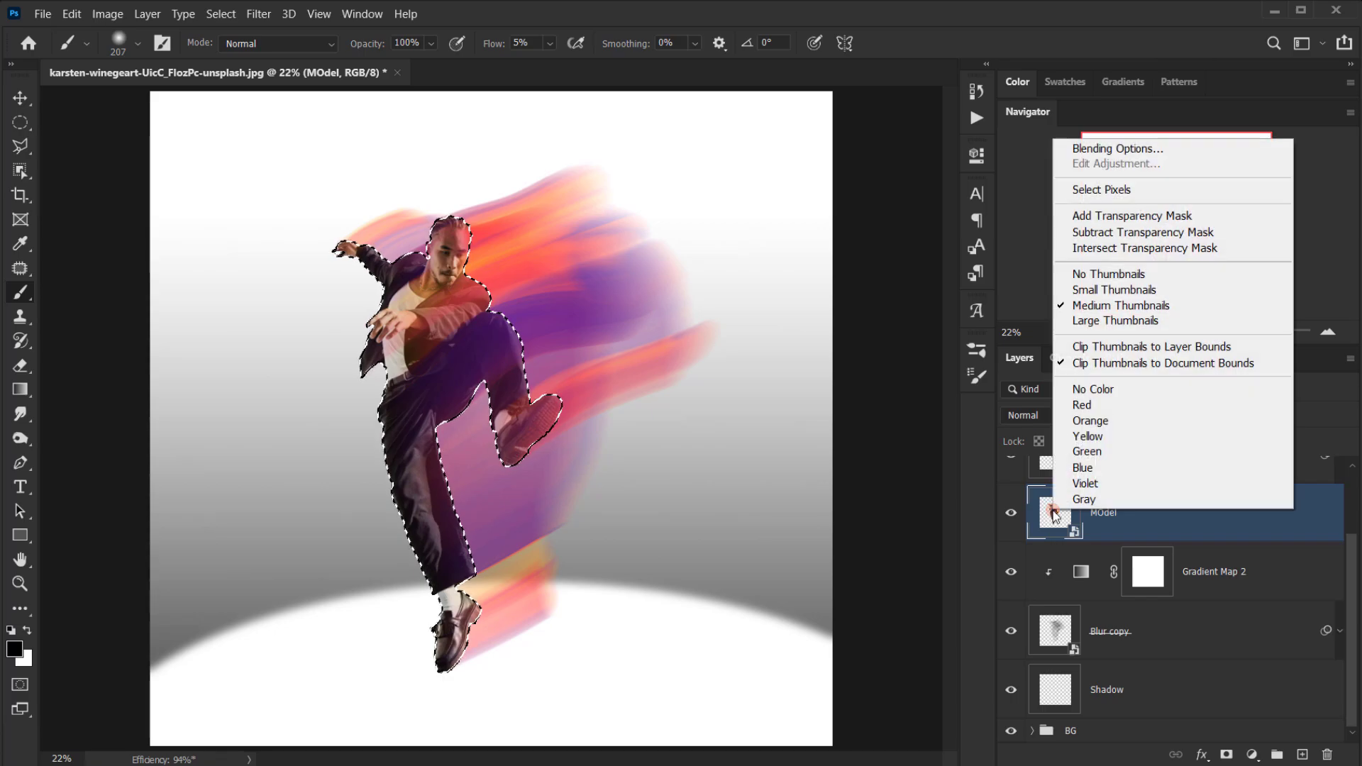
pyautogui.click(1092, 190)
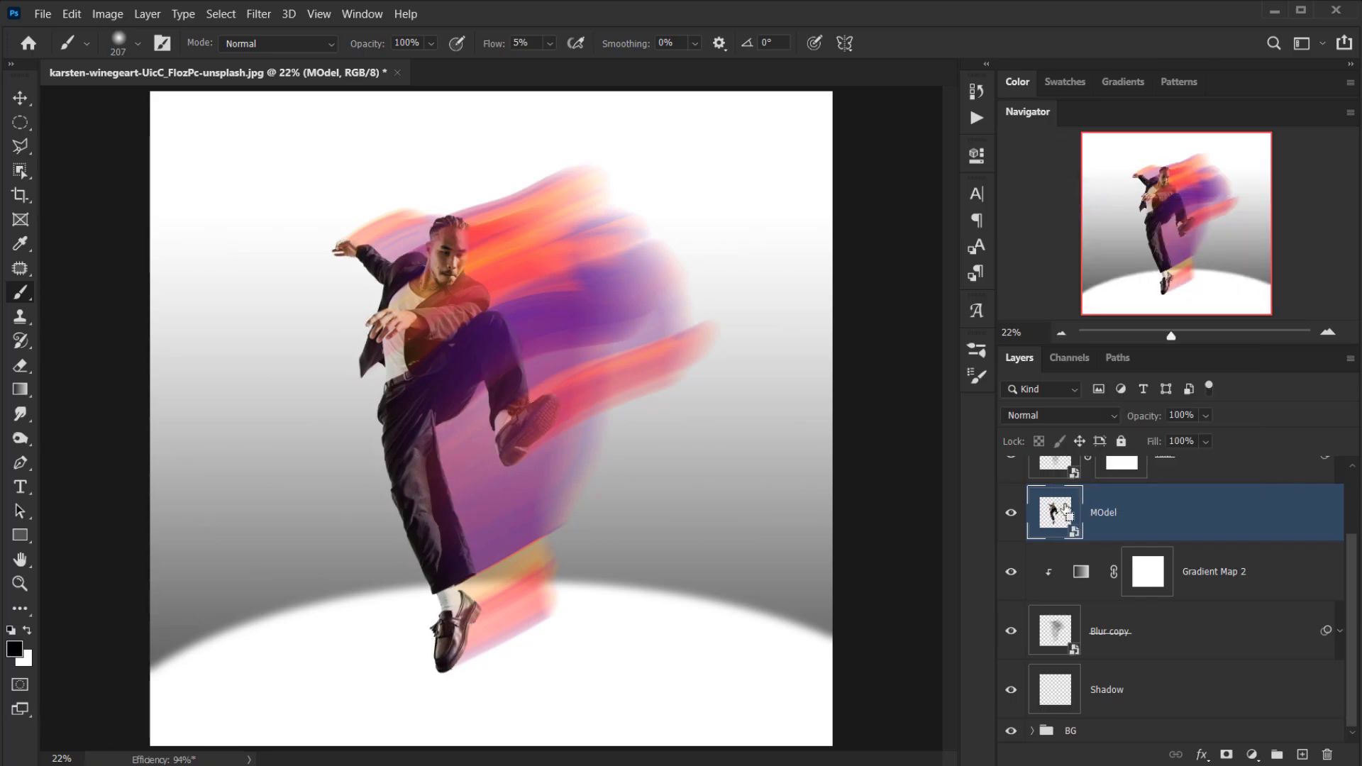
pyautogui.keyDown('ctrl'); pyautogui.click(1064, 512); pyautogui.keyUp('ctrl')
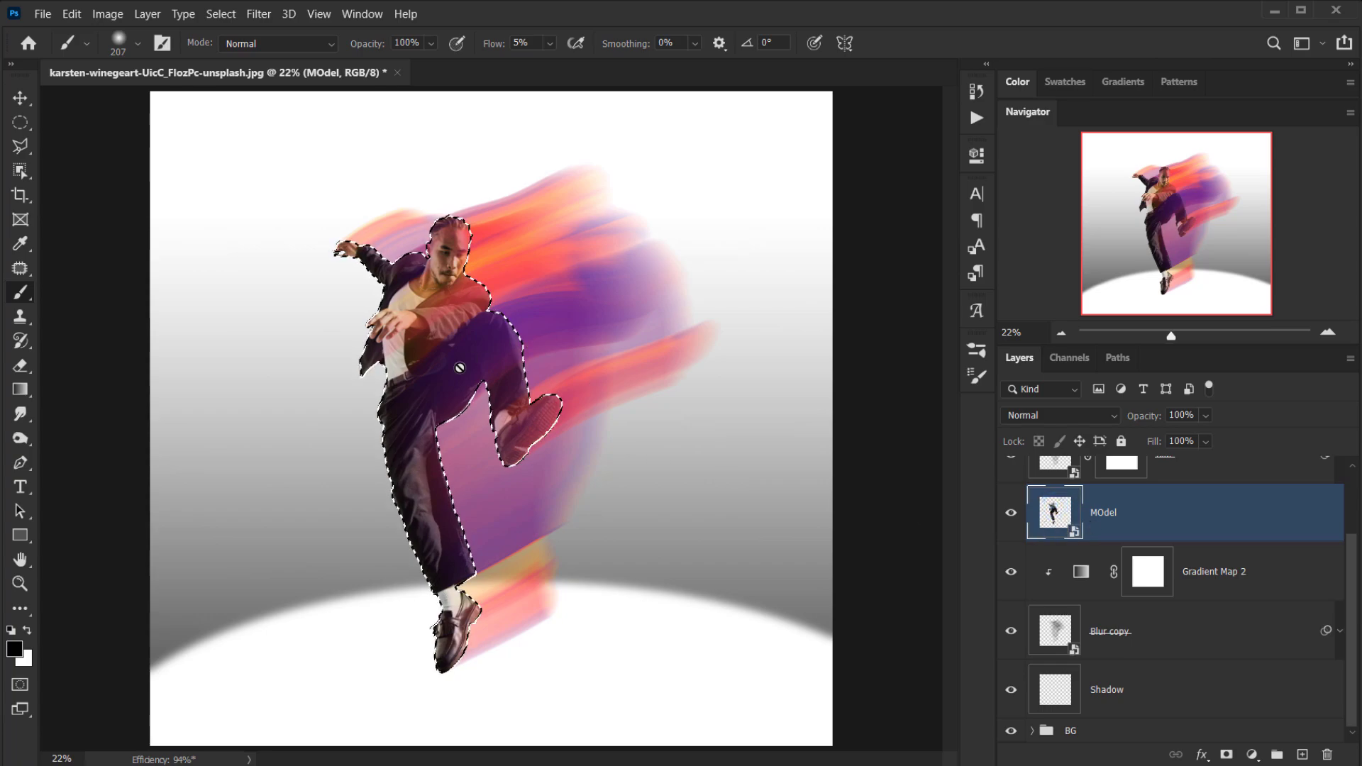
# Step: Fill the dancer-shaped selection with black on the Shadow layer and deselect
pyautogui.click(1107, 696)
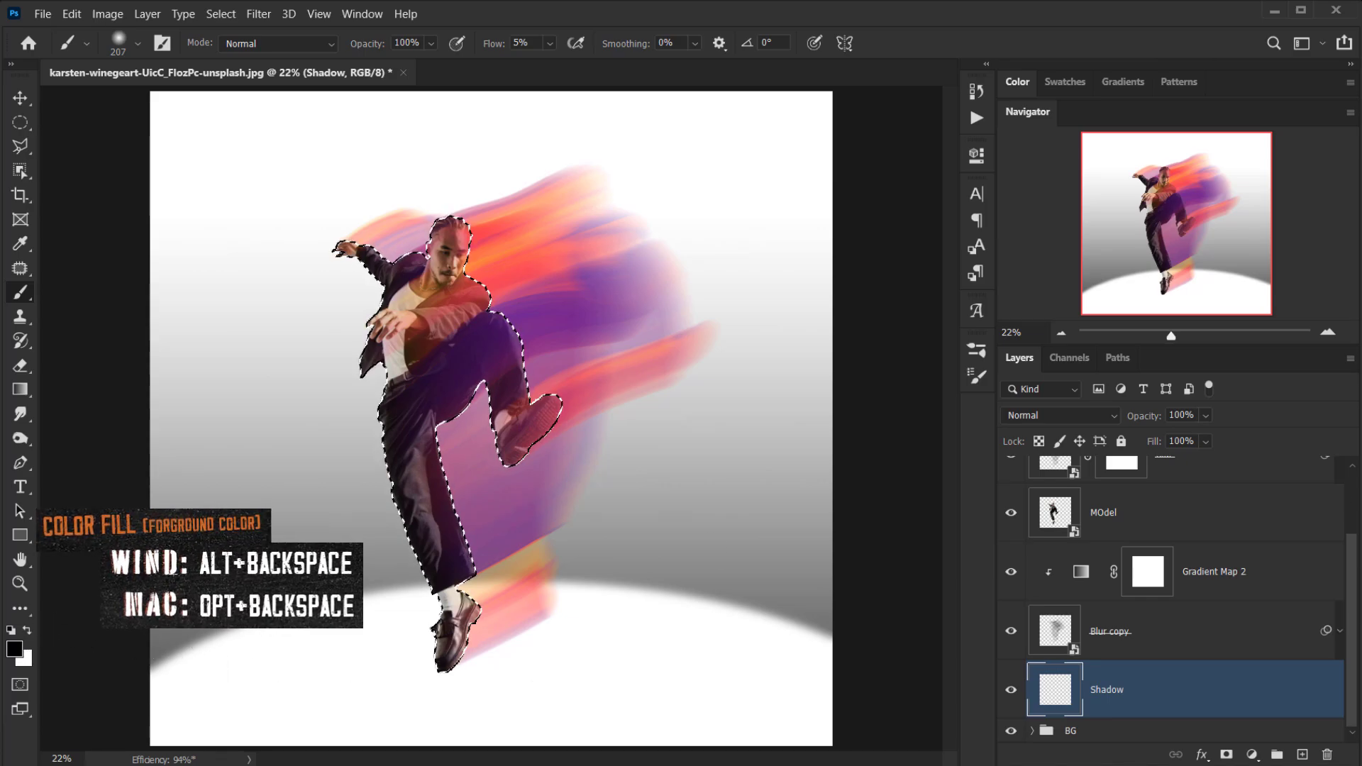
pyautogui.hotkey('alt', 'BackSpace')
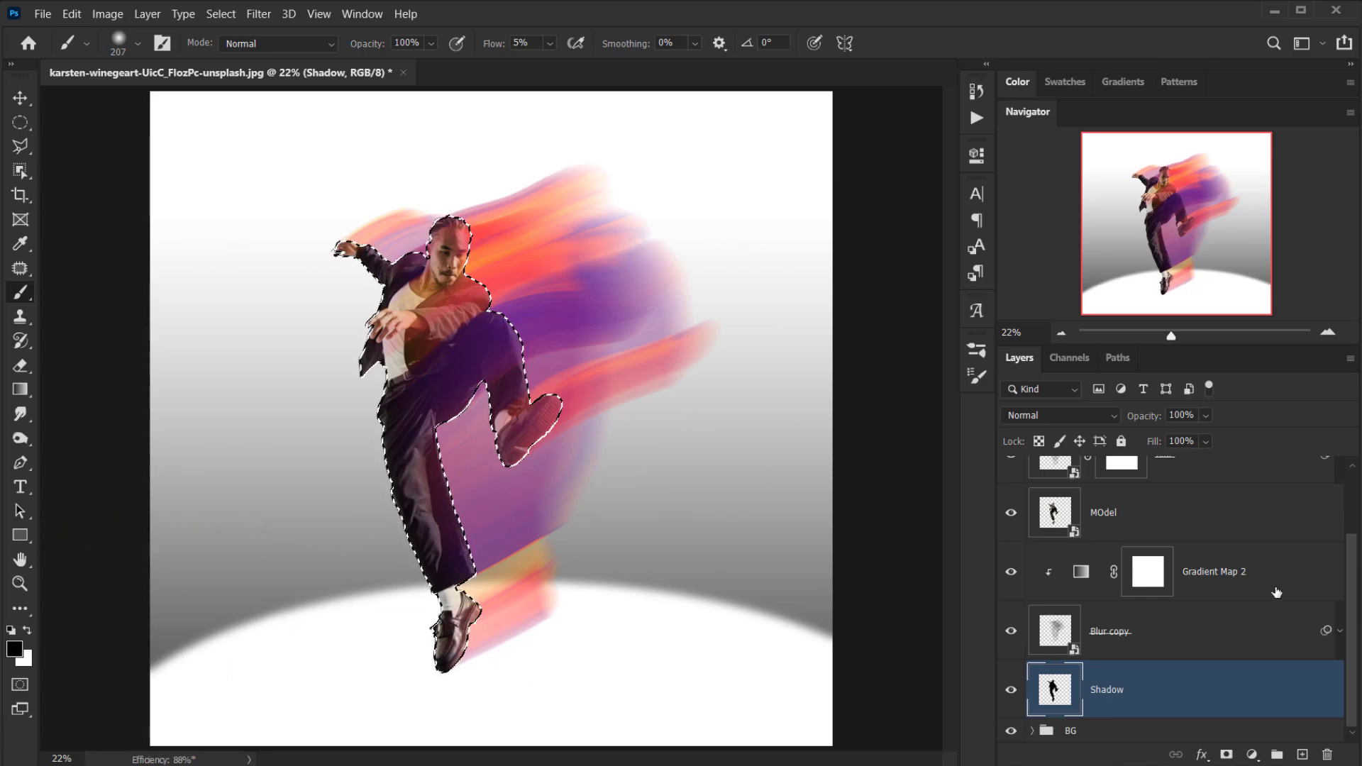
pyautogui.click(1086, 697)
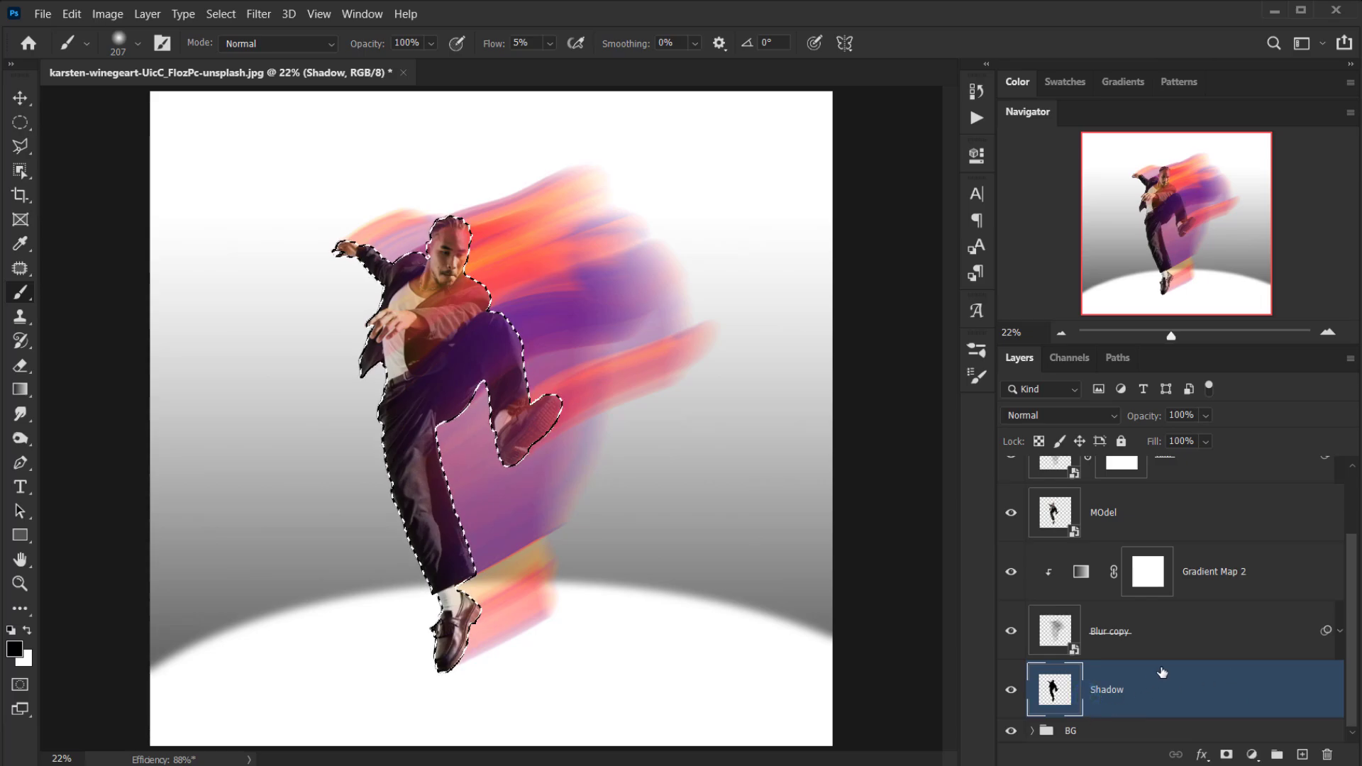
pyautogui.hotkey('ctrl', 'd')
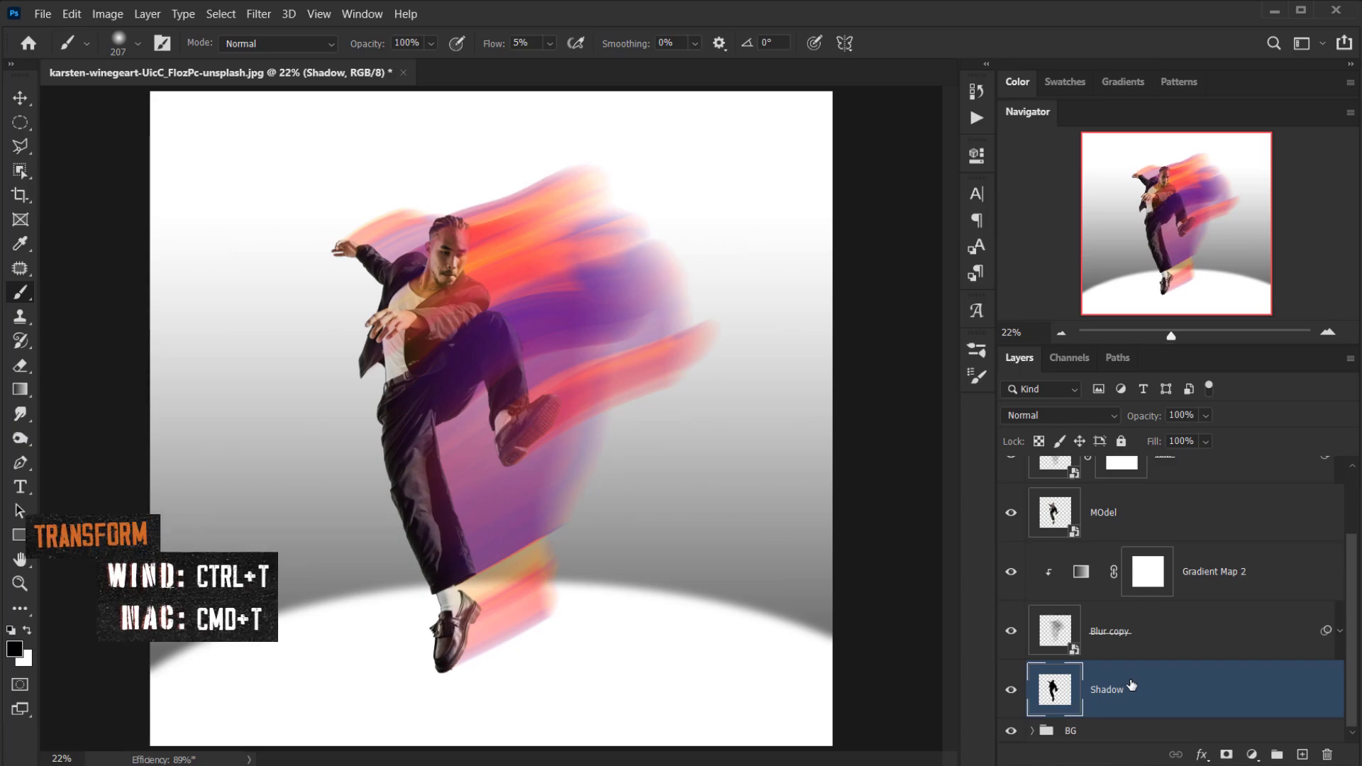
# Step: Free-transform the Shadow layer, rotating it about -101° and moving it onto the floor so its foot meets the dancer's standing shoe
pyautogui.hotkey('ctrl', 't')
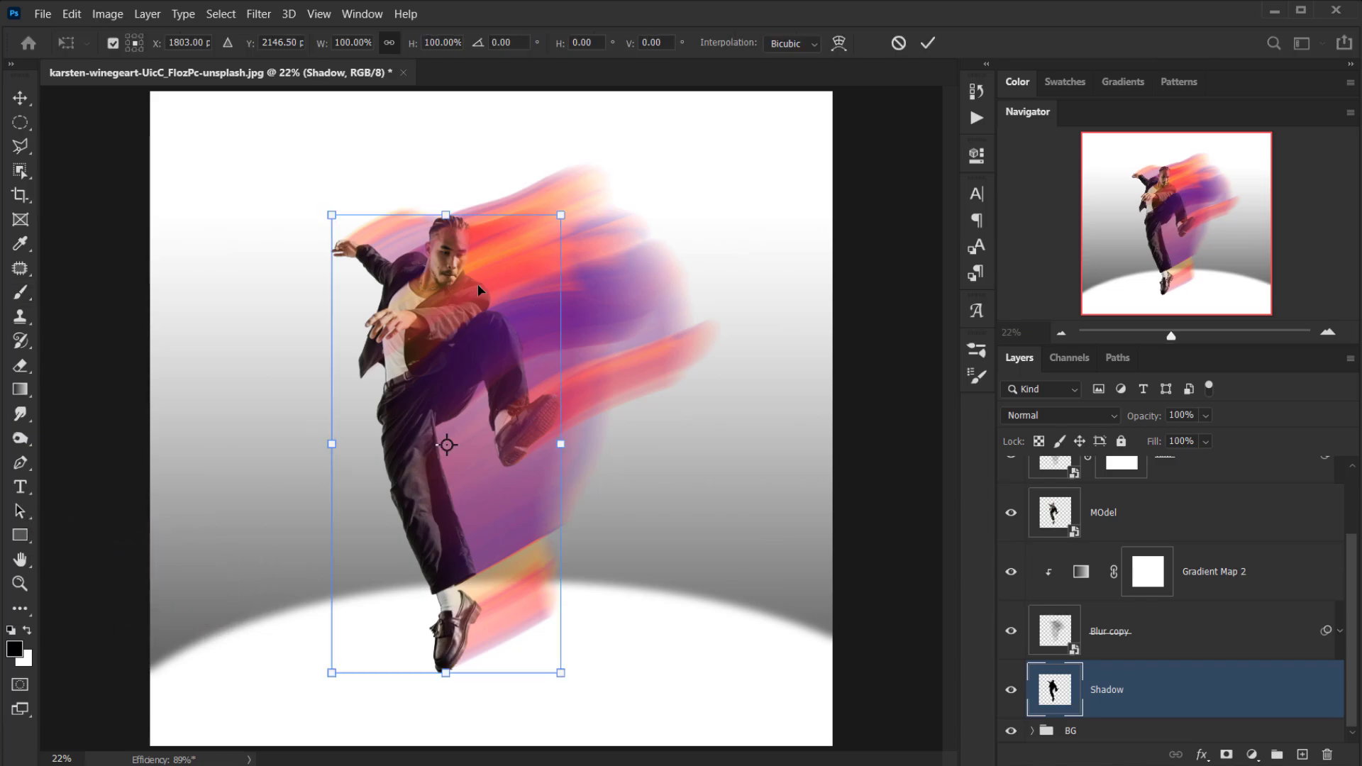
pyautogui.hotkey('ctrl', '-')
pyautogui.moveTo(560, 243); pyautogui.dragTo(270, 326)
pyautogui.moveTo(502, 503); pyautogui.dragTo(400, 646)
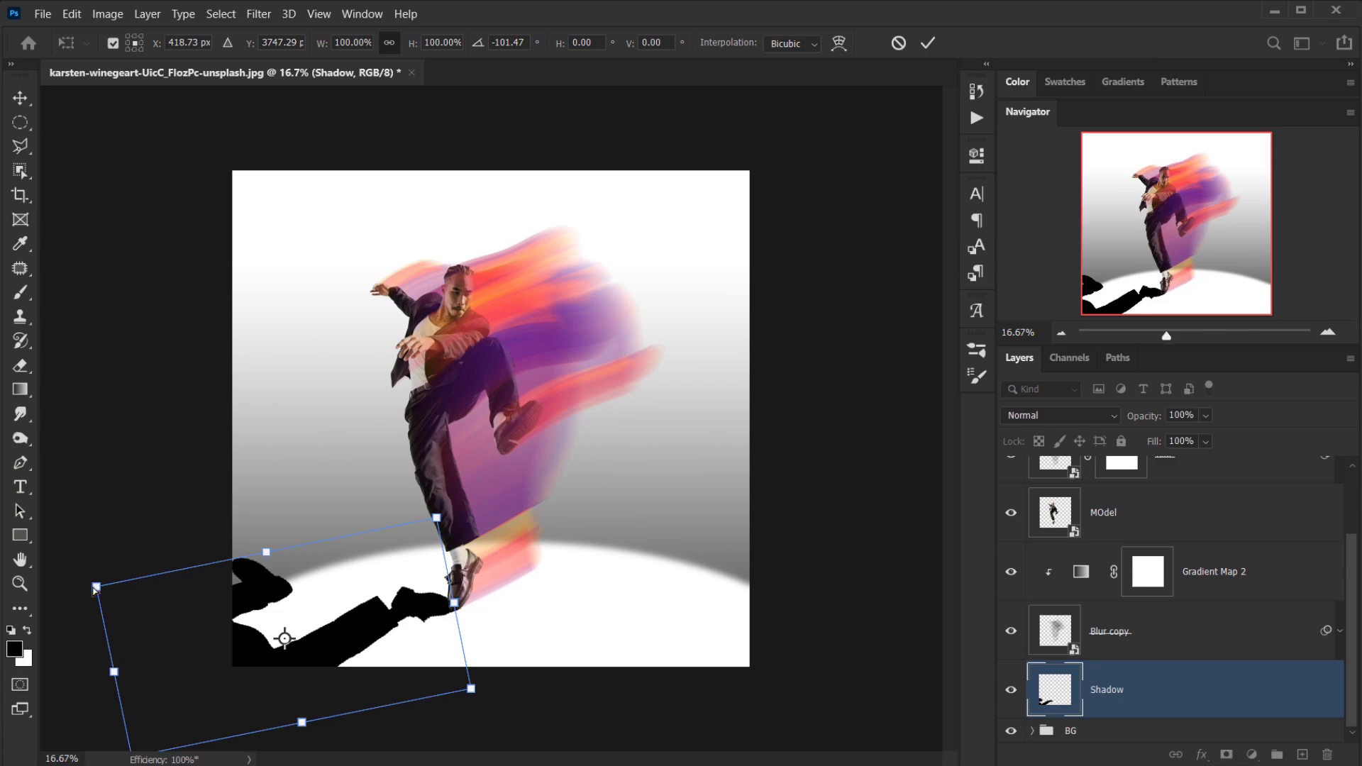
# Step: Distort the corners of the Shadow layer's transform box to flatten the shadow, and move its foot under the dancer's standing shoe
pyautogui.moveTo(96, 588); pyautogui.dragTo(132, 649)
pyautogui.moveTo(435, 527); pyautogui.dragTo(413, 565)
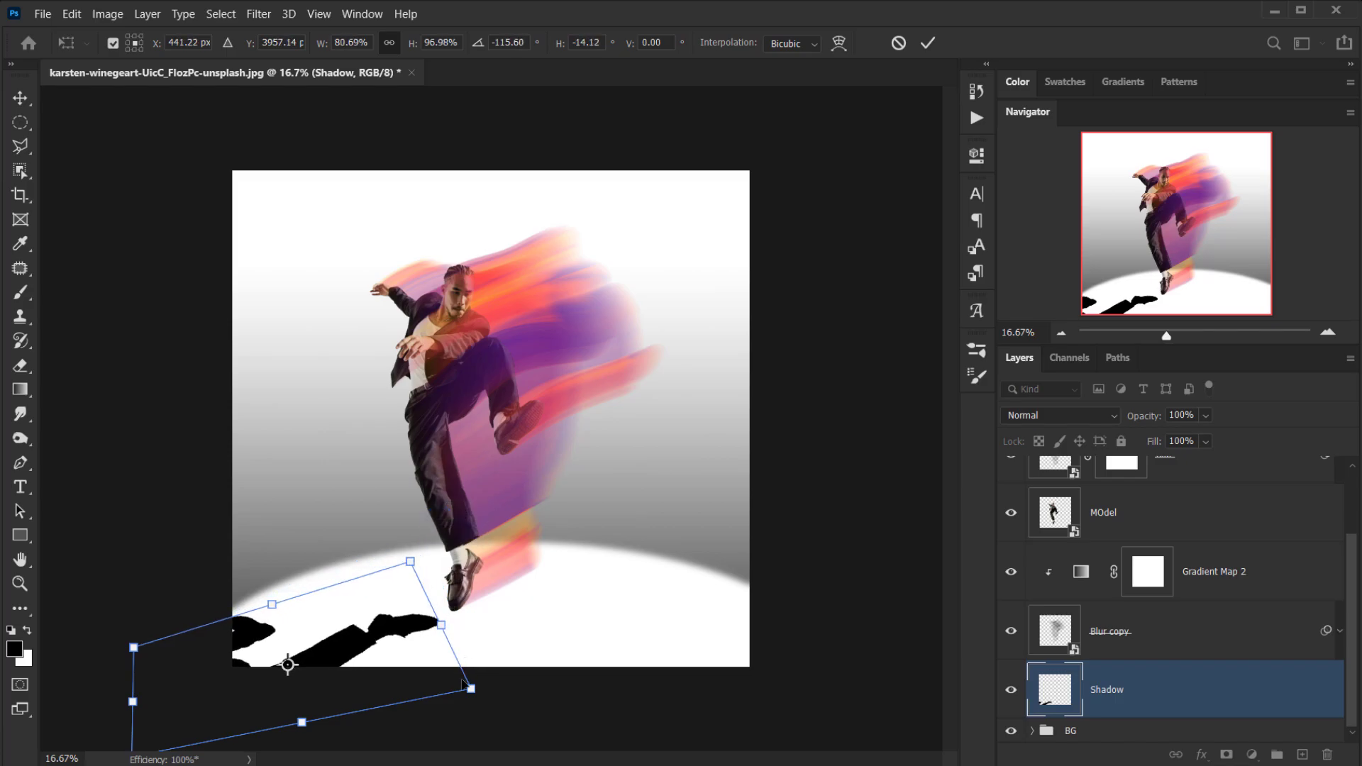
pyautogui.moveTo(135, 647); pyautogui.dragTo(152, 671)
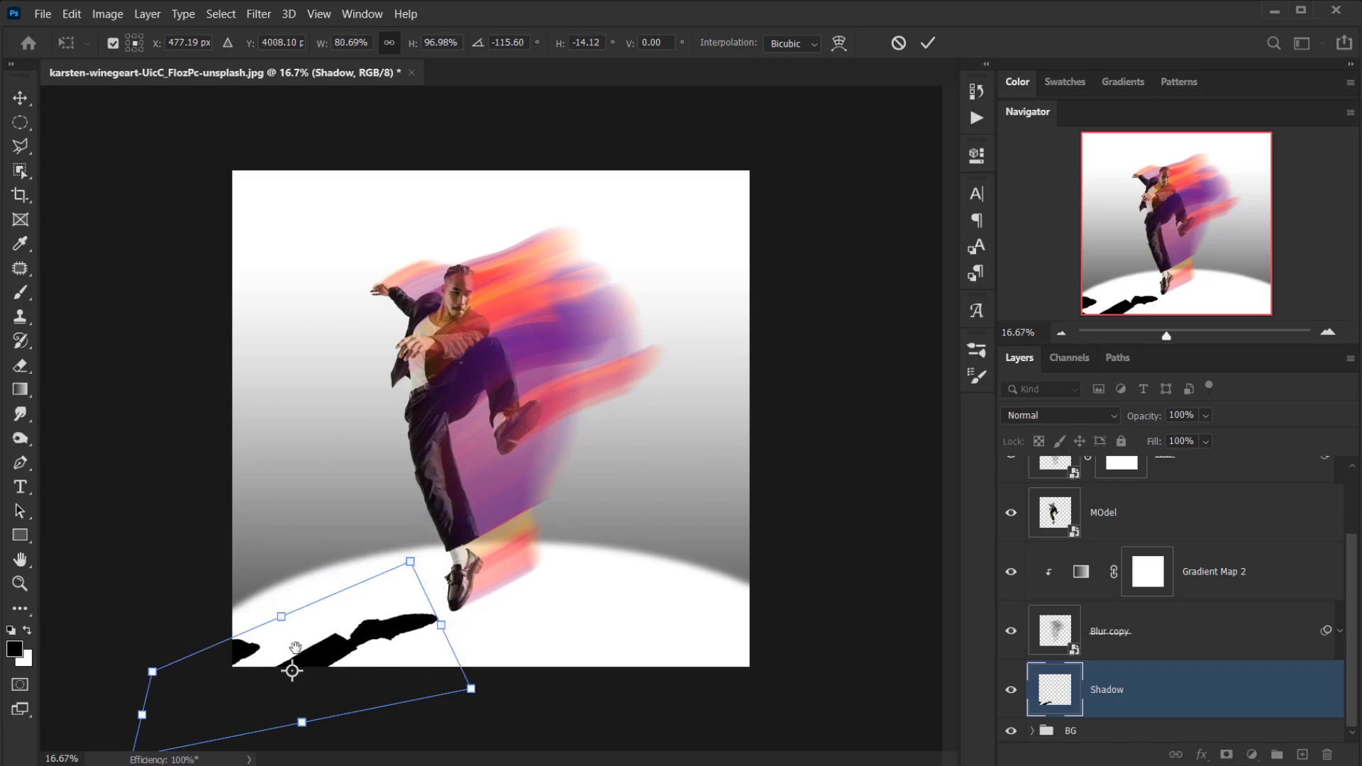
pyautogui.keyDown('ctrl'); pyautogui.click(358, 555); pyautogui.keyUp('ctrl')
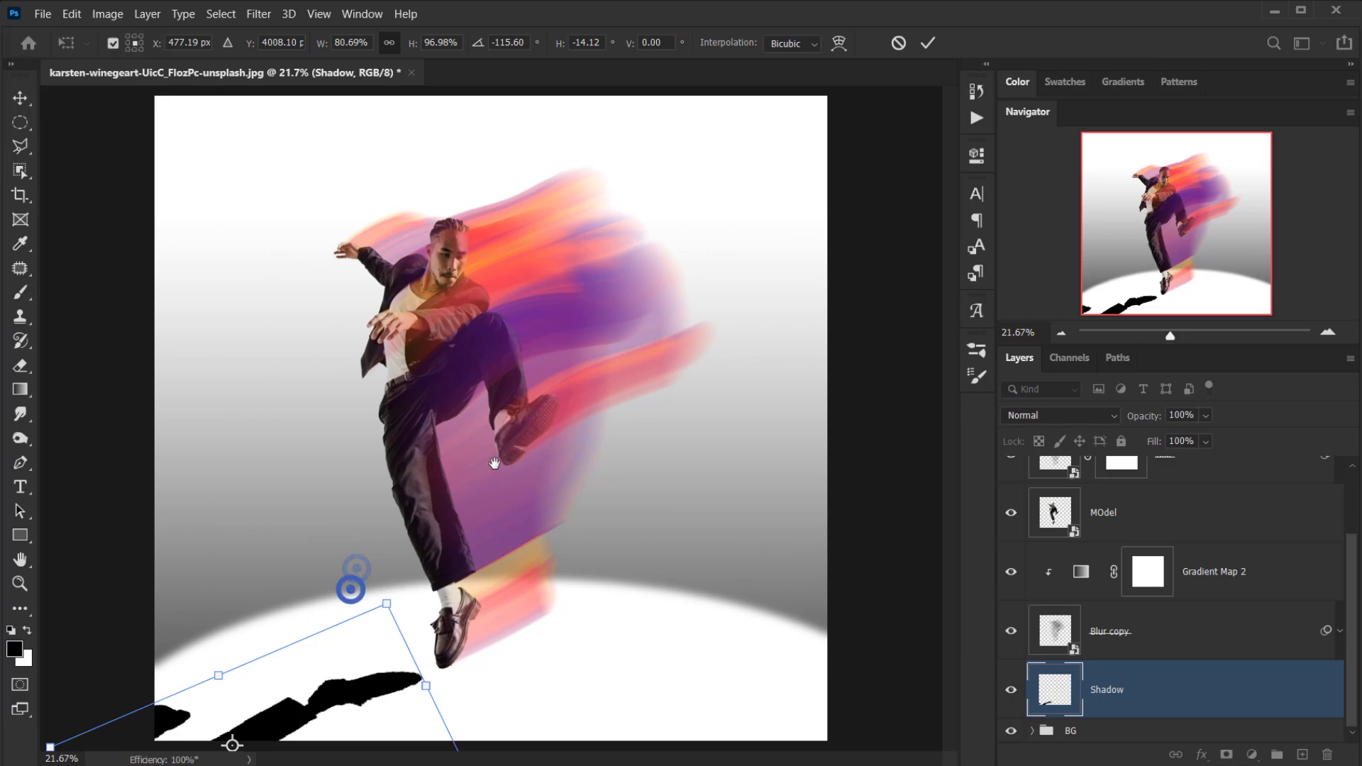
pyautogui.keyDown('ctrl'); pyautogui.click(353, 579); pyautogui.keyUp('ctrl')
pyautogui.moveTo(527, 364); pyautogui.dragTo(657, 153)
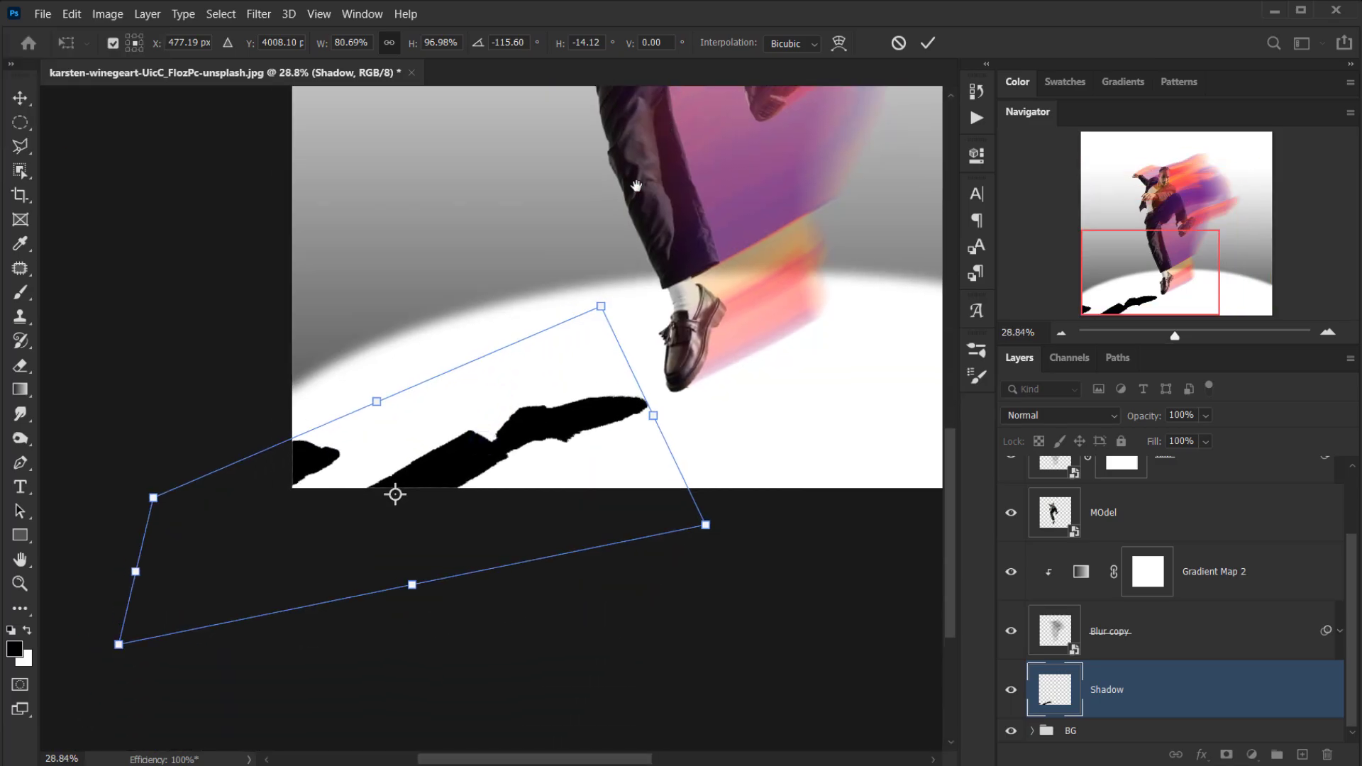
pyautogui.moveTo(120, 647); pyautogui.dragTo(137, 609)
pyautogui.moveTo(712, 530); pyautogui.dragTo(735, 457)
pyautogui.moveTo(613, 392); pyautogui.dragTo(638, 401)
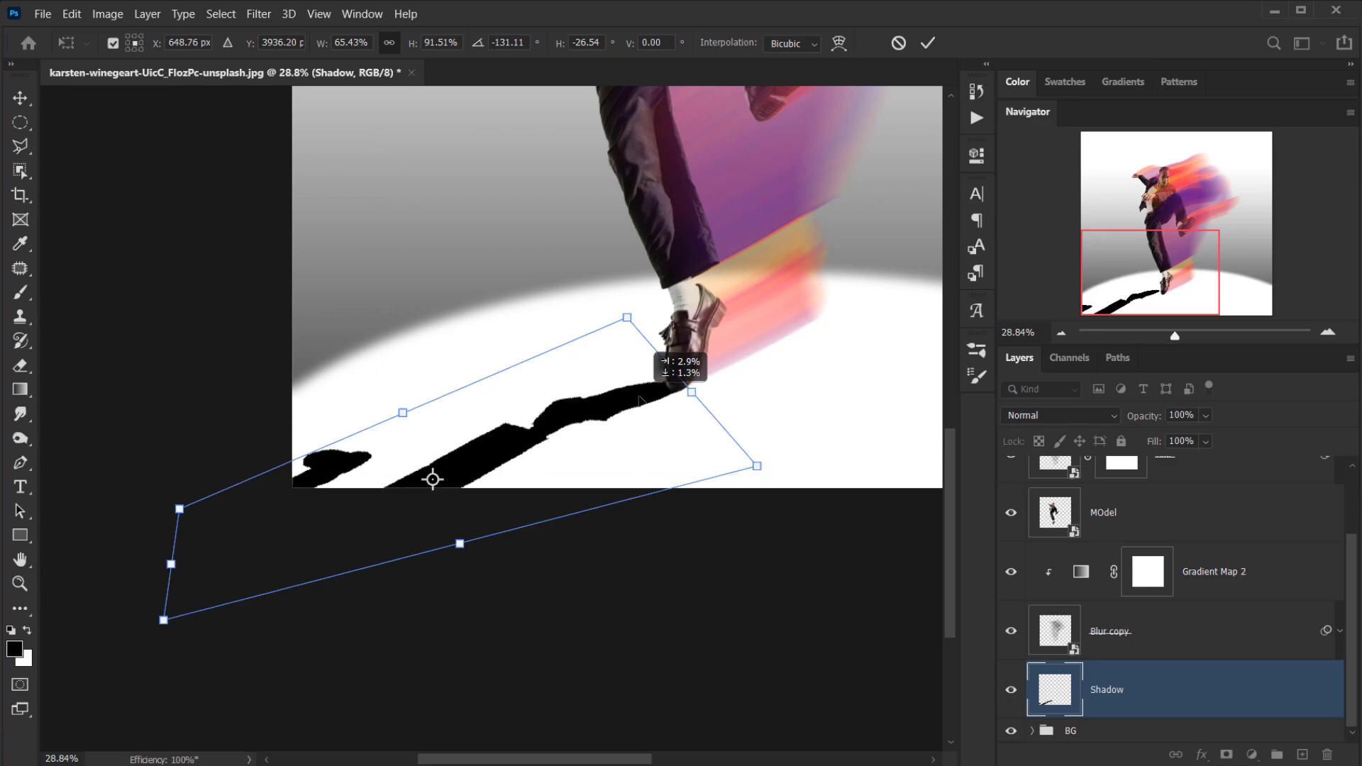
# Step: Rotate the shadow to about -120° and move its foot back to the tip of the standing shoe
pyautogui.moveTo(677, 289); pyautogui.dragTo(730, 373)
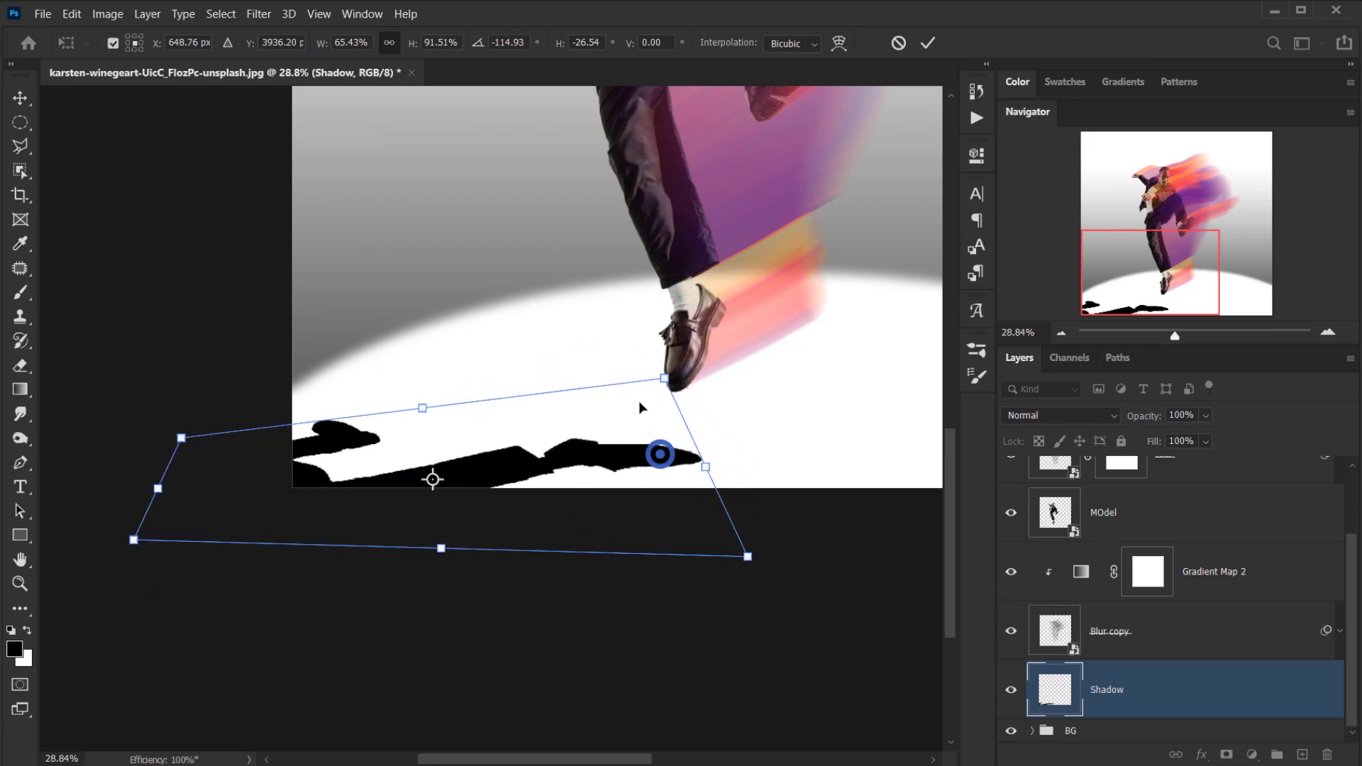
pyautogui.moveTo(641, 413); pyautogui.dragTo(620, 344)
pyautogui.moveTo(737, 341); pyautogui.dragTo(742, 302)
pyautogui.moveTo(595, 398); pyautogui.dragTo(599, 419)
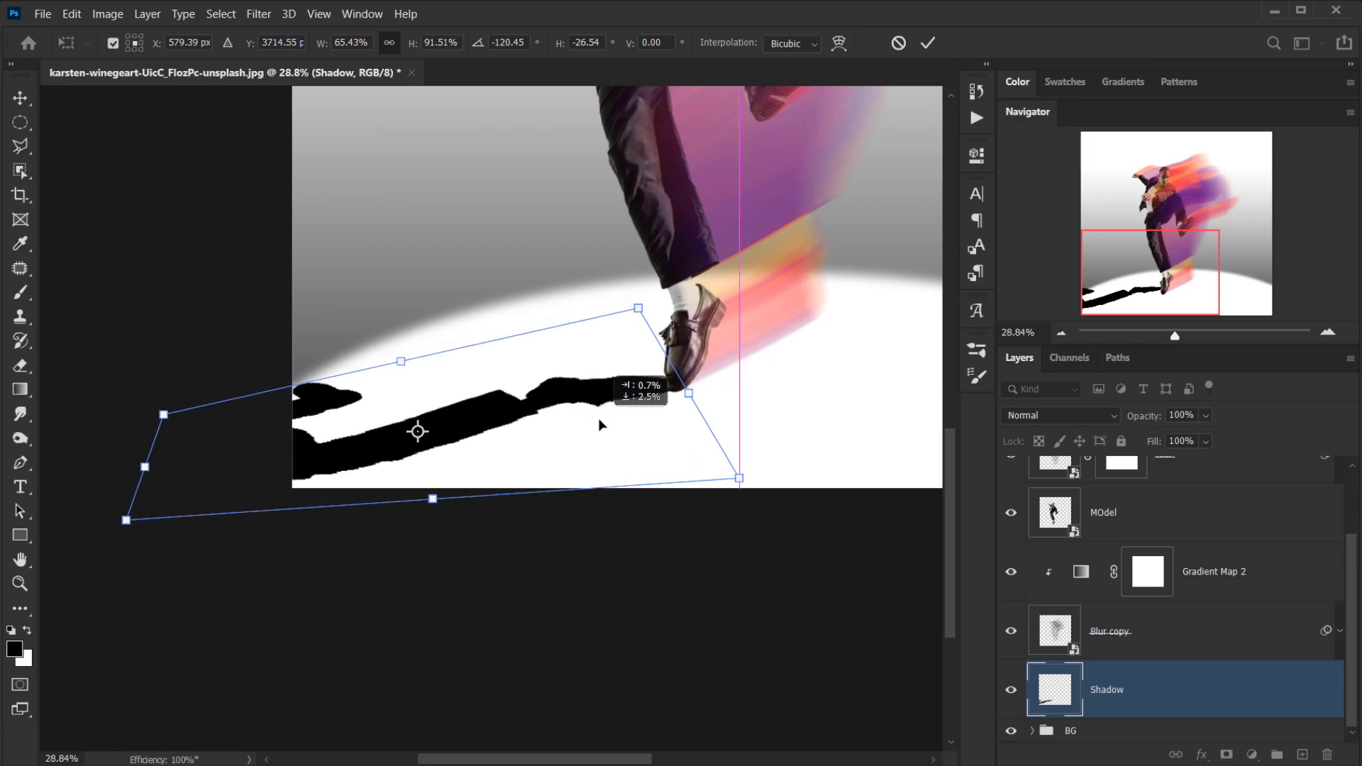
# Step: Warp the shadow by its corners and lower leg so that it lies naturally across the floor, and apply the transform
pyautogui.rightClick(428, 383)
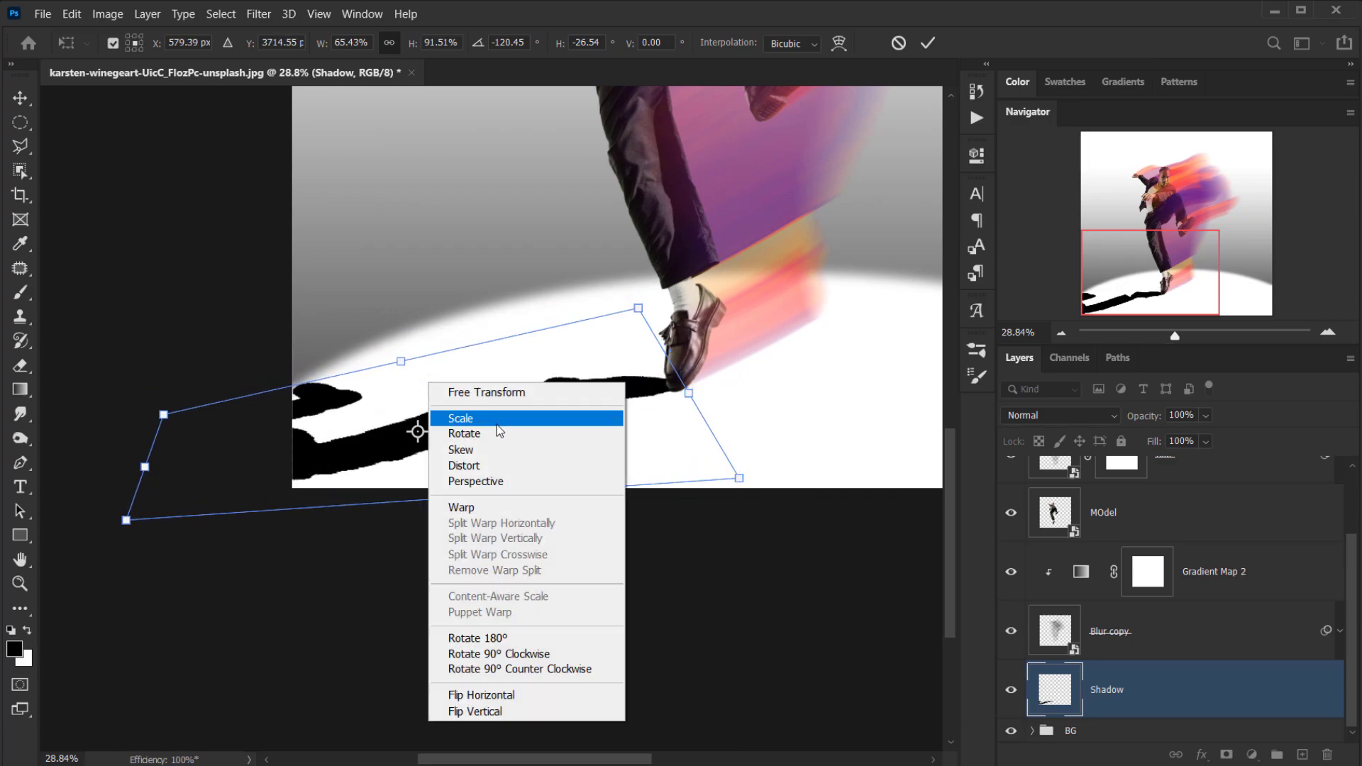
pyautogui.click(497, 508)
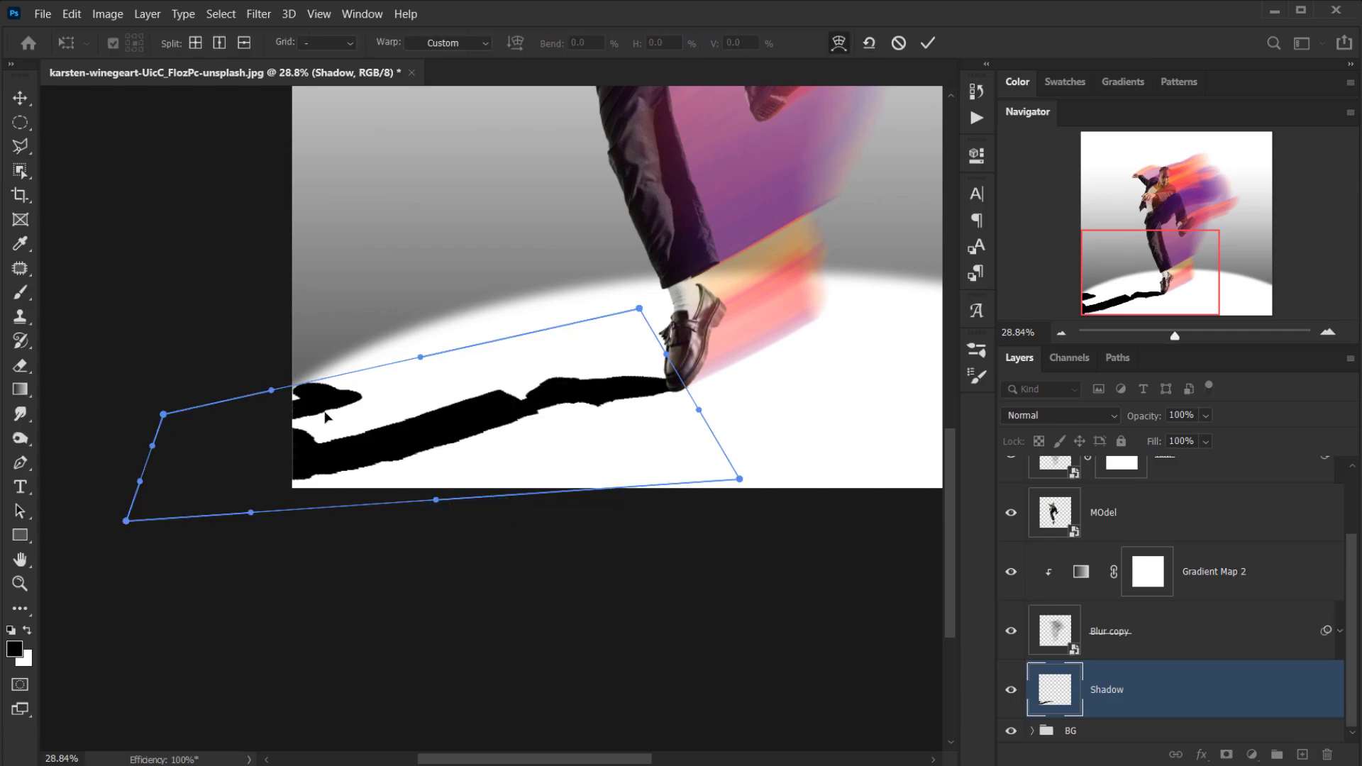
pyautogui.moveTo(163, 414); pyautogui.dragTo(165, 426)
pyautogui.moveTo(639, 310); pyautogui.dragTo(638, 319)
pyautogui.moveTo(127, 521); pyautogui.dragTo(144, 550)
pyautogui.moveTo(480, 490); pyautogui.dragTo(480, 441)
pyautogui.click(927, 43)
# Step: Add a layer mask to the Shadow layer and set the soft brush to about 1486 px at 3% flow
pyautogui.press('b')
pyautogui.hotkey('ctrl', '0')
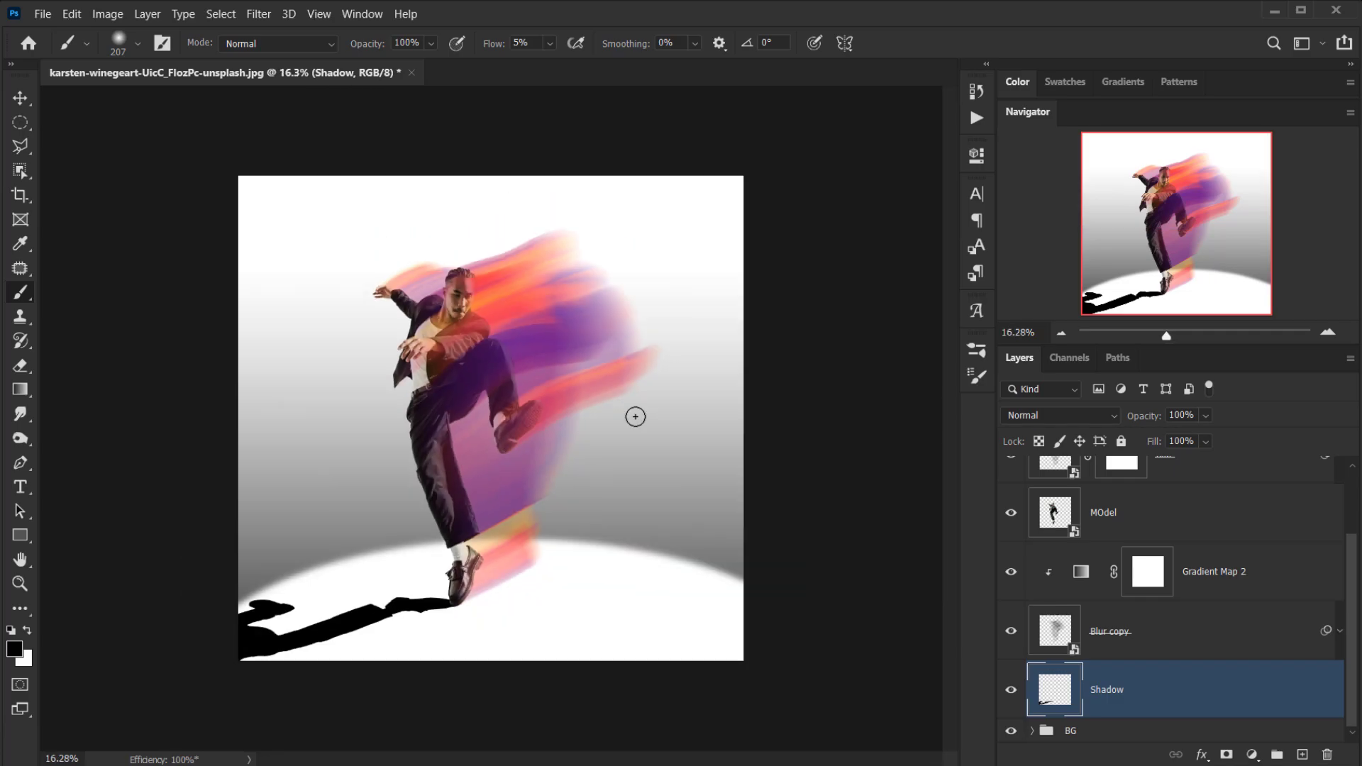
pyautogui.hotkey('ctrl', '+')
pyautogui.click(1227, 755)
pyautogui.press('x')
pyautogui.moveTo(322, 409); pyautogui.dragTo(397, 409)
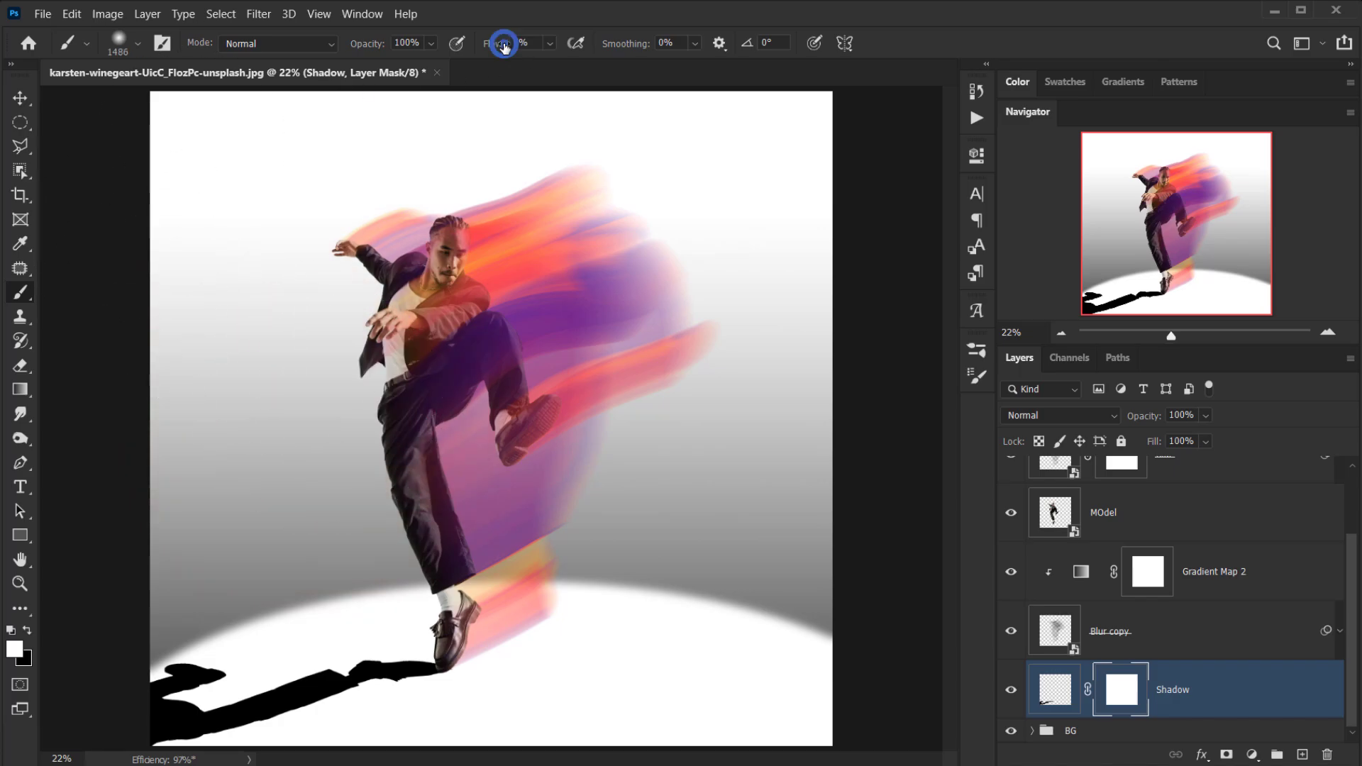
pyautogui.scroll(4, 440, 380)
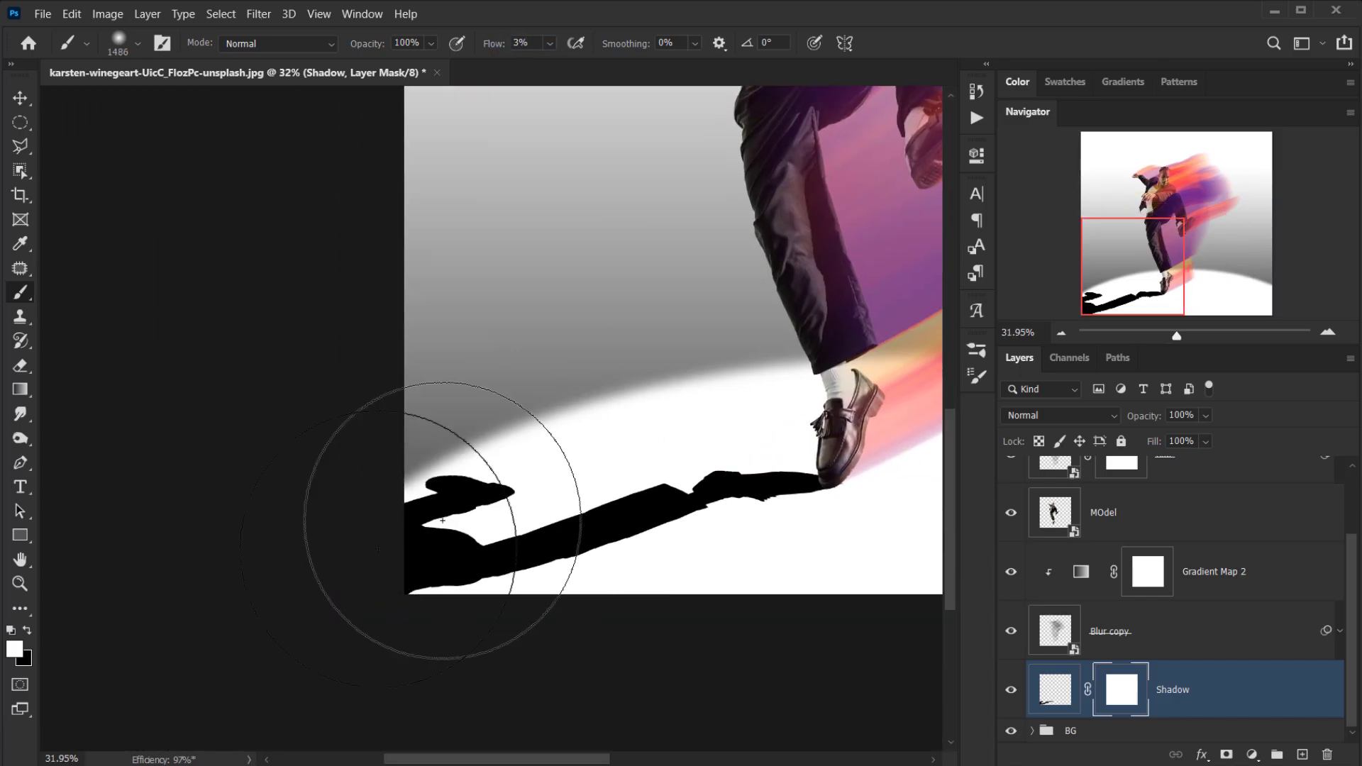
# Step: Paint black on the Shadow mask with soft strokes, fading the shadow from its far end towards the shoe
pyautogui.press('x')
pyautogui.moveTo(442, 520)
pyautogui.mouseDown()
pyautogui.moveTo(349, 548)
pyautogui.moveTo(471, 518)
pyautogui.moveTo(350, 557)
pyautogui.moveTo(521, 479)
pyautogui.moveTo(352, 532)
pyautogui.mouseUp()
pyautogui.moveTo(465, 471); pyautogui.dragTo(387, 487)
pyautogui.moveTo(477, 474)
pyautogui.mouseDown()
pyautogui.moveTo(550, 546)
pyautogui.moveTo(667, 524)
pyautogui.moveTo(590, 554)
pyautogui.moveTo(672, 526)
pyautogui.moveTo(711, 480)
pyautogui.mouseUp()
pyautogui.scroll(-5, 711, 479)
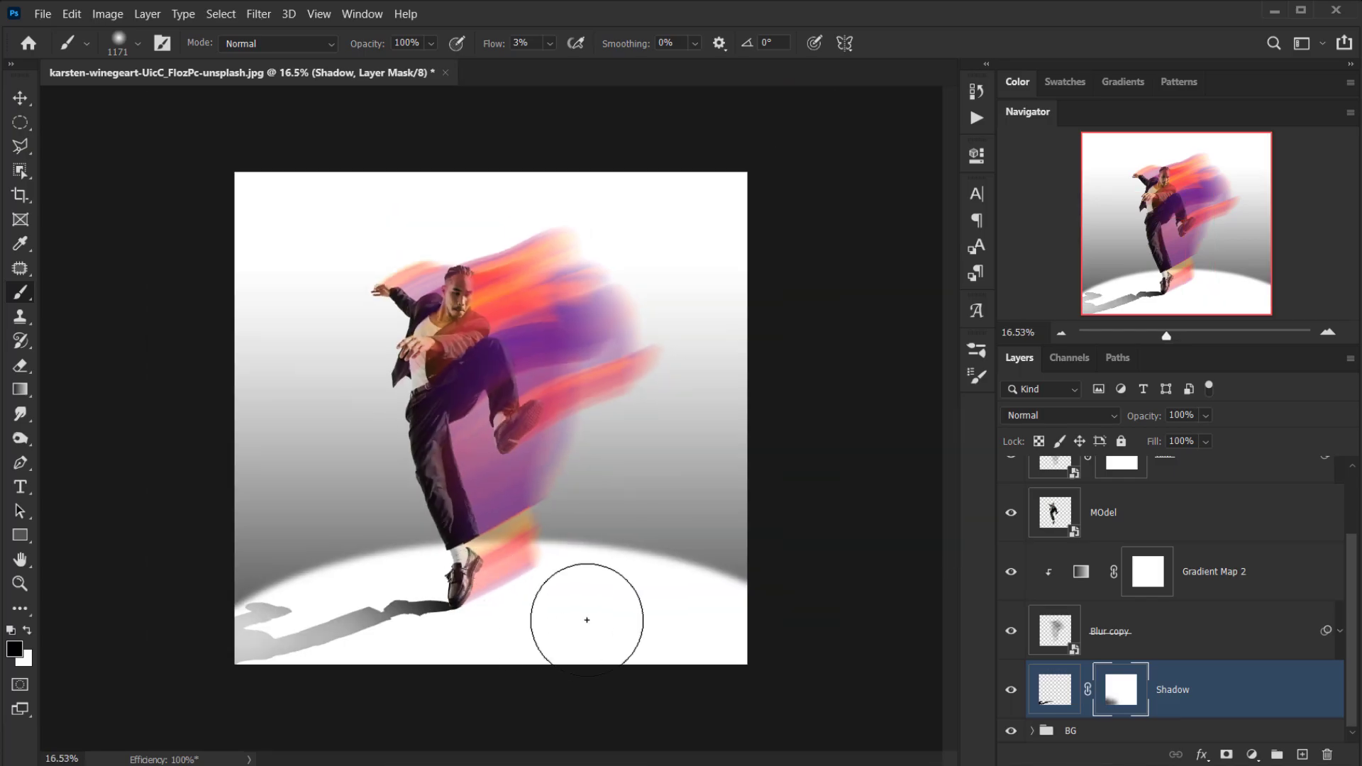
# Step: Start a Motion Blur on the Shadow layer's pixels rather than its mask, with a 33° angle and a distance of 96 pixels
pyautogui.scroll(3, 542, 624)
pyautogui.click(1048, 689)
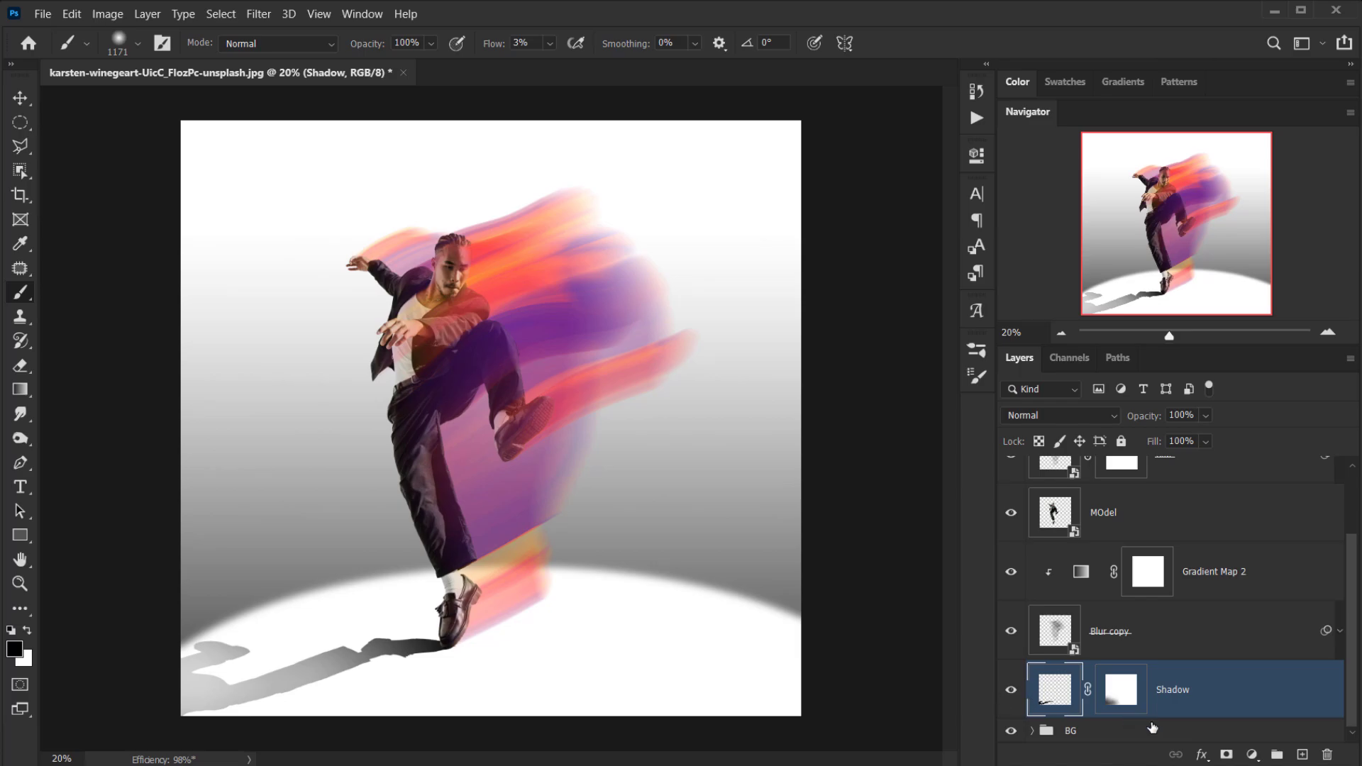
pyautogui.click(259, 13)
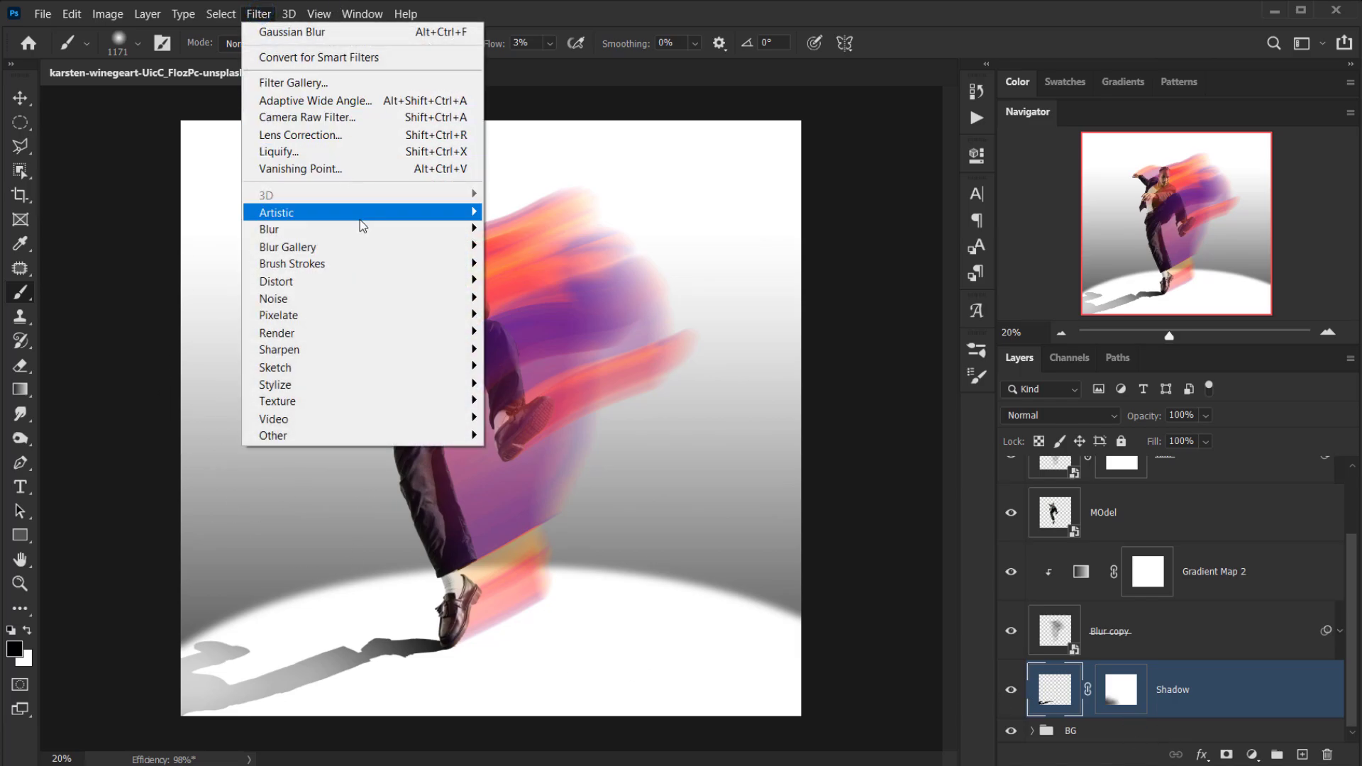
pyautogui.moveTo(362, 230)
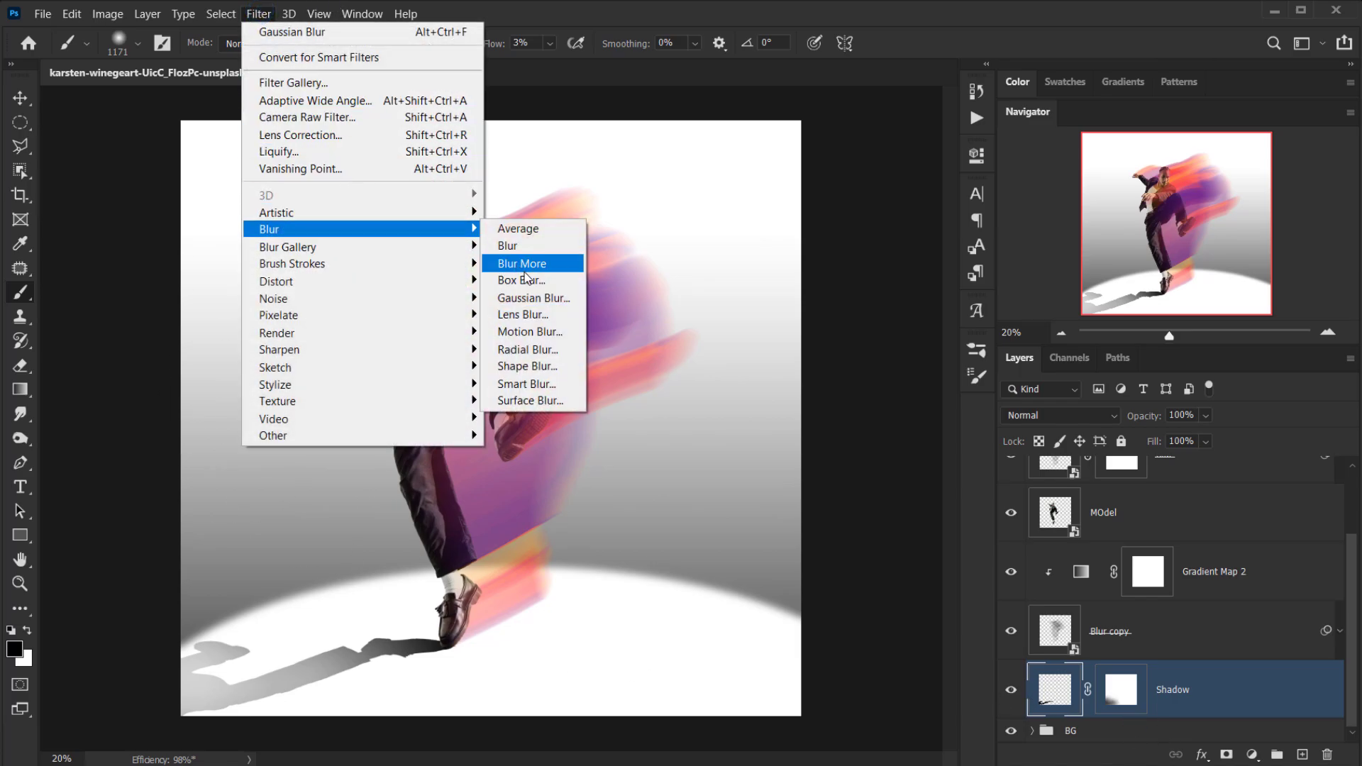
pyautogui.click(530, 331)
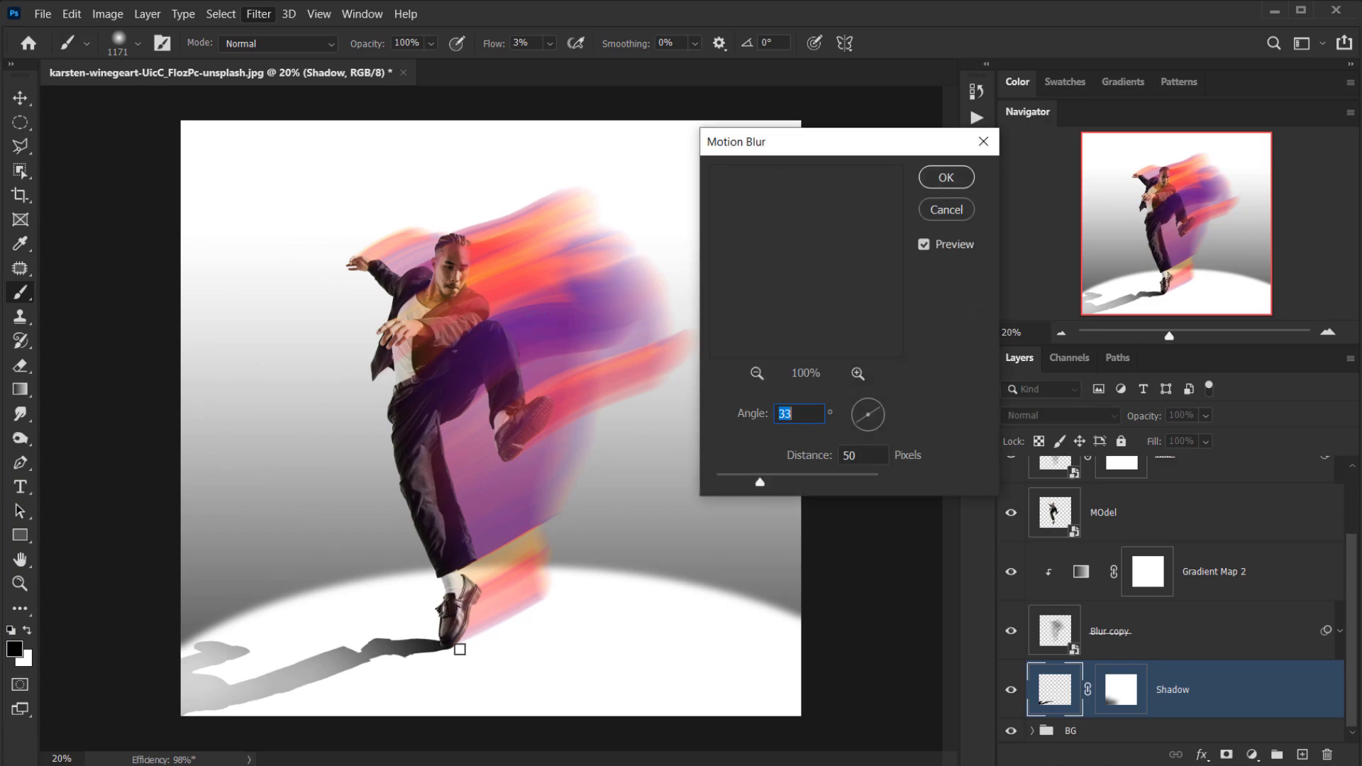
pyautogui.click(883, 411)
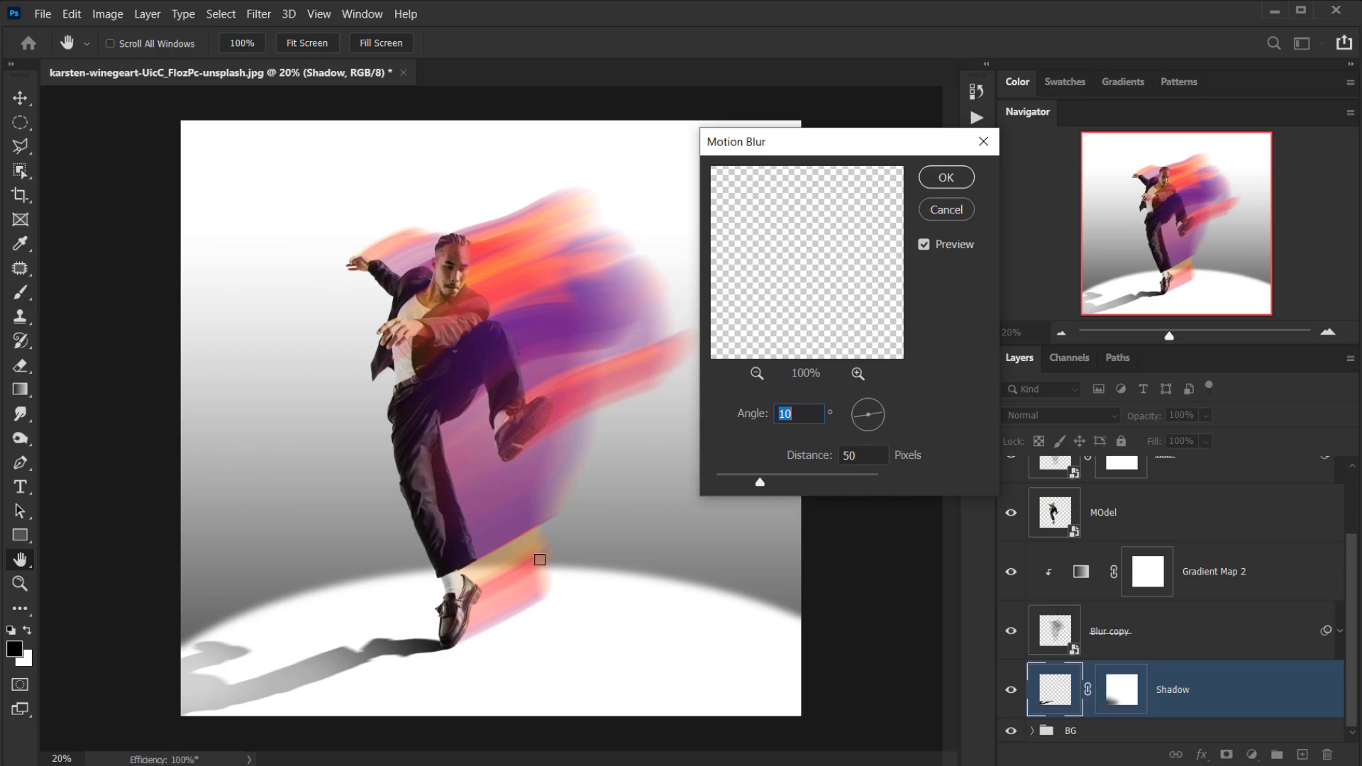
pyautogui.click(879, 406)
pyautogui.moveTo(763, 482); pyautogui.dragTo(773, 475)
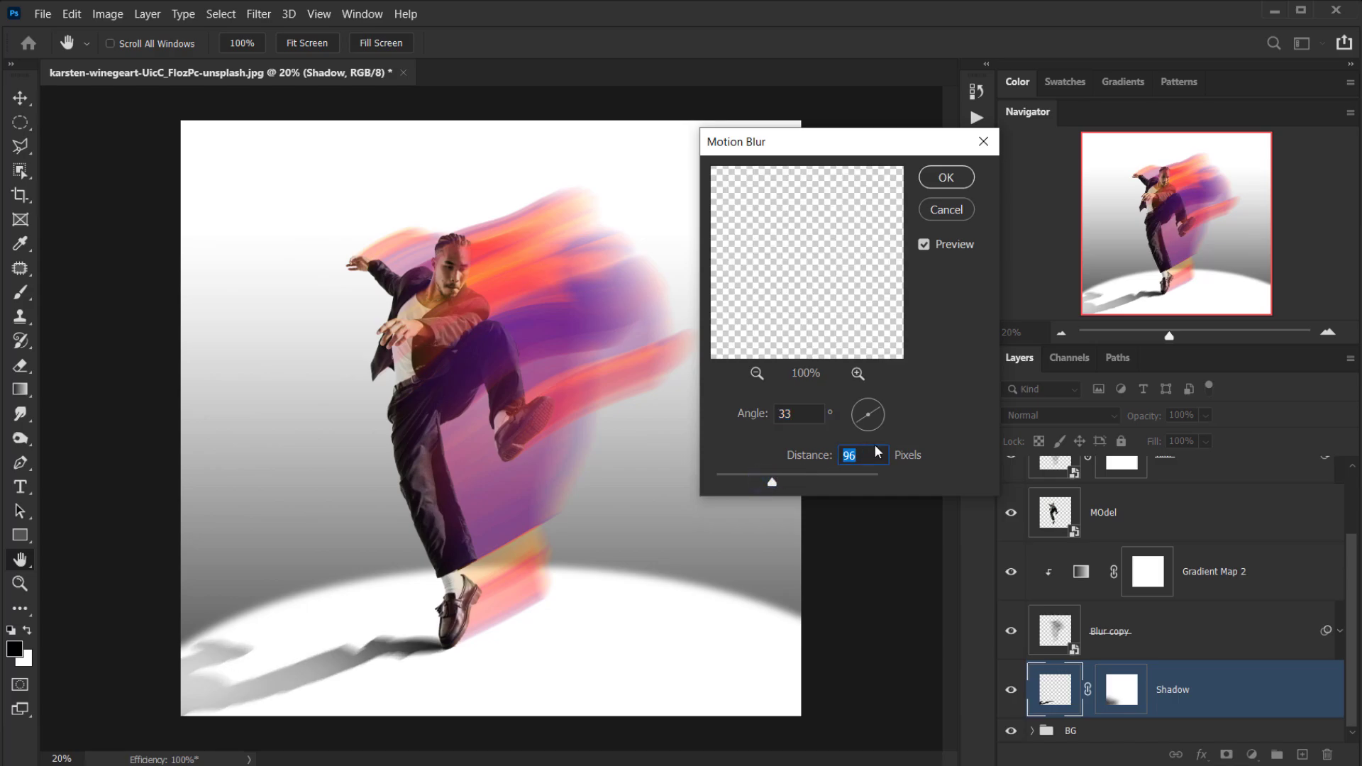
# Step: Lower the Motion Blur distance slightly and apply the blur to the shadow
pyautogui.press('Down')
pyautogui.press('Down')
pyautogui.press('Down')
pyautogui.press('Down')
pyautogui.press('Down')
pyautogui.press('Down')
pyautogui.press('Down')
pyautogui.press('Down')
pyautogui.press('Down')
pyautogui.press('Down')
pyautogui.press('Down')
pyautogui.click(952, 190)
pyautogui.press('b')
pyautogui.scroll(-3, 477, 502)
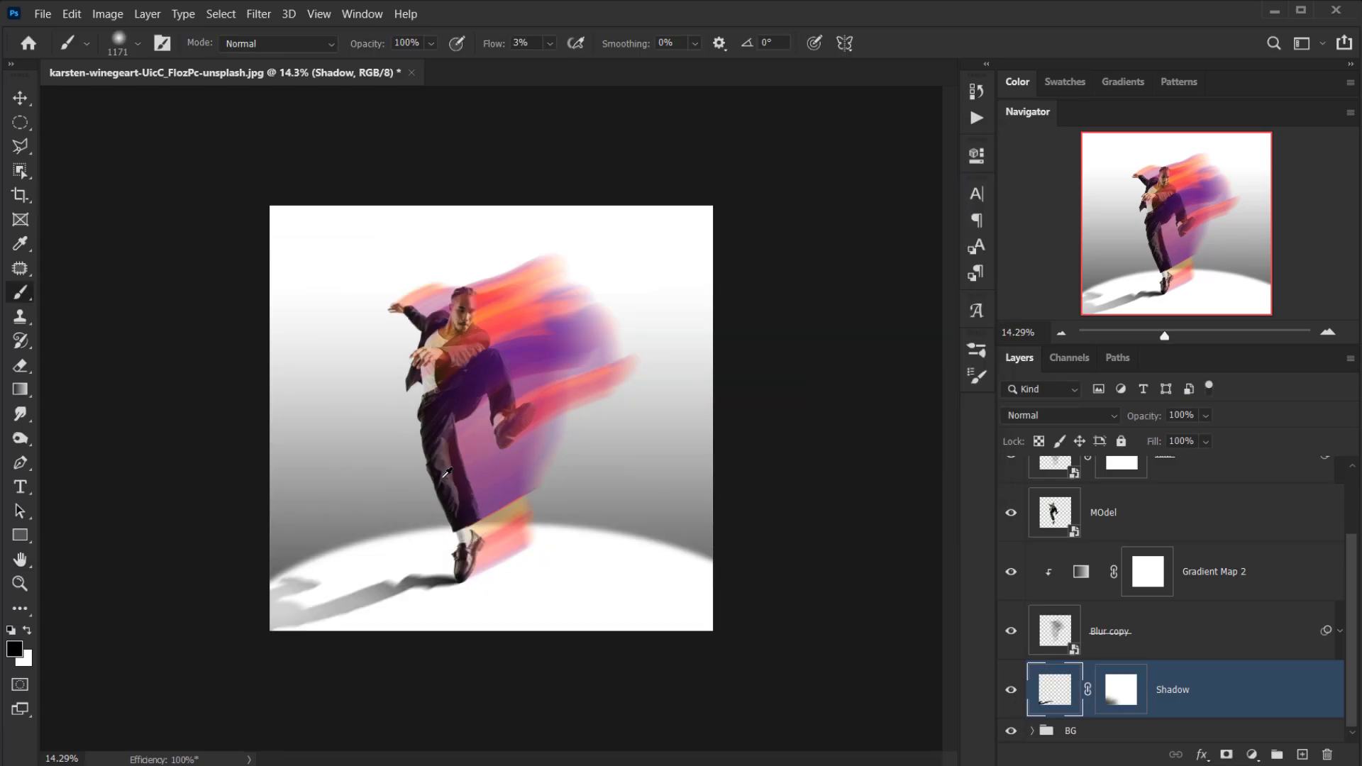
pyautogui.scroll(3, 654, 442)
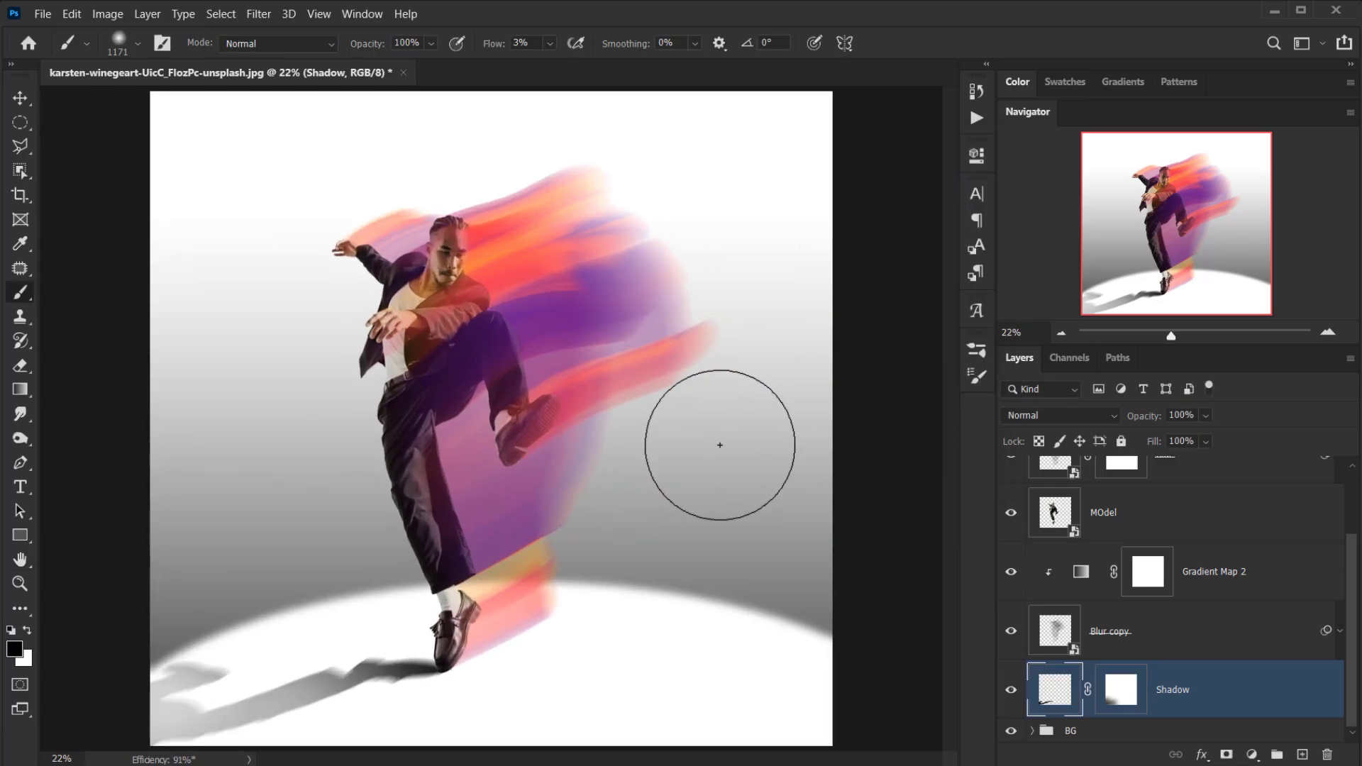
pyautogui.scroll(-1, 504, 245)
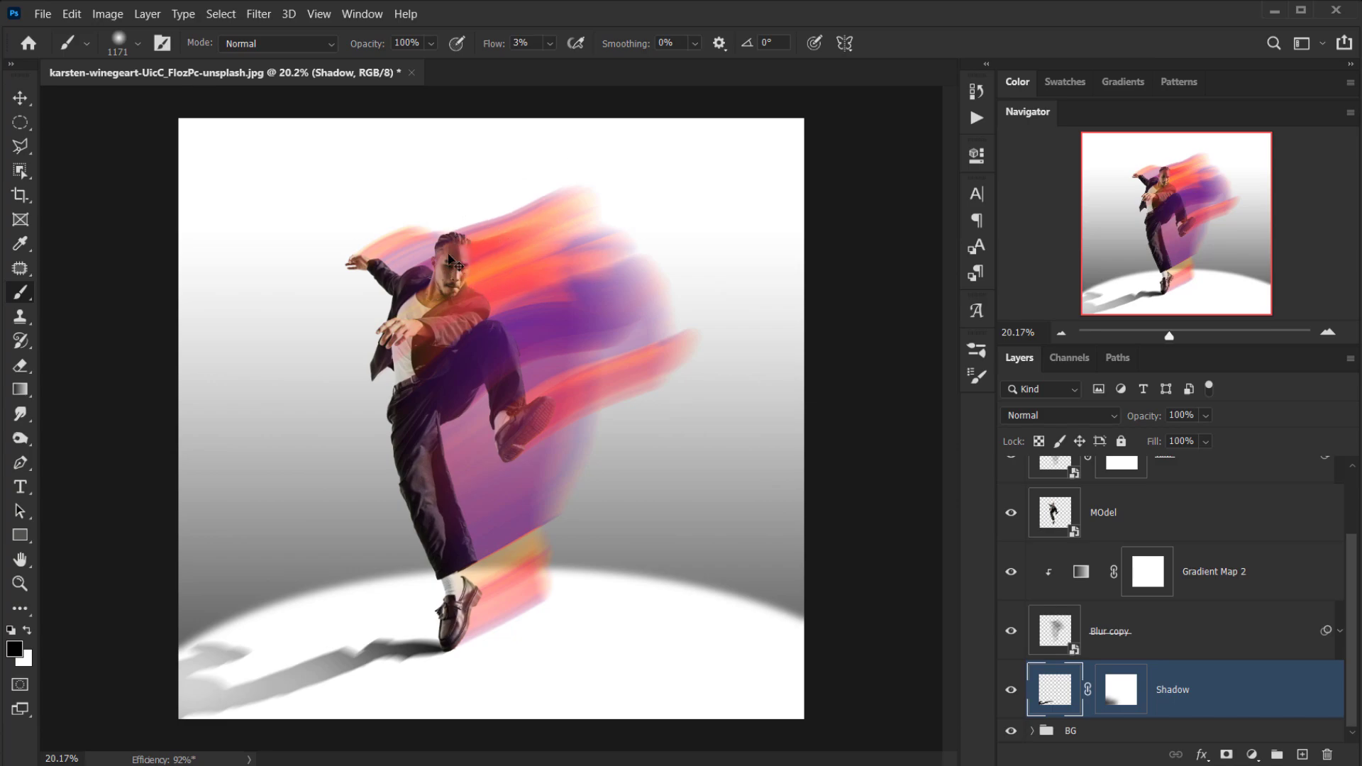
# Step: Add a new empty layer directly above the MOdel layer and clip it to the dancer
pyautogui.scroll(2, 1030, 546)
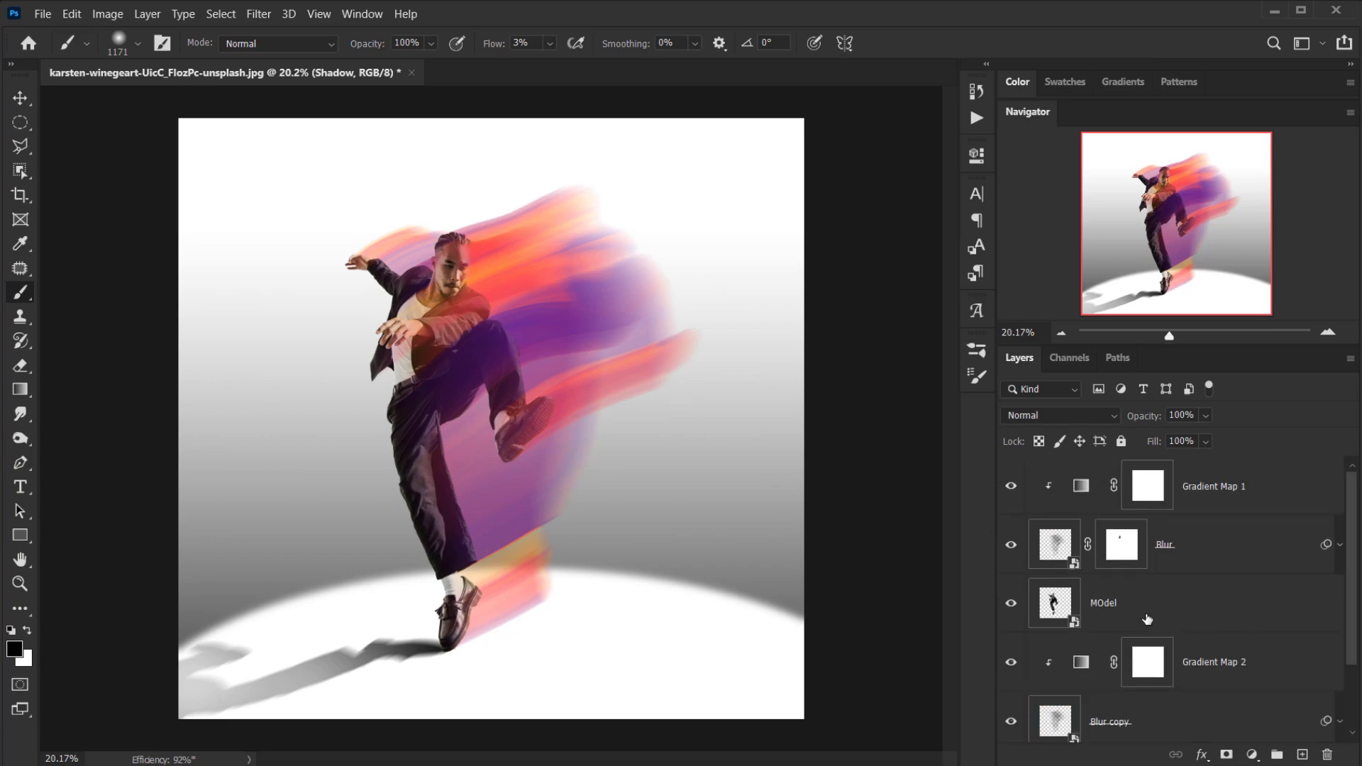
pyautogui.click(1135, 611)
pyautogui.click(1011, 606)
pyautogui.click(1009, 604)
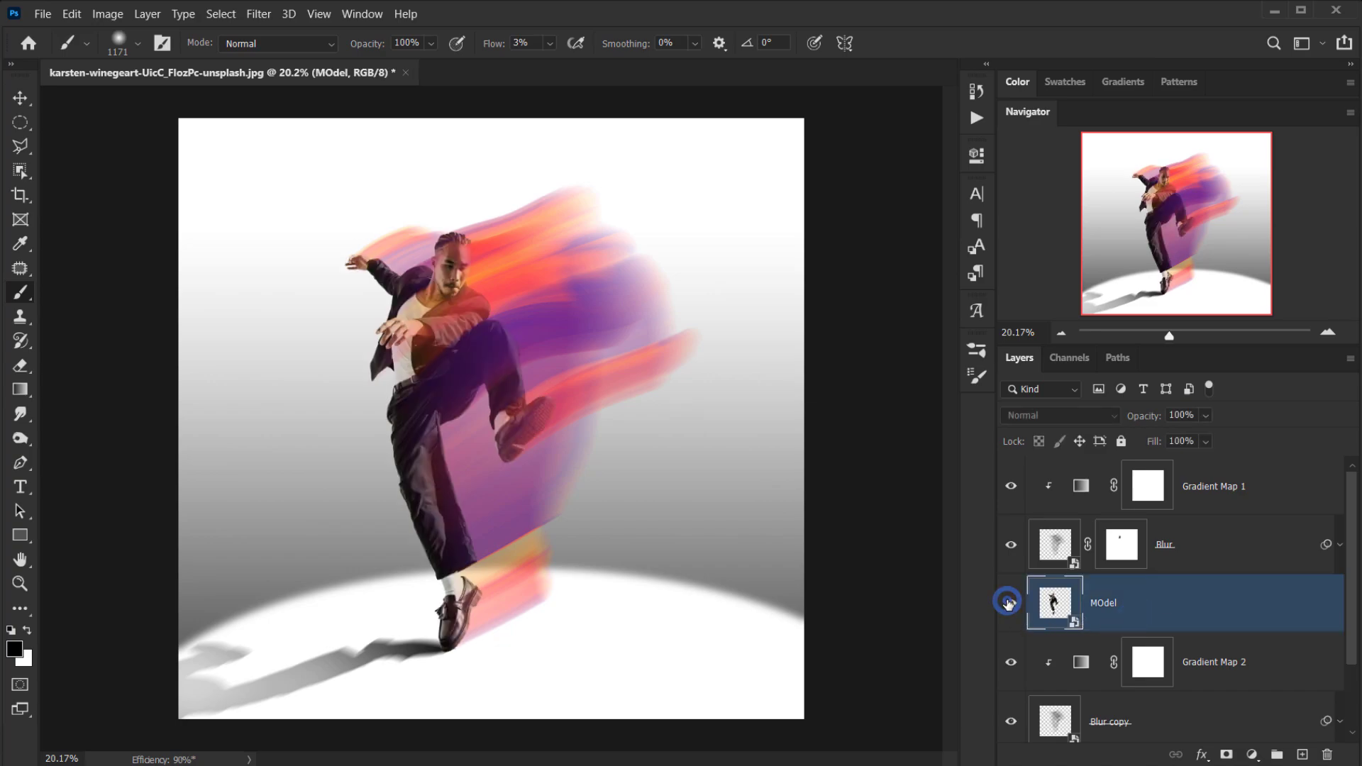
pyautogui.click(1301, 756)
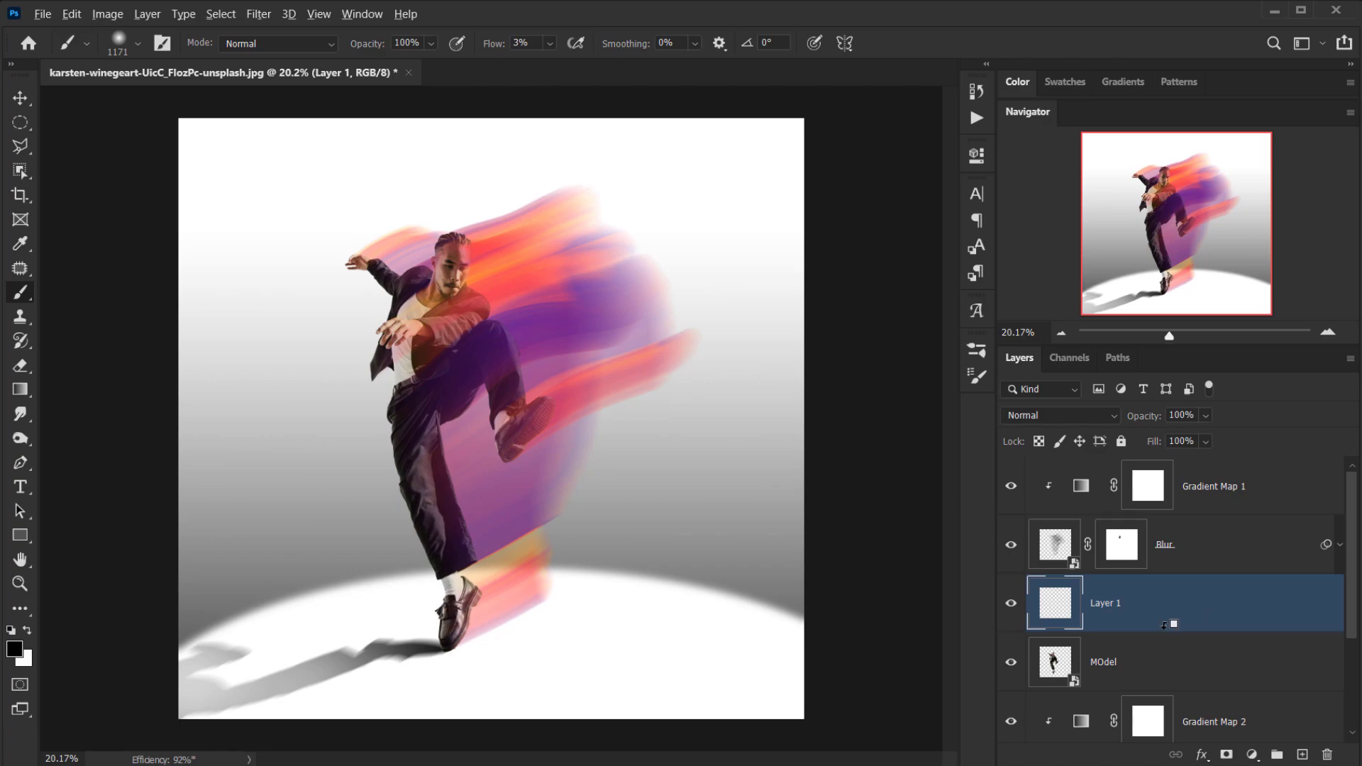
pyautogui.keyDown('alt'); pyautogui.click(1106, 633); pyautogui.keyUp('alt')
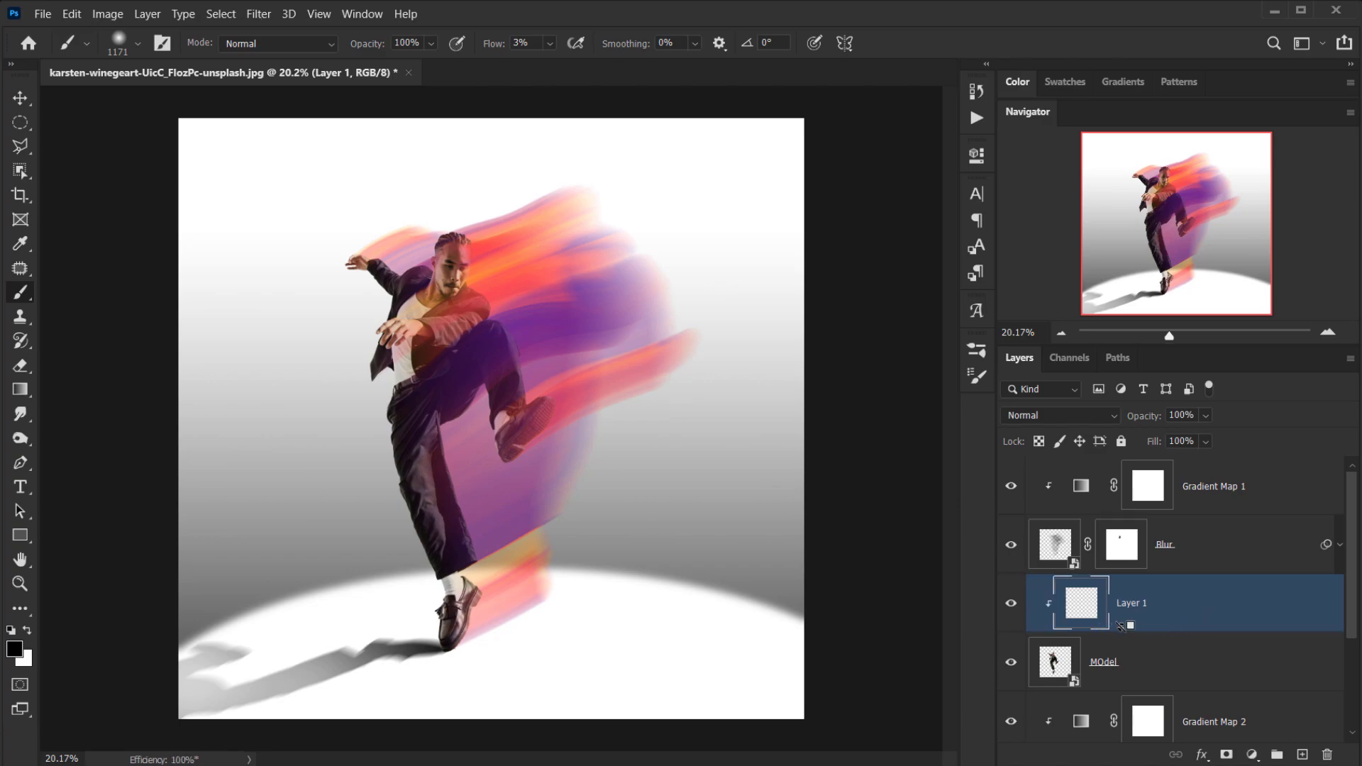
# Step: Paint a soft haze over the dancer's upper body on Layer 1, using white sampled from the backdrop and a brush of about 2289 px
pyautogui.keyDown('alt'); pyautogui.moveTo(395, 329); pyautogui.dragTo(489, 328); pyautogui.keyUp('alt')
pyautogui.keyDown('alt'); pyautogui.click(728, 185); pyautogui.keyUp('alt')
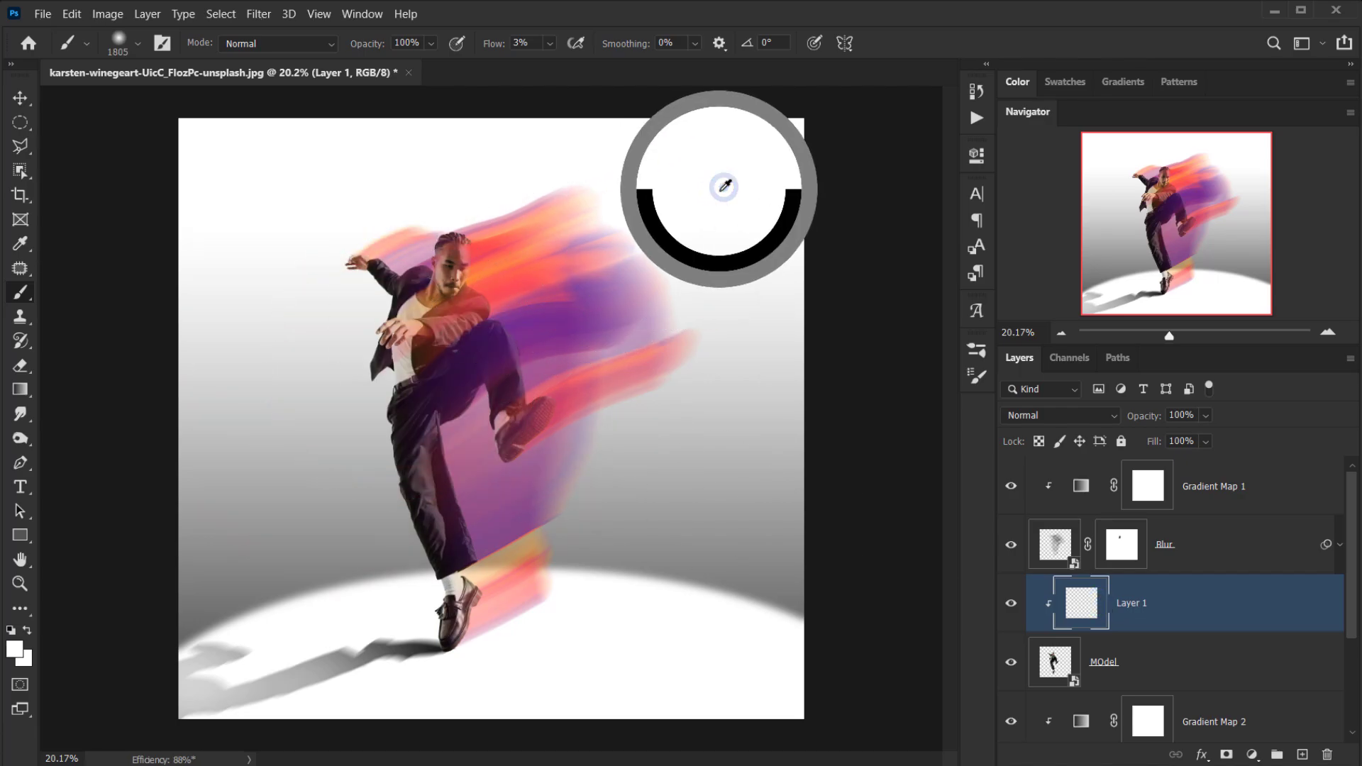
pyautogui.keyDown('alt'); pyautogui.moveTo(560, 249); pyautogui.dragTo(624, 256); pyautogui.keyUp('alt')
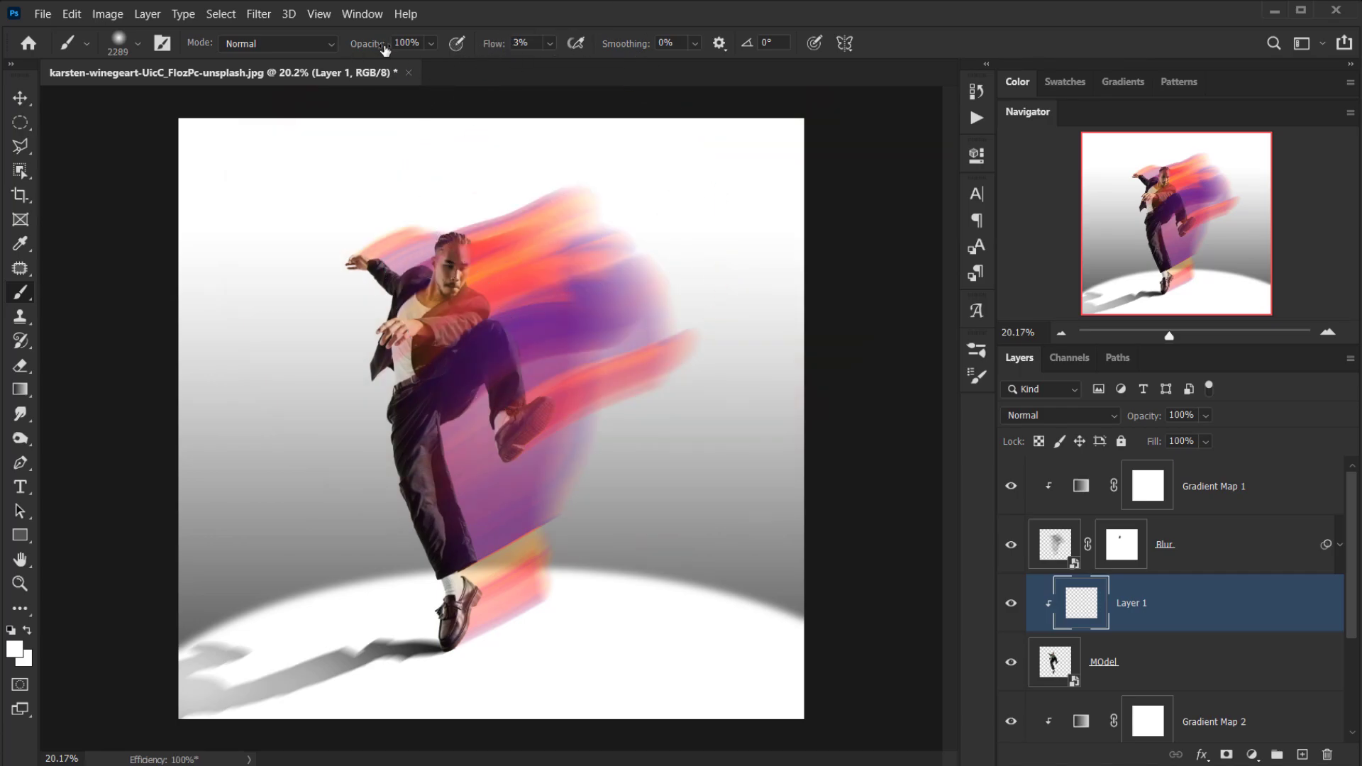
pyautogui.moveTo(561, 270)
pyautogui.mouseDown()
pyautogui.moveTo(522, 272)
pyautogui.moveTo(528, 293)
pyautogui.moveTo(530, 261)
pyautogui.moveTo(580, 340)
pyautogui.moveTo(523, 257)
pyautogui.moveTo(598, 395)
pyautogui.moveTo(501, 229)
pyautogui.moveTo(601, 386)
pyautogui.moveTo(569, 323)
pyautogui.moveTo(464, 170)
pyautogui.moveTo(531, 211)
pyautogui.moveTo(675, 234)
pyautogui.mouseUp()
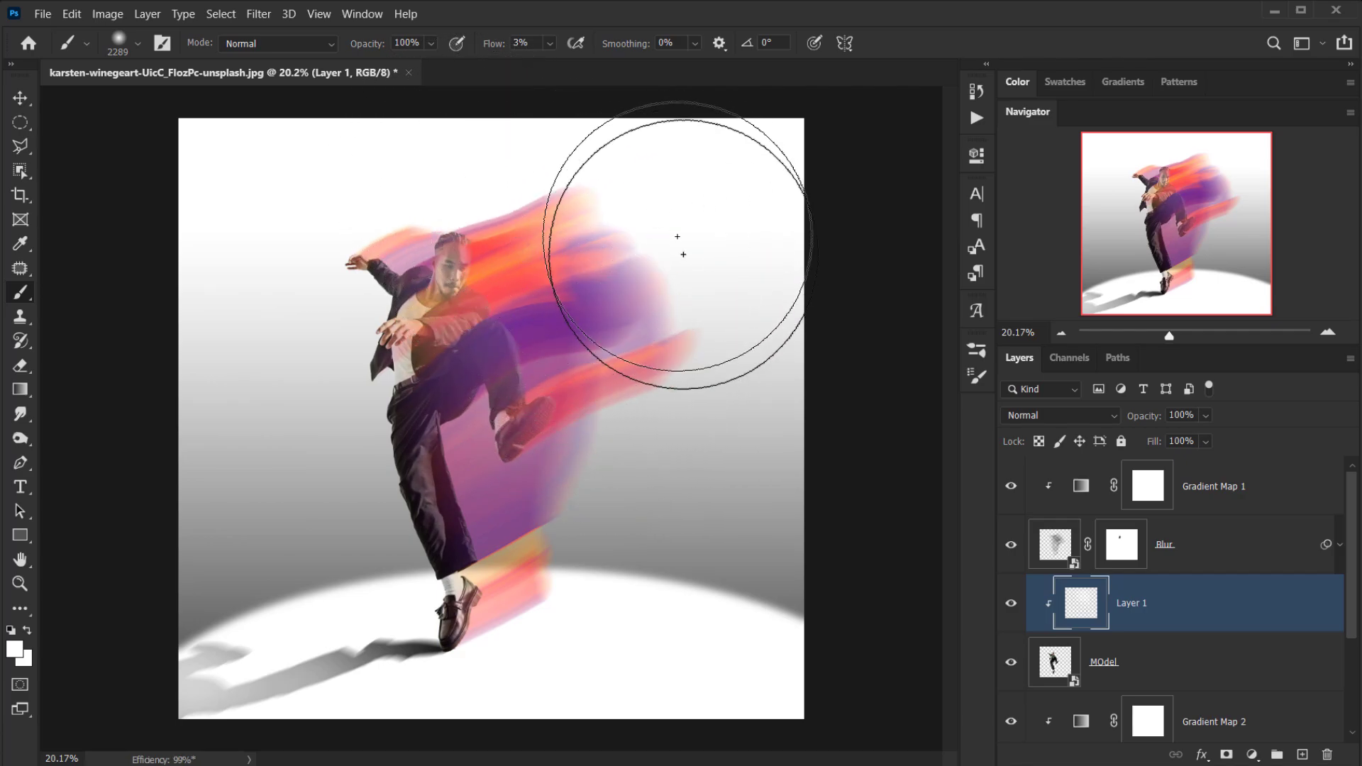
pyautogui.scroll(-3, 675, 246)
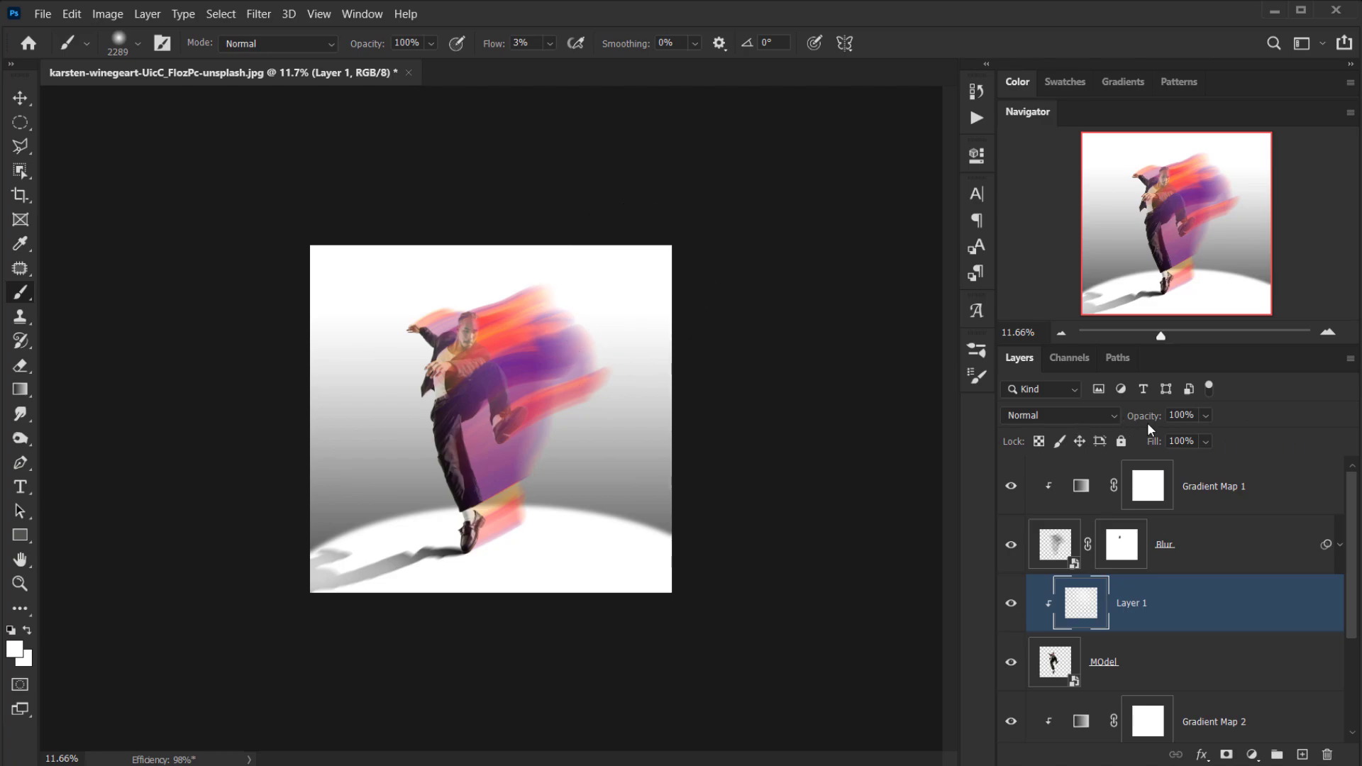
# Step: Reduce the opacity of Layer 1 to 50% and check the haze on the dancer up close
pyautogui.moveTo(1149, 420); pyautogui.dragTo(1121, 423)
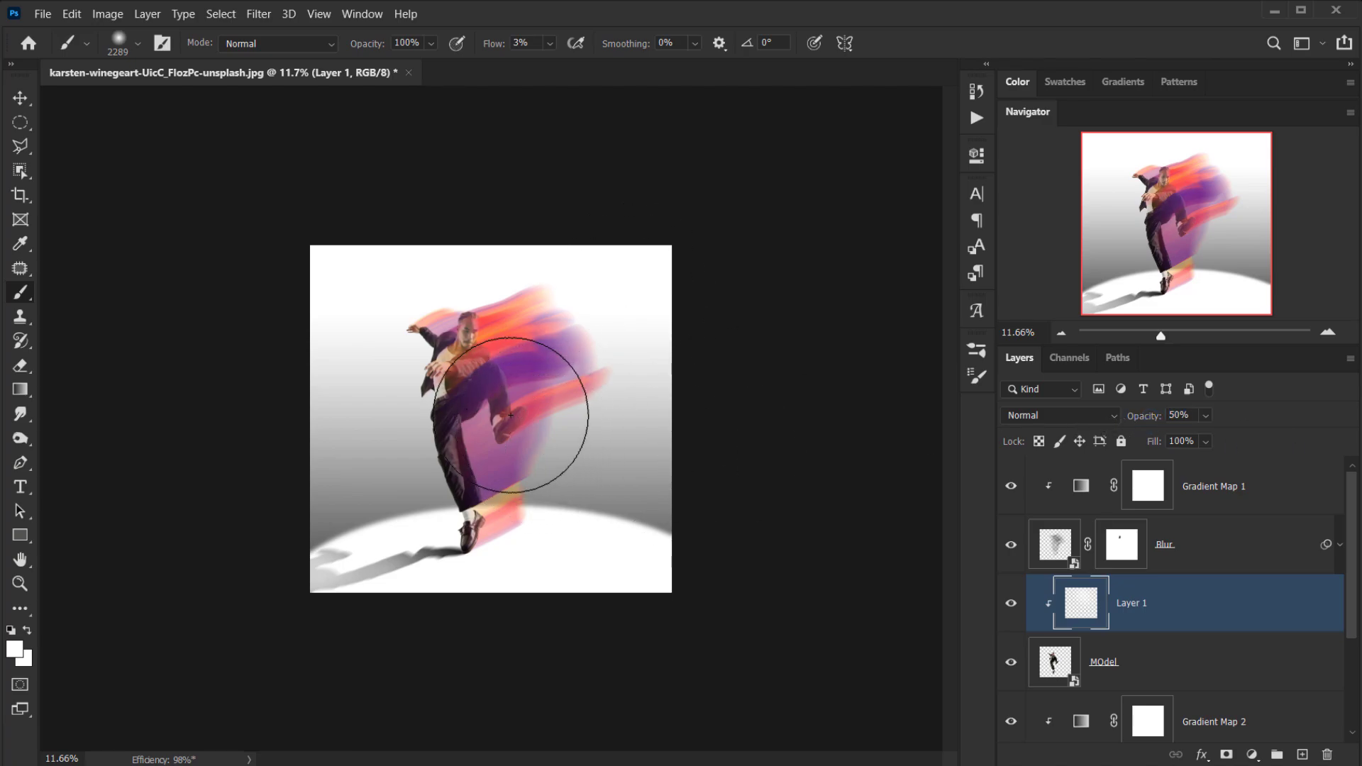
pyautogui.scroll(4, 454, 426)
pyautogui.moveTo(441, 429); pyautogui.dragTo(412, 391)
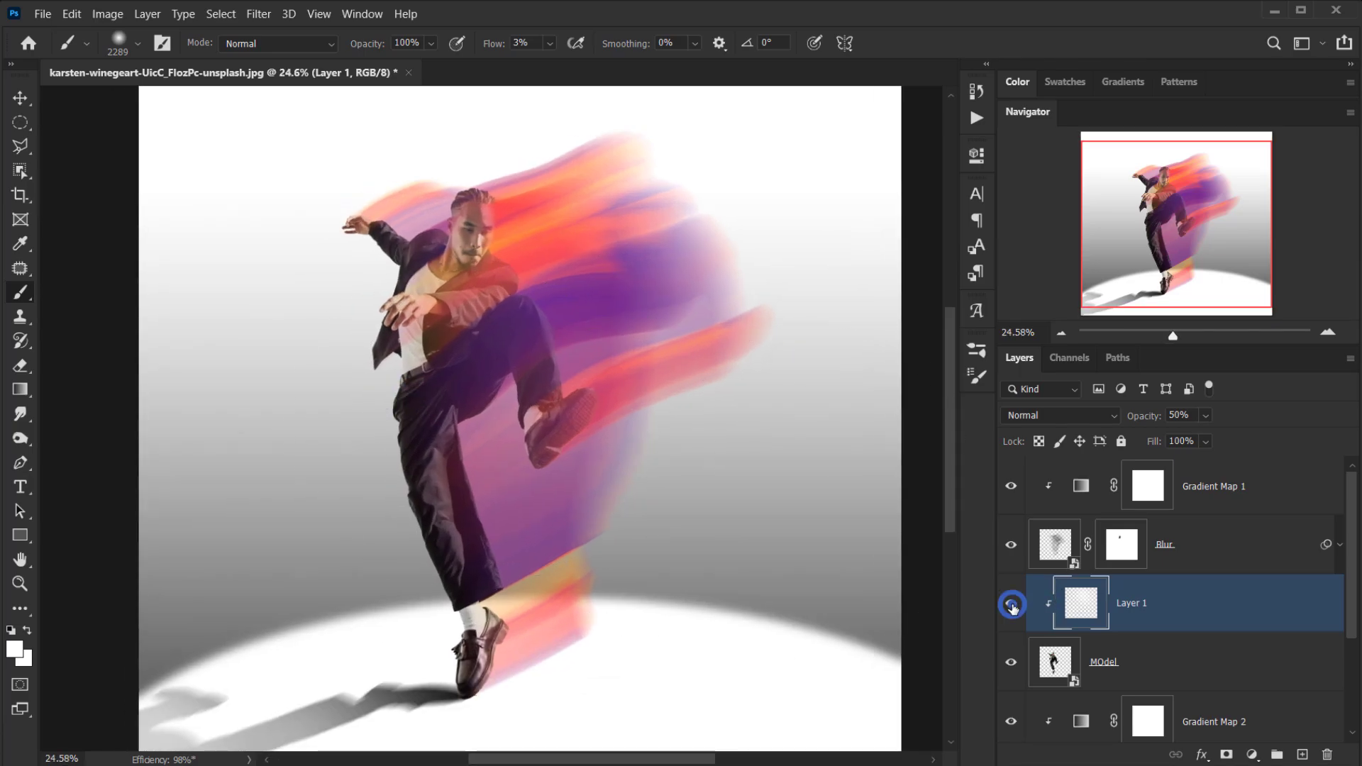
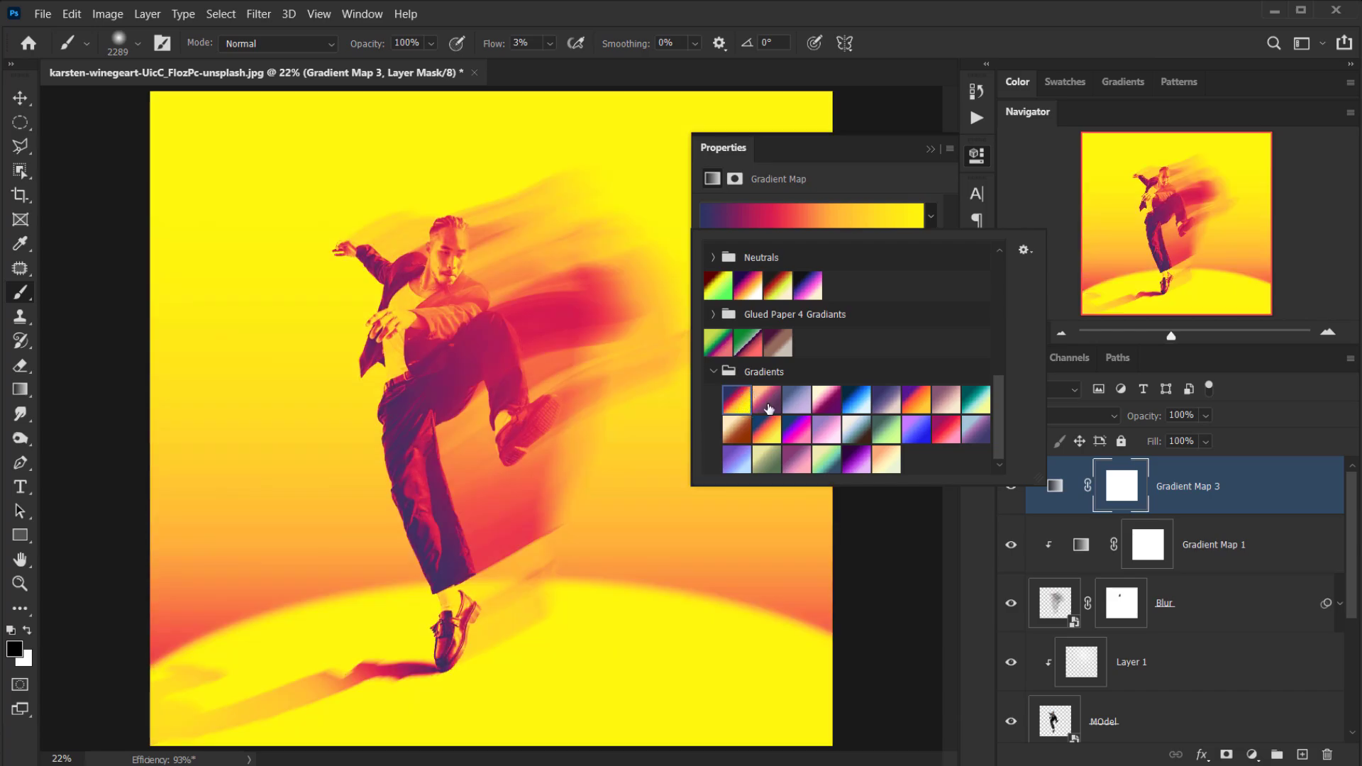
# Step: Try several presets from the Gradients group on Gradient Map 3 and settle on the magenta-red-to-pink gradient
pyautogui.click(766, 401)
pyautogui.click(797, 404)
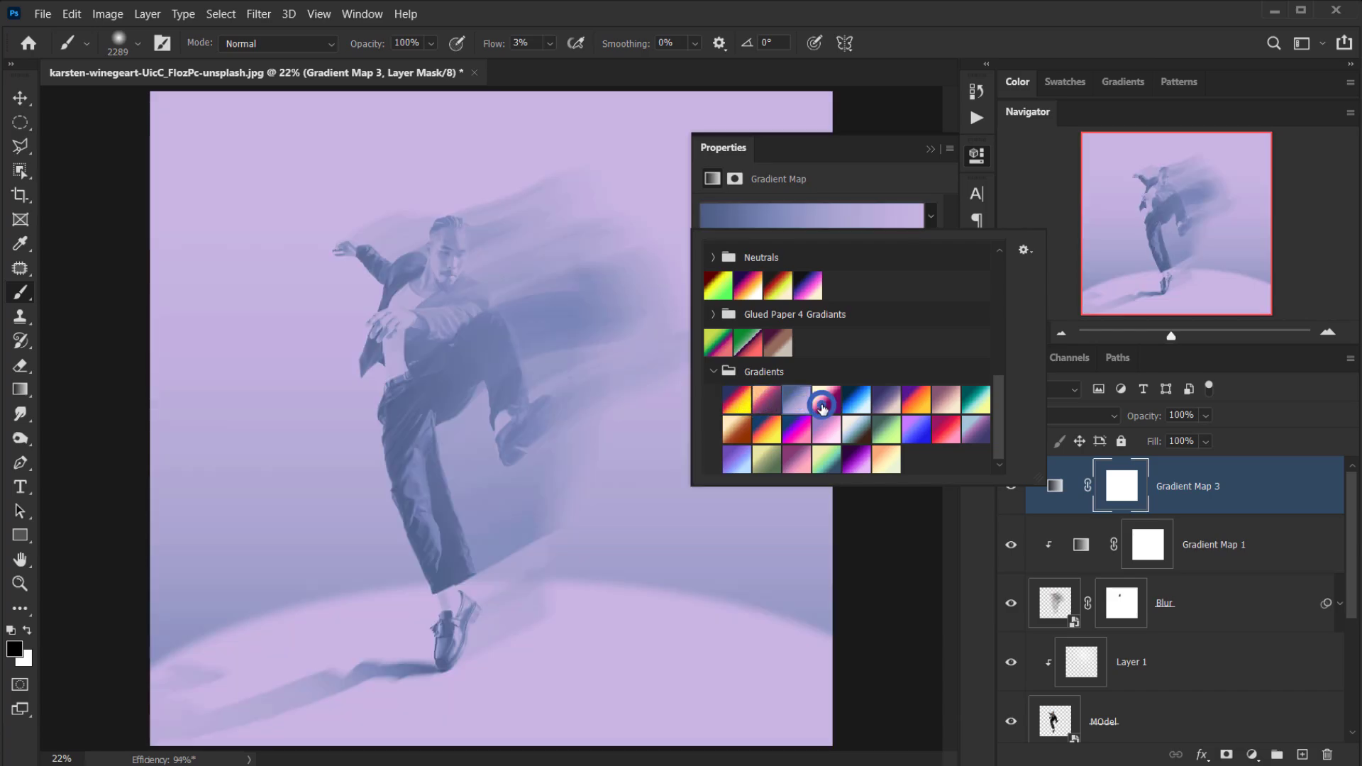
pyautogui.click(827, 401)
pyautogui.click(915, 403)
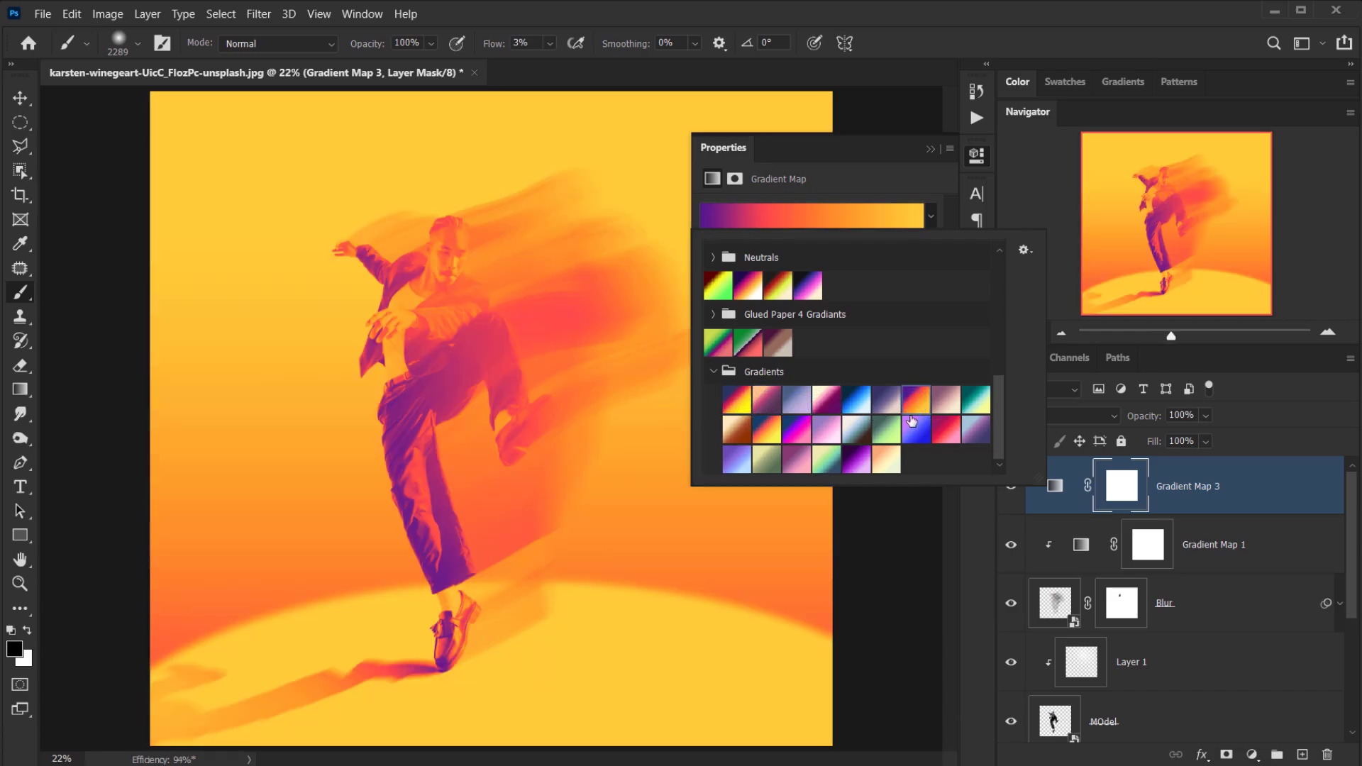
pyautogui.click(945, 429)
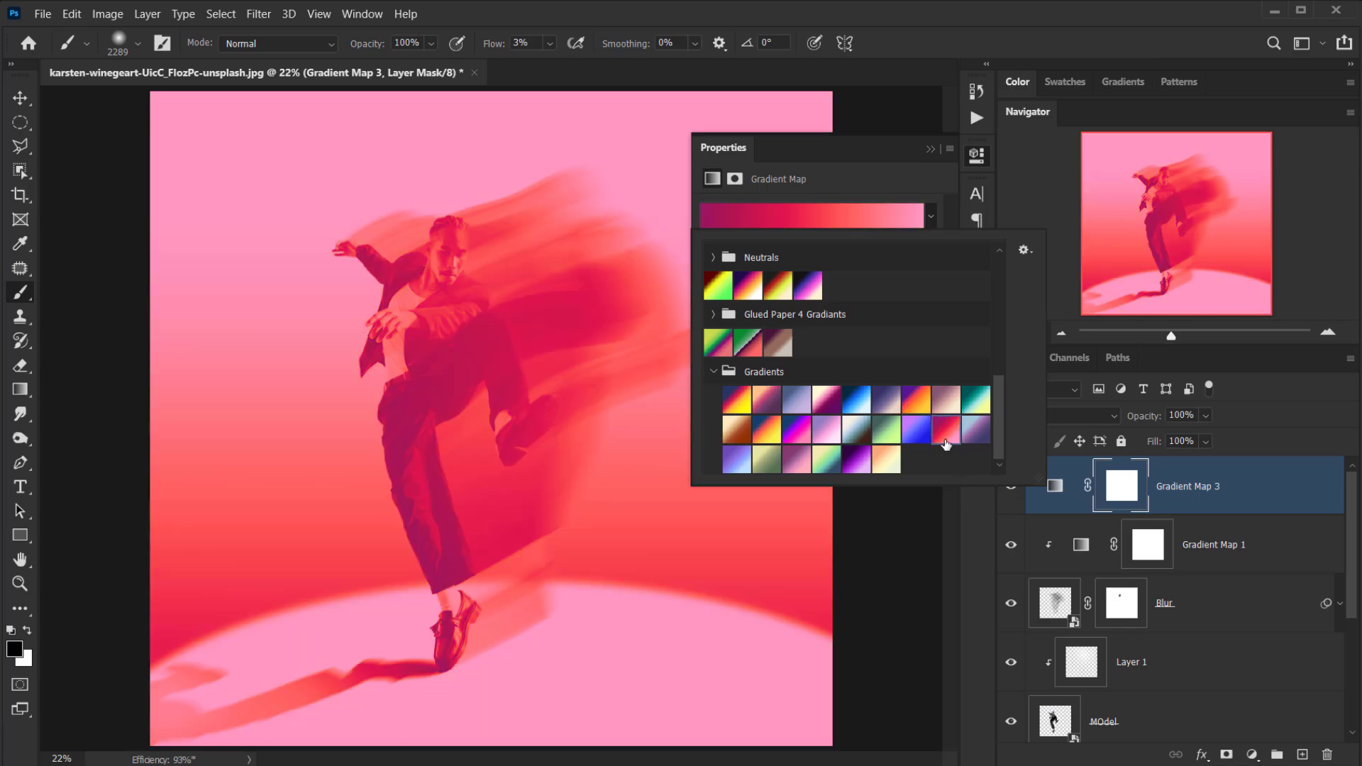
pyautogui.click(764, 434)
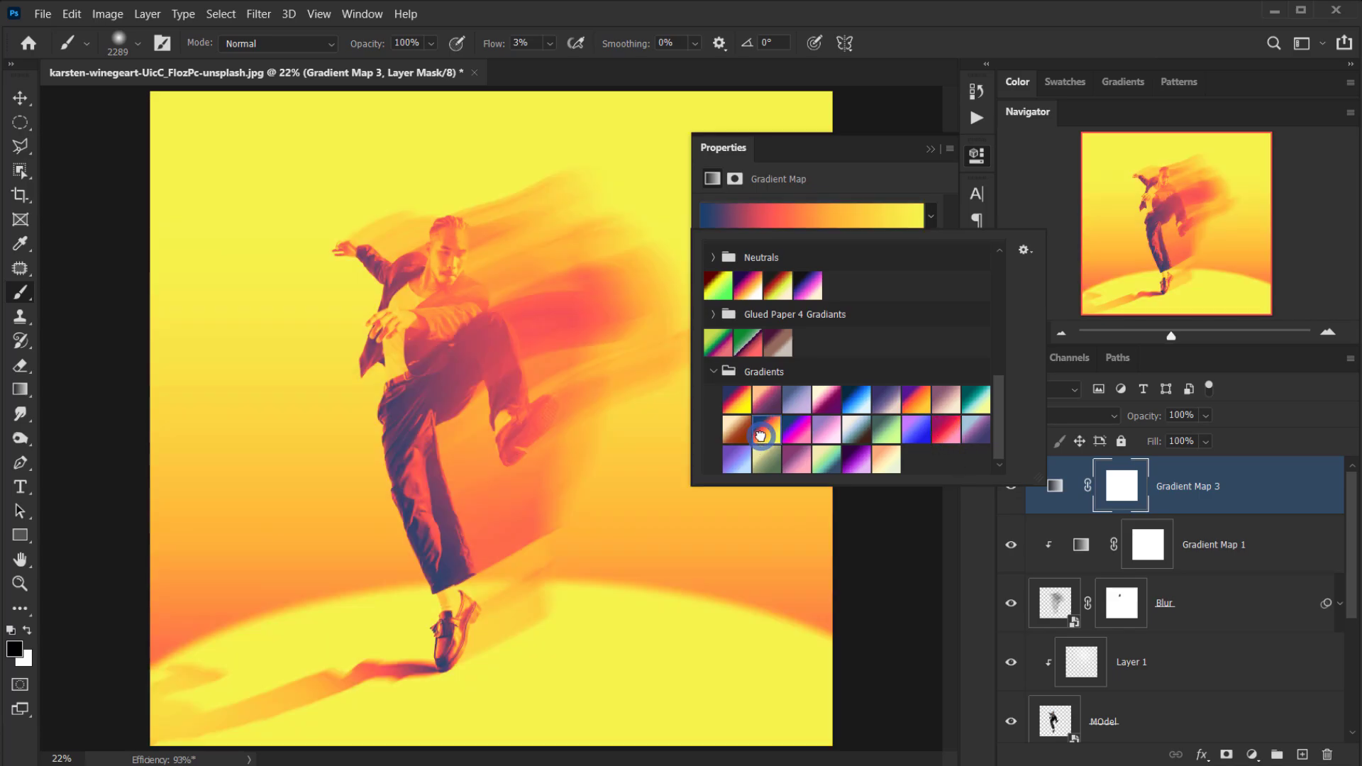
pyautogui.click(943, 428)
pyautogui.click(878, 165)
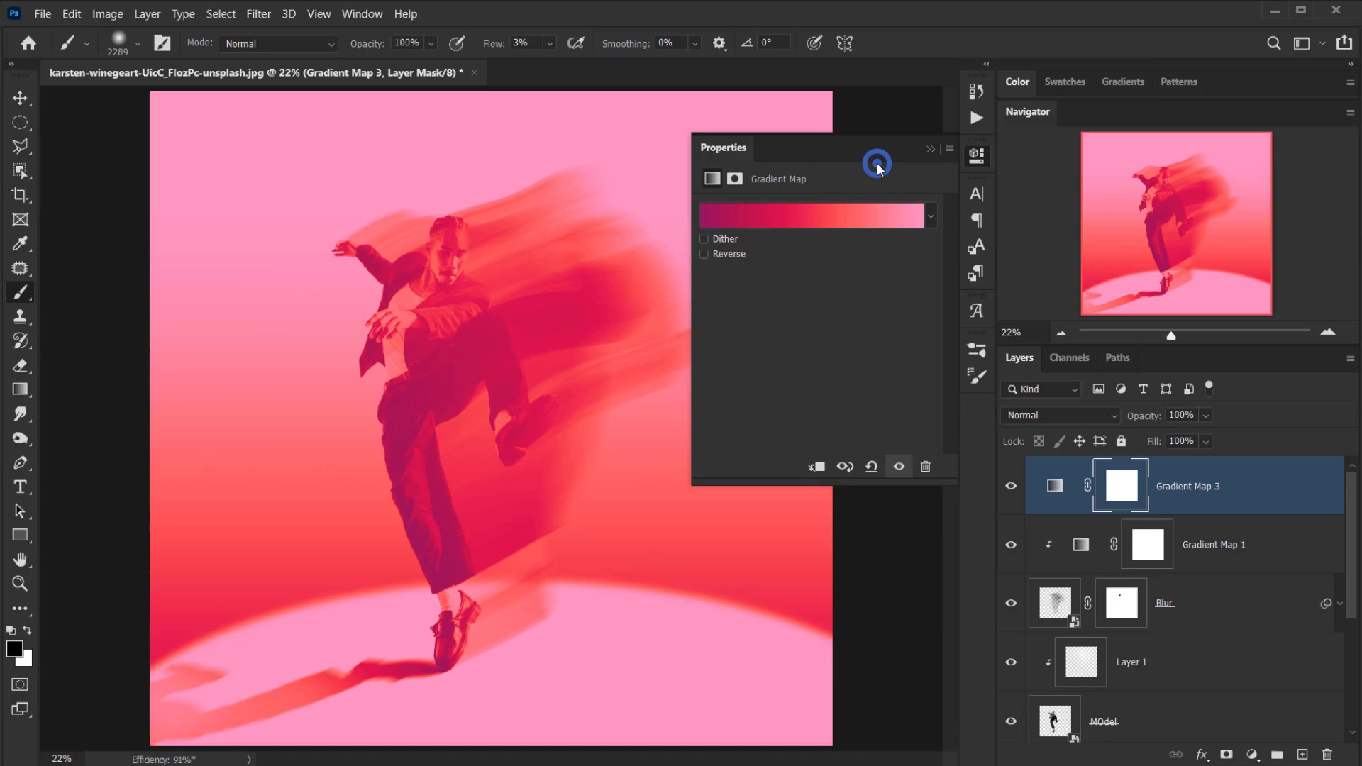
pyautogui.click(930, 149)
# Step: Reduce the opacity of Gradient Map 3 to 19% and compare the image with and without it
pyautogui.moveTo(1154, 417); pyautogui.dragTo(978, 440)
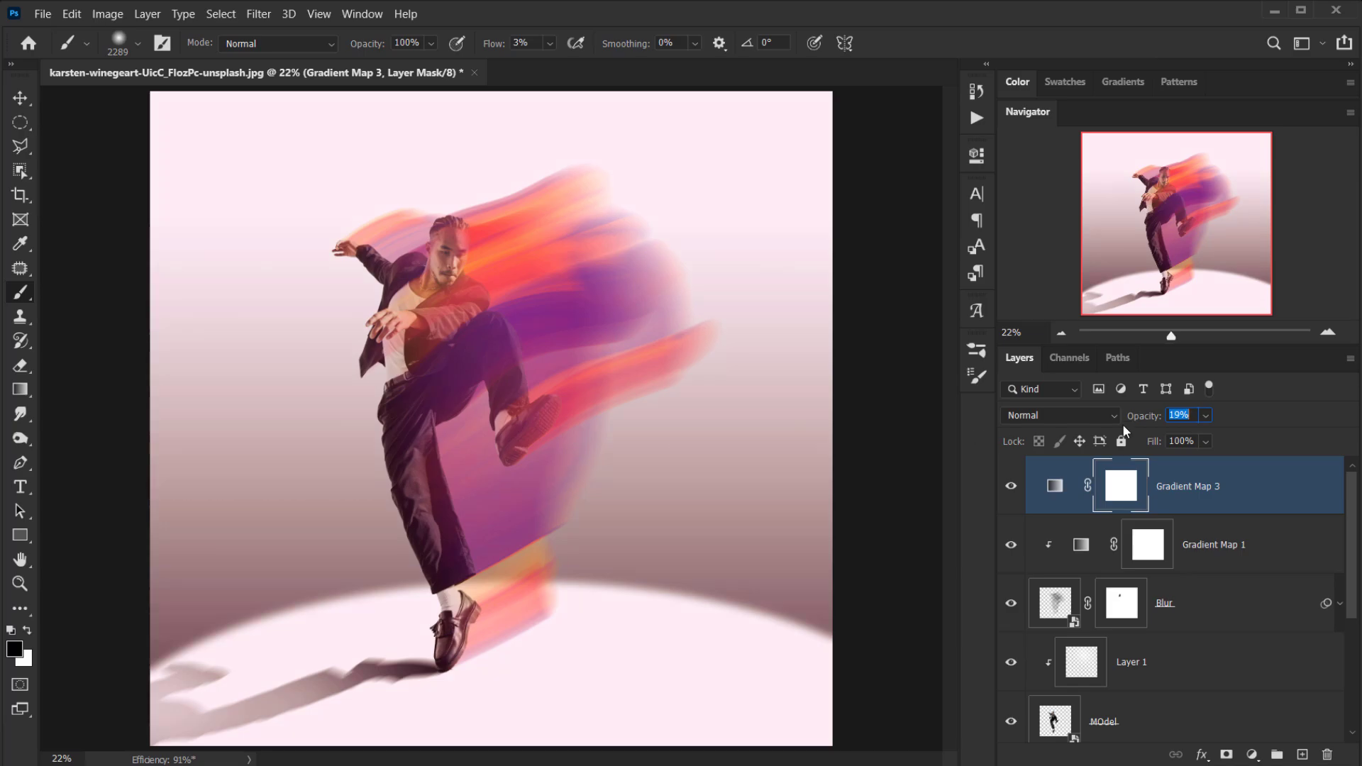
pyautogui.click(1192, 417)
pyautogui.click(1023, 485)
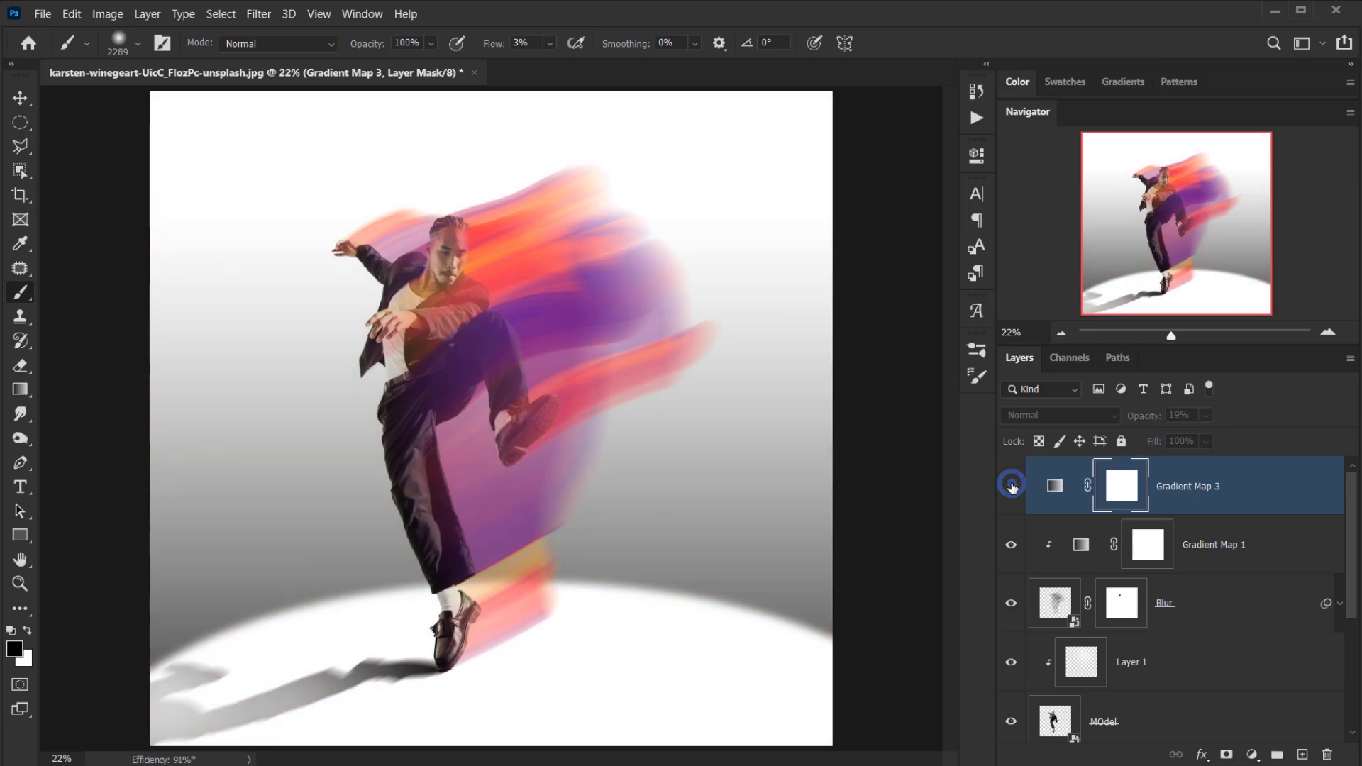
pyautogui.click(1023, 485)
pyautogui.scroll(-4, 593, 532)
pyautogui.scroll(4, 523, 487)
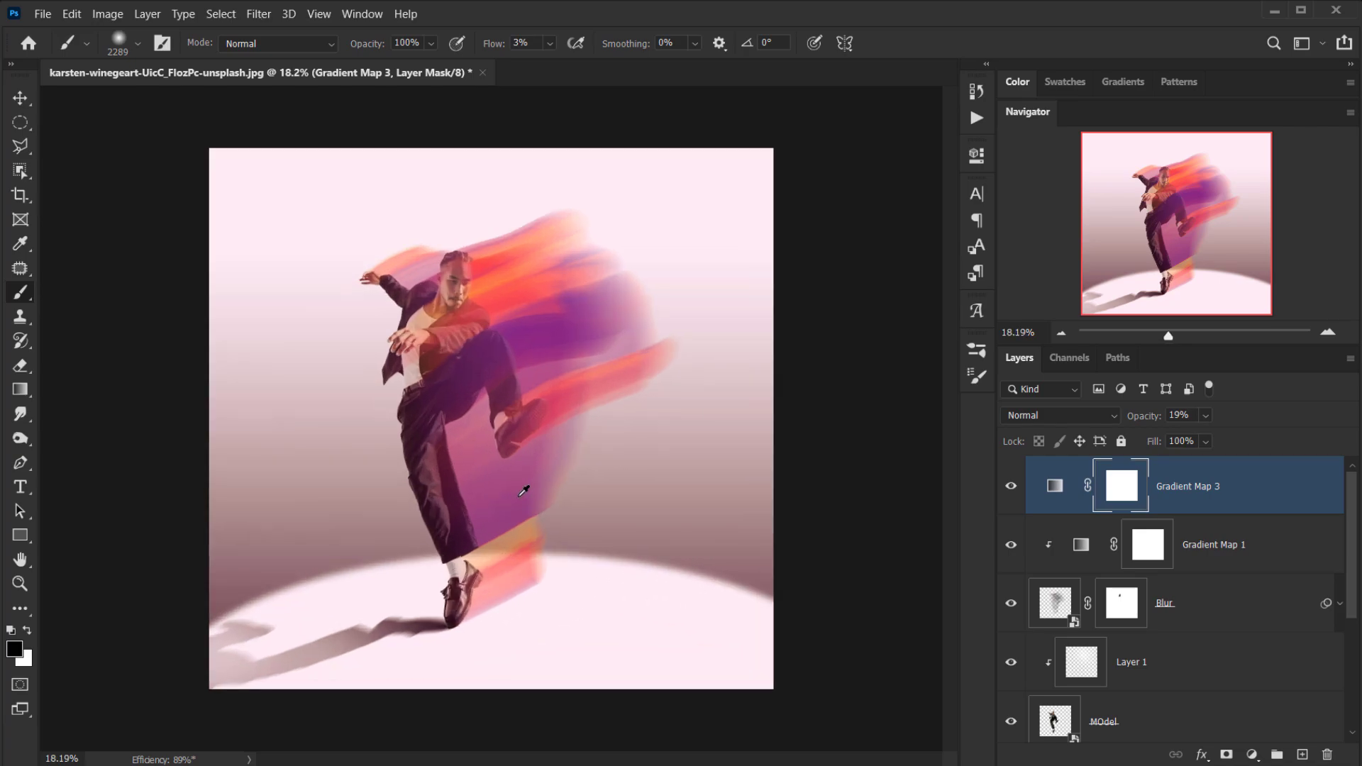
pyautogui.scroll(-4, 523, 487)
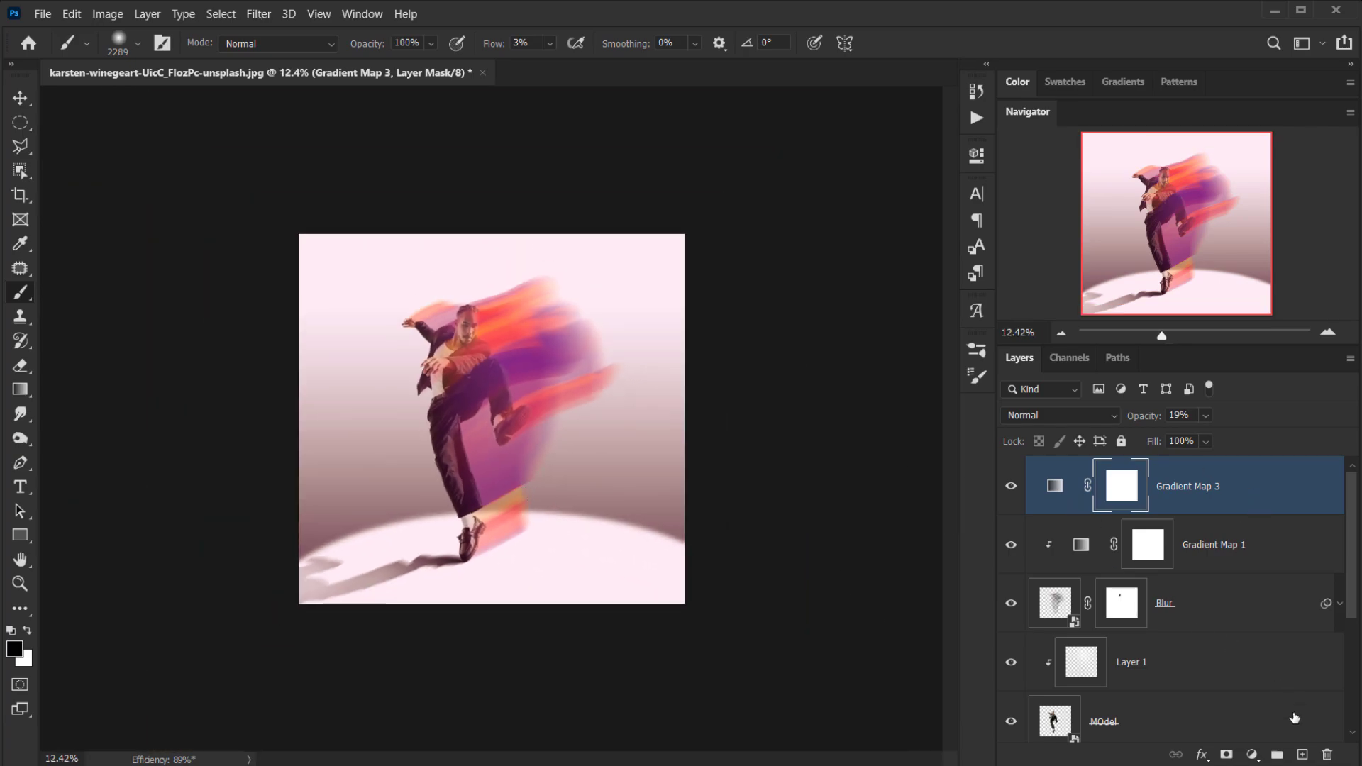
# Step: Add a new empty layer above Gradient Map 3 and name it Noise
pyautogui.click(1303, 754)
pyautogui.doubleClick(1102, 488)
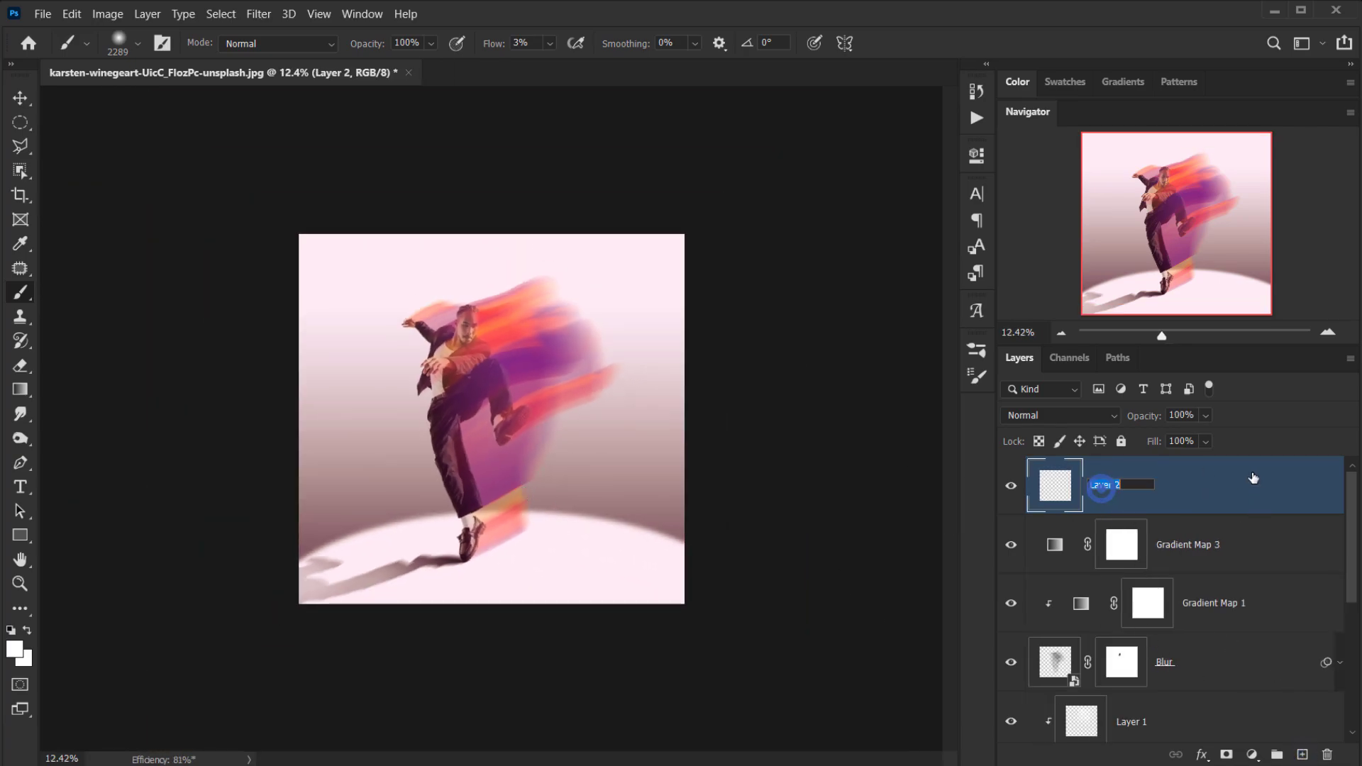
pyautogui.write('Noise')
pyautogui.press('Return')
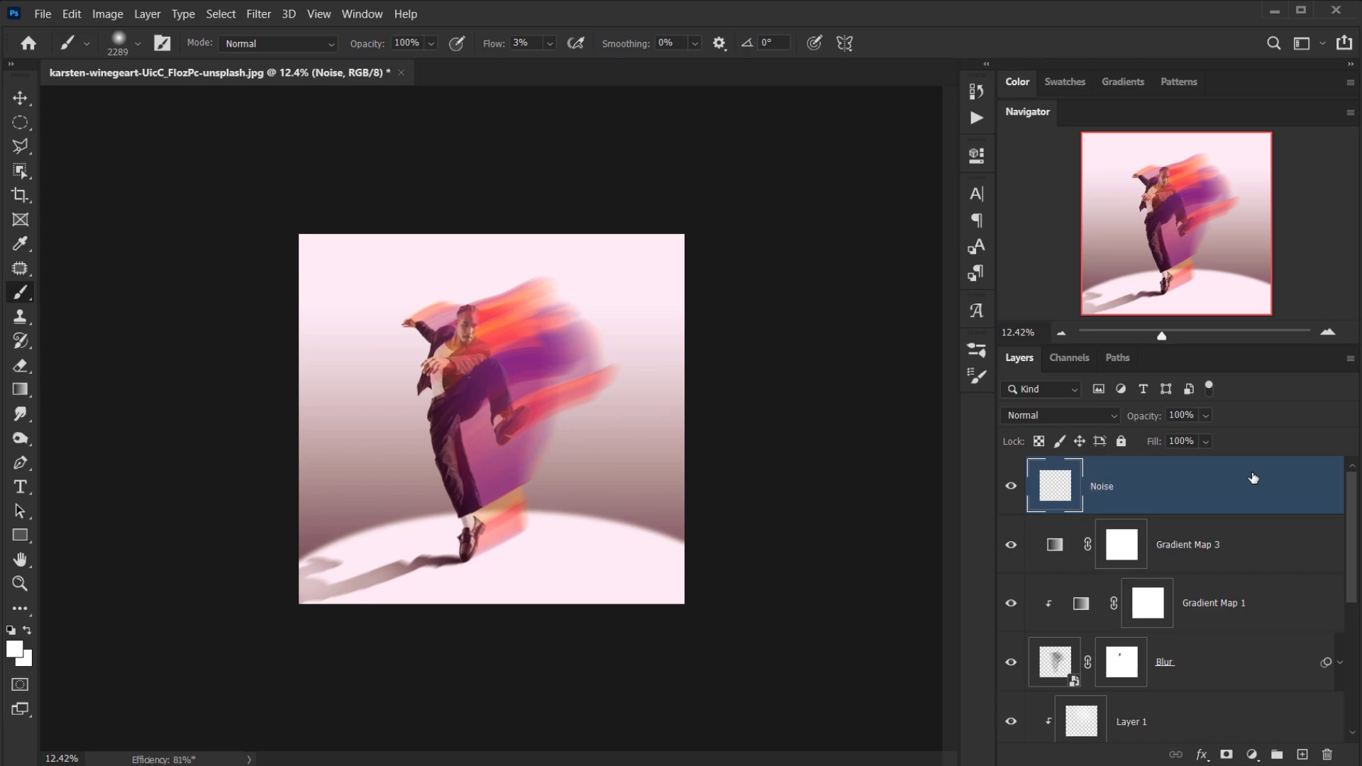
# Step: Fill the Noise layer with 50% Gray in Normal mode at 100% opacity
pyautogui.press('v')
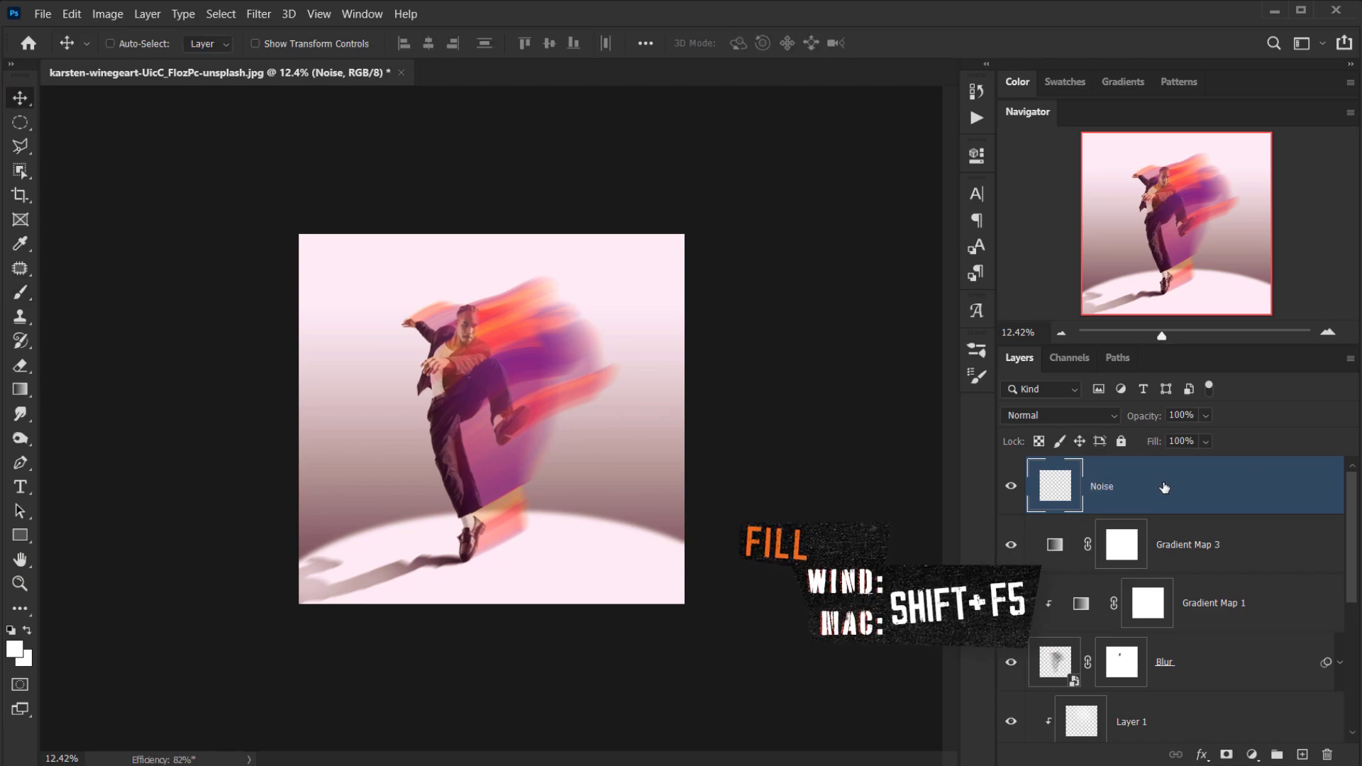
pyautogui.hotkey('shift', 'F5')
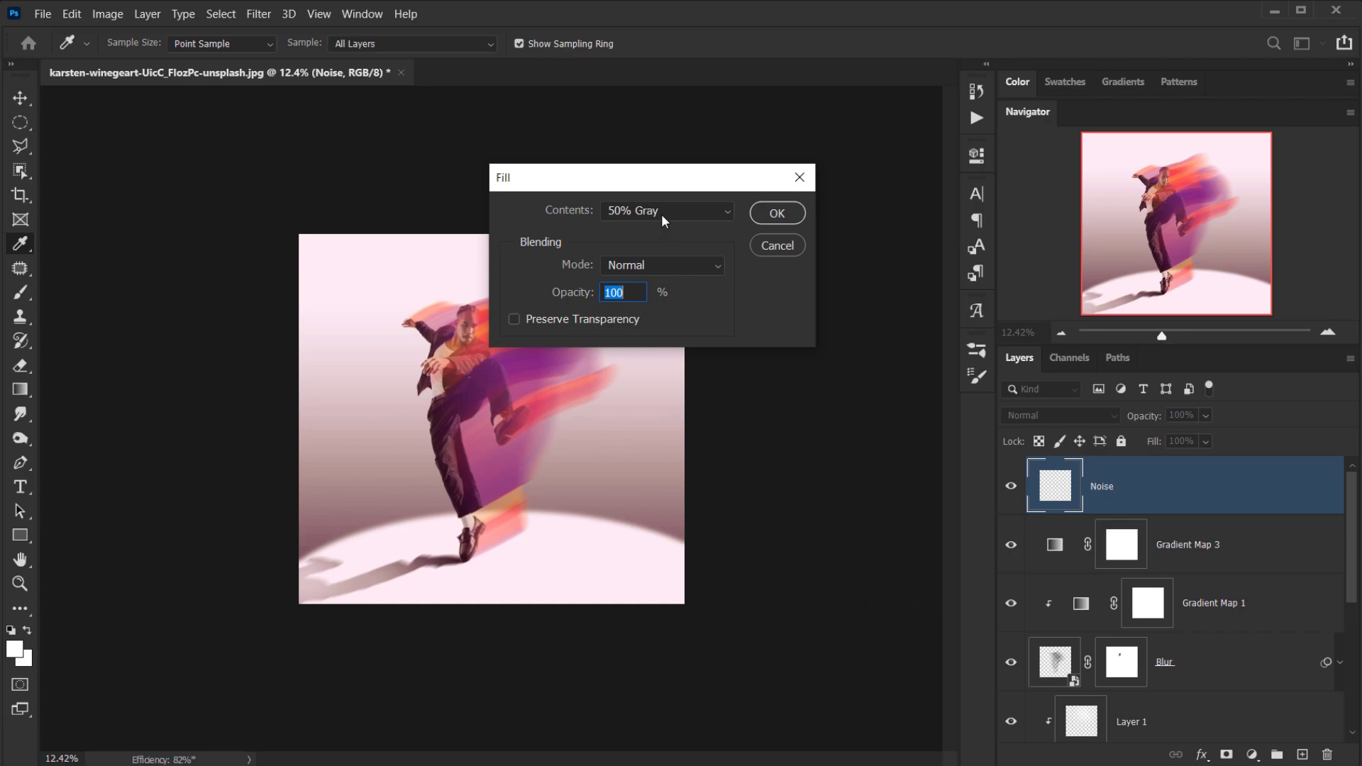
pyautogui.click(665, 212)
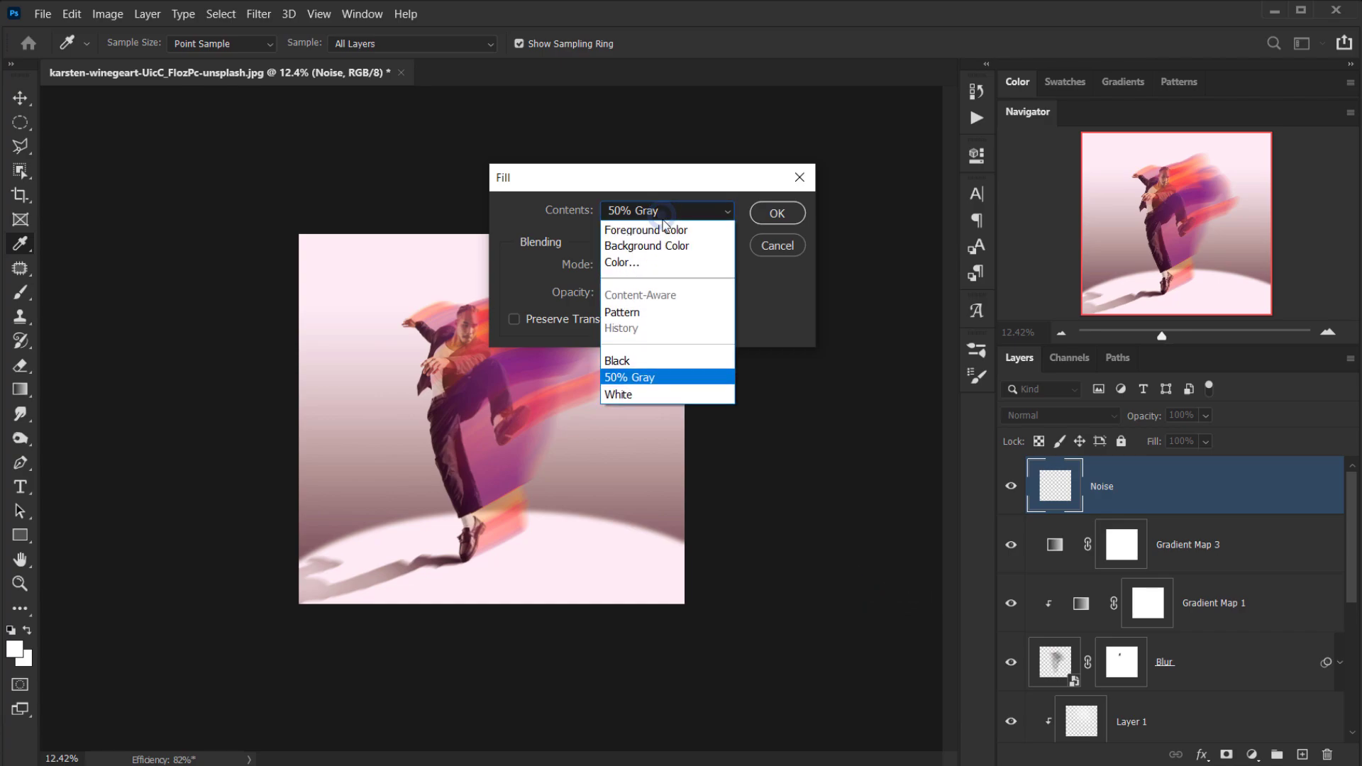
pyautogui.click(628, 382)
pyautogui.click(784, 213)
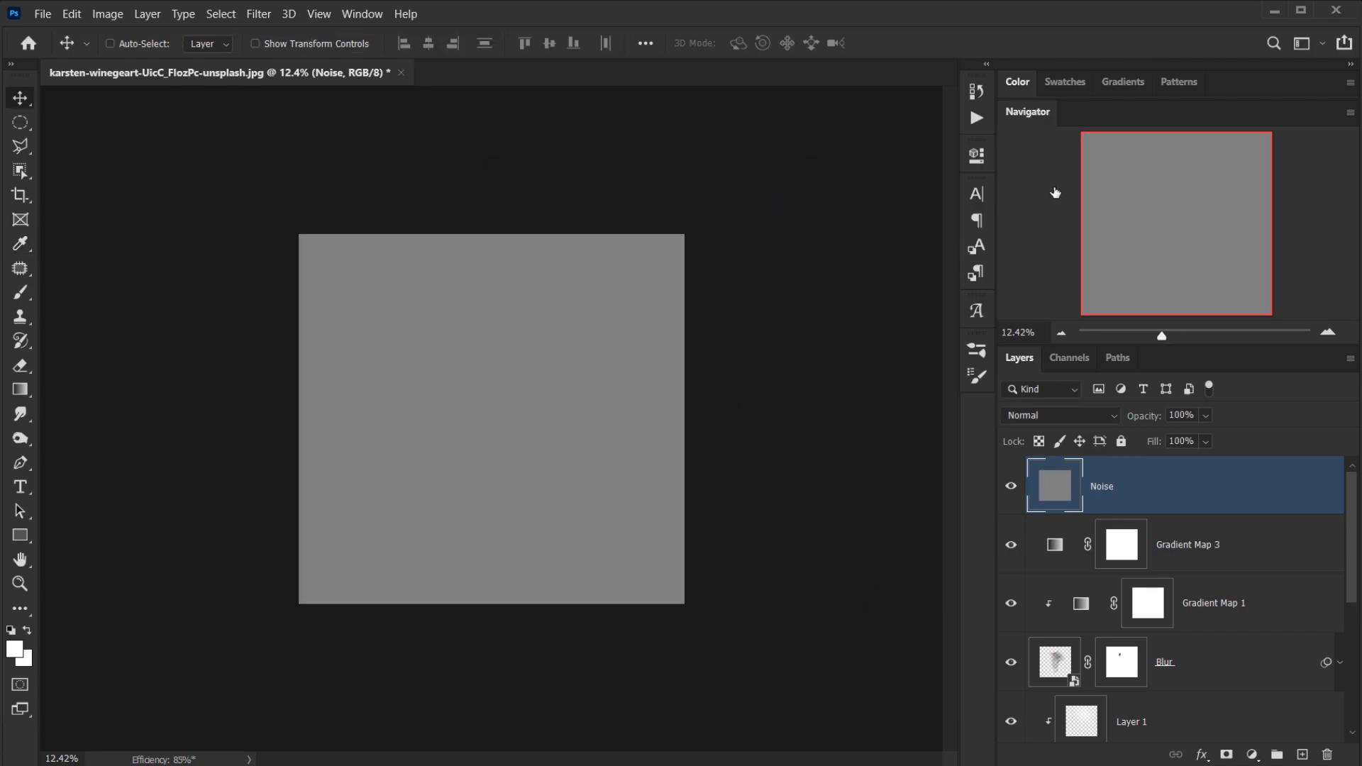
# Step: Apply the Add Noise filter to the Noise layer with a 5% amount, Uniform distribution and Monochromatic enabled
pyautogui.hotkey('ctrl', '0')
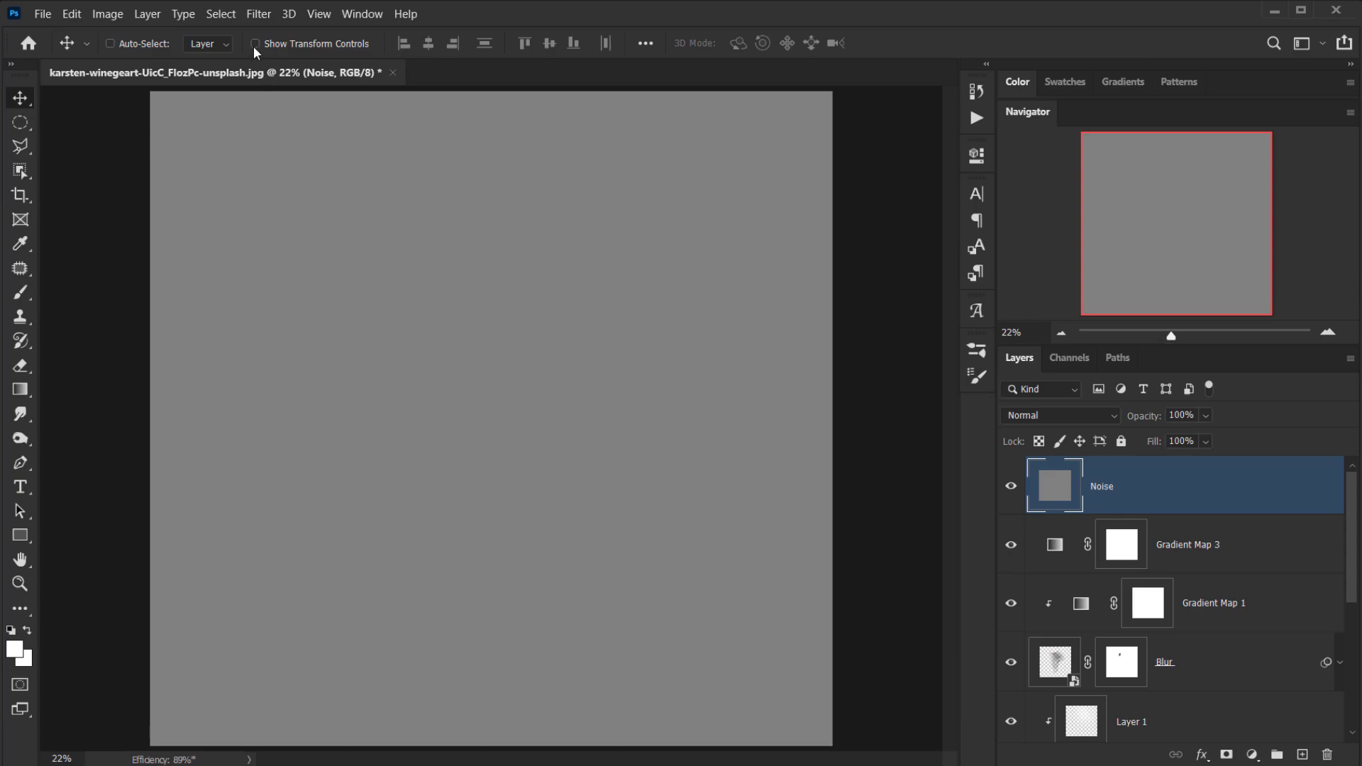
pyautogui.click(259, 14)
pyautogui.moveTo(320, 297)
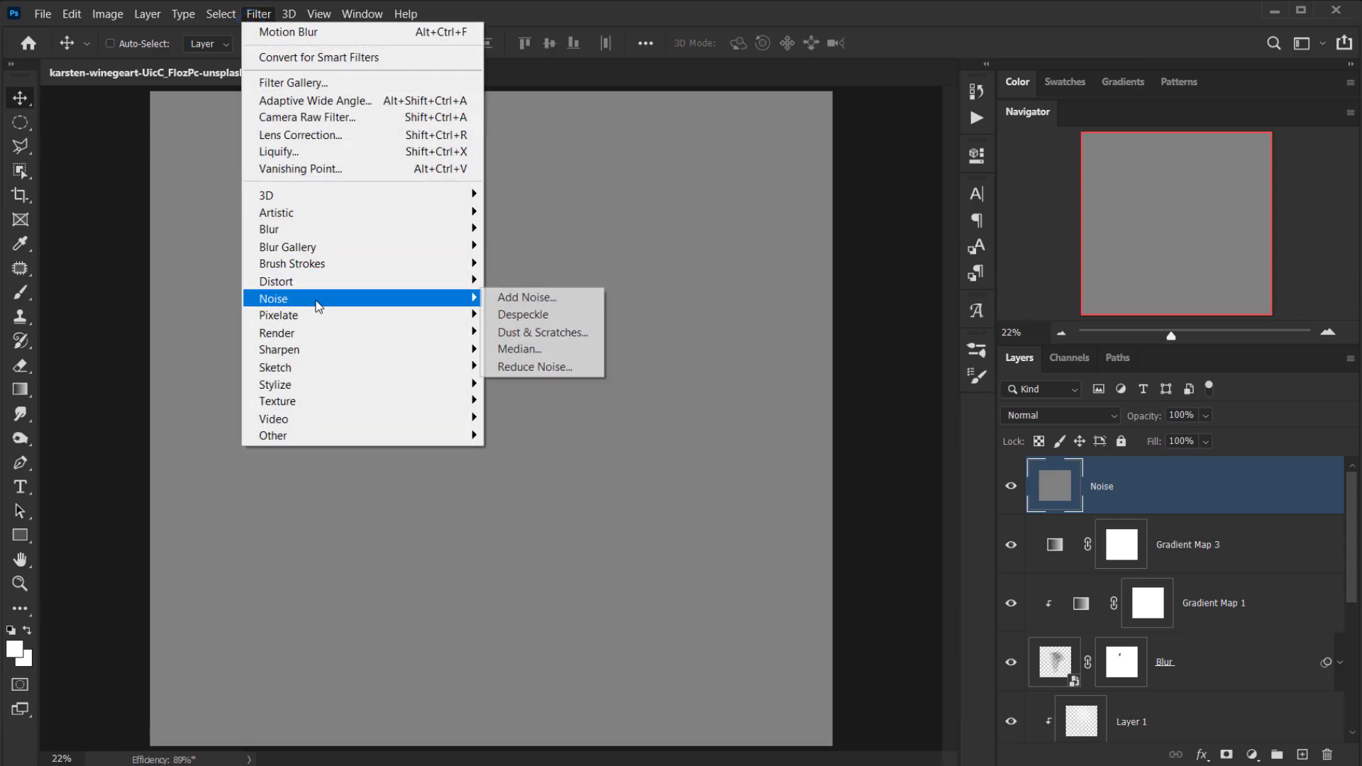
pyautogui.click(496, 296)
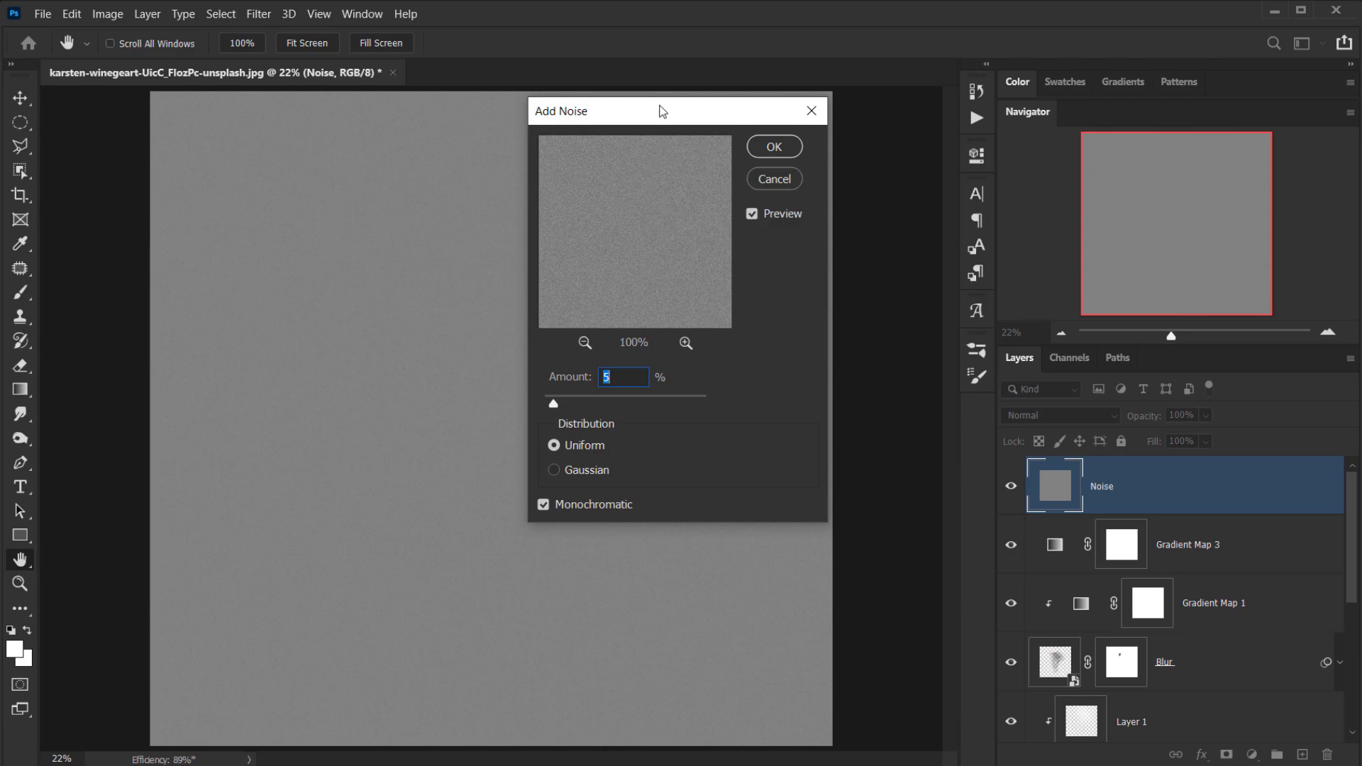
pyautogui.moveTo(660, 112); pyautogui.dragTo(699, 112)
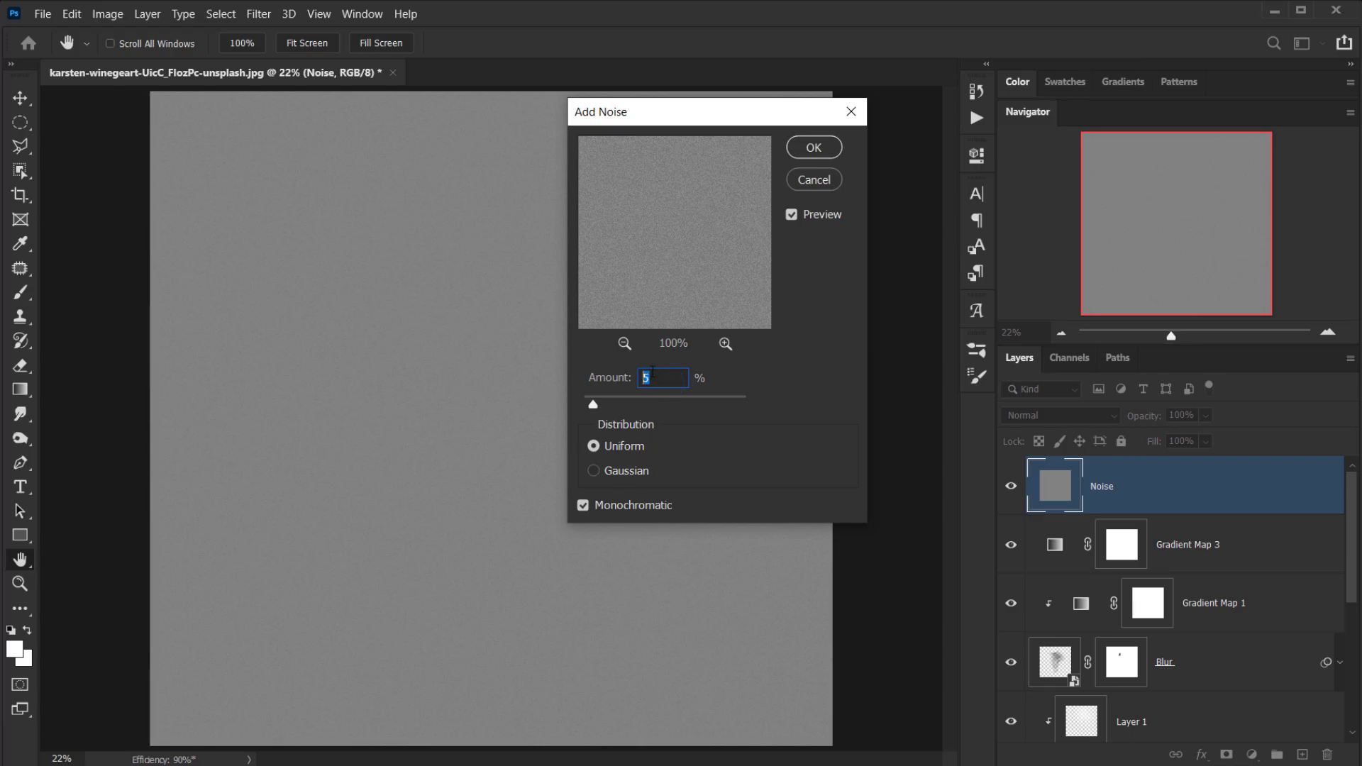
pyautogui.click(813, 147)
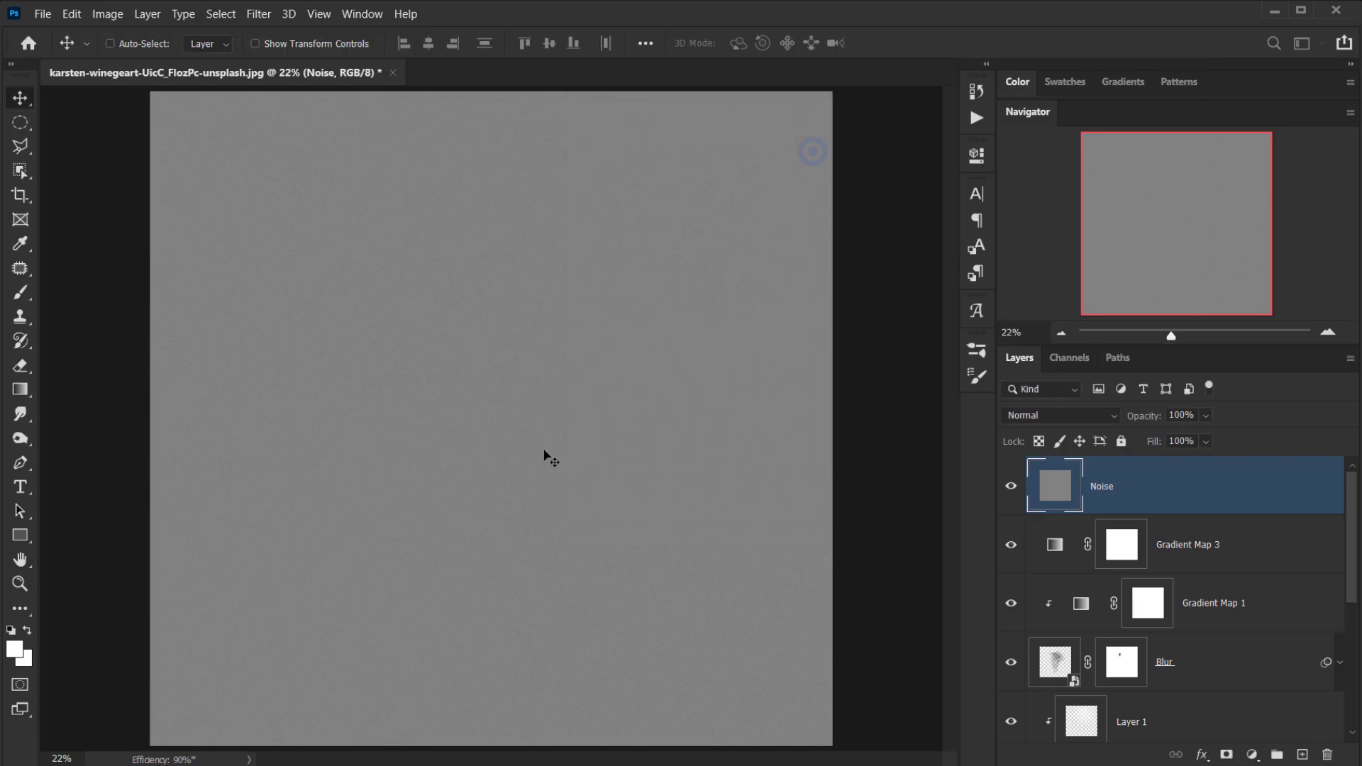
# Step: Set the Noise layer's blend mode to Linear Light and review the composite with the interface hidden
pyautogui.scroll(2, 491, 397)
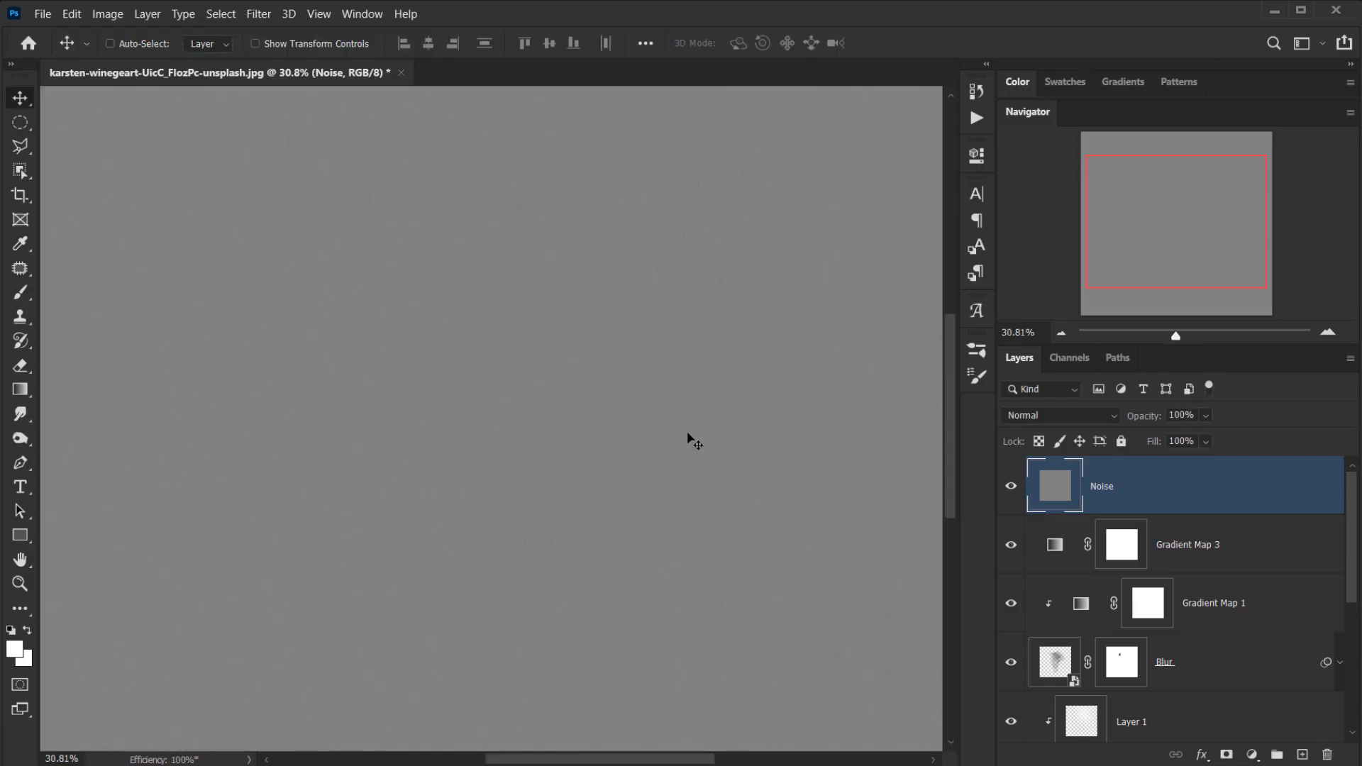
pyautogui.click(1064, 416)
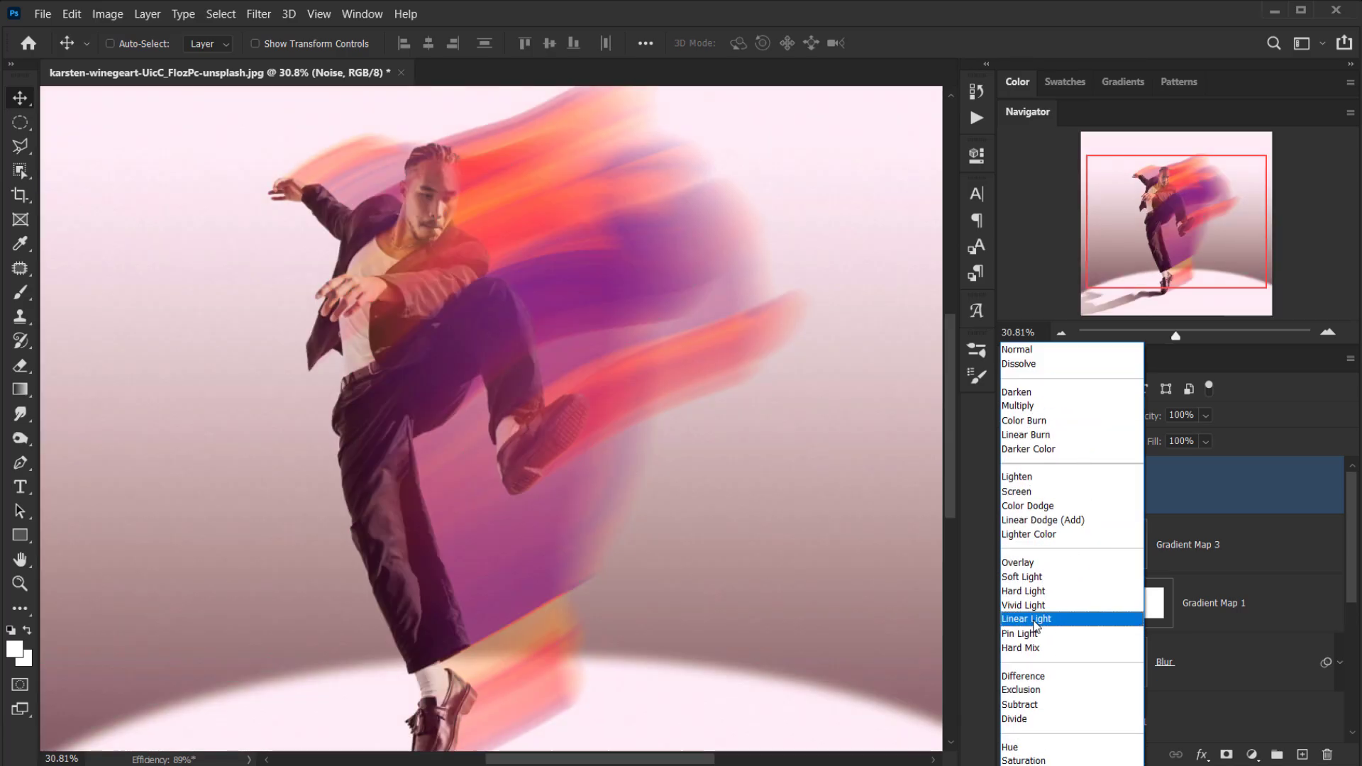
pyautogui.click(1050, 619)
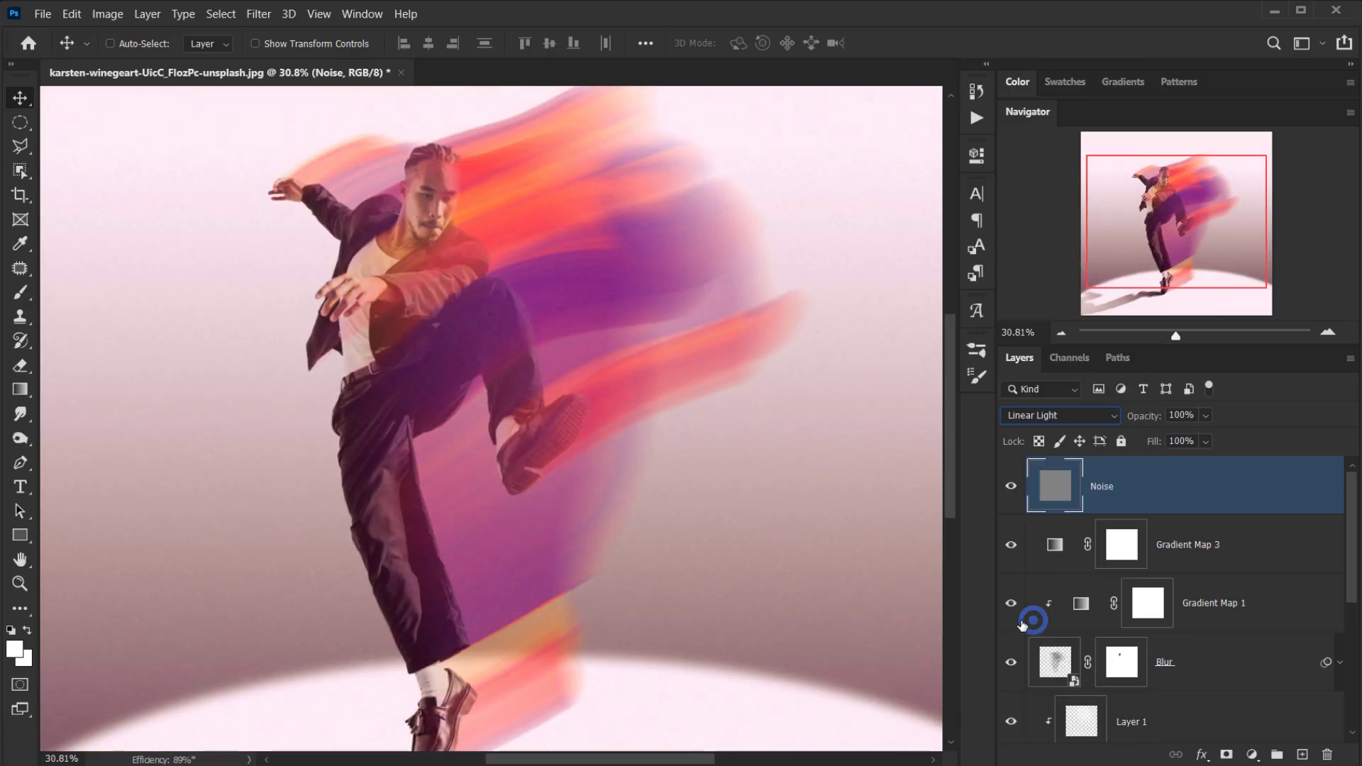
pyautogui.scroll(-3, 629, 495)
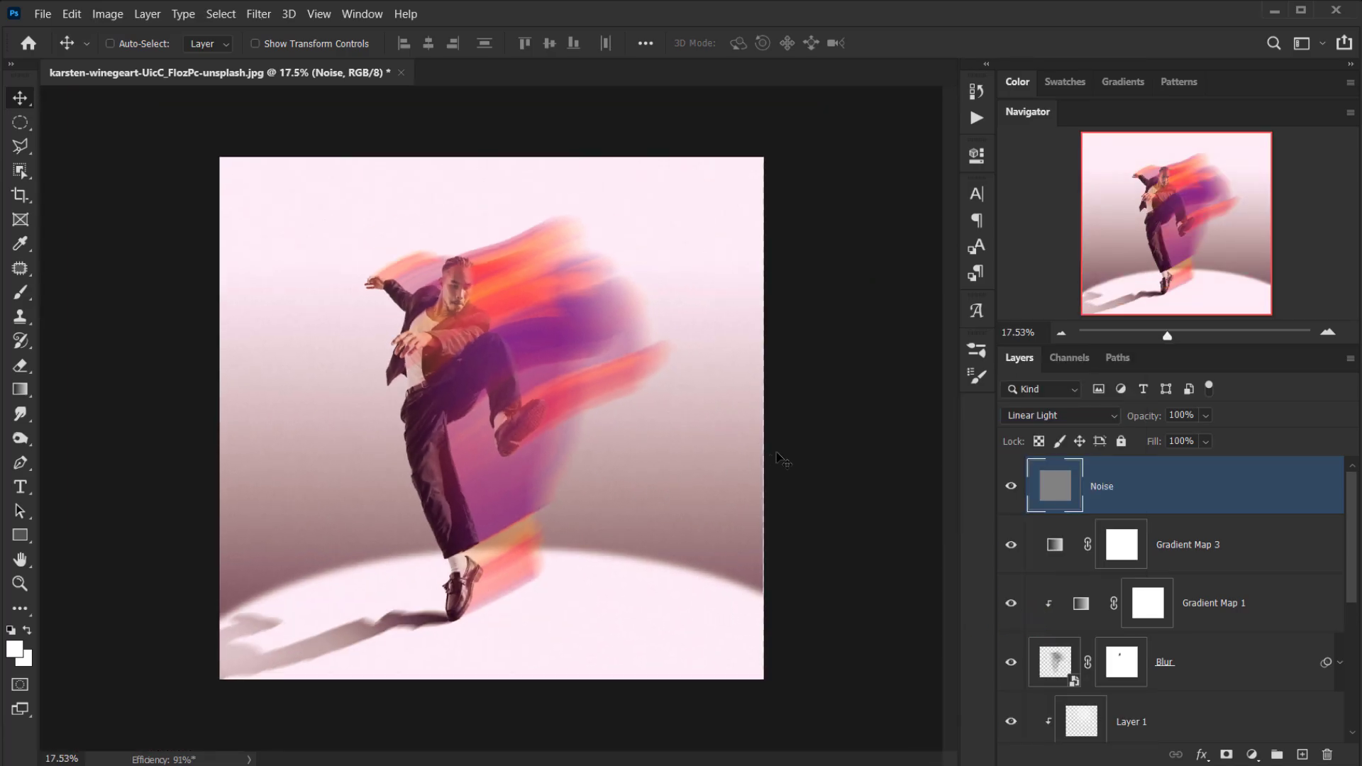
pyautogui.scroll(2, 492, 480)
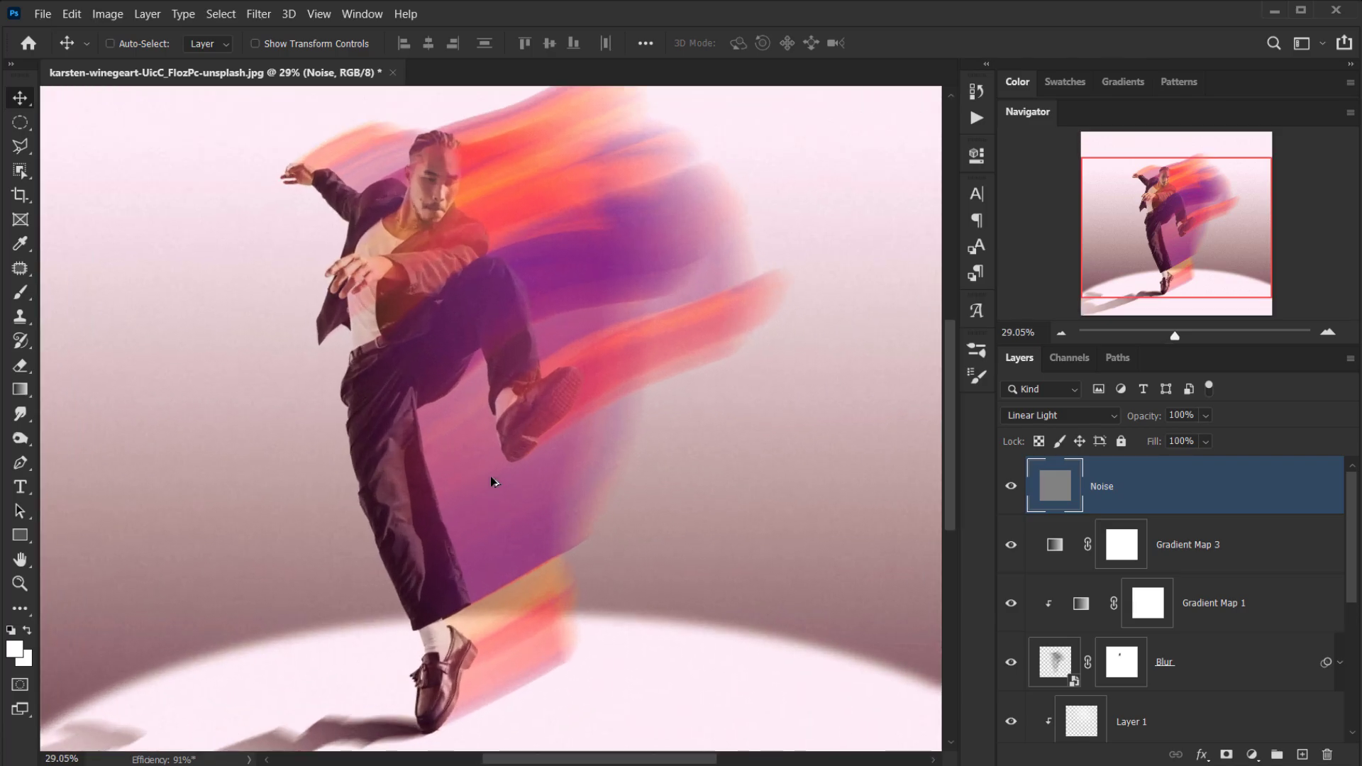
pyautogui.scroll(1, 572, 326)
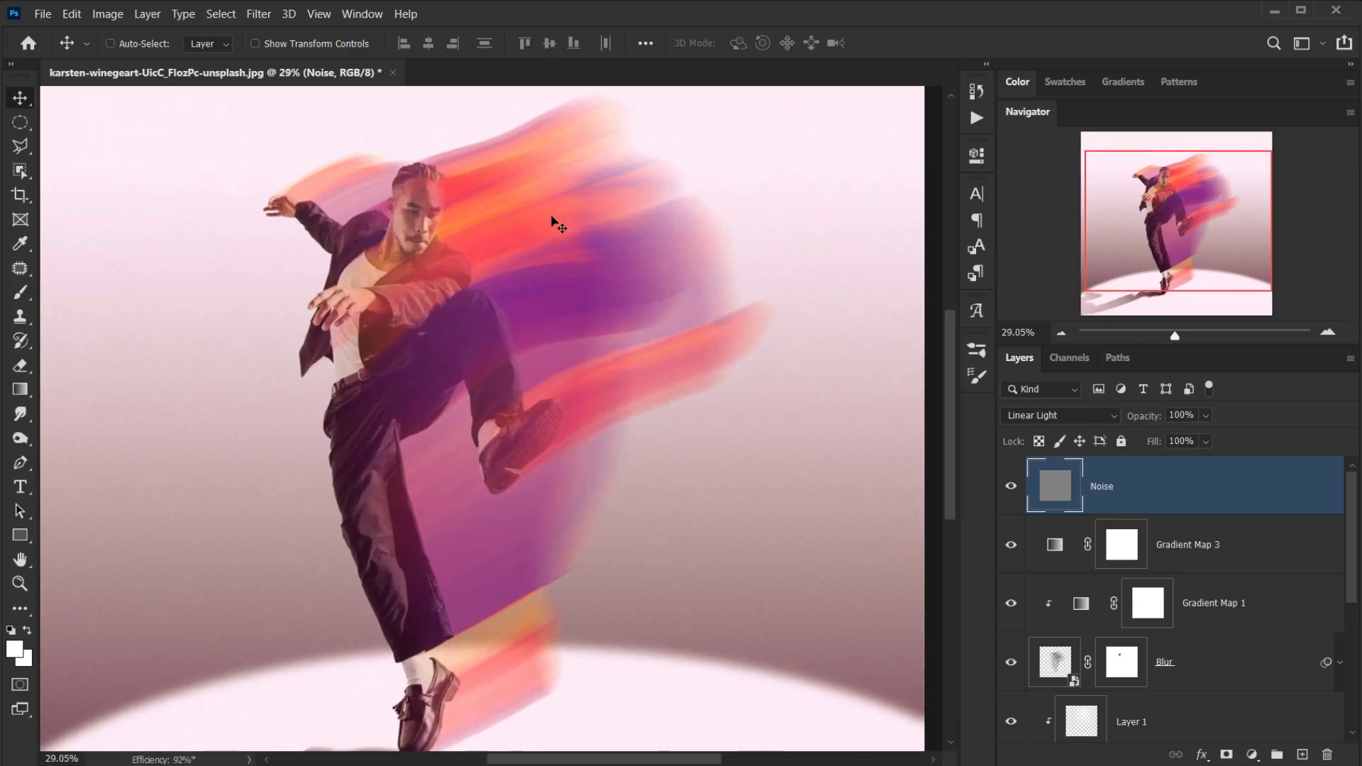
pyautogui.scroll(-2, 642, 322)
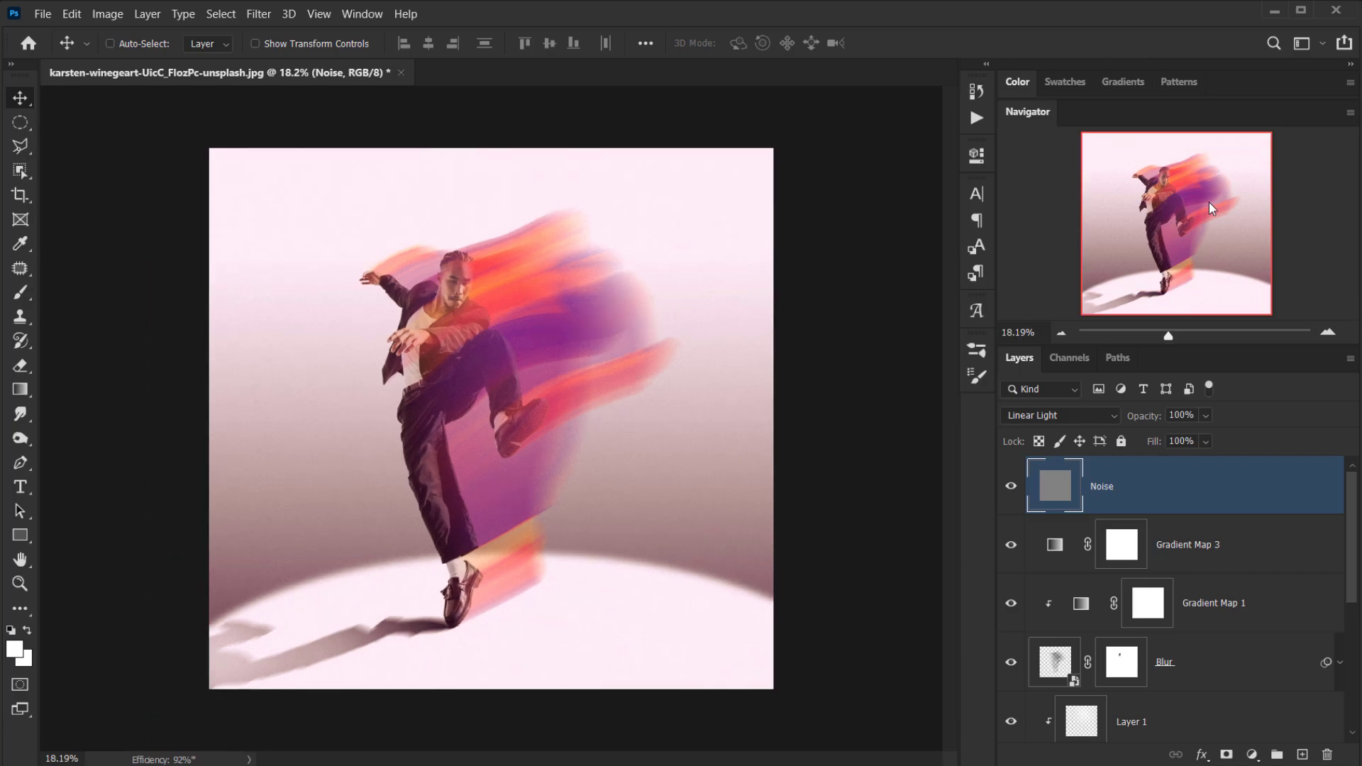
pyautogui.press('Tab')
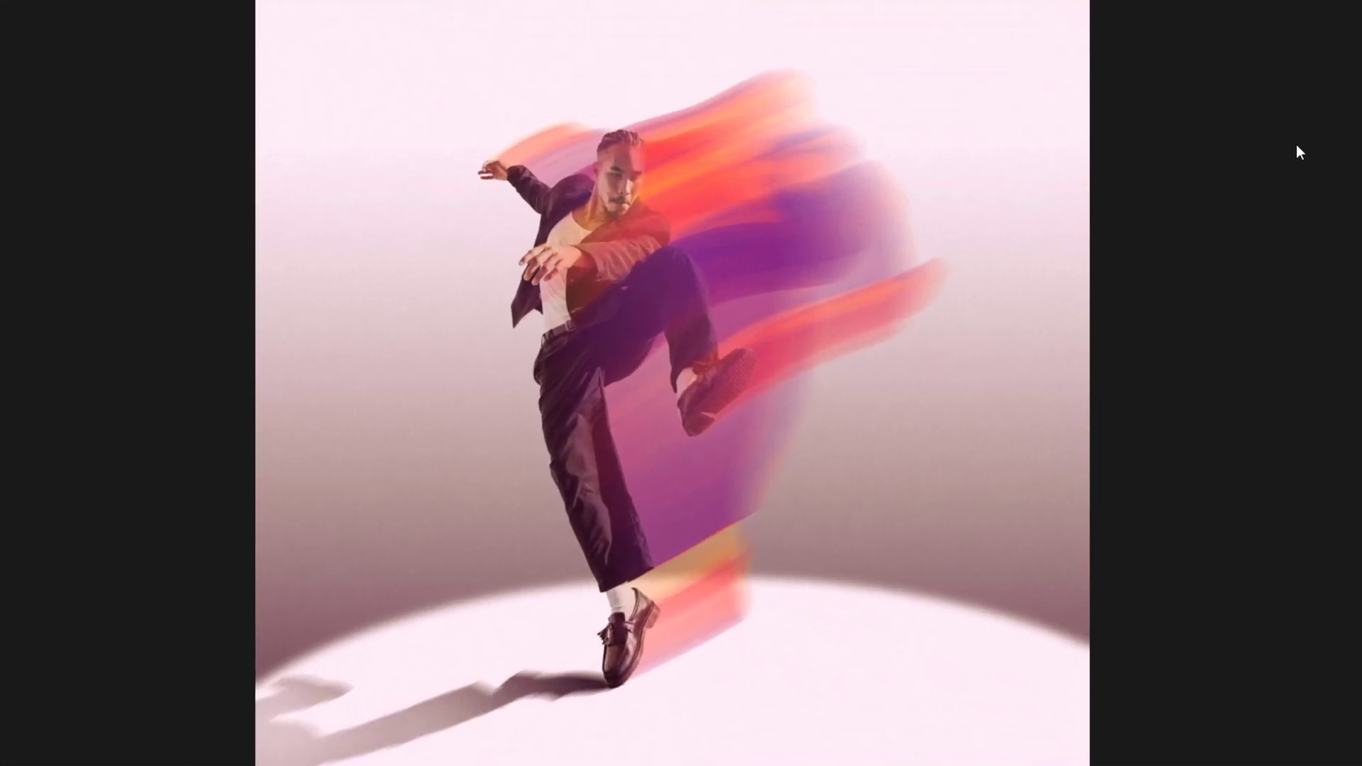